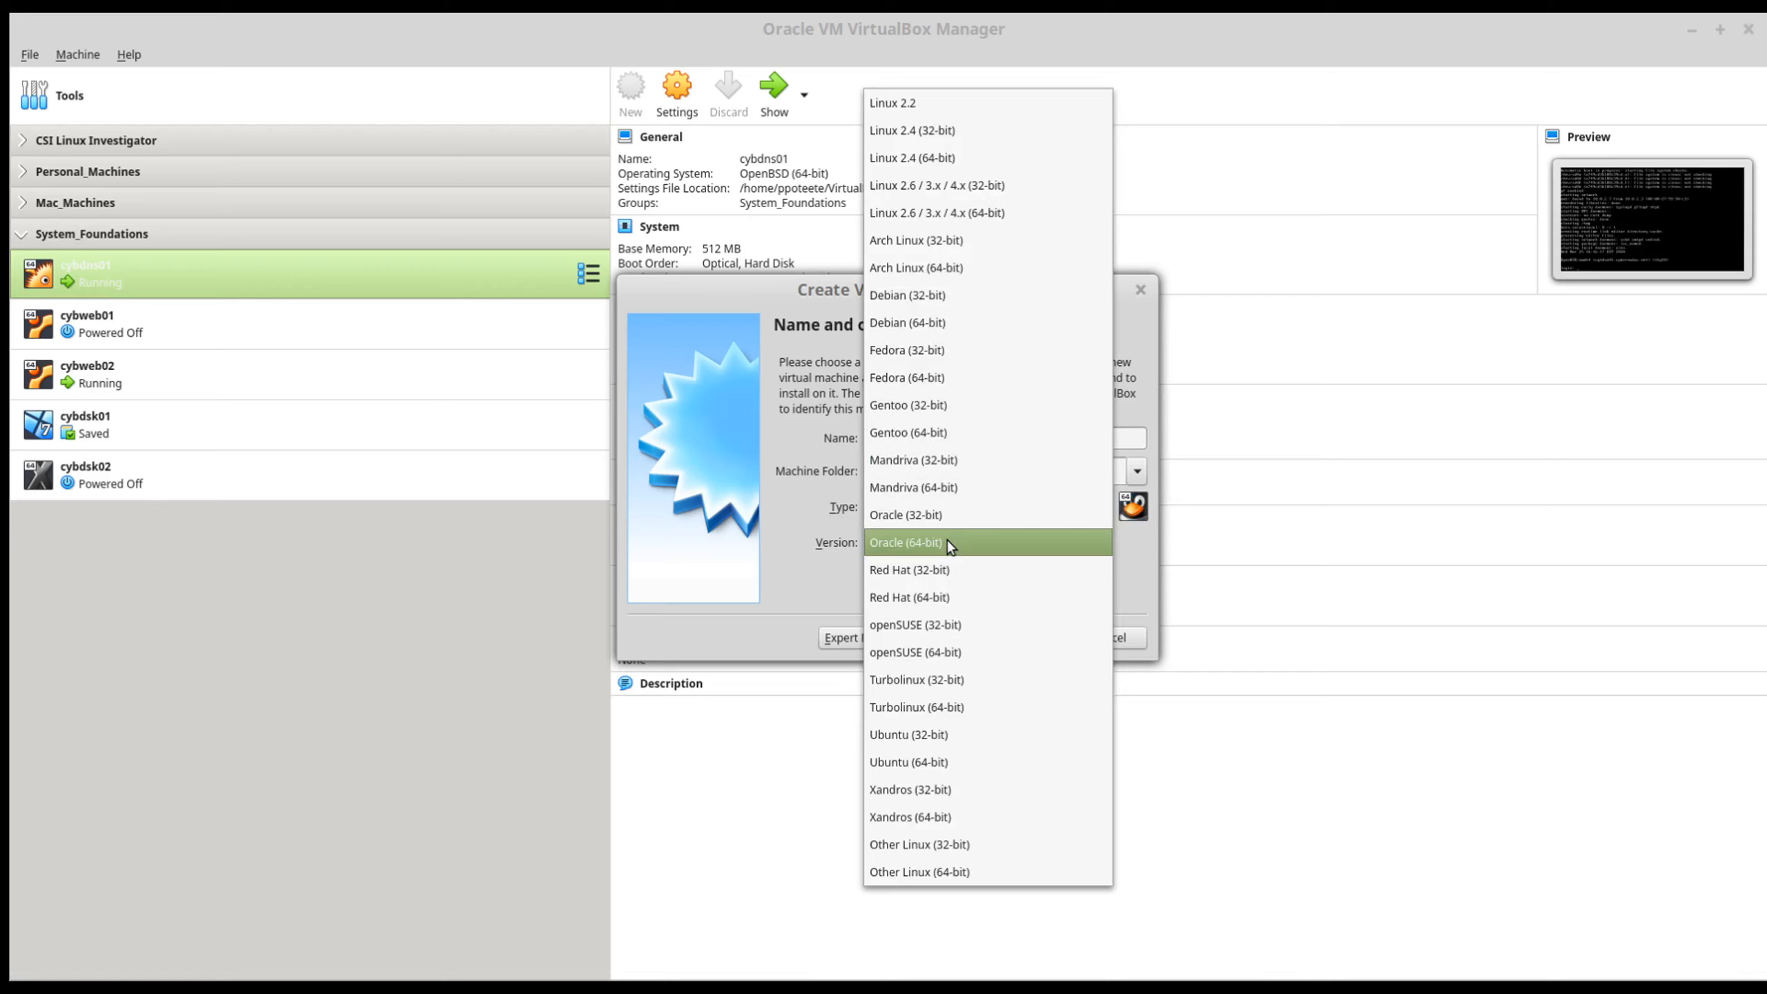
Step: Set the new Linux machine's version to Ubuntu (64-bit) and accept the recommended memory size of 1024 MB
click(909, 537)
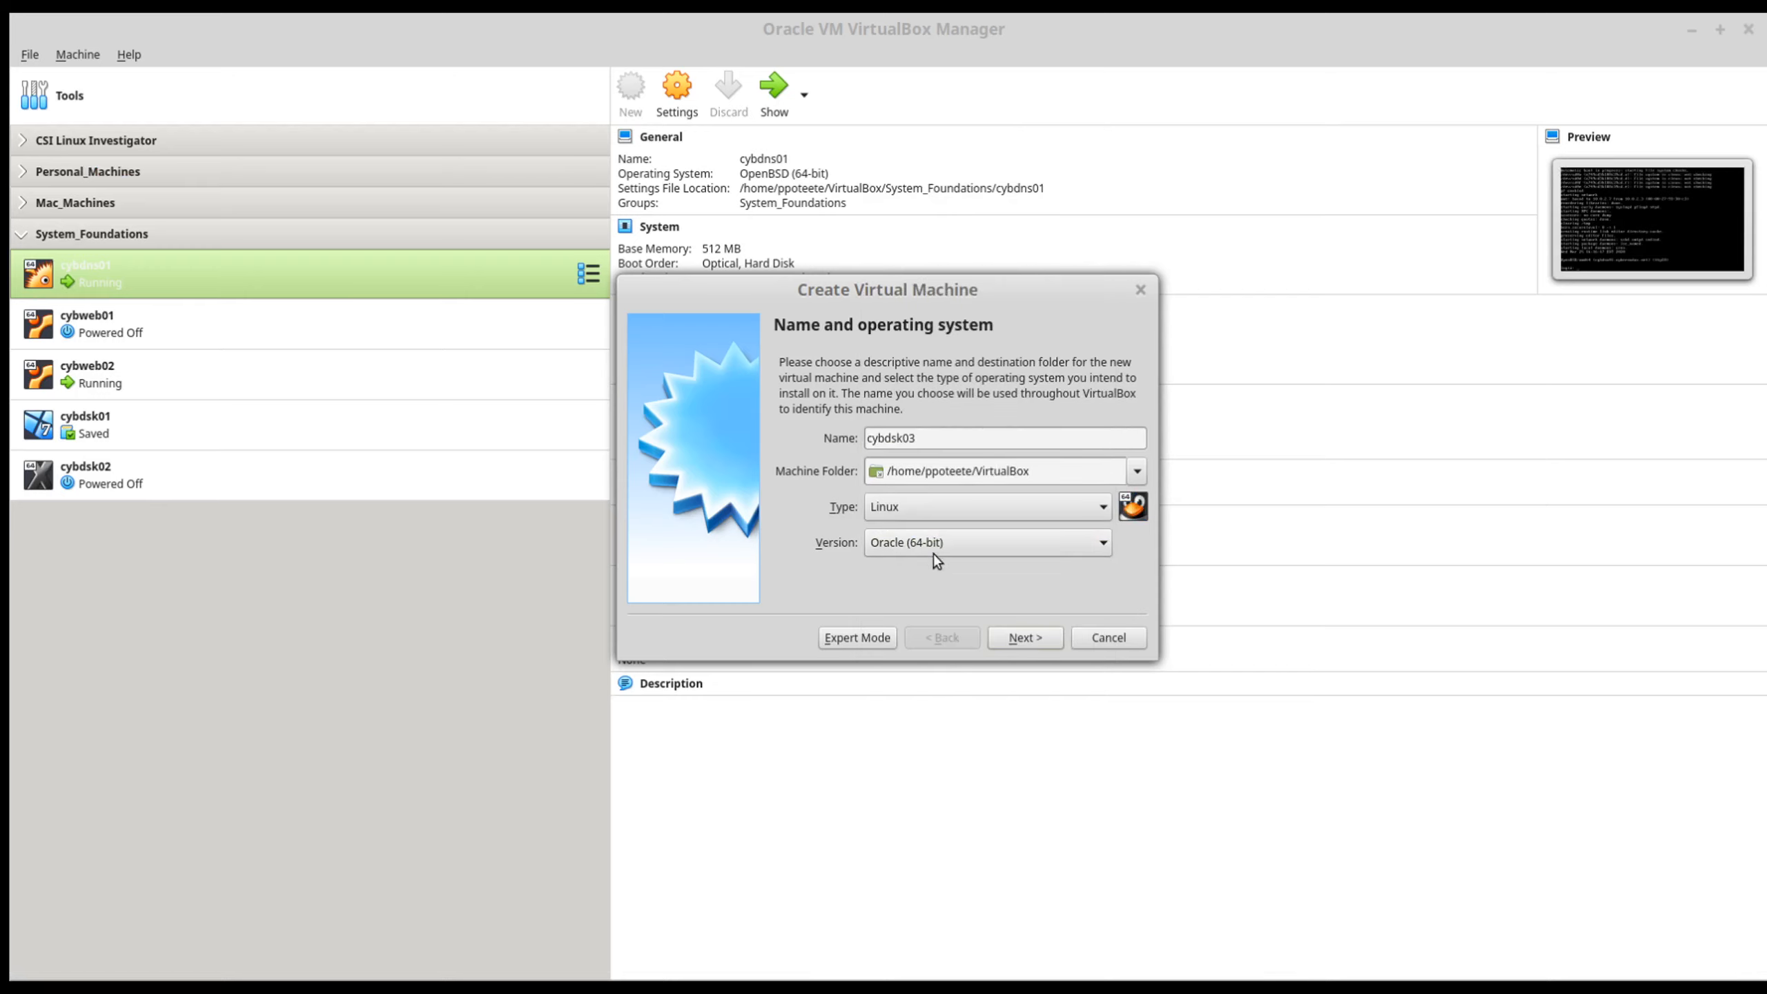
click(942, 542)
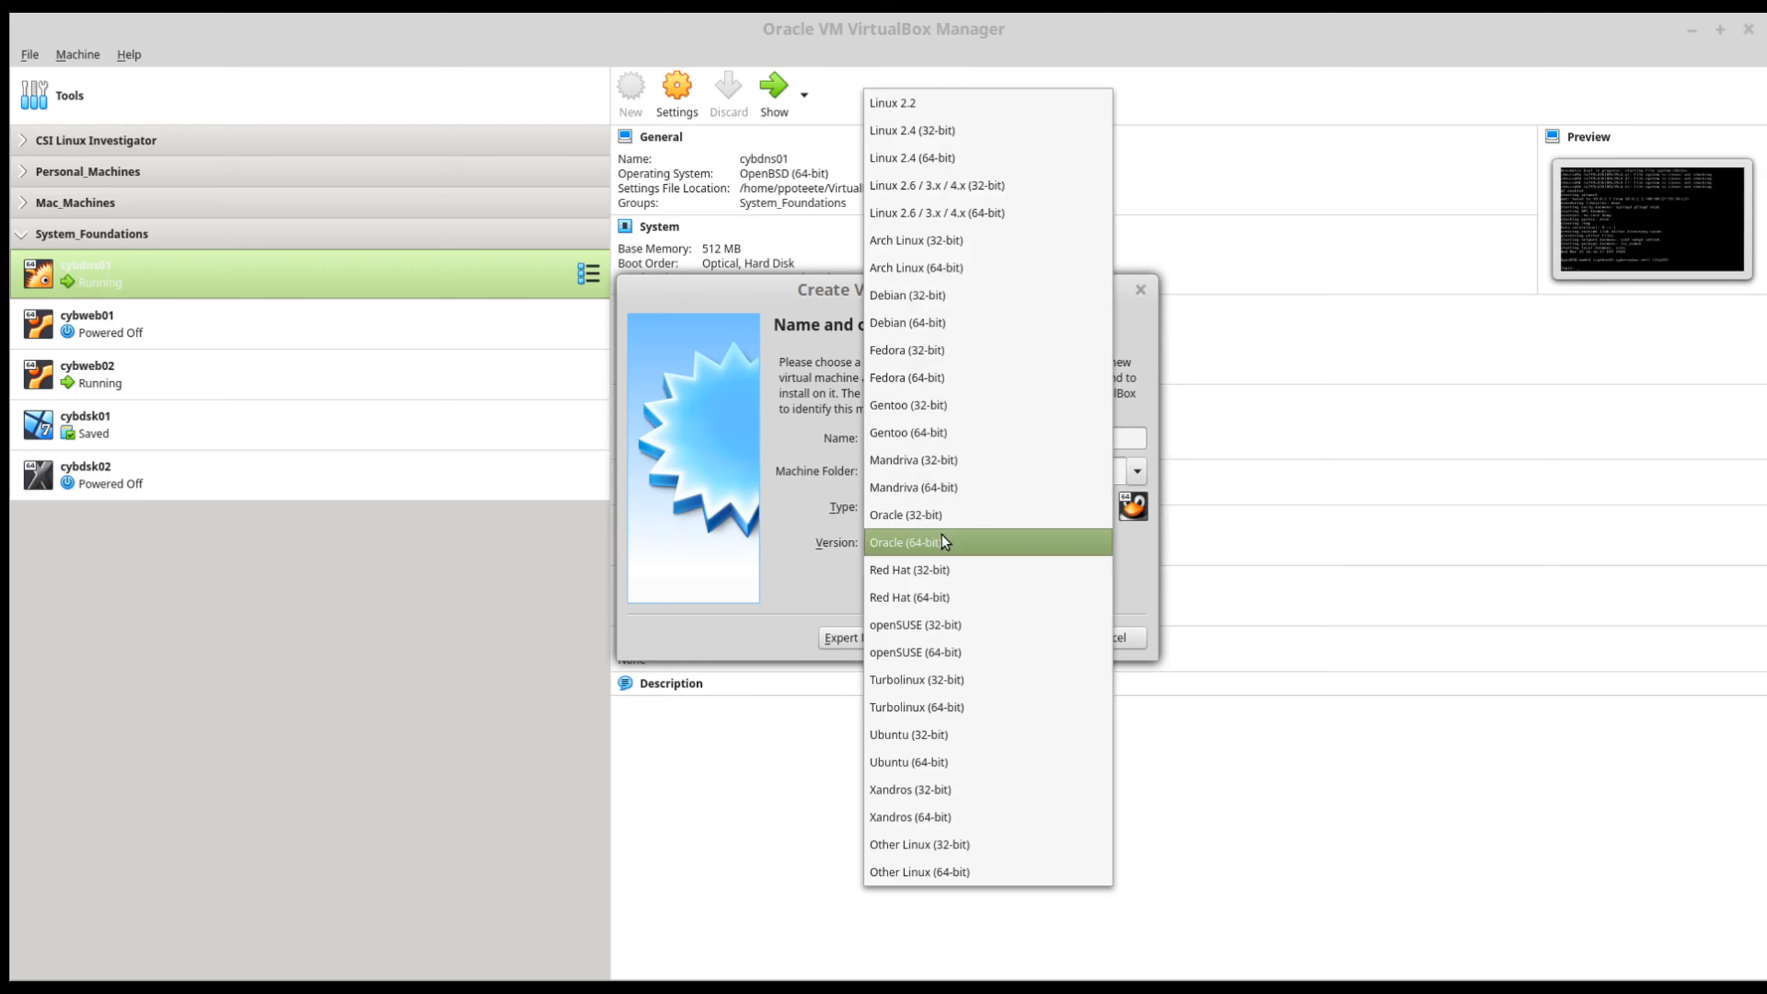
click(940, 766)
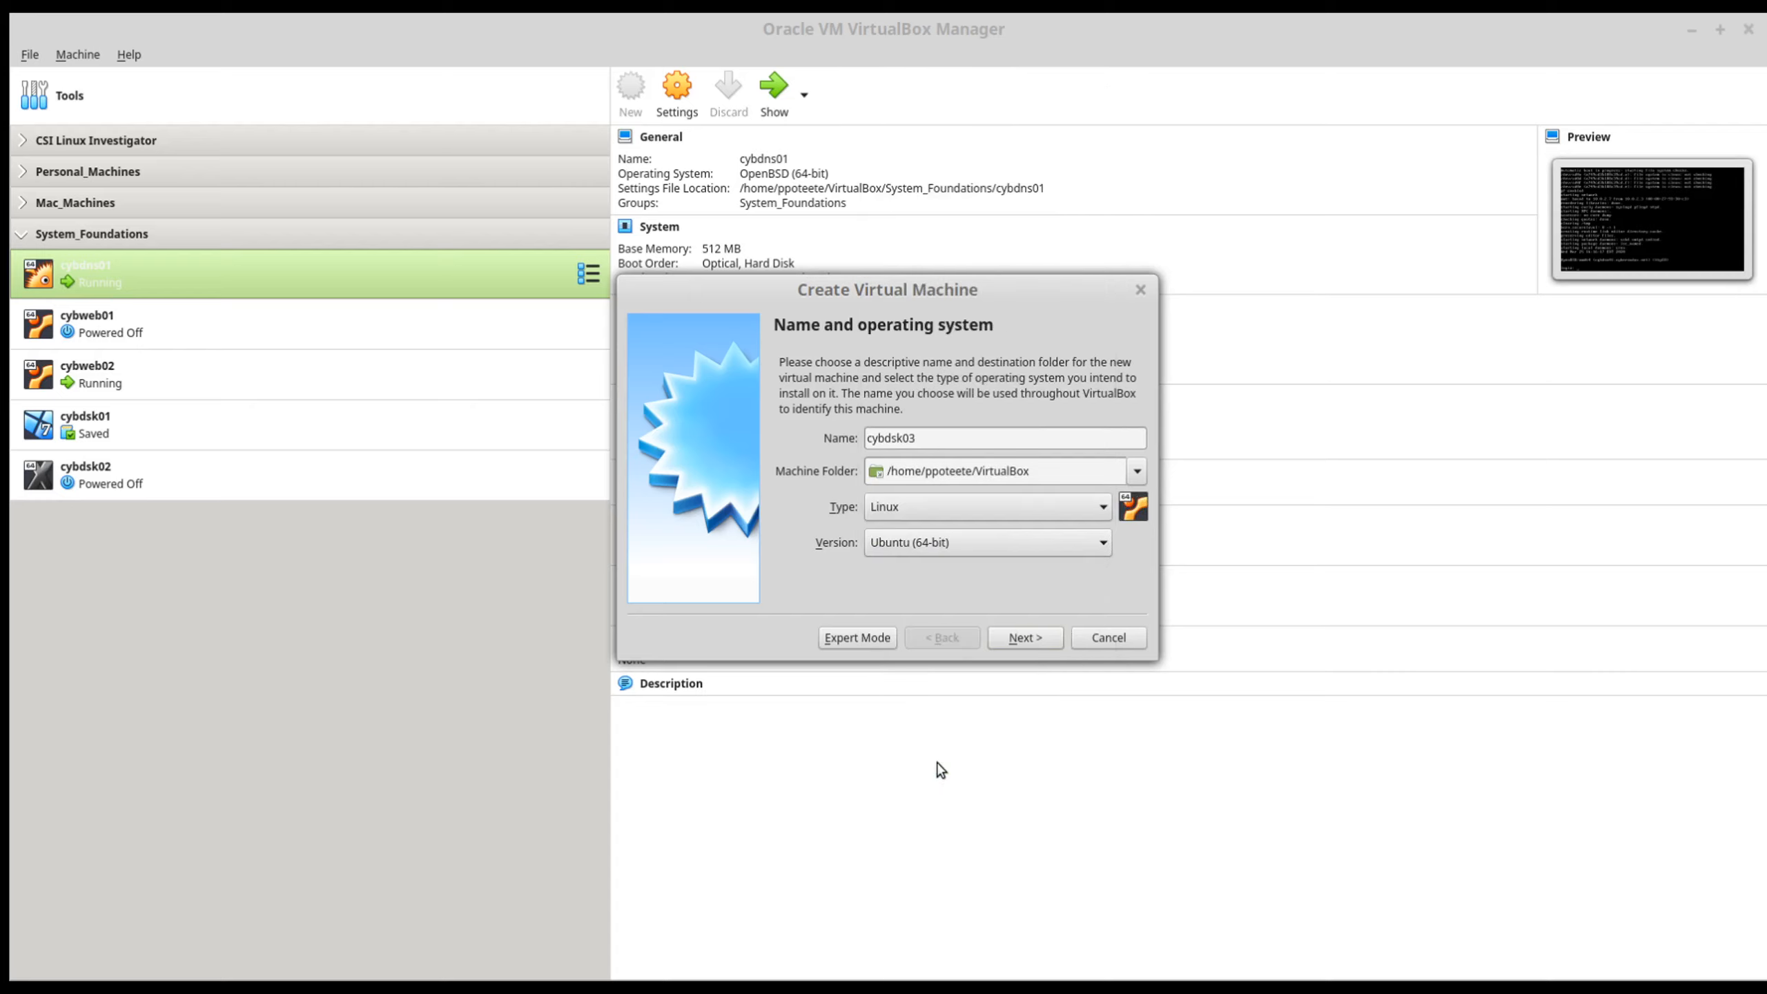
click(1046, 641)
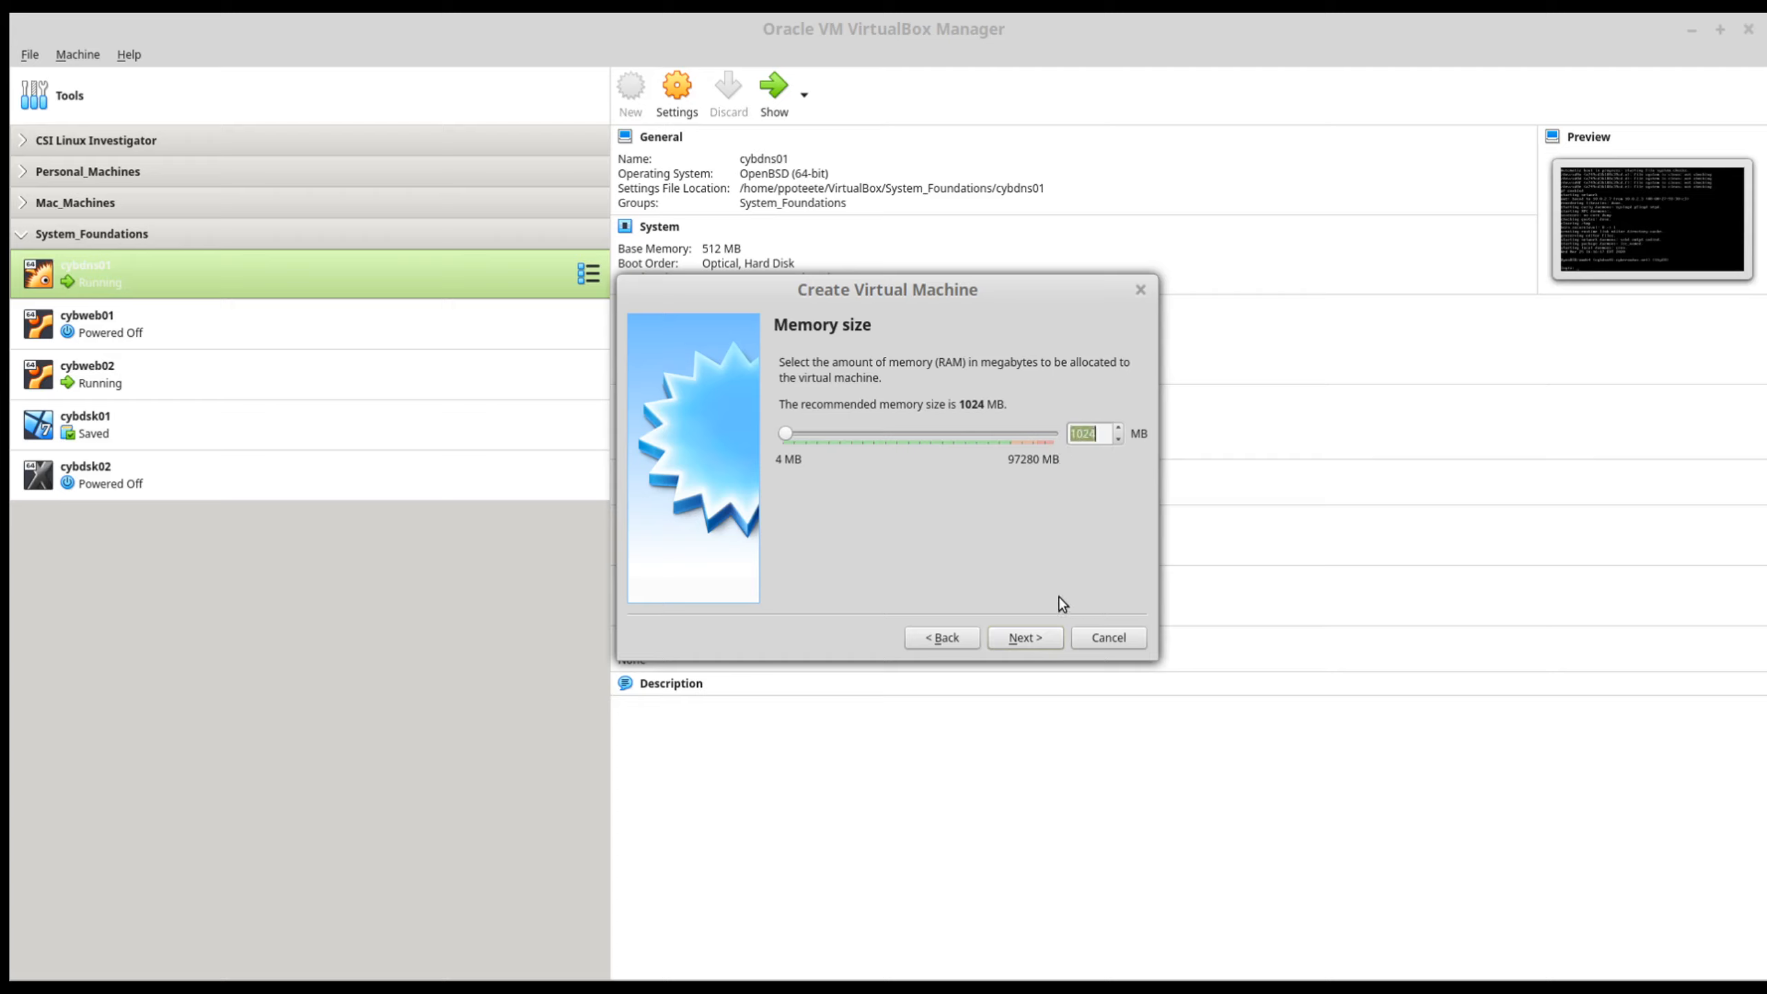
click(1041, 635)
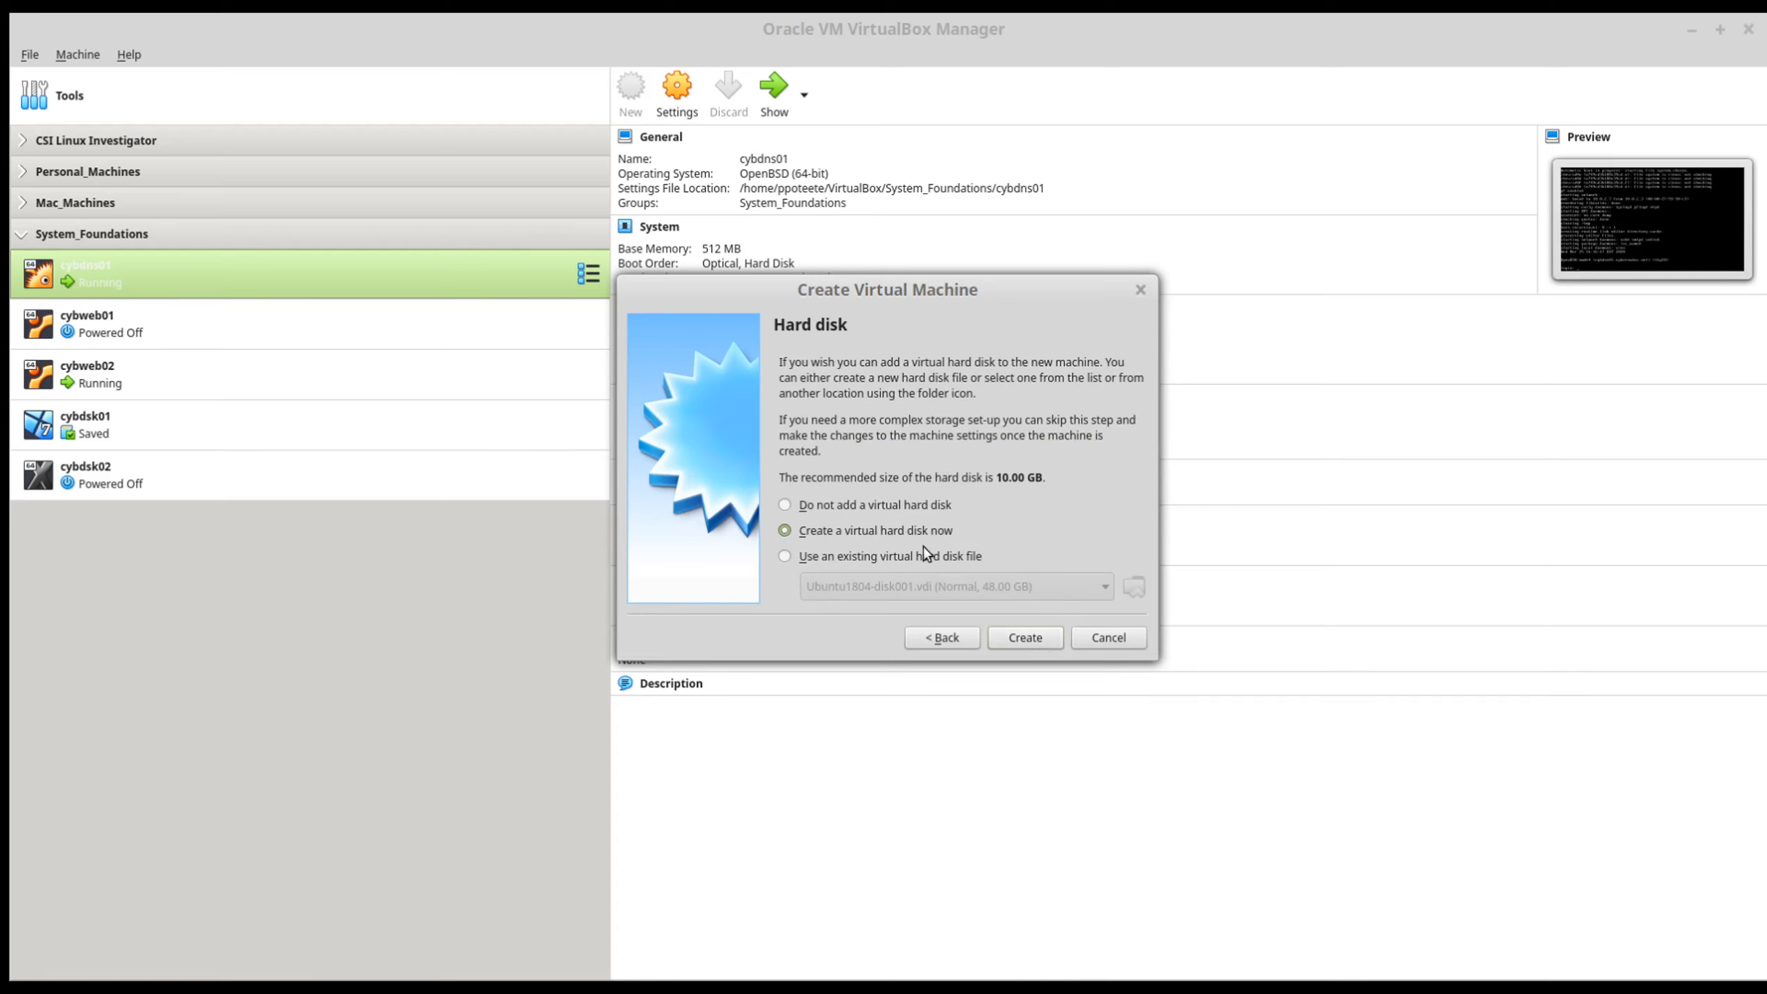
Step: Create a dynamically allocated 64 GB VDI virtual hard disk for cybdsk03 and finish creating the machine
click(1041, 638)
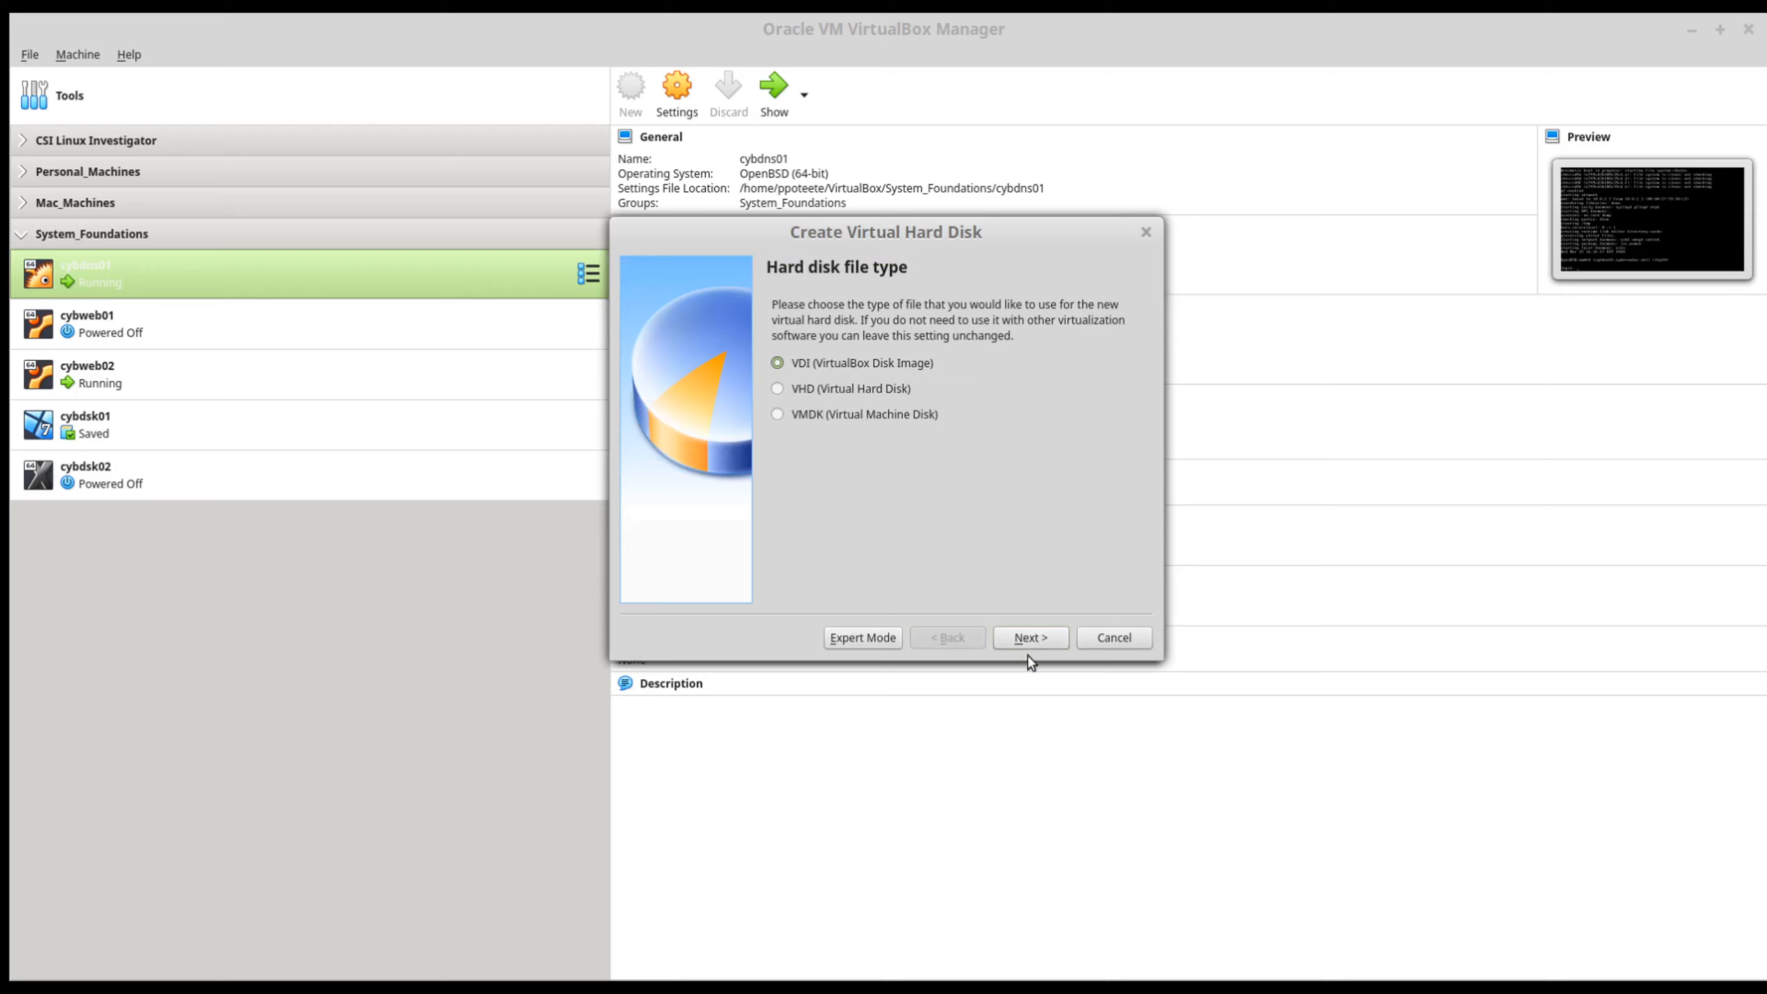
click(1034, 639)
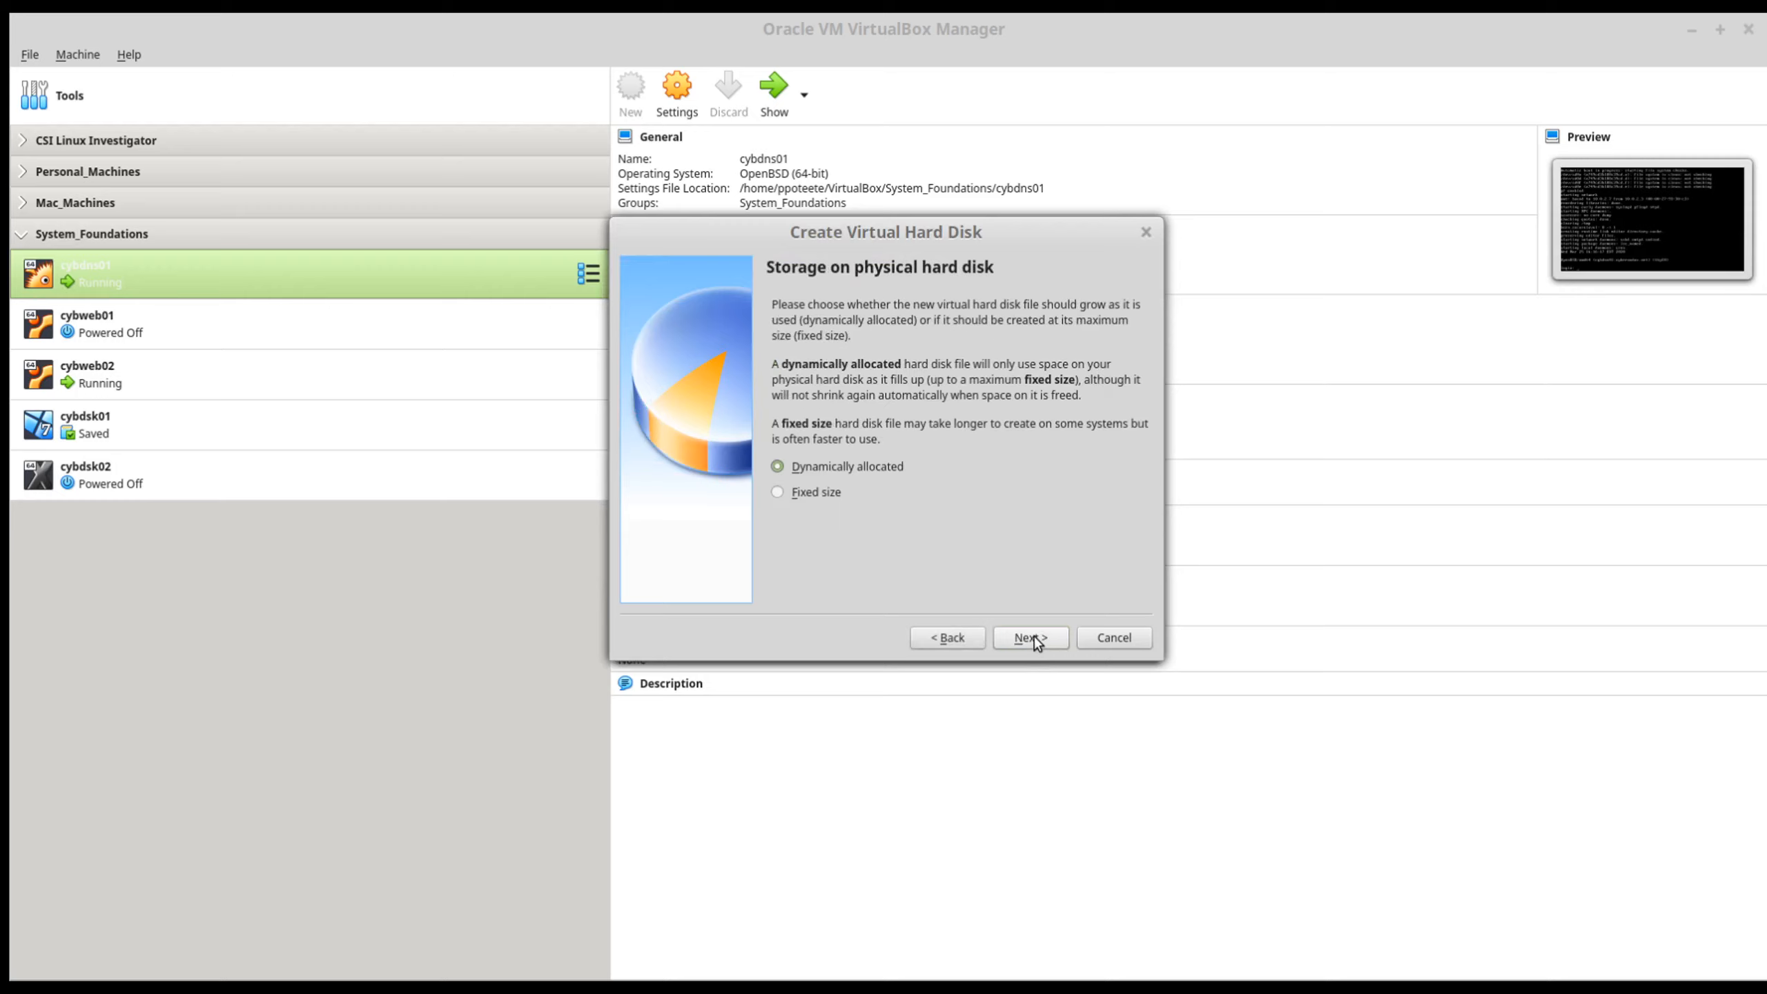
click(1034, 638)
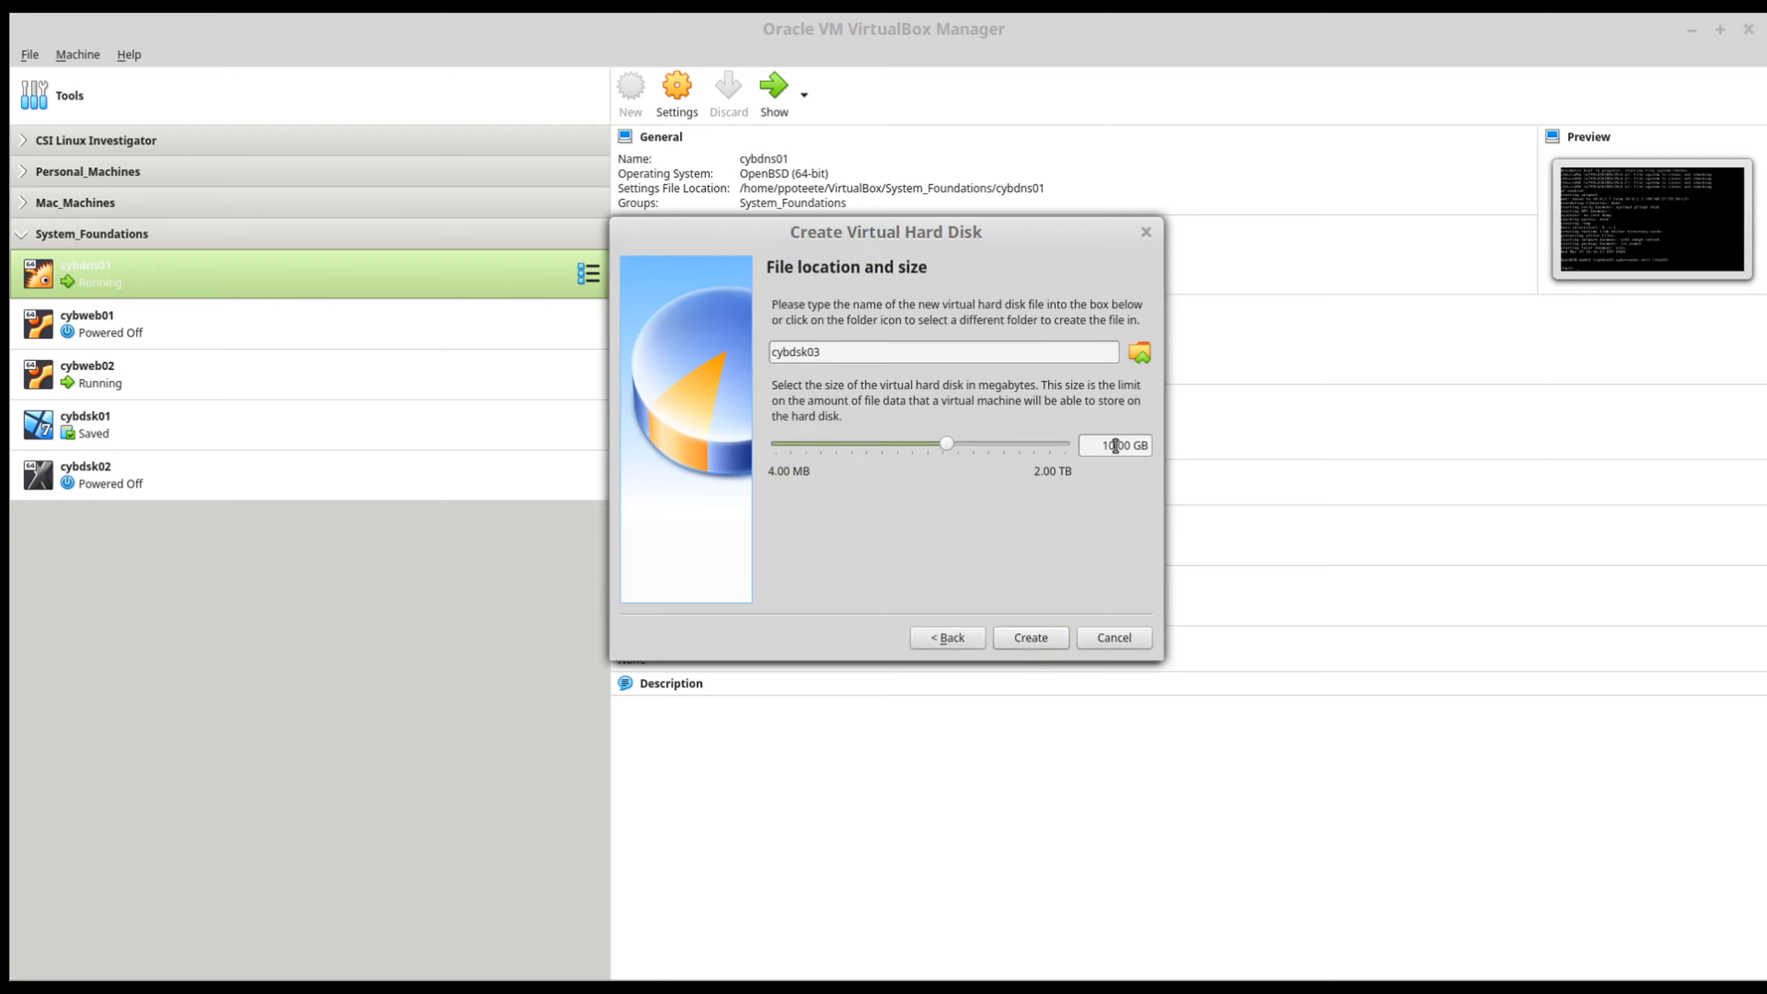
drag(1115, 445, 1087, 443)
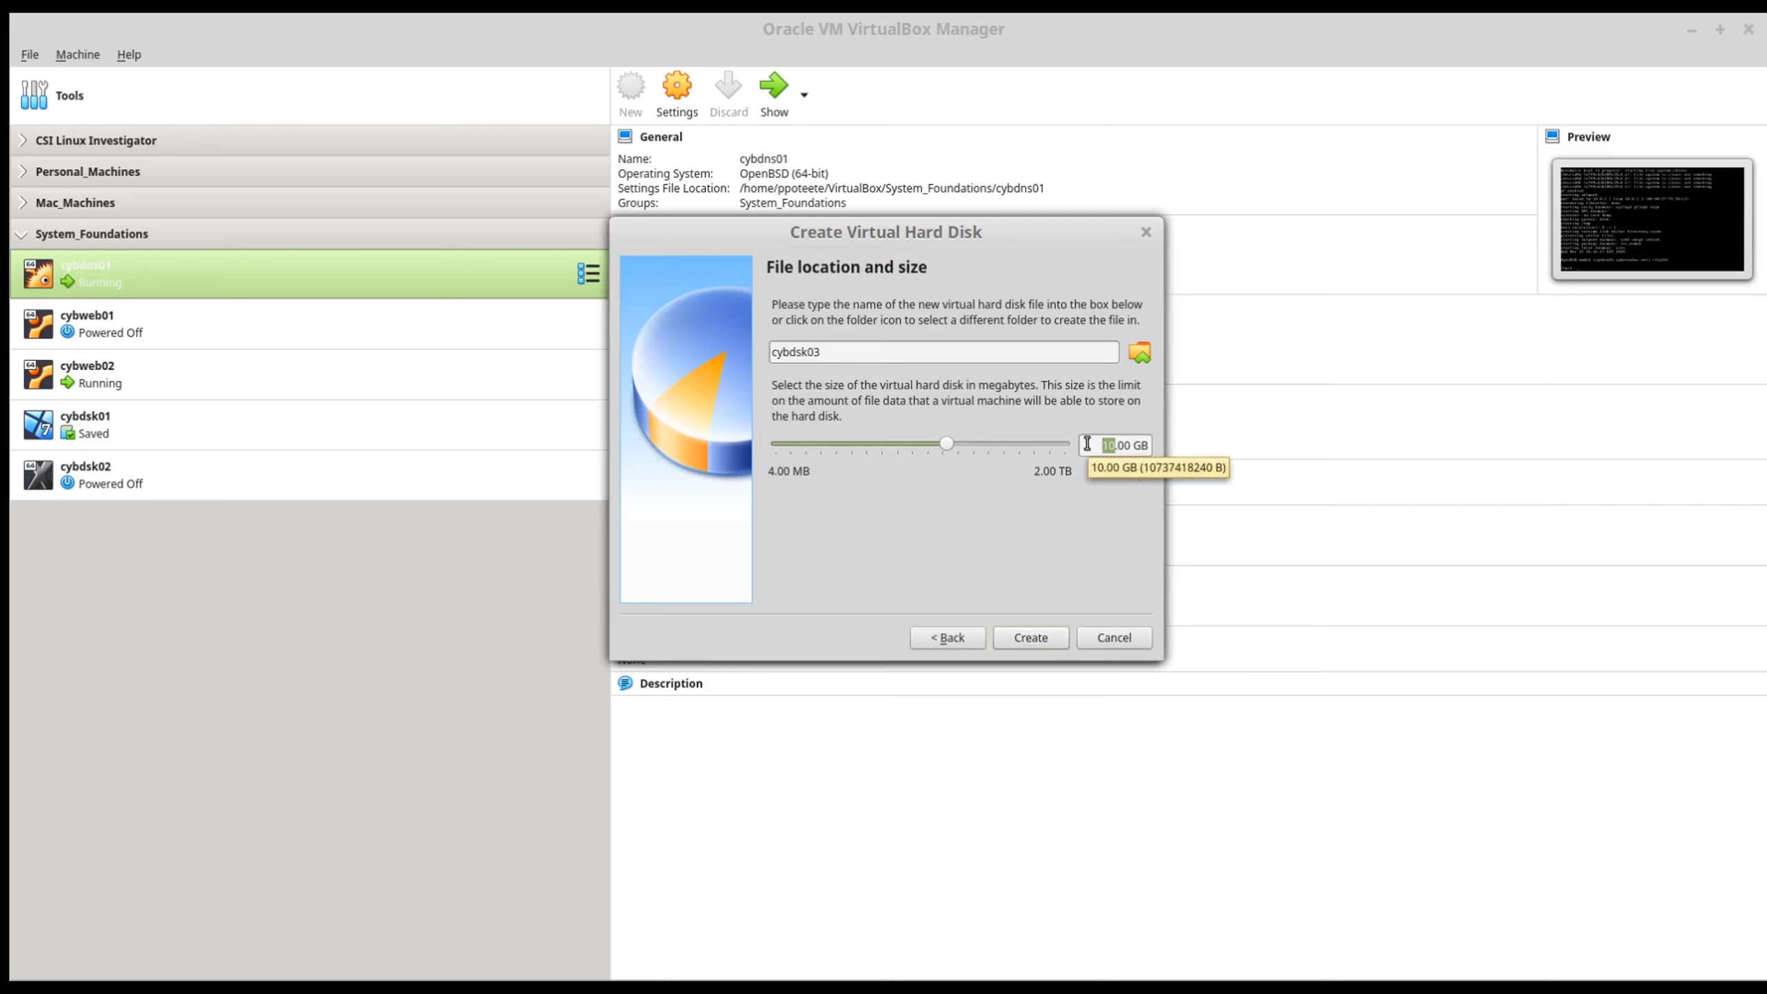
text(64)
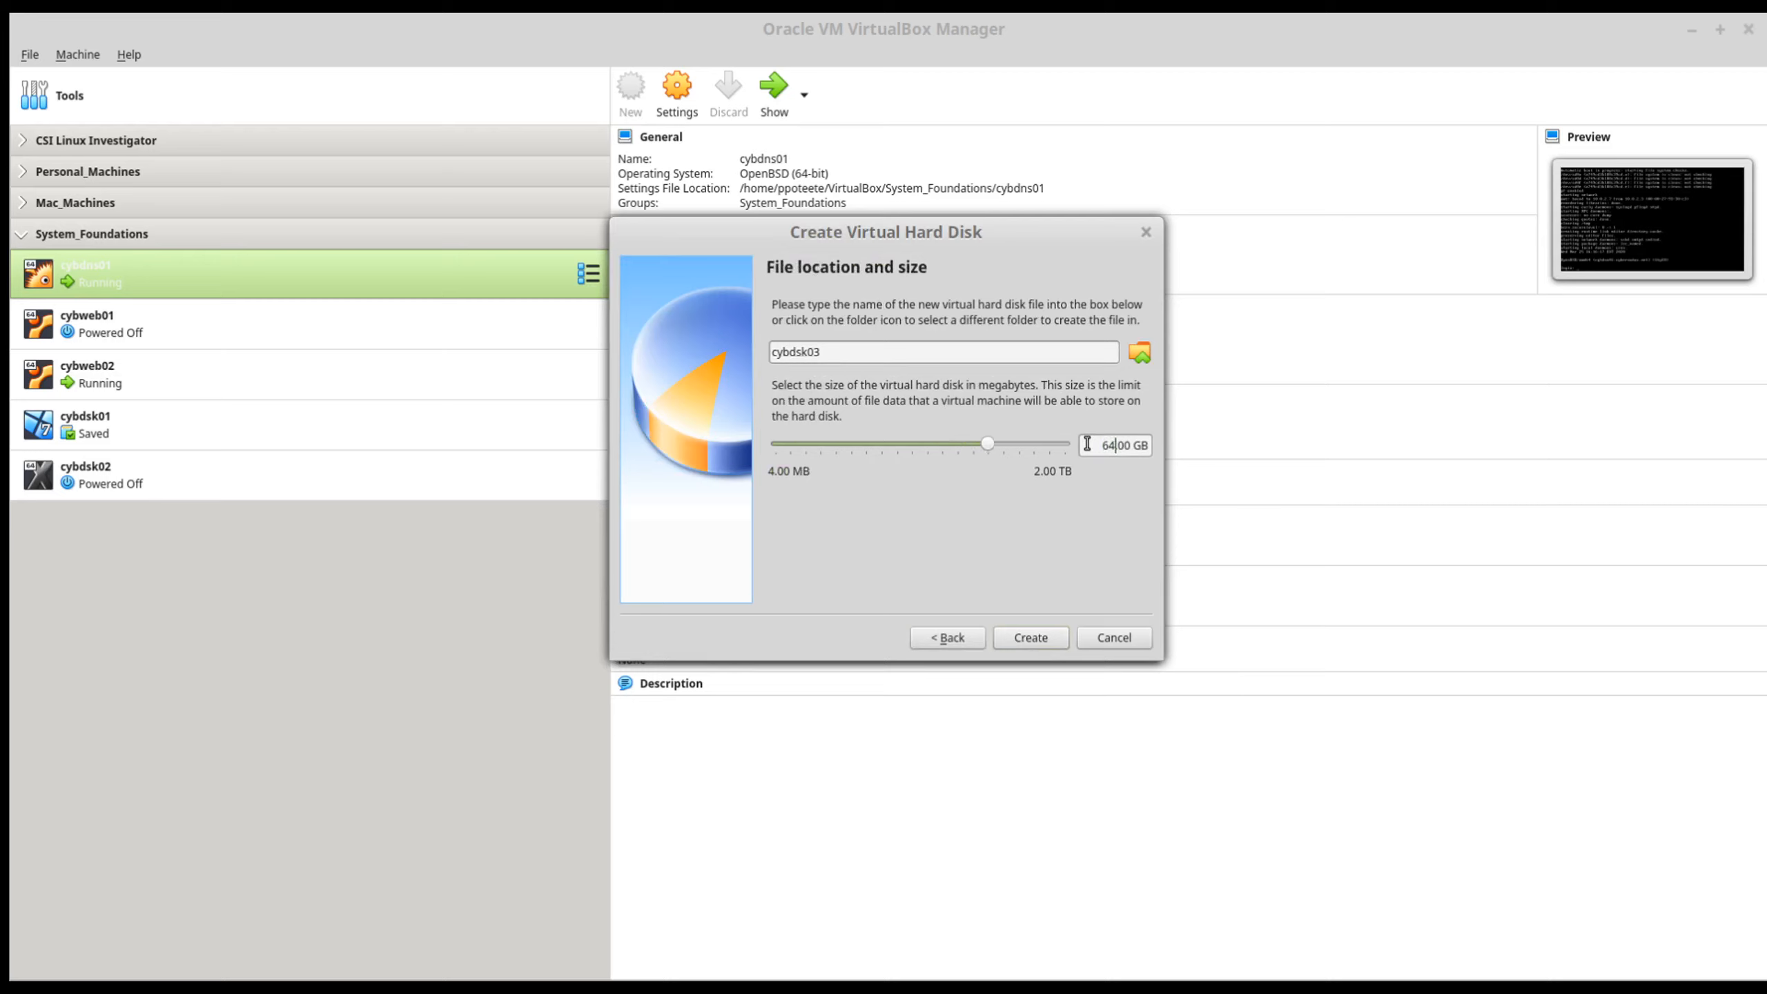
click(1034, 638)
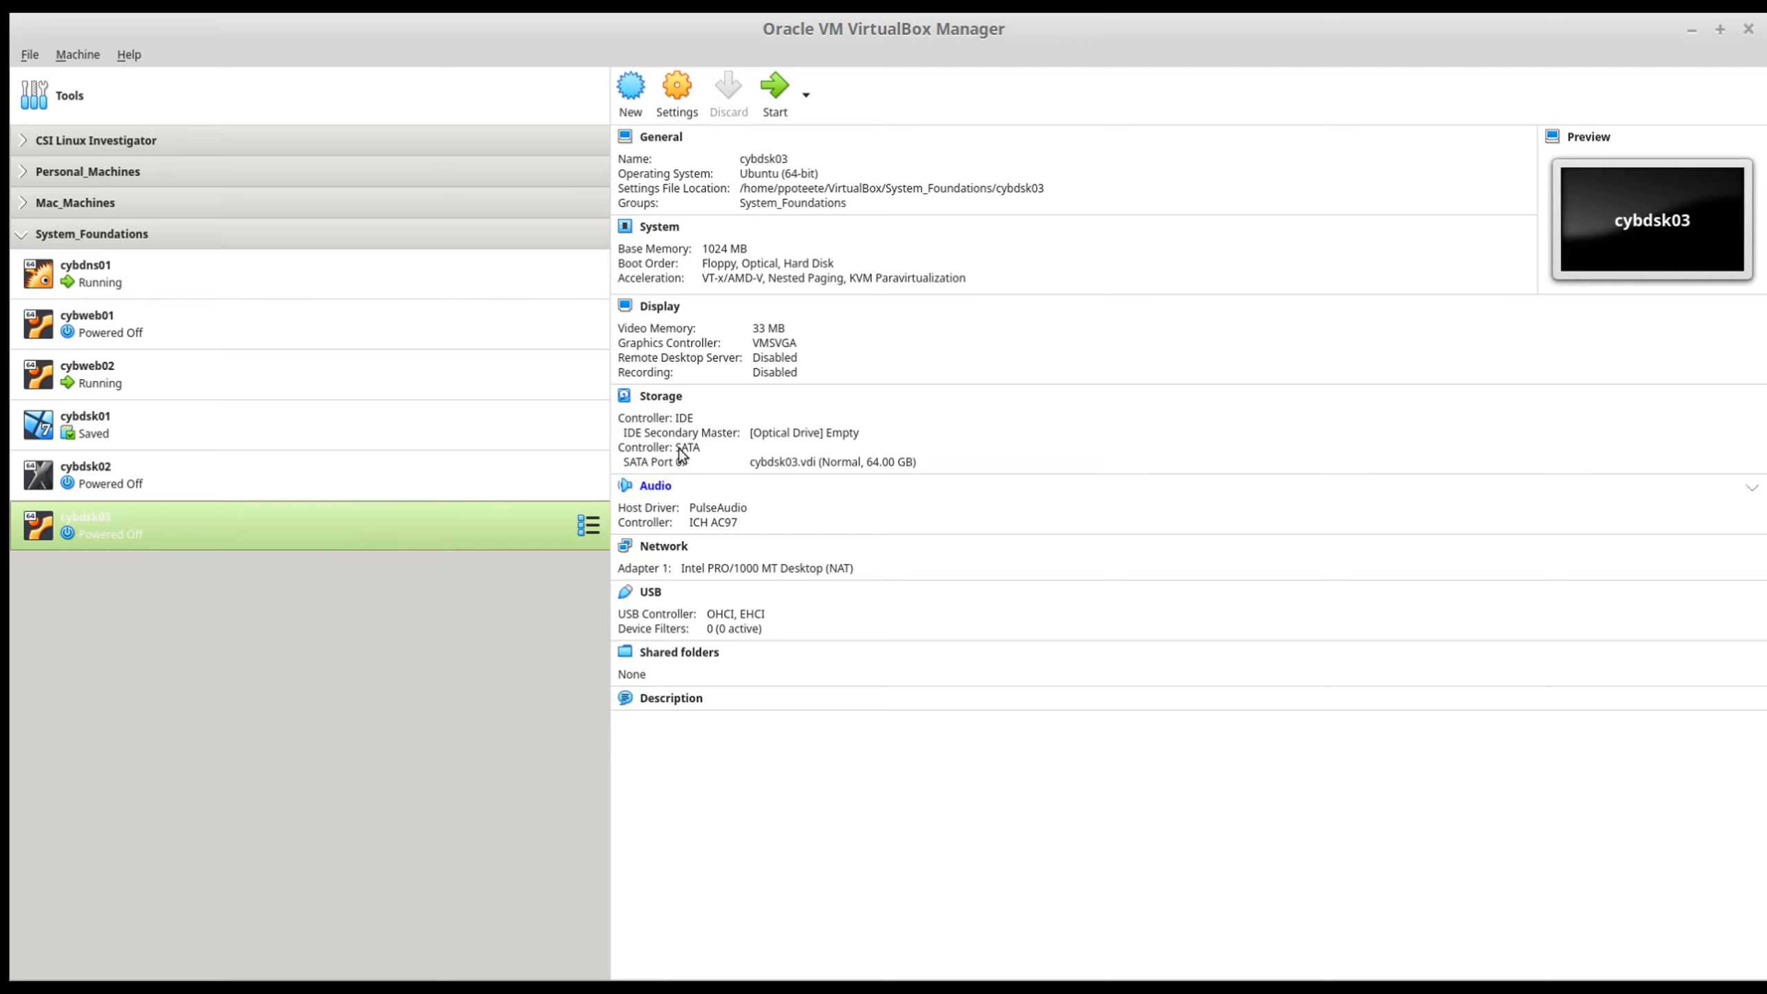
Step: Set both the shared clipboard and drag'n'drop of cybdsk03 to Bidirectional in its settings
click(676, 87)
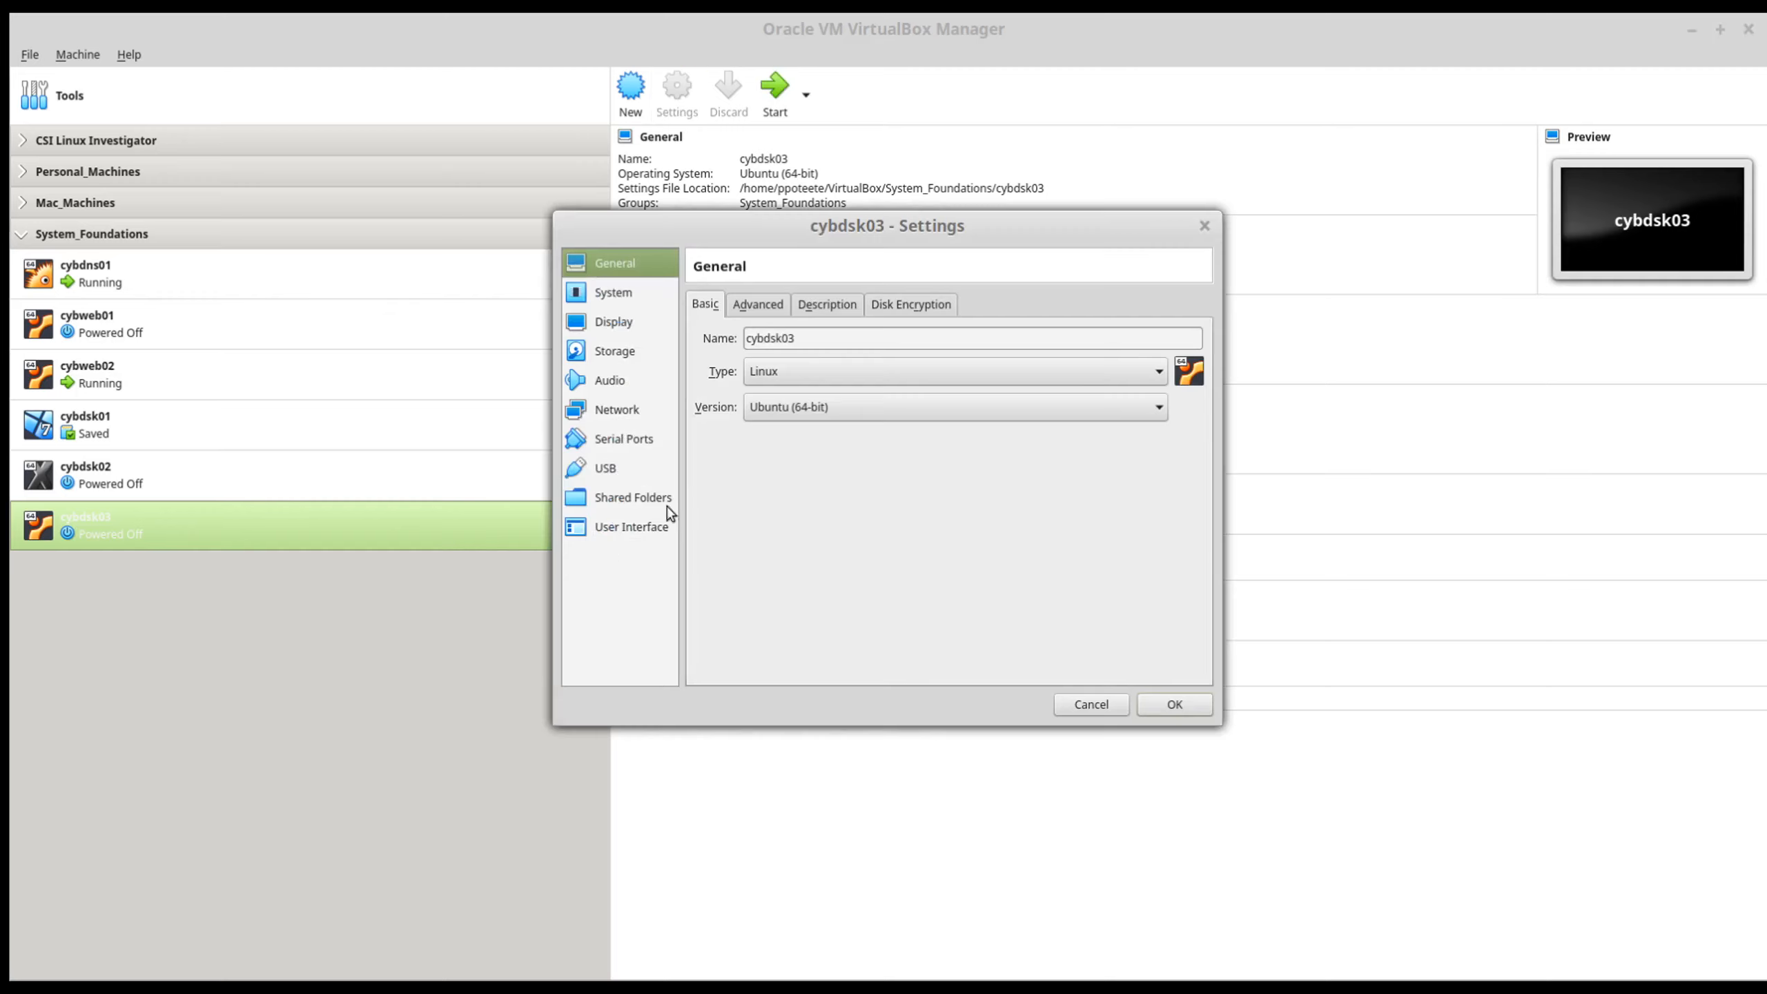
click(760, 308)
click(826, 384)
click(830, 452)
click(836, 418)
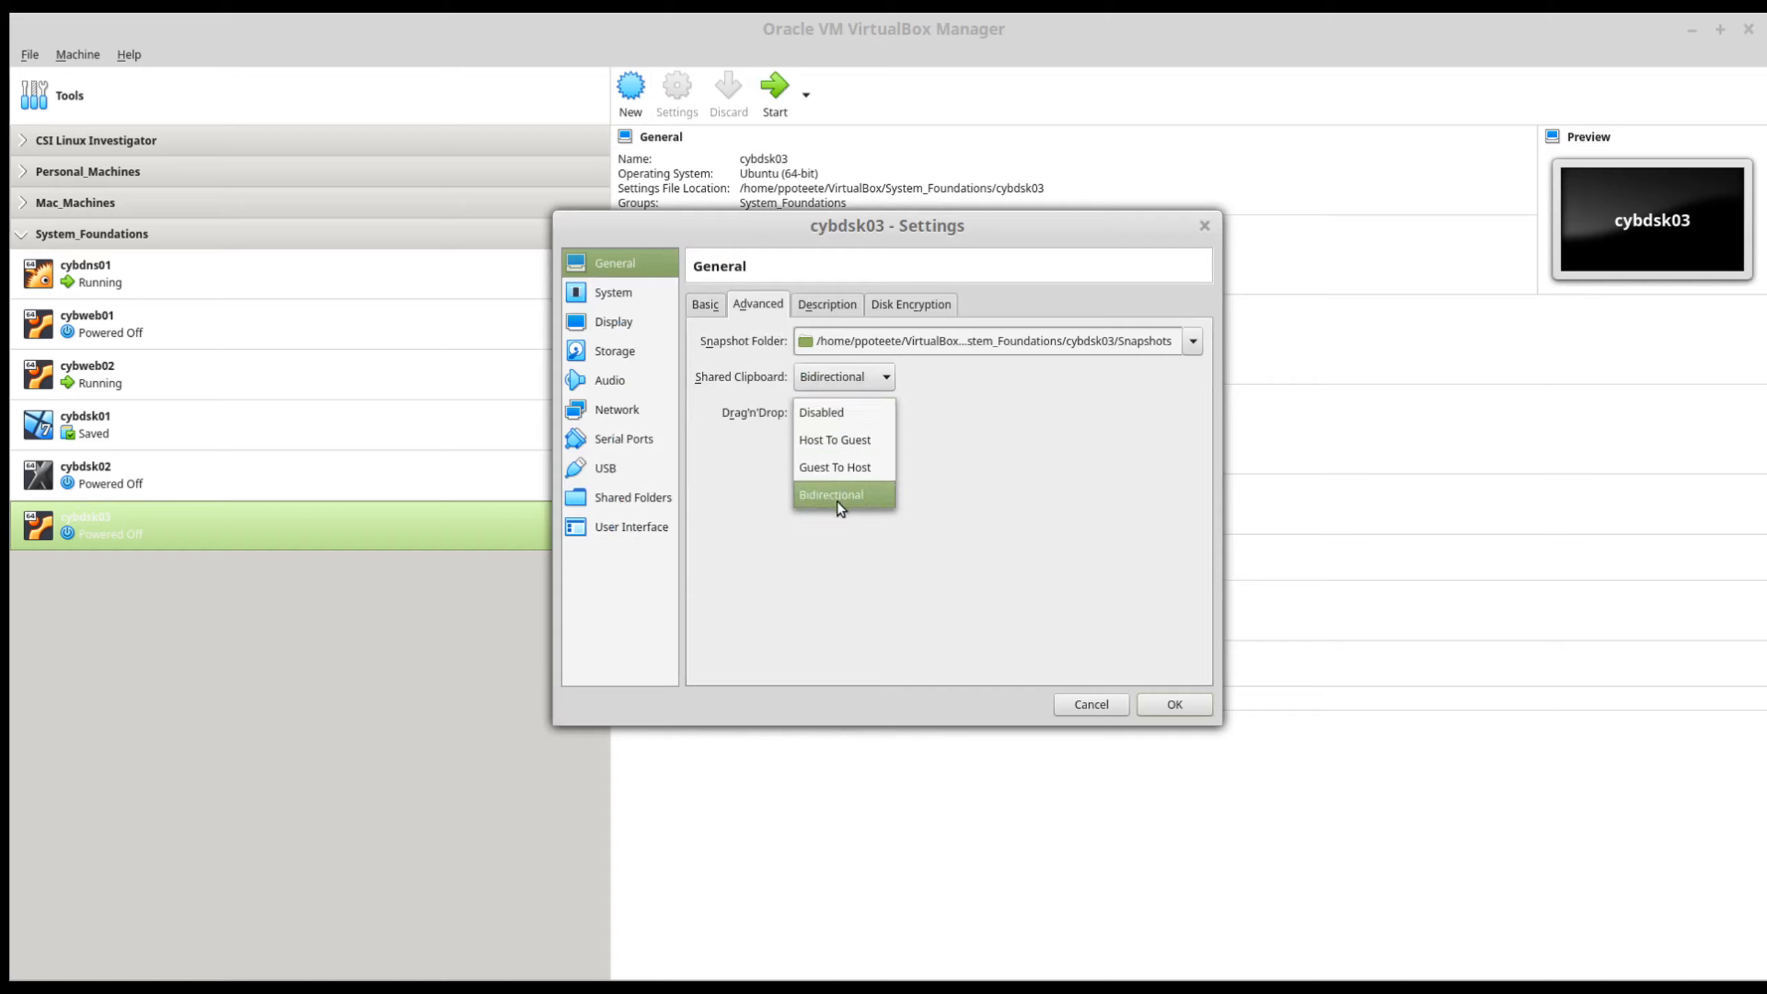
click(837, 497)
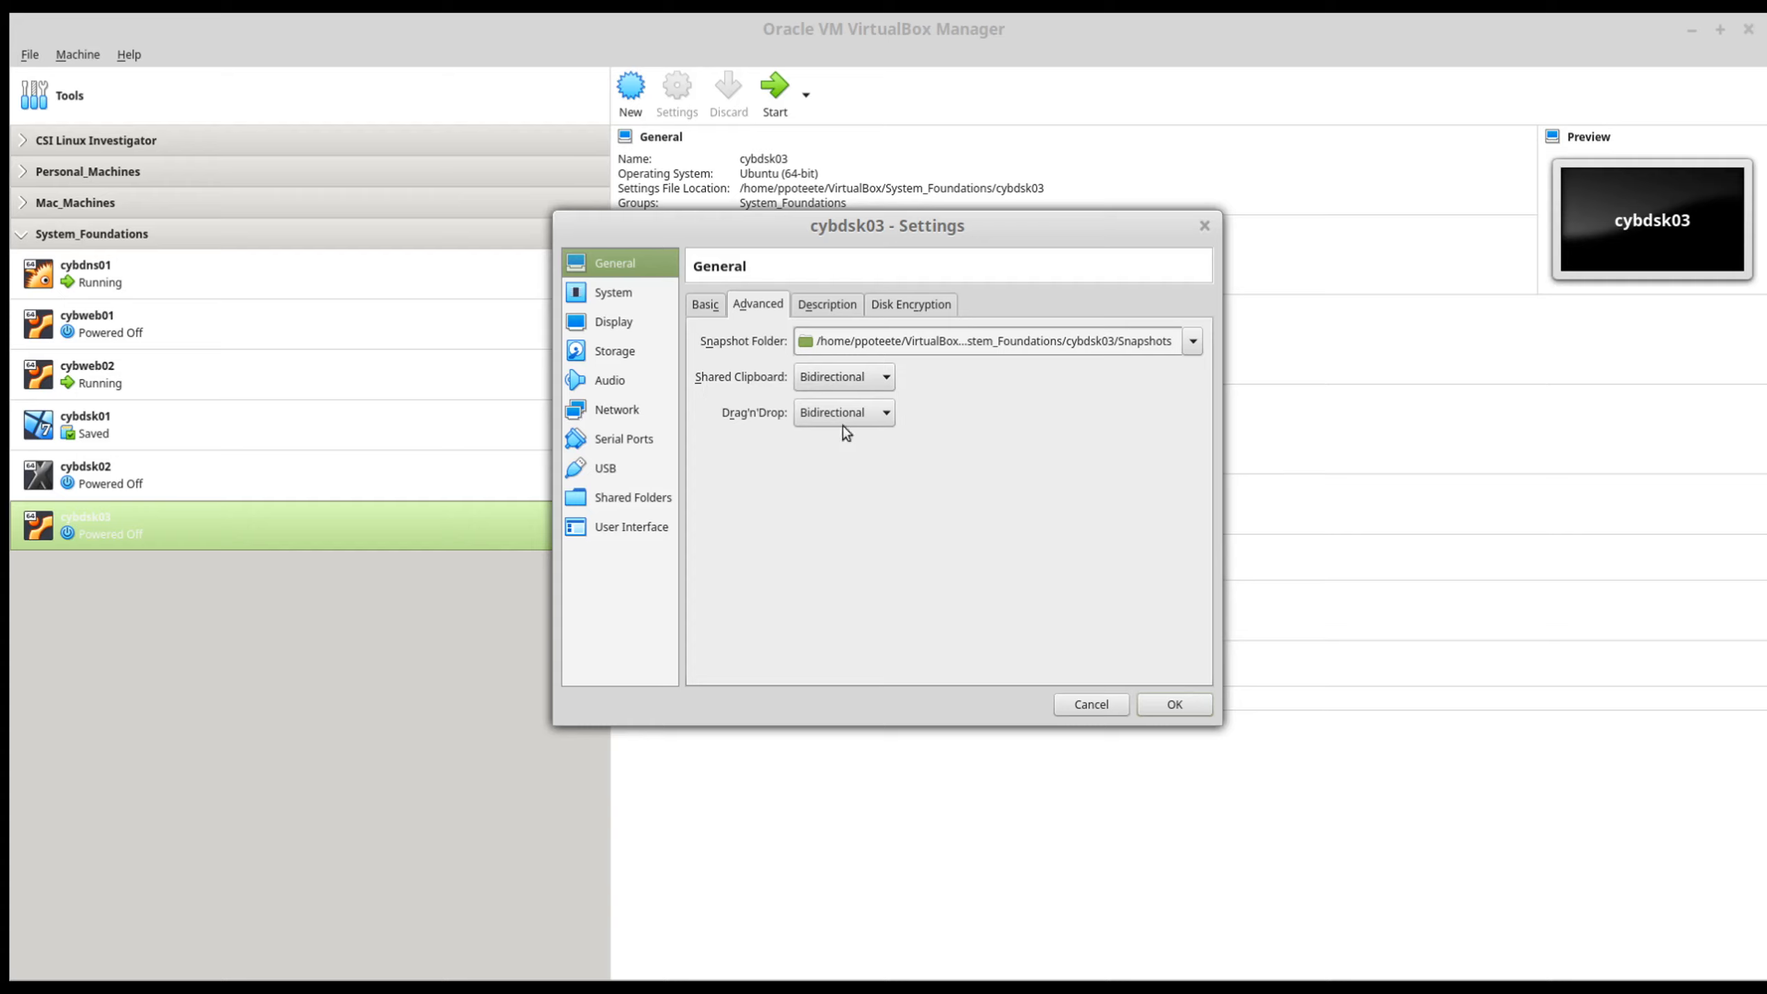
click(704, 310)
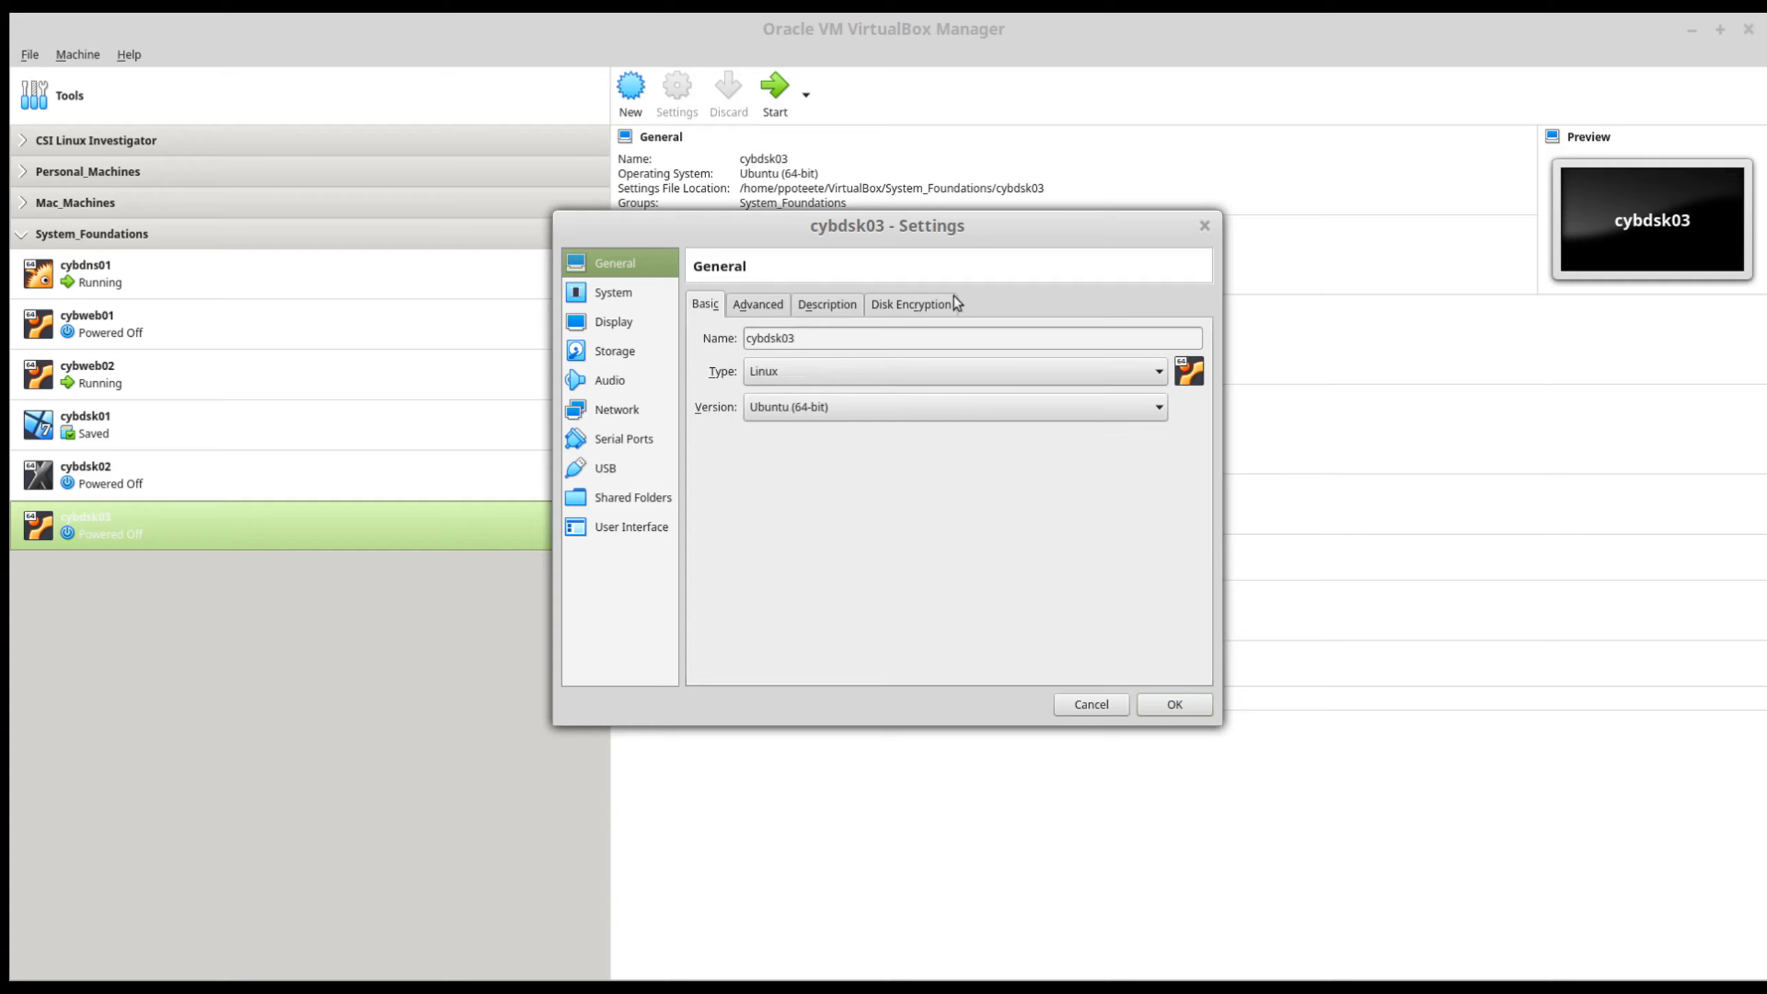
Step: Disable Floppy in the boot order of cybdsk03 and set its processor count to 2
click(612, 292)
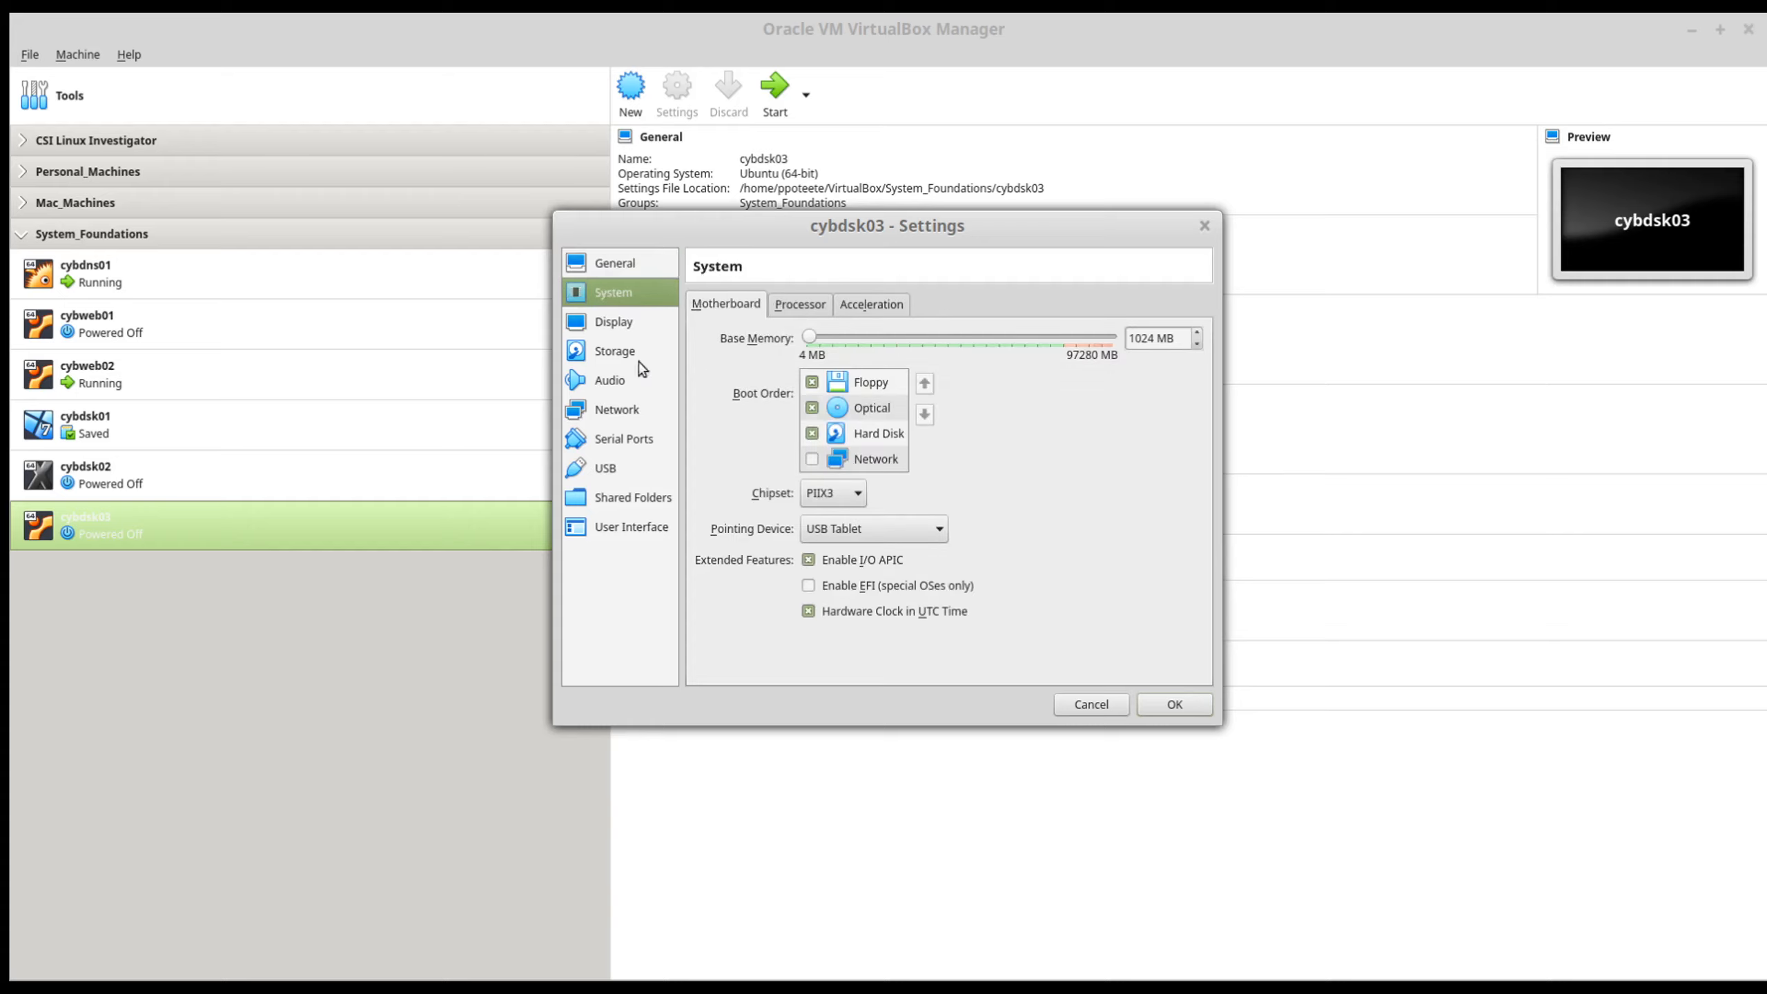
click(823, 389)
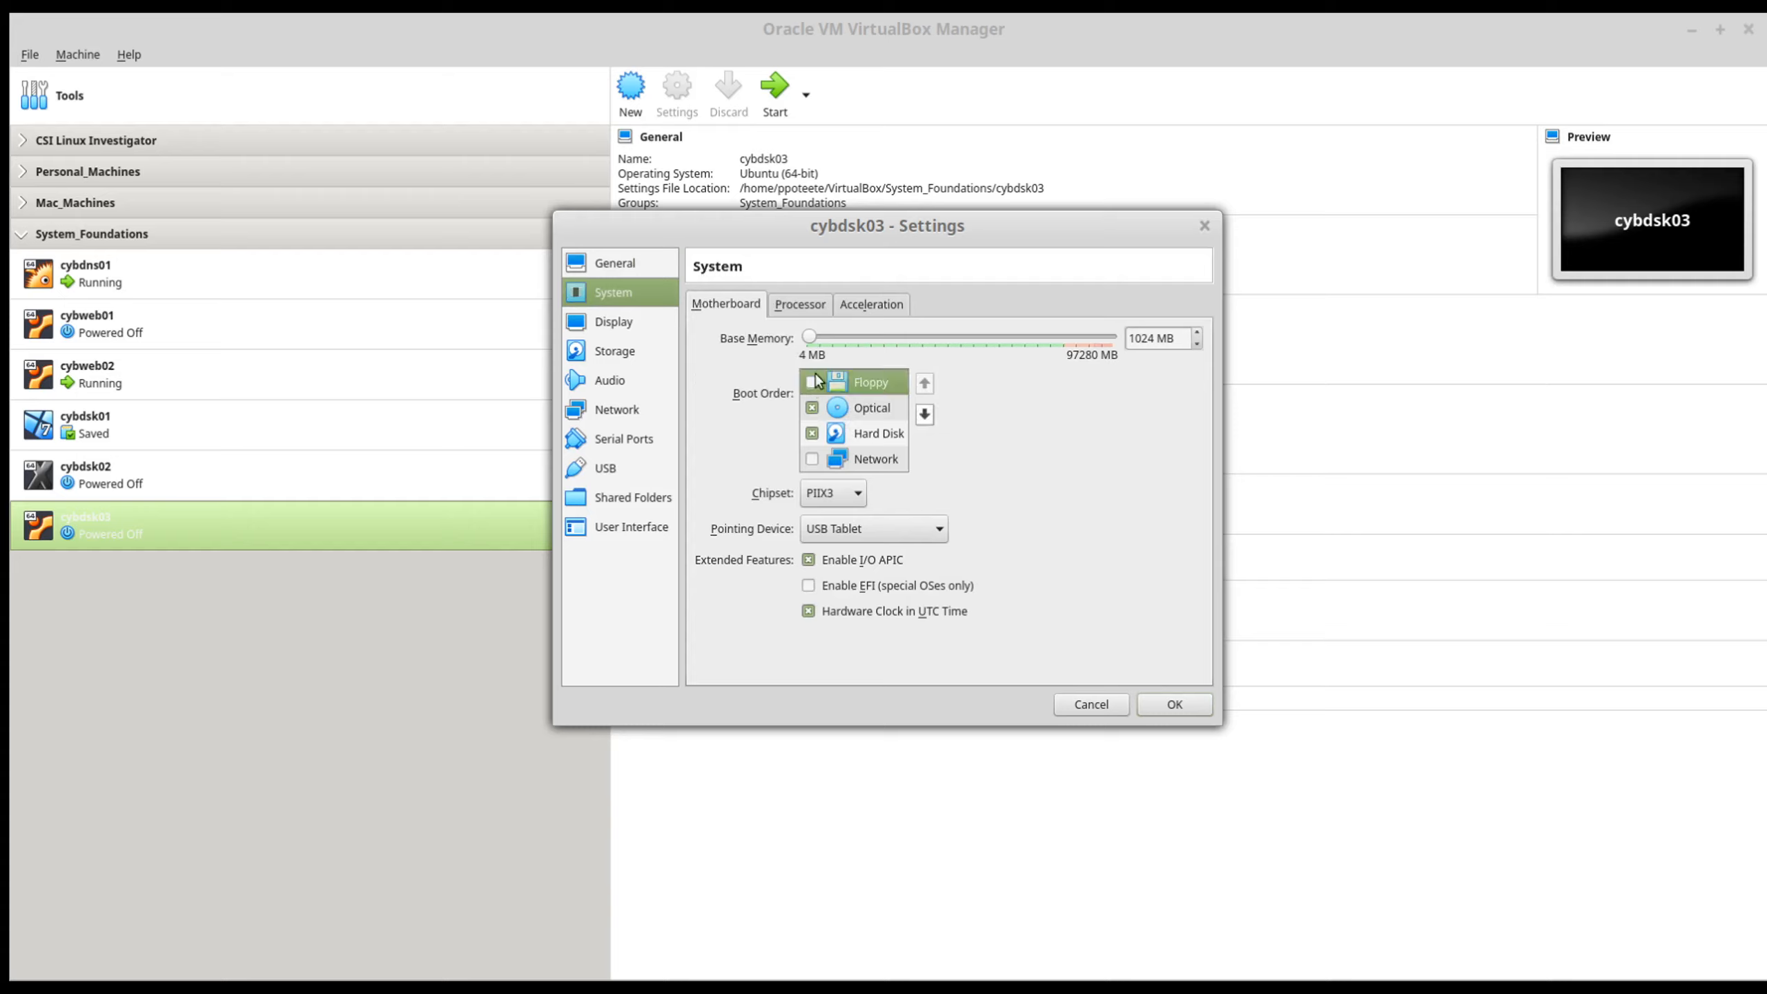
click(802, 306)
mouse_move(878, 421)
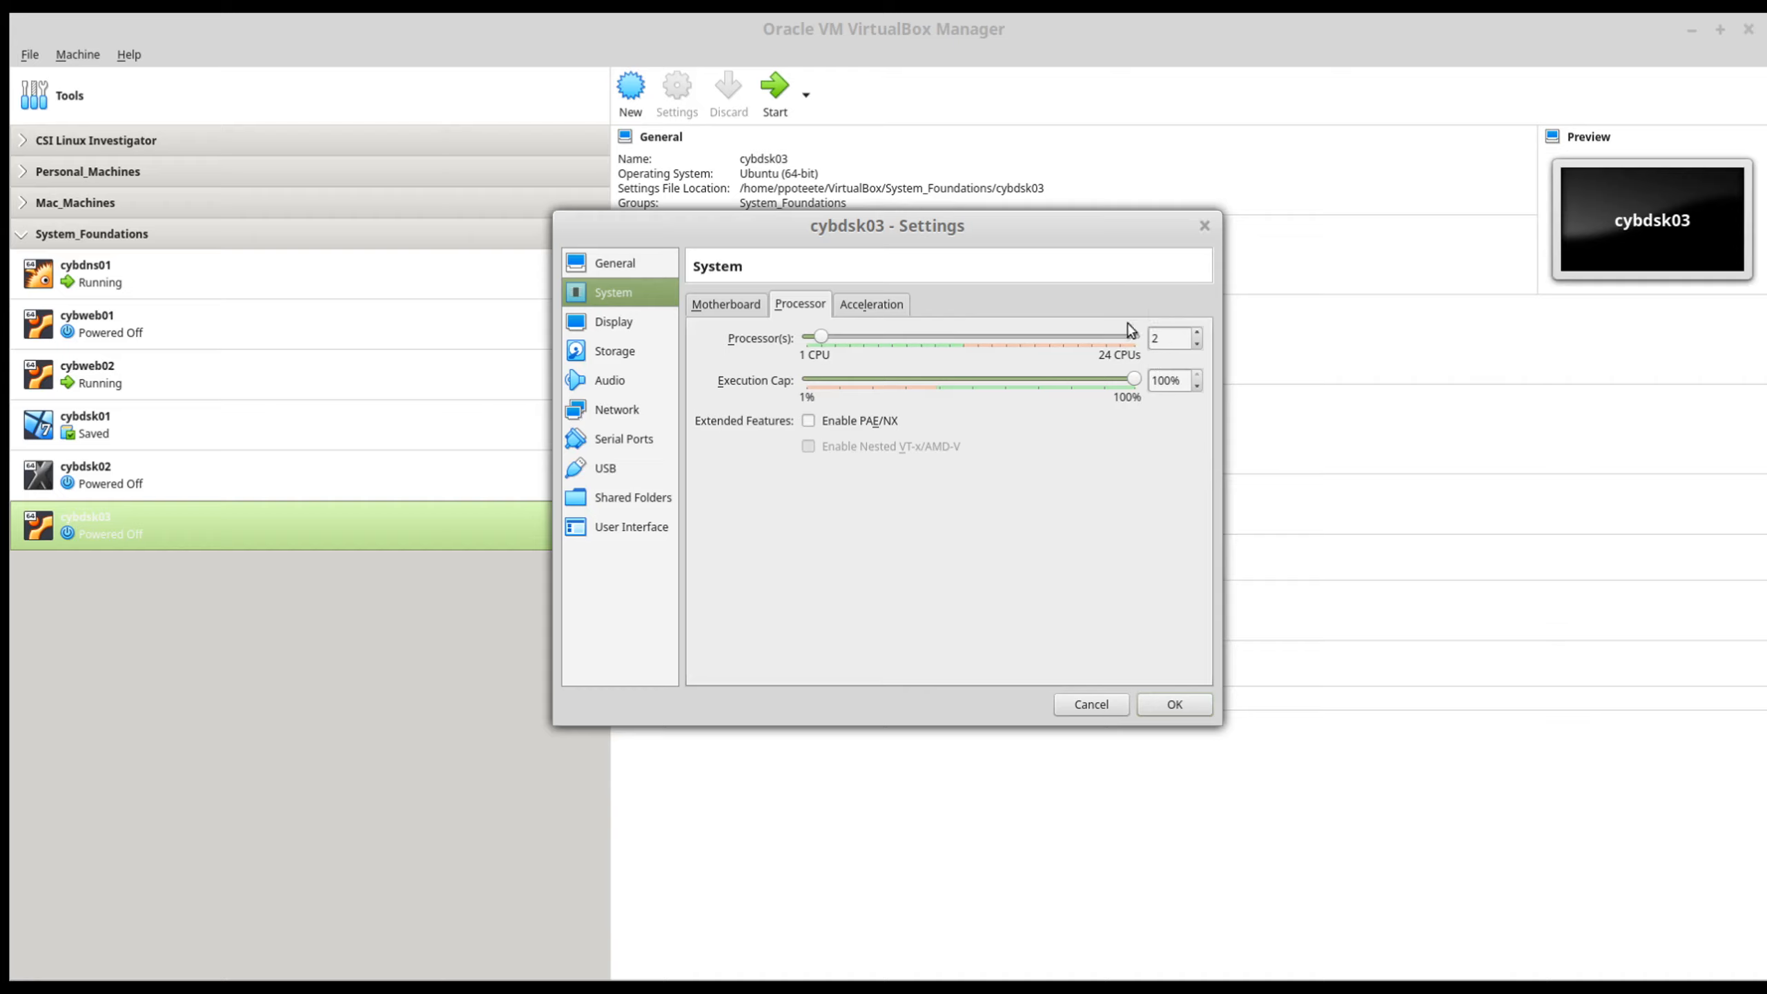
click(1197, 347)
Step: Raise the video memory of cybdsk03 to 128 MB
click(600, 326)
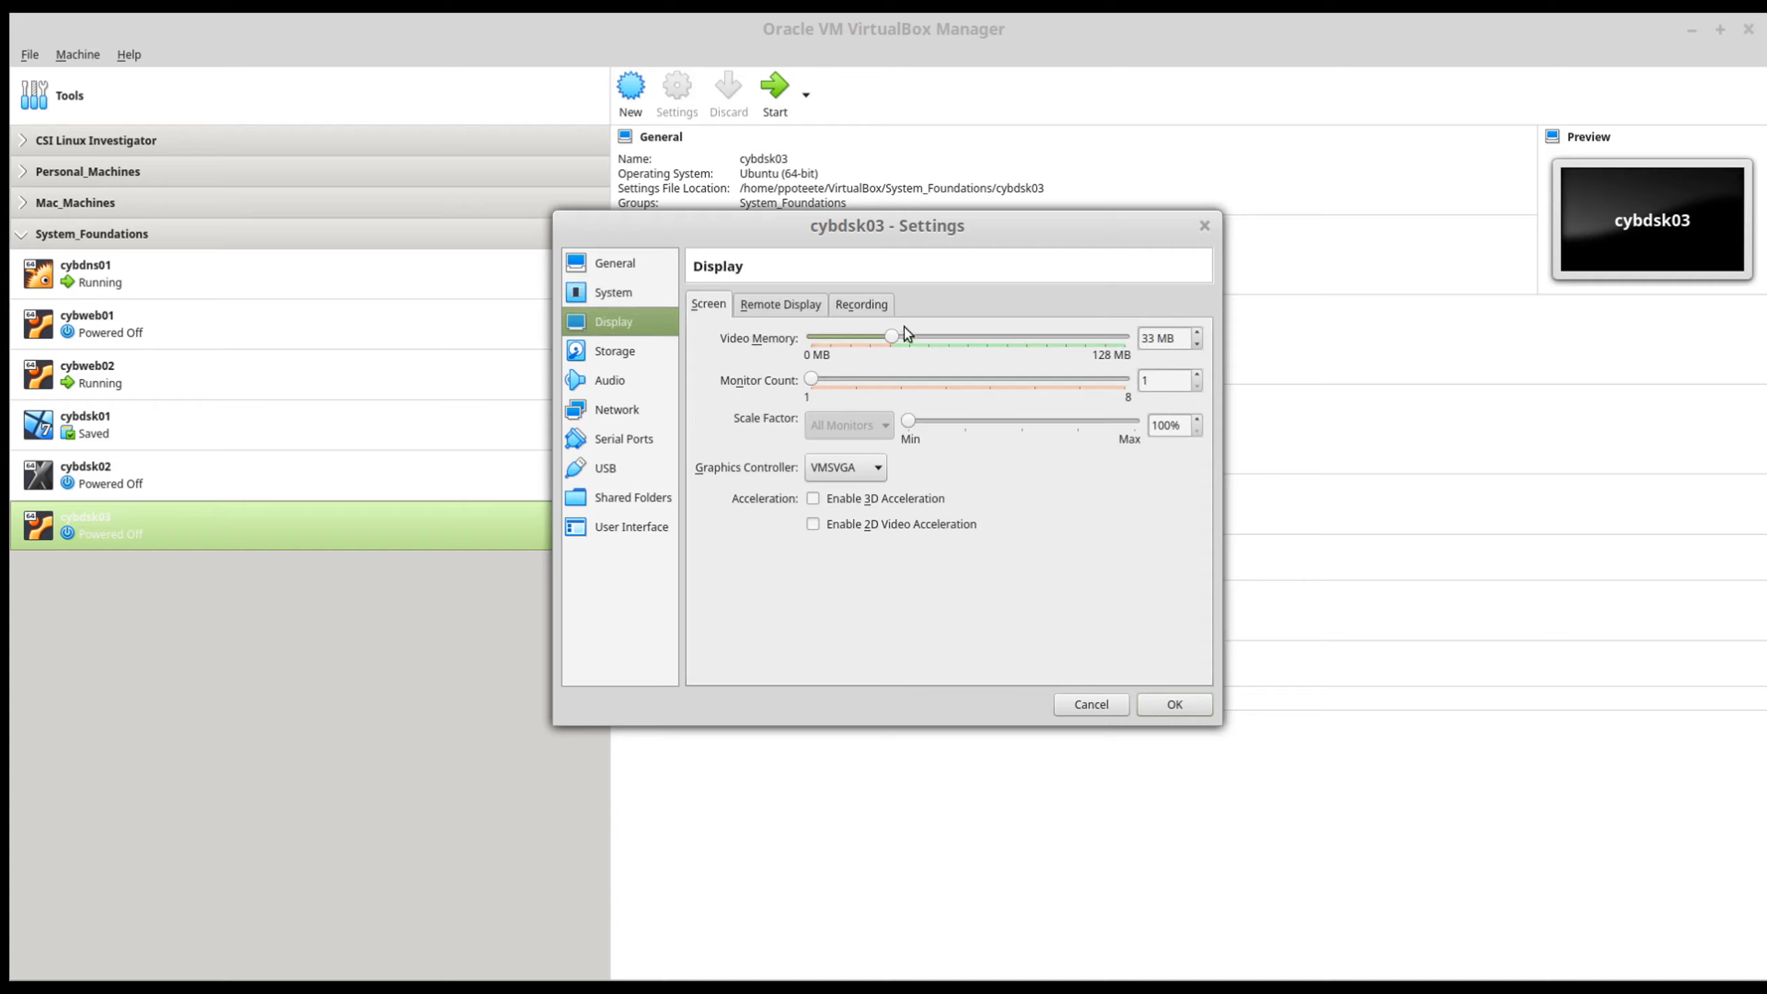
drag(893, 339, 1126, 339)
double_click(1154, 337)
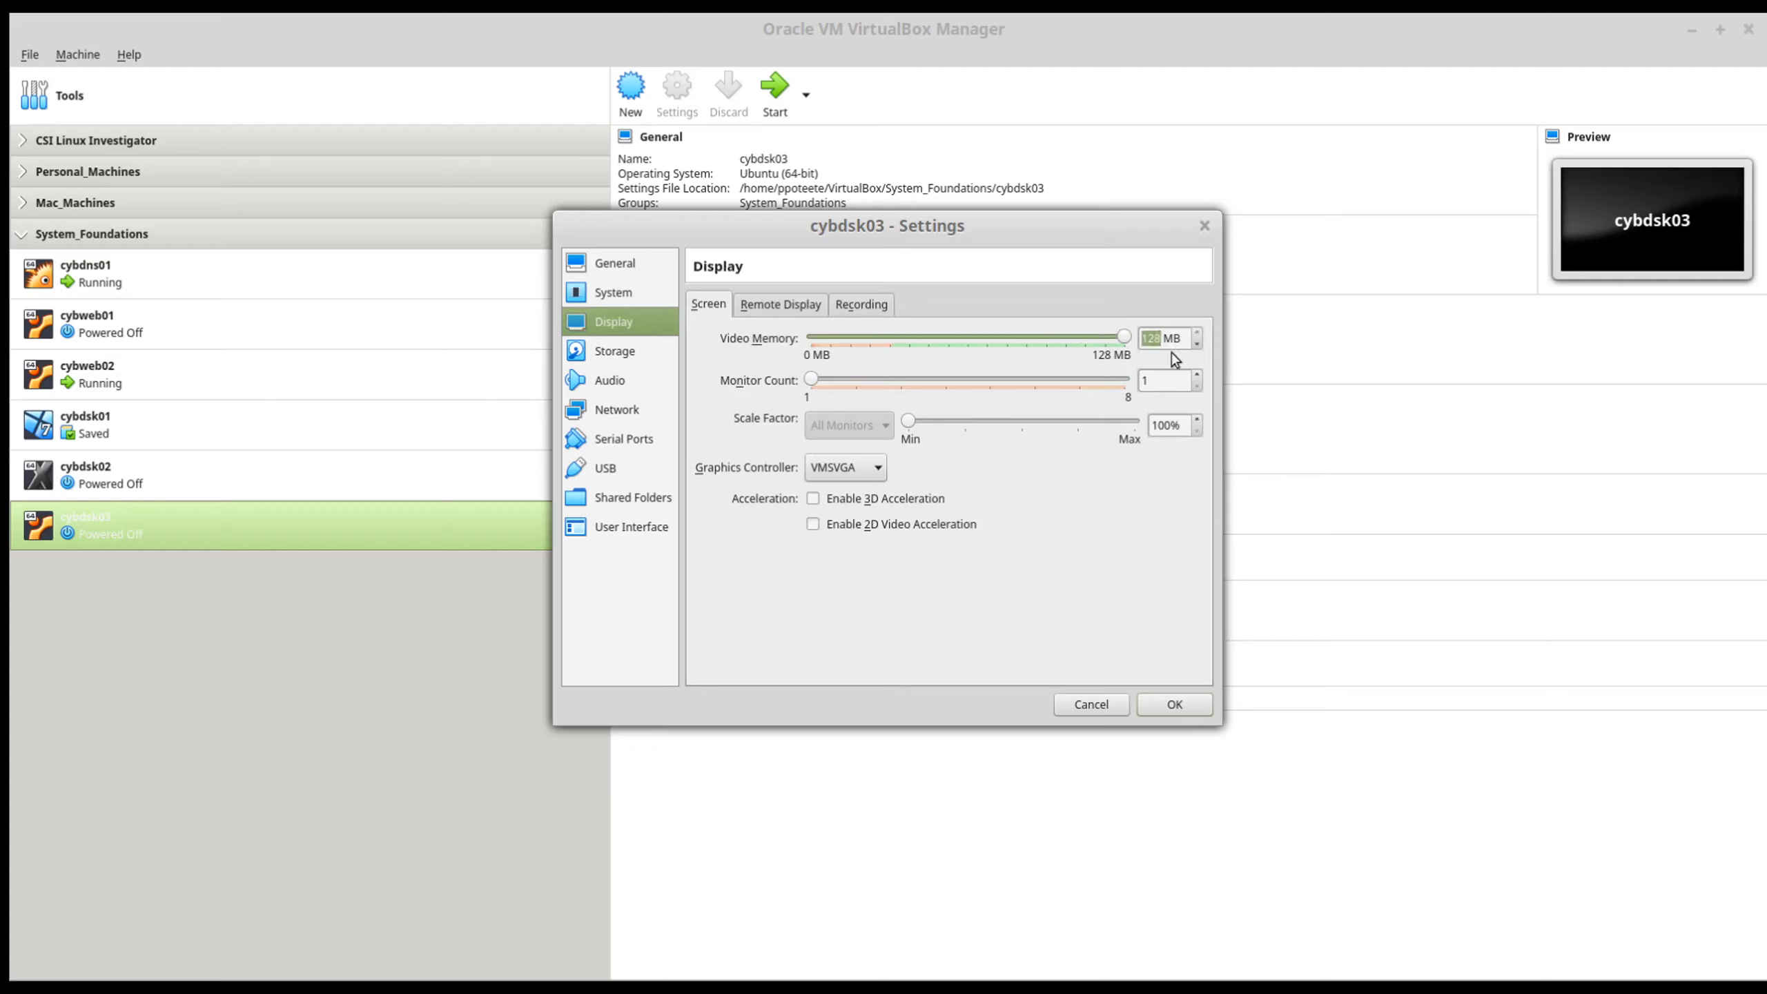
Step: Load elementaryos-5.1-stable.20200204.iso into the empty optical drive on the IDE controller
click(626, 352)
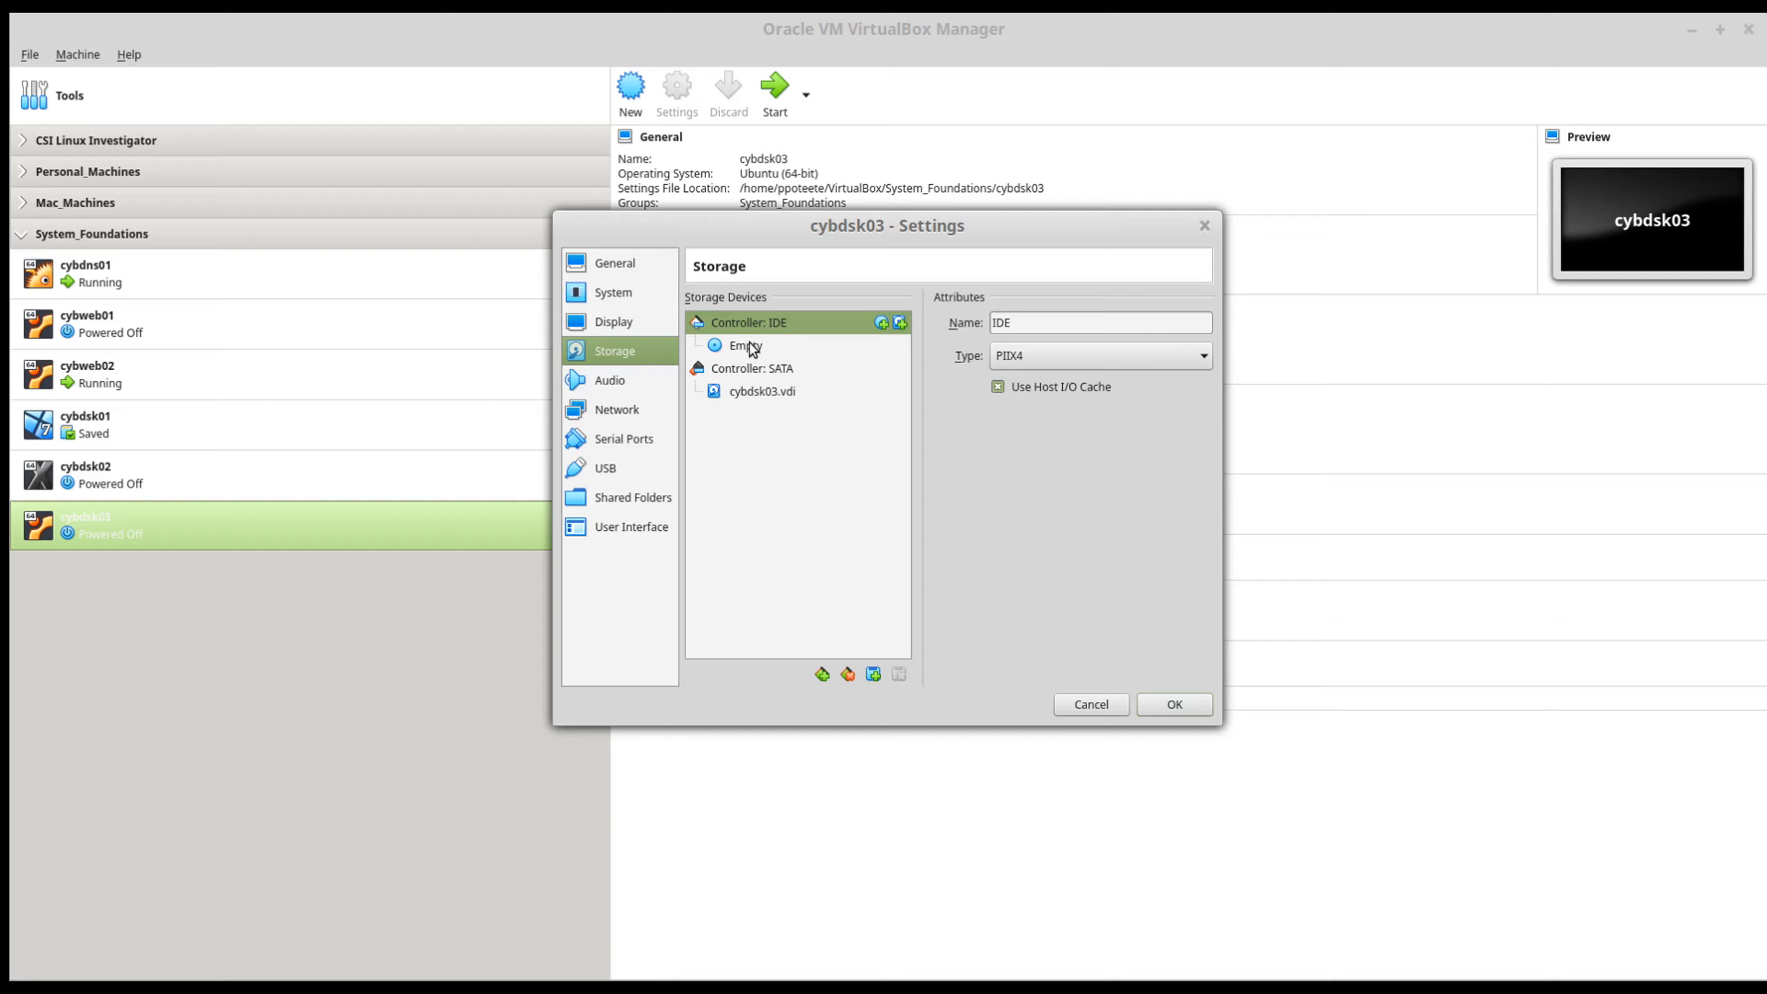
click(752, 348)
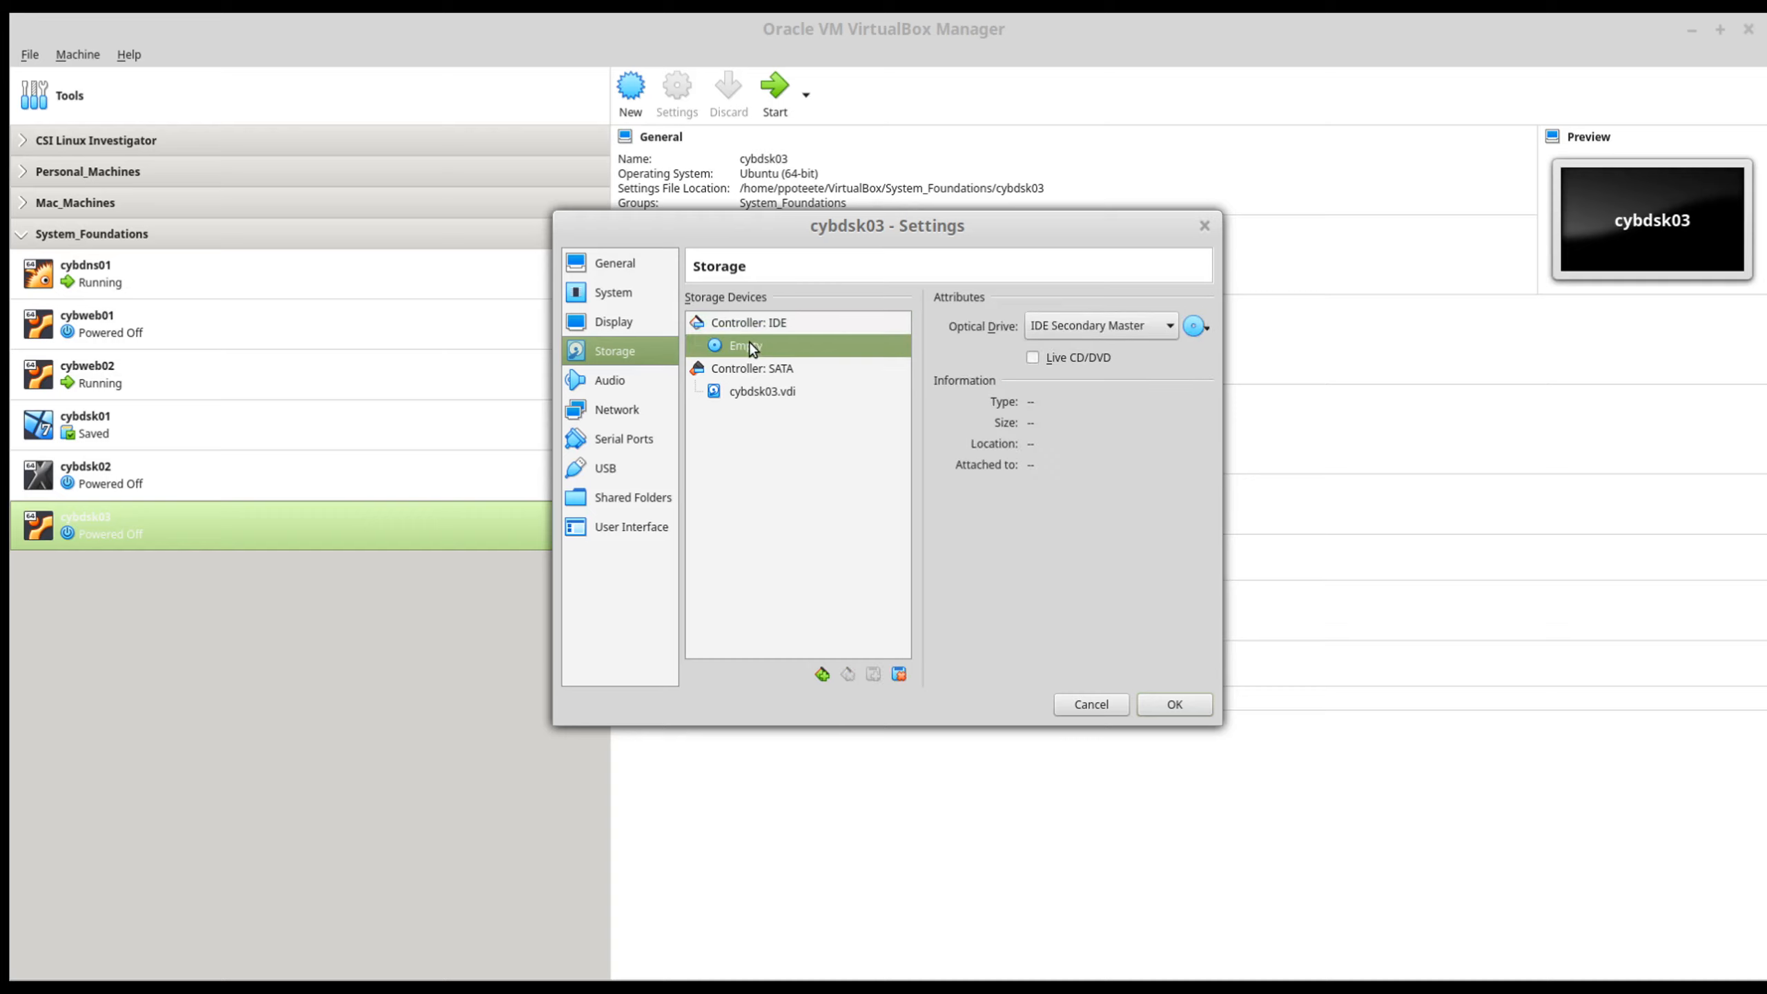
click(1209, 328)
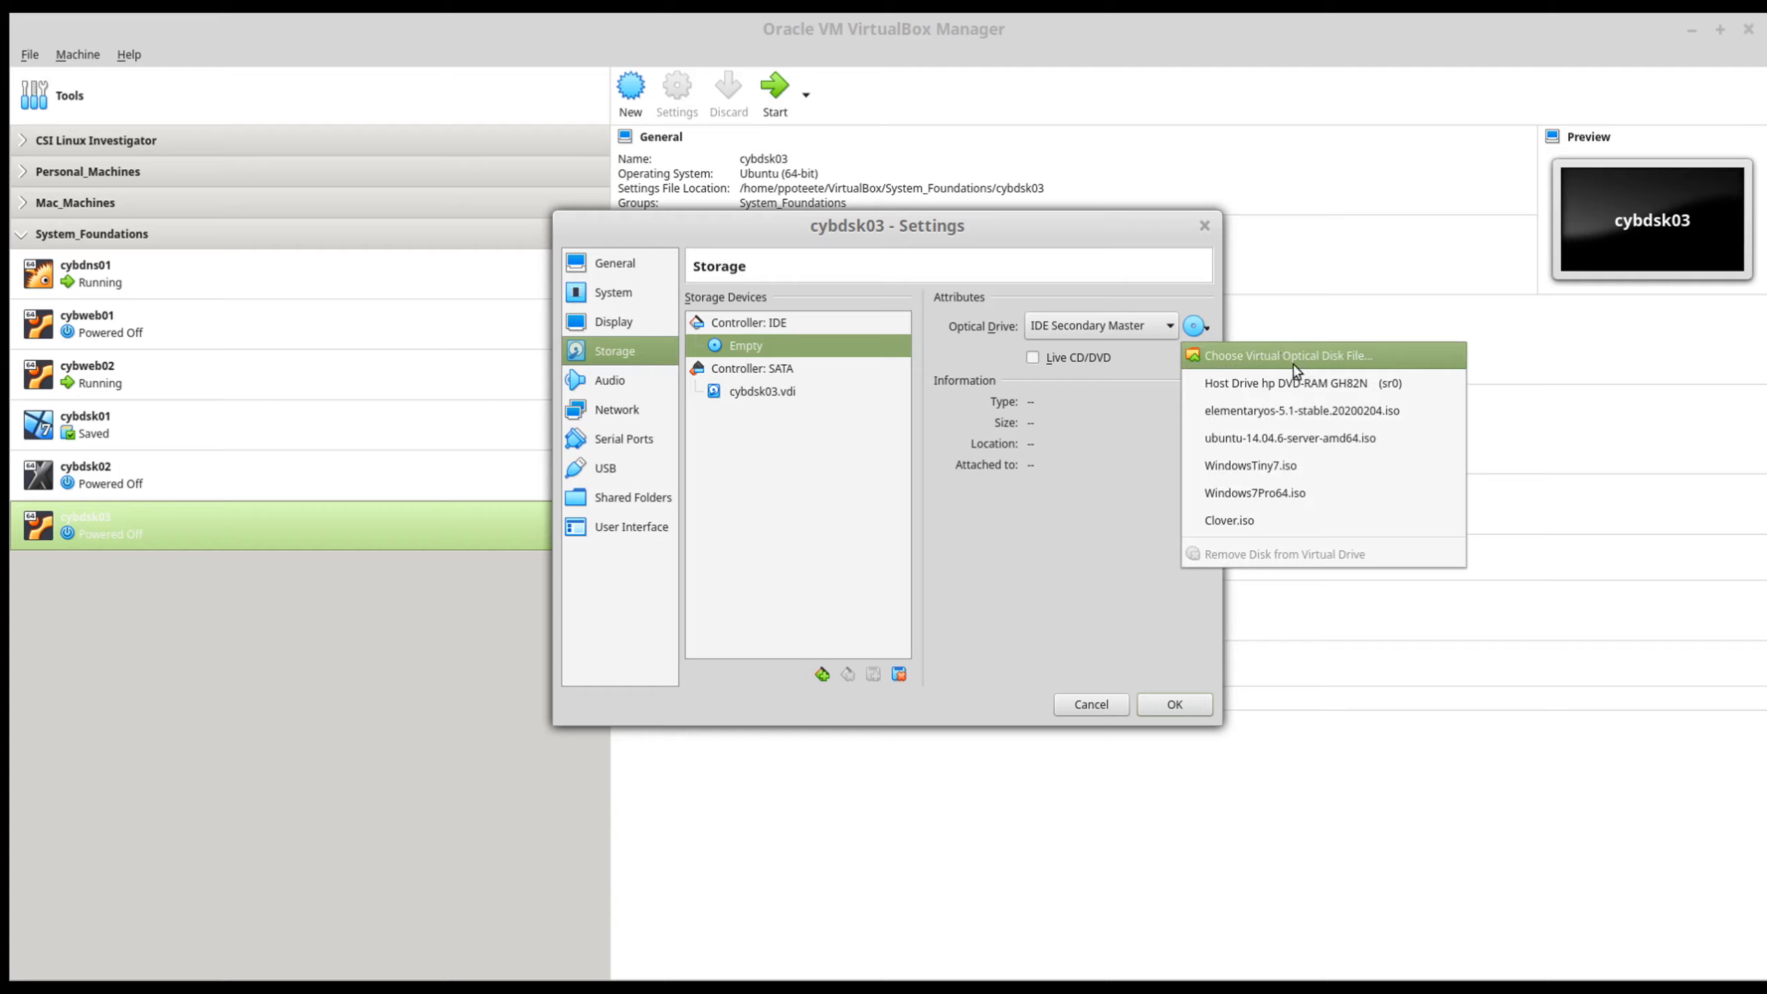
click(1261, 412)
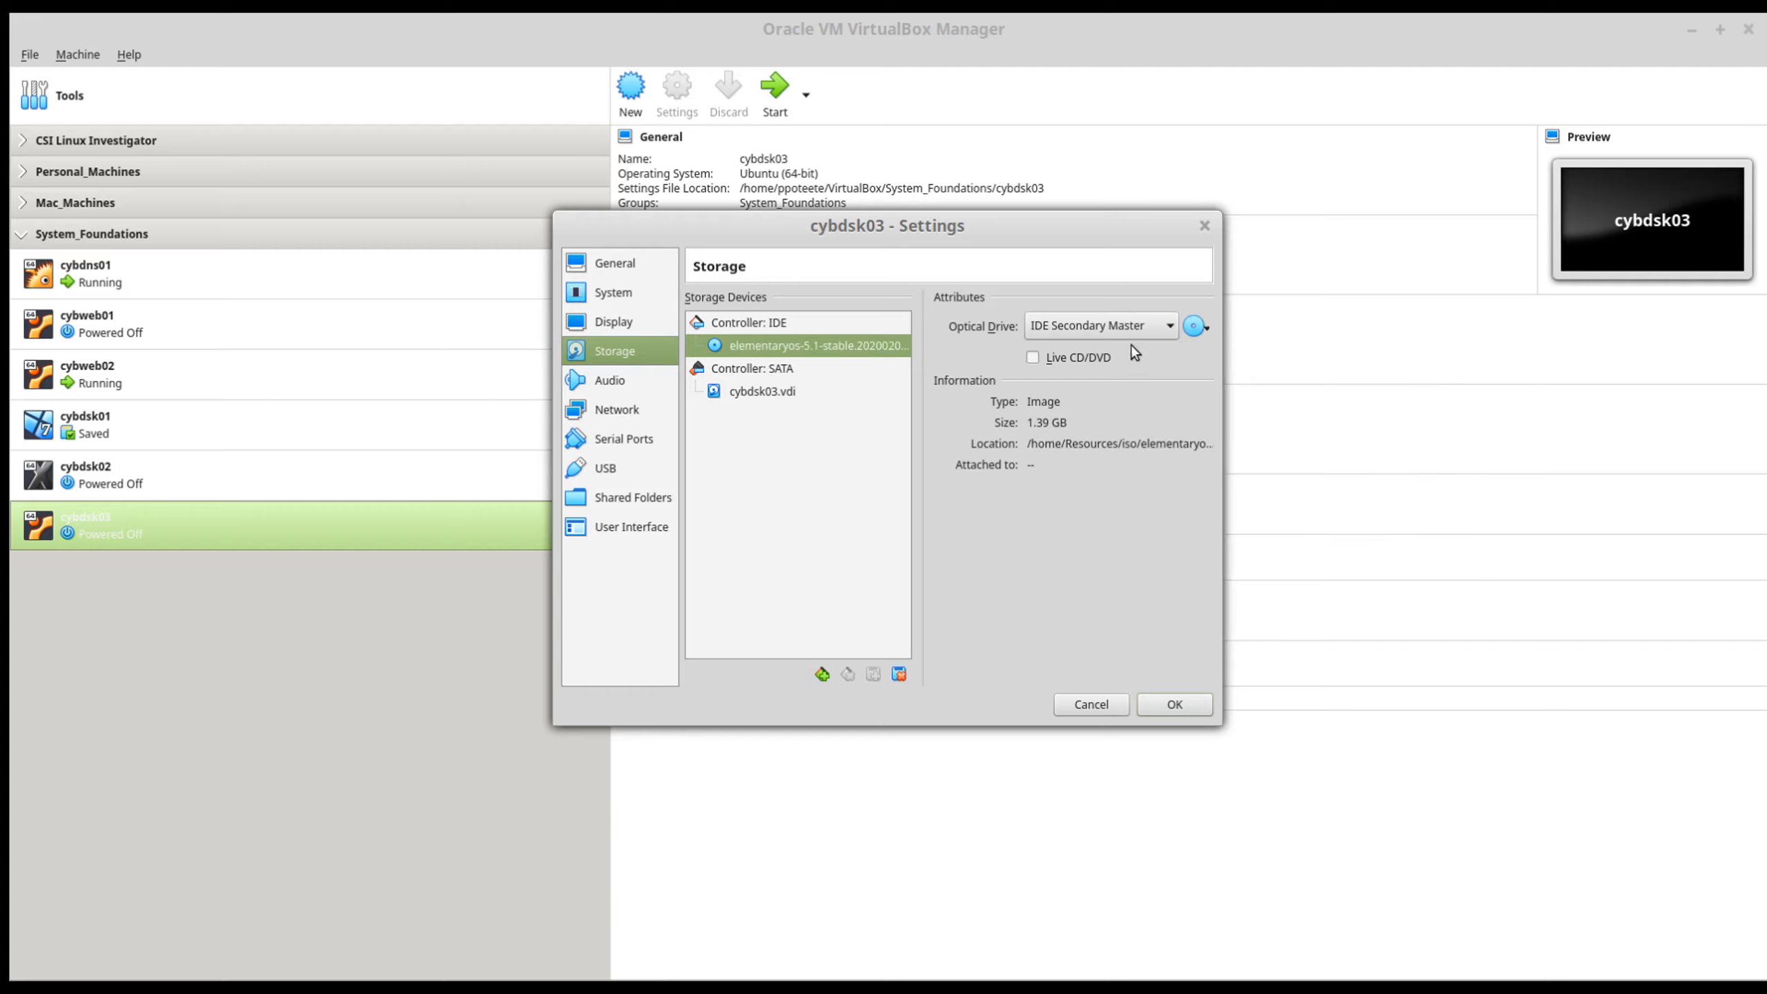
click(1205, 328)
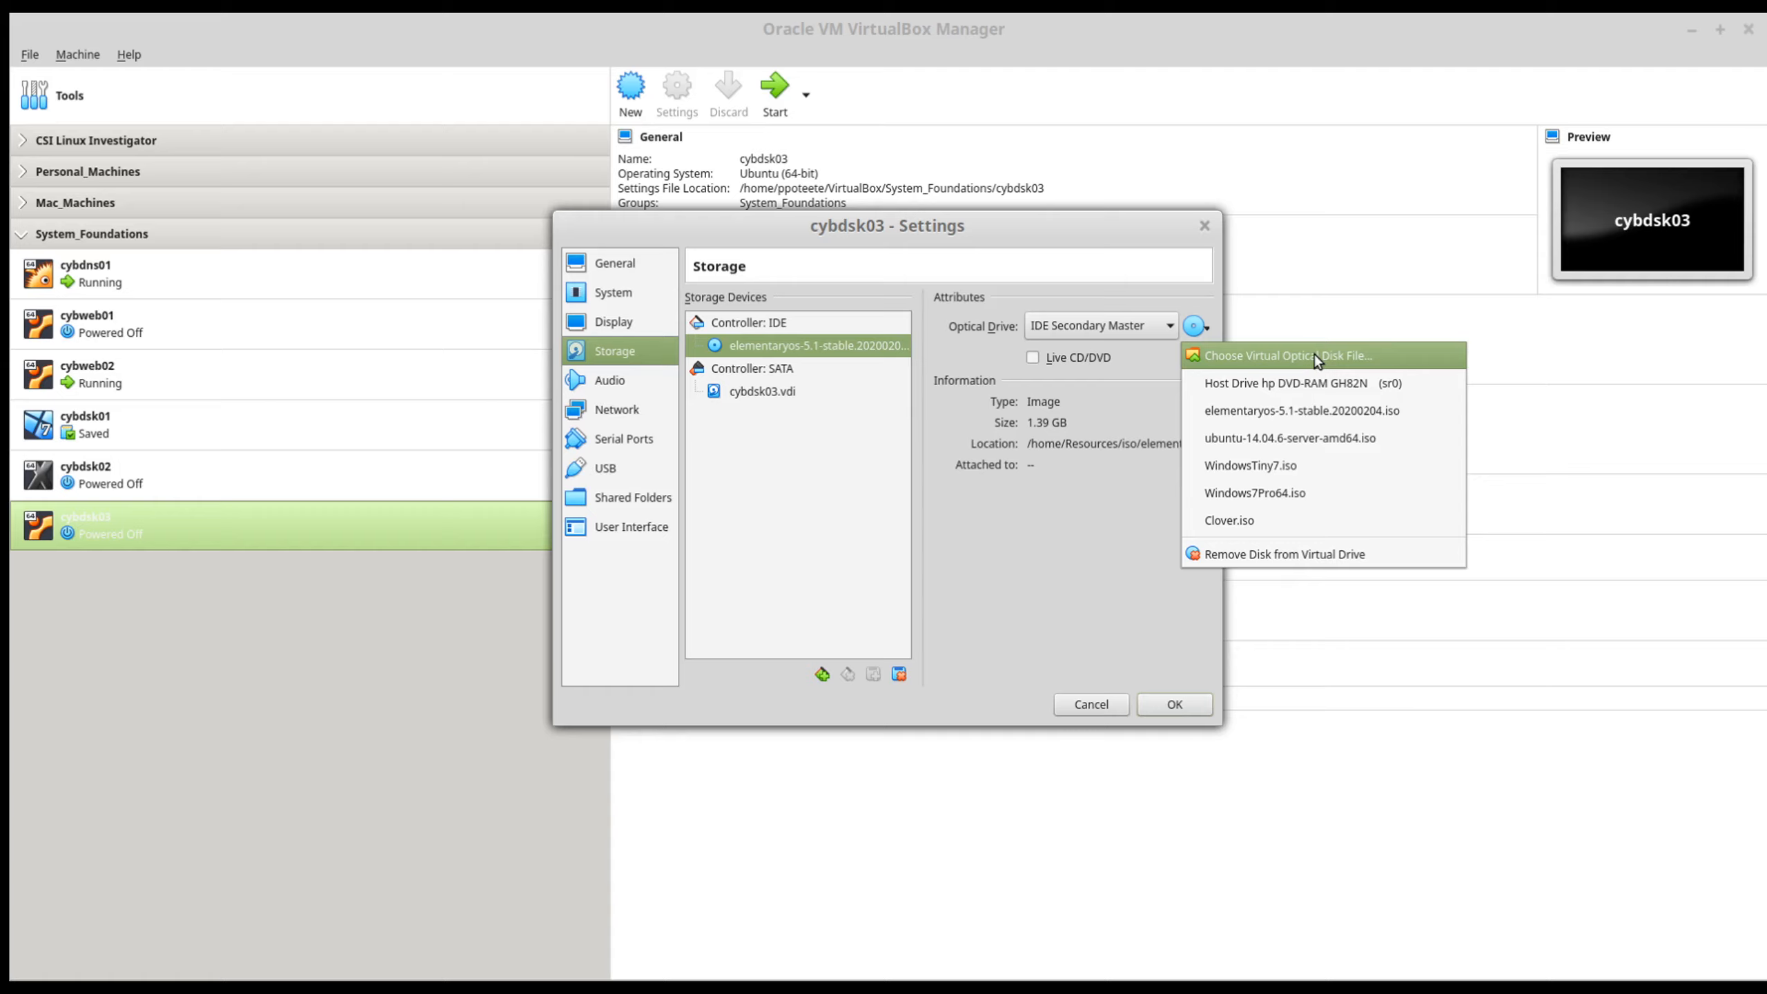
click(1059, 510)
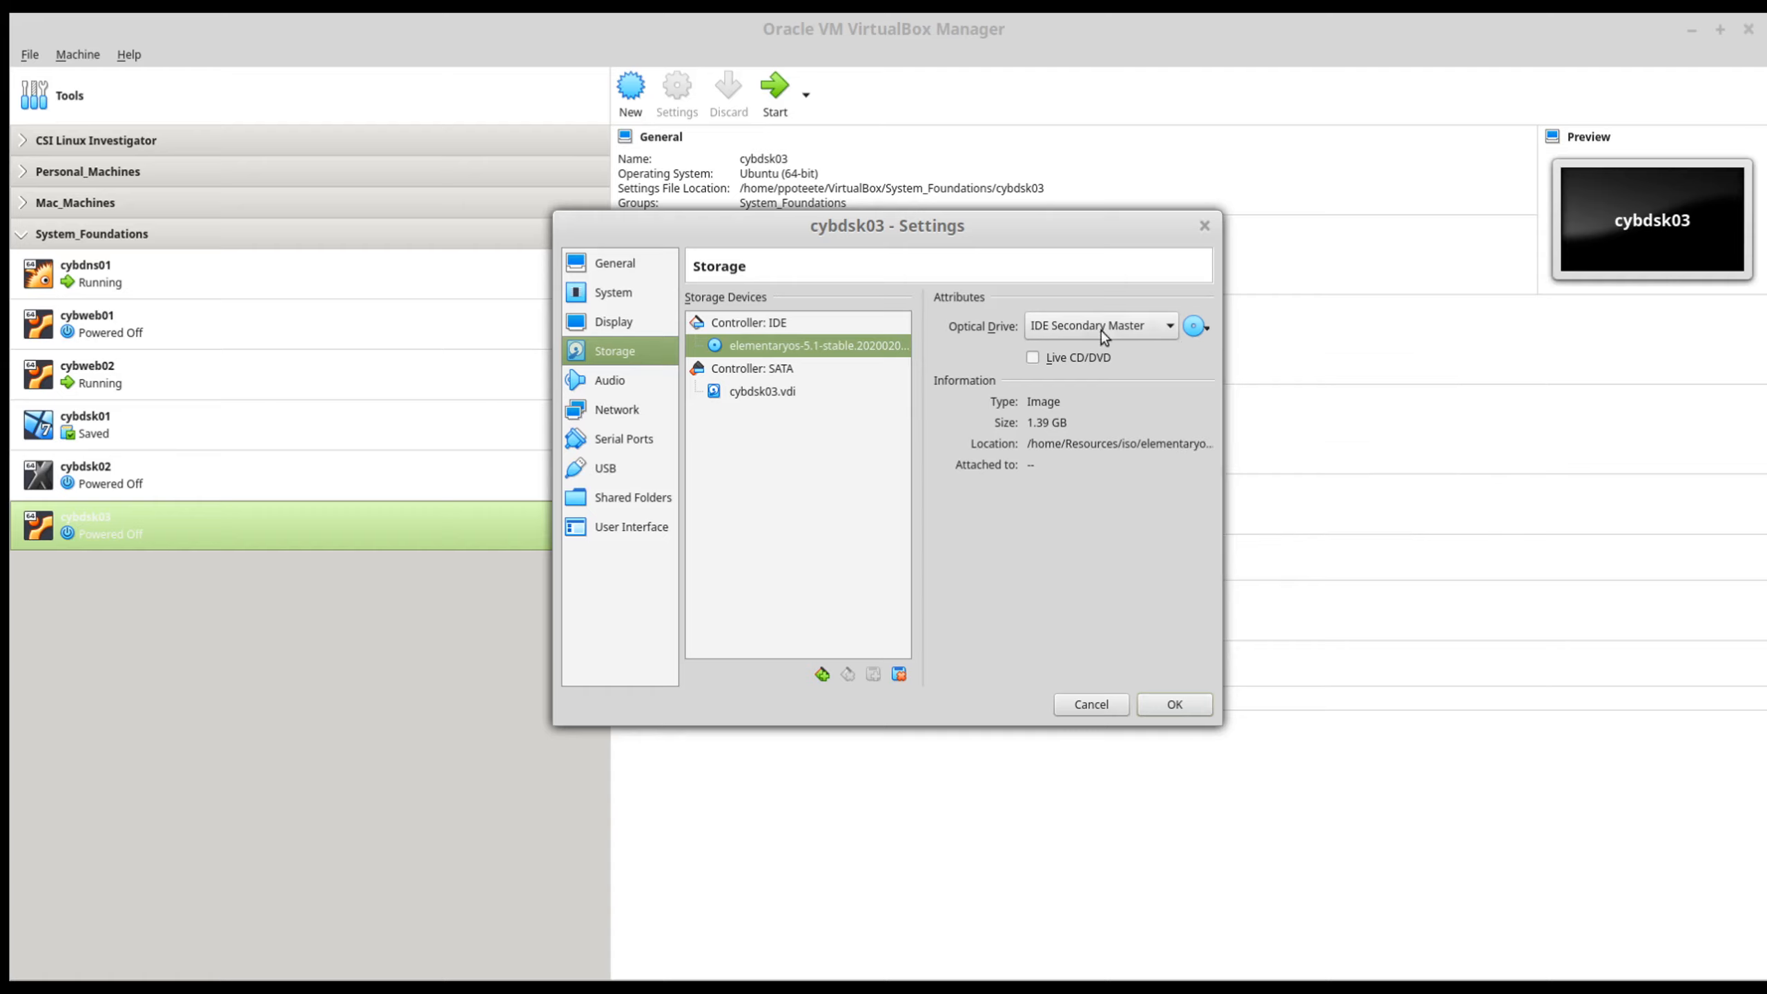
Step: Enable the host I/O cache on the SATA controller and mark cybdsk03.vdi as a solid-state drive
click(748, 320)
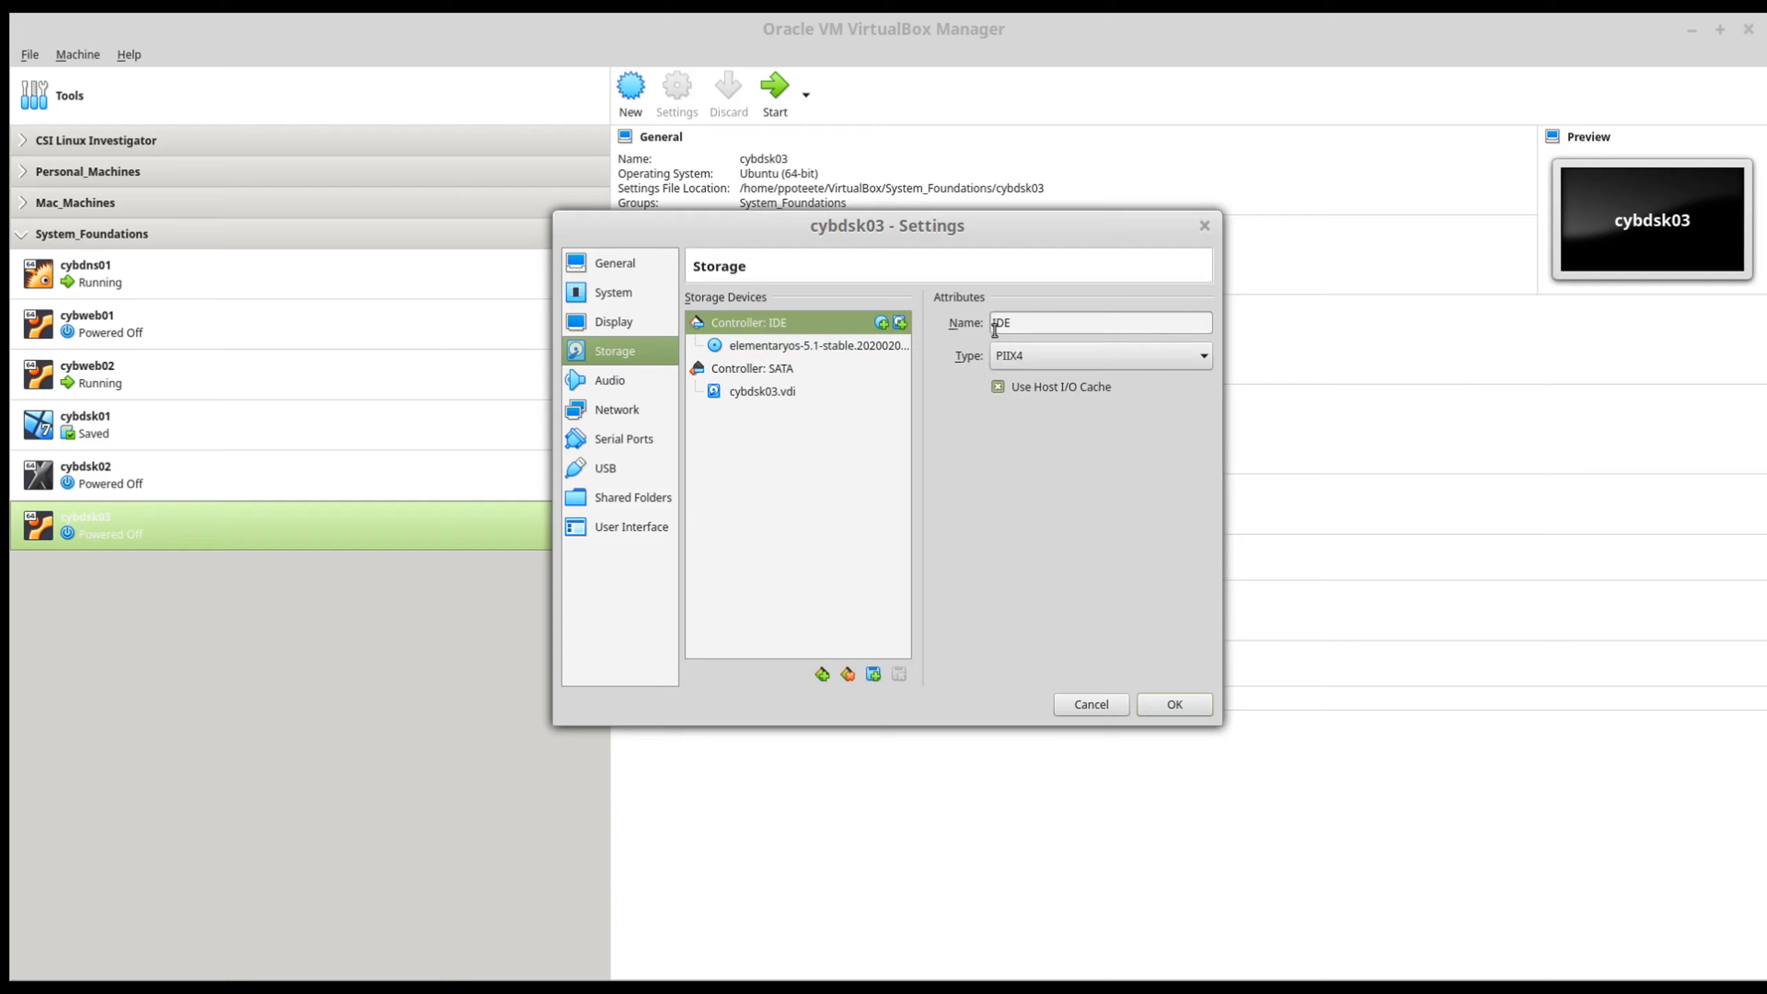
click(745, 370)
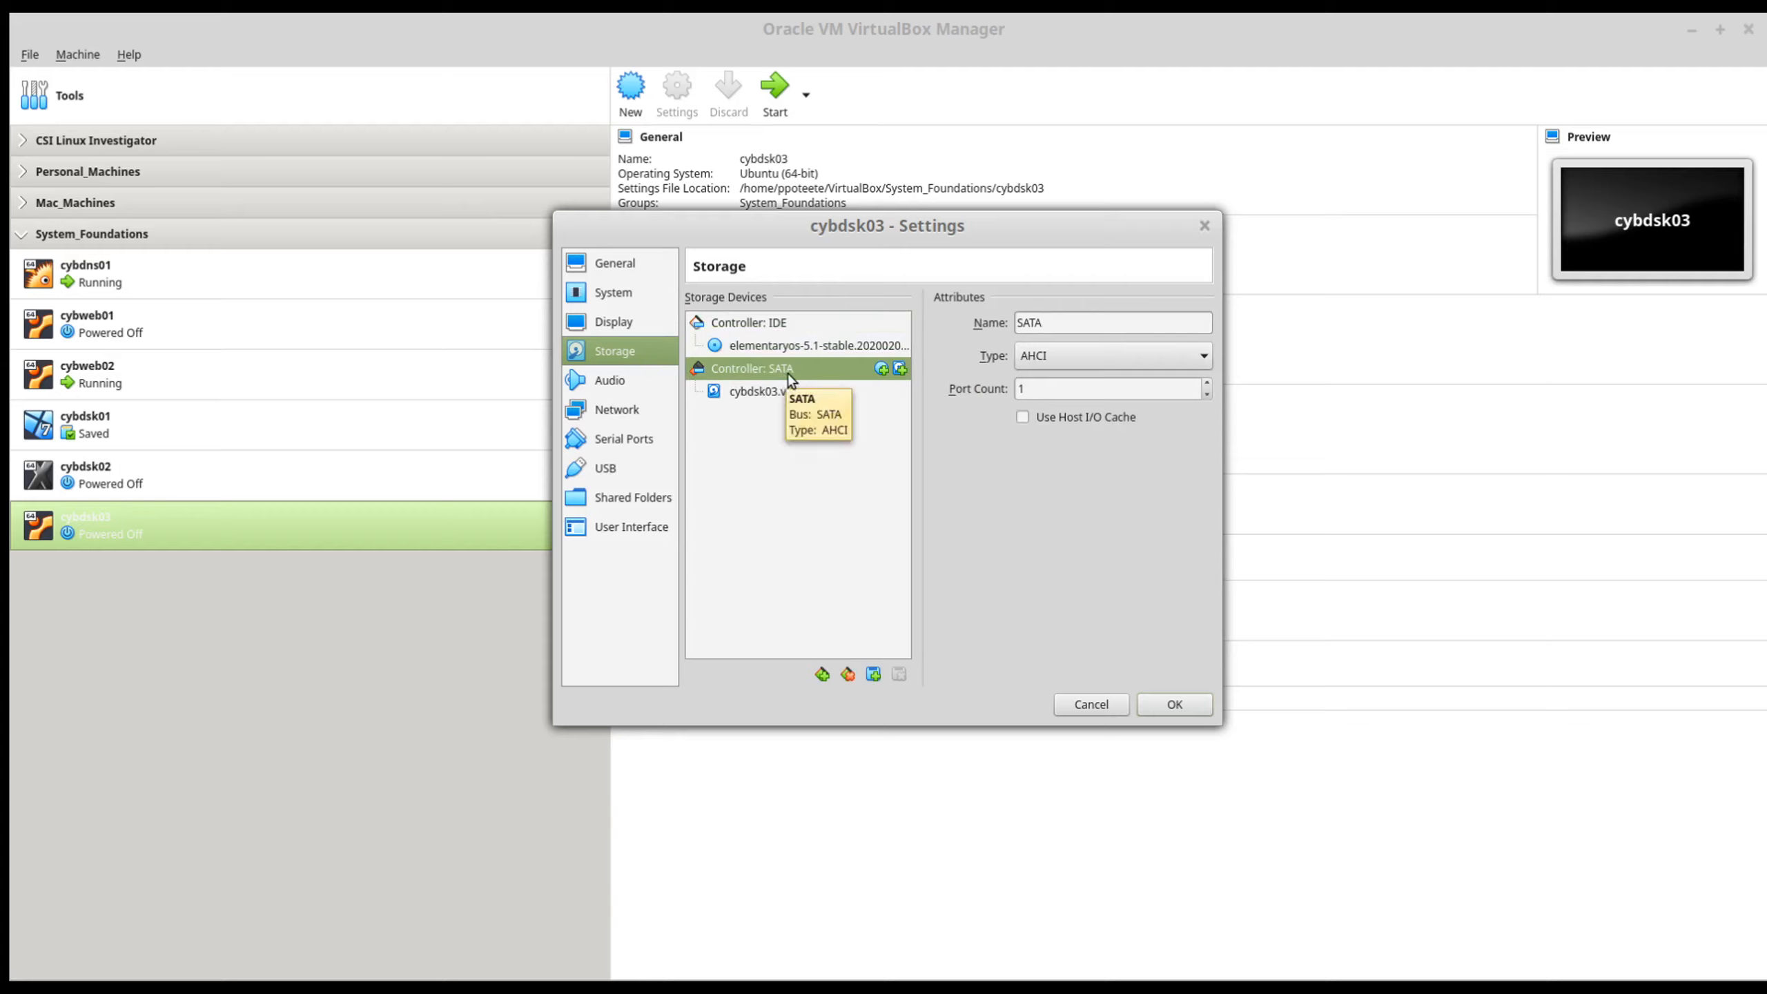
click(1022, 417)
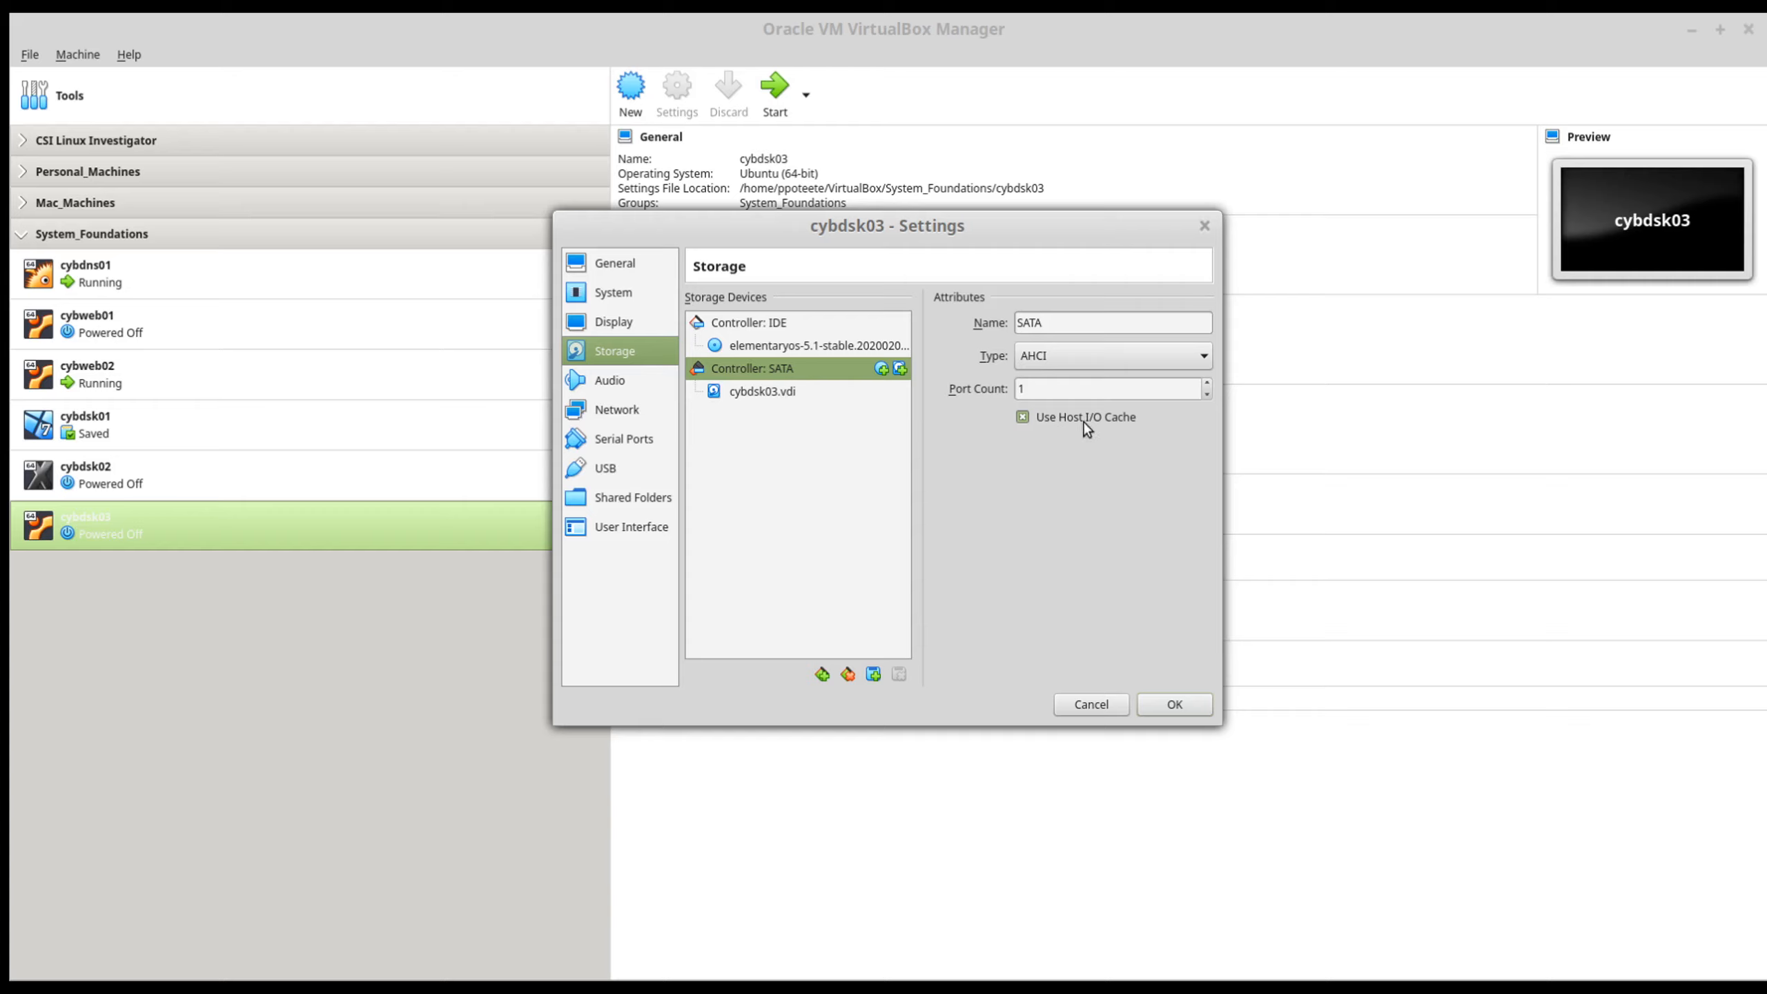
click(762, 392)
click(1063, 359)
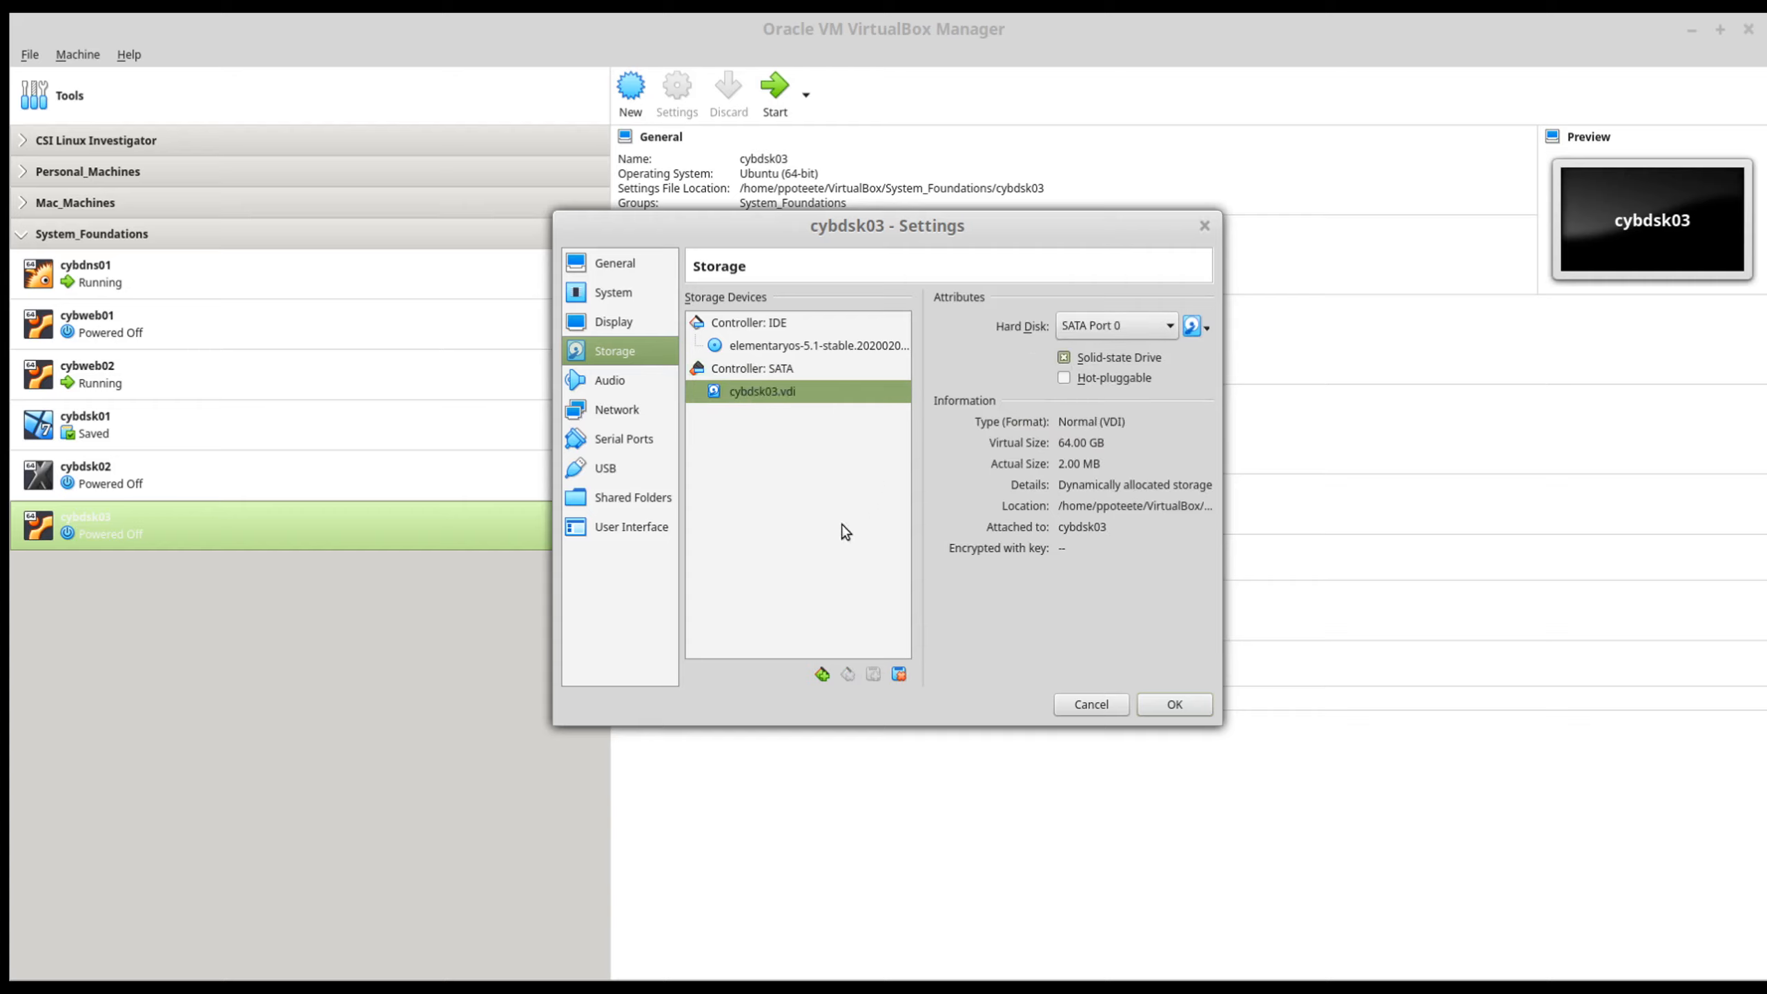
Step: Attach network Adapter 1 of cybdsk03 to the host-only adapter vboxnet0 with promiscuous mode set to Allow All
click(607, 387)
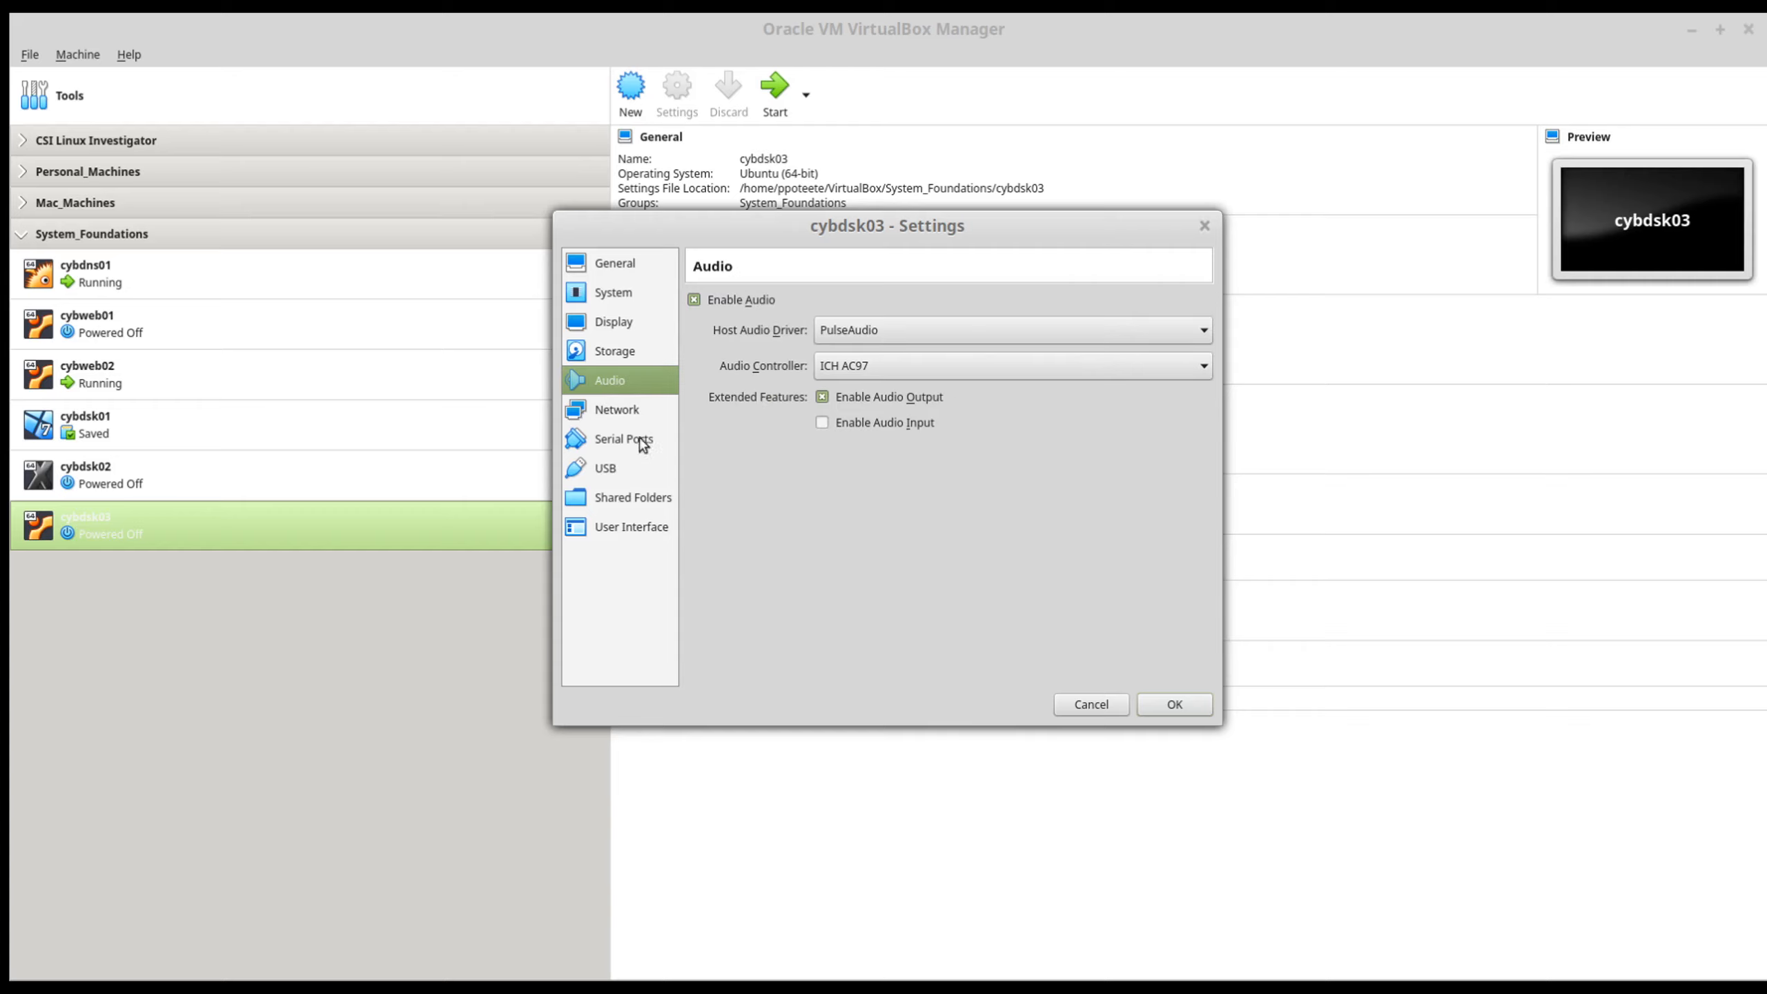
click(617, 416)
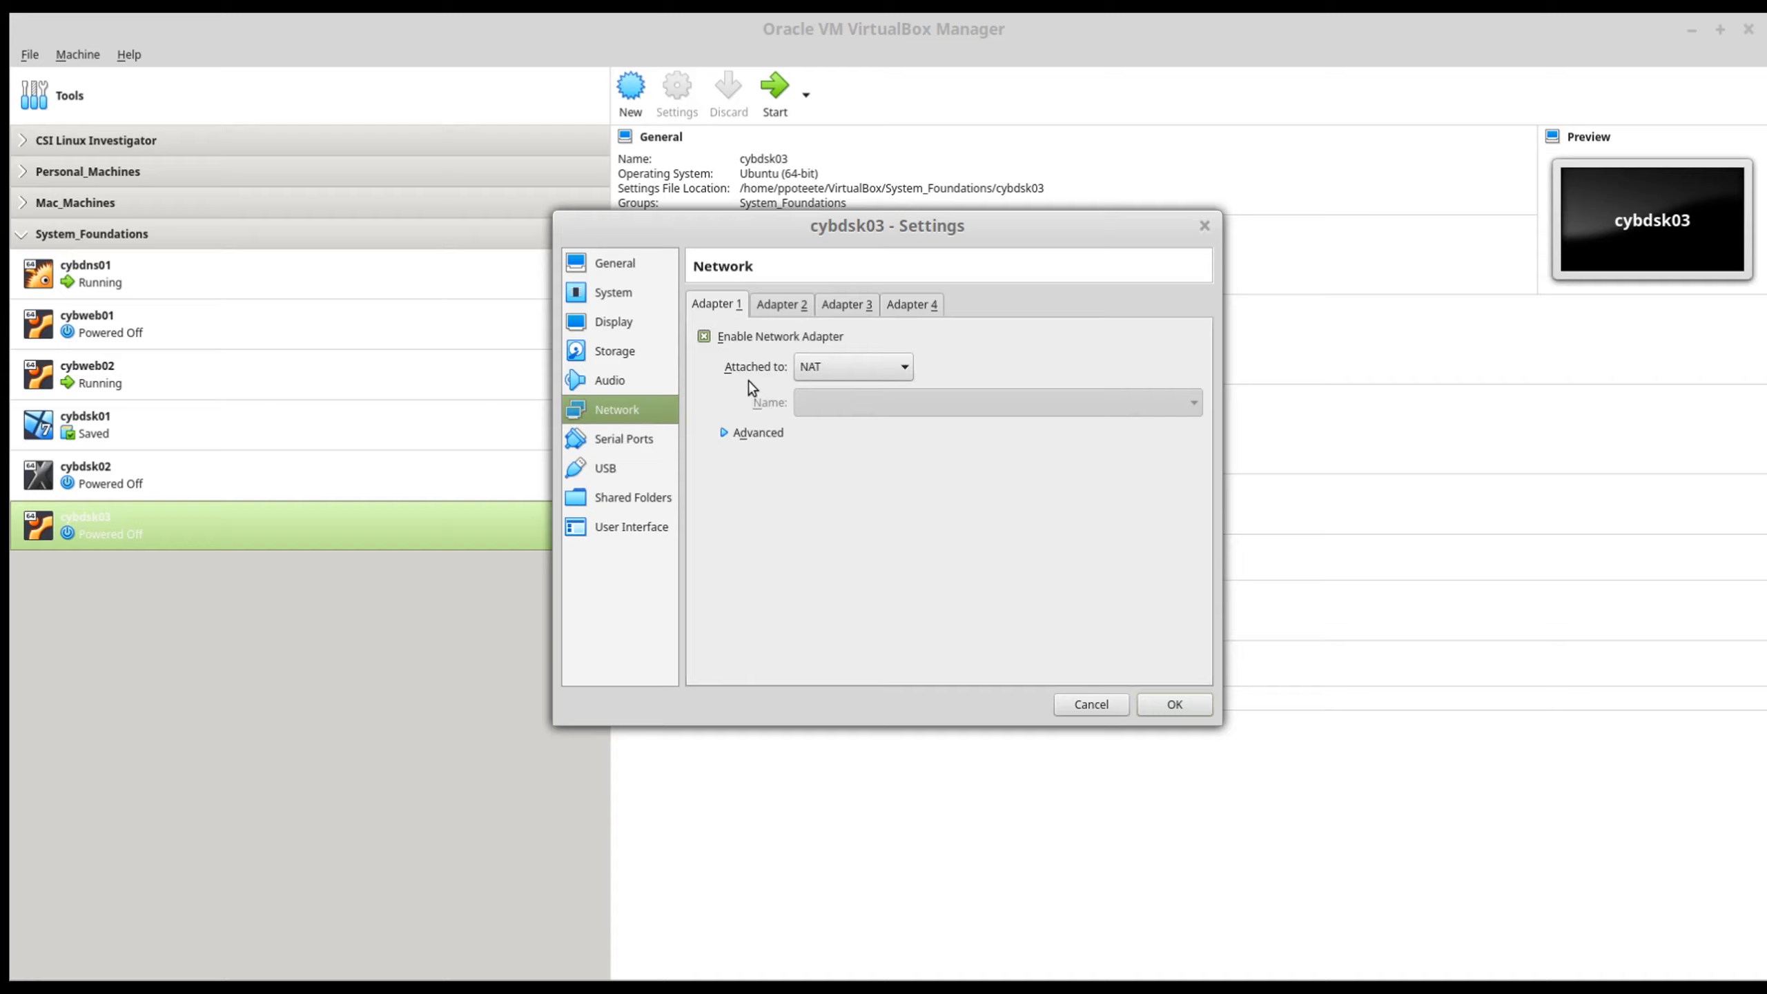
click(866, 356)
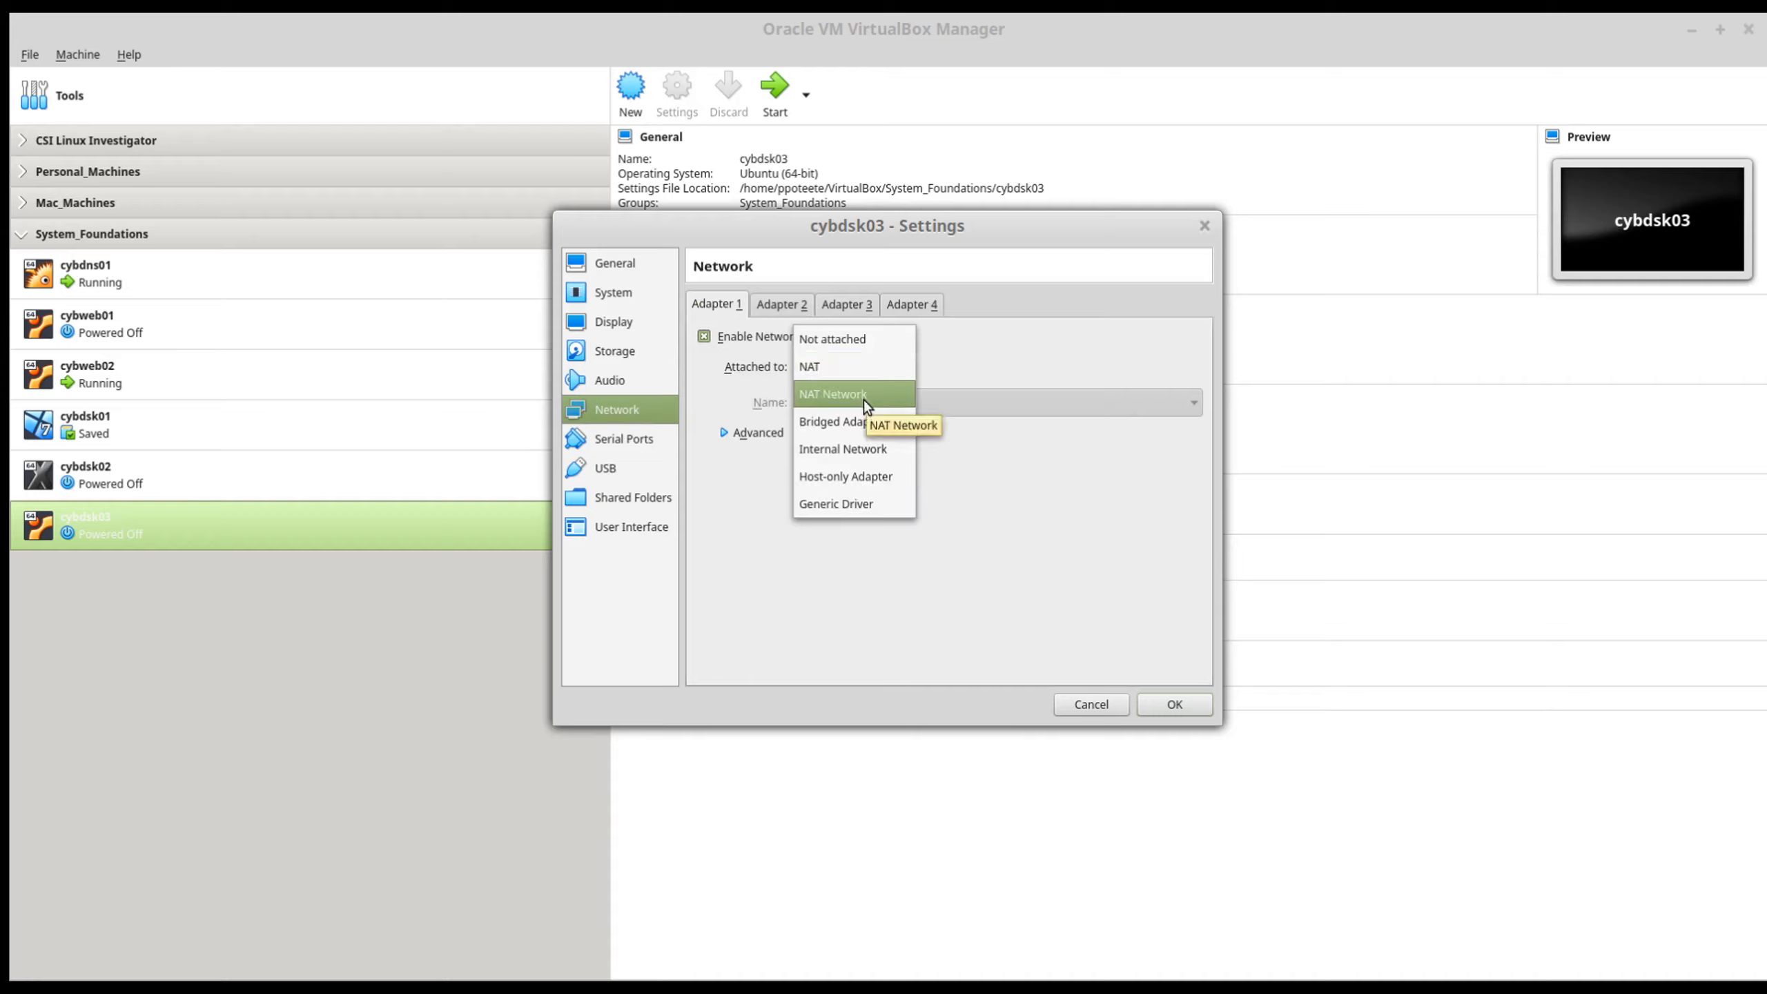
click(801, 657)
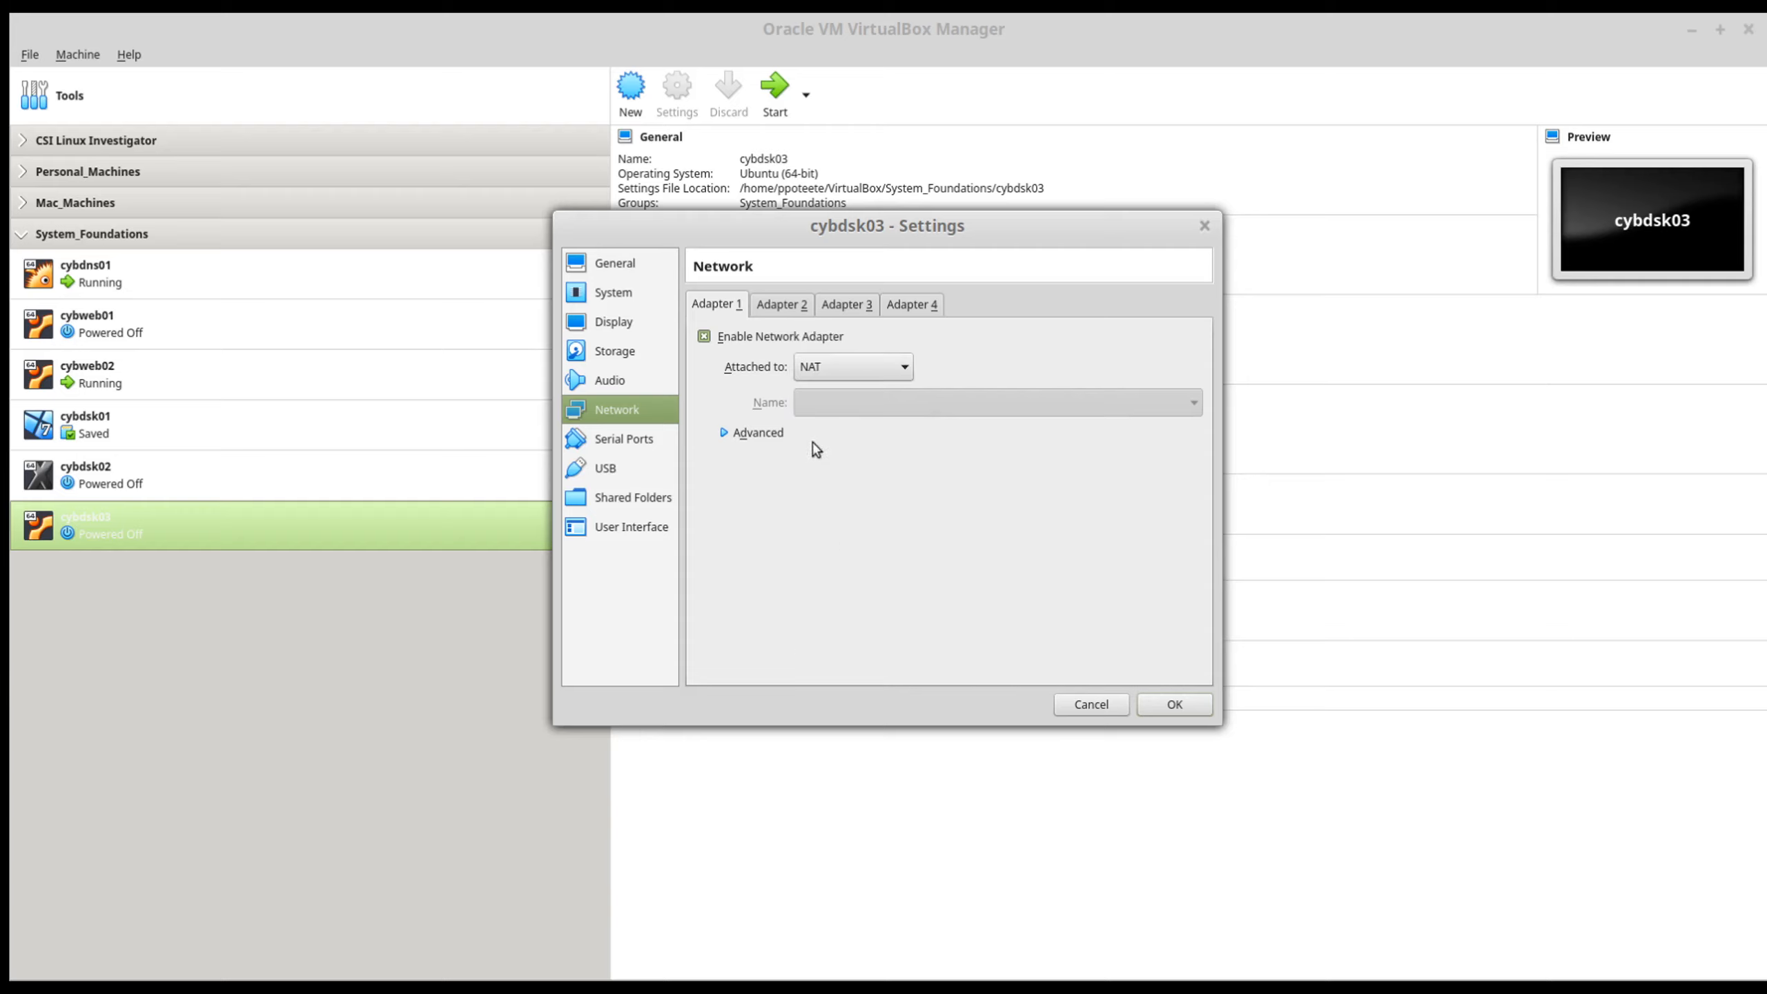
click(845, 367)
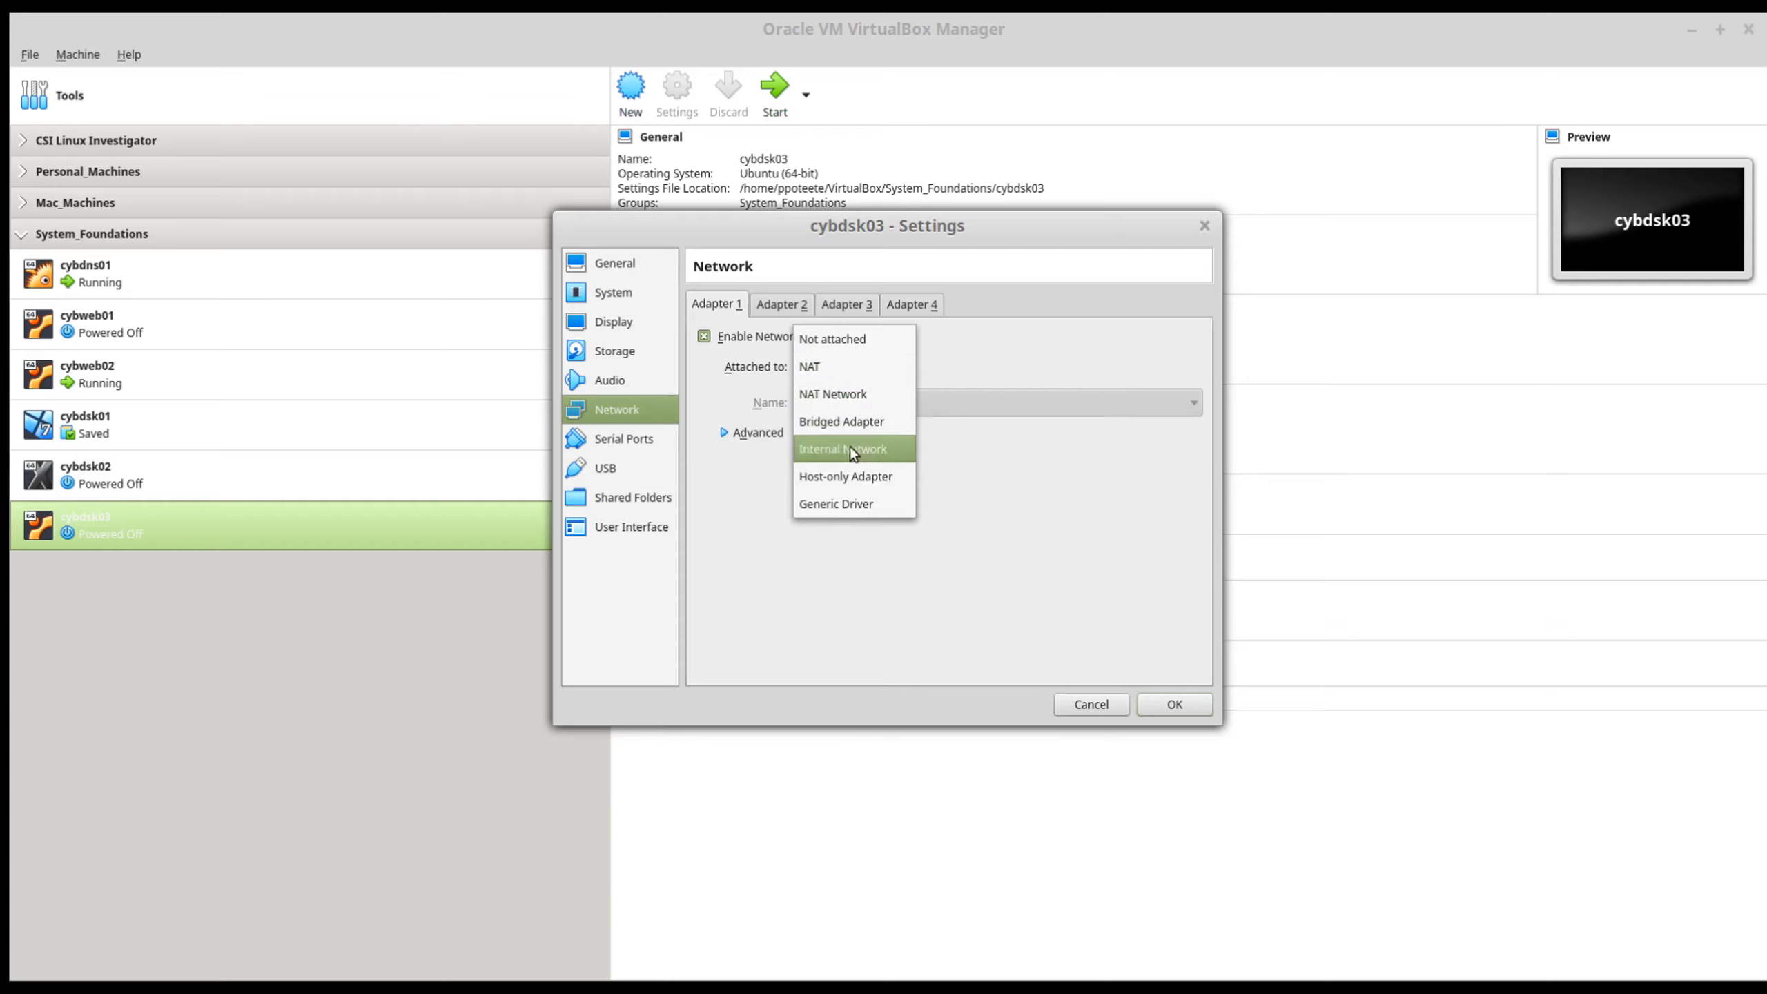
click(842, 478)
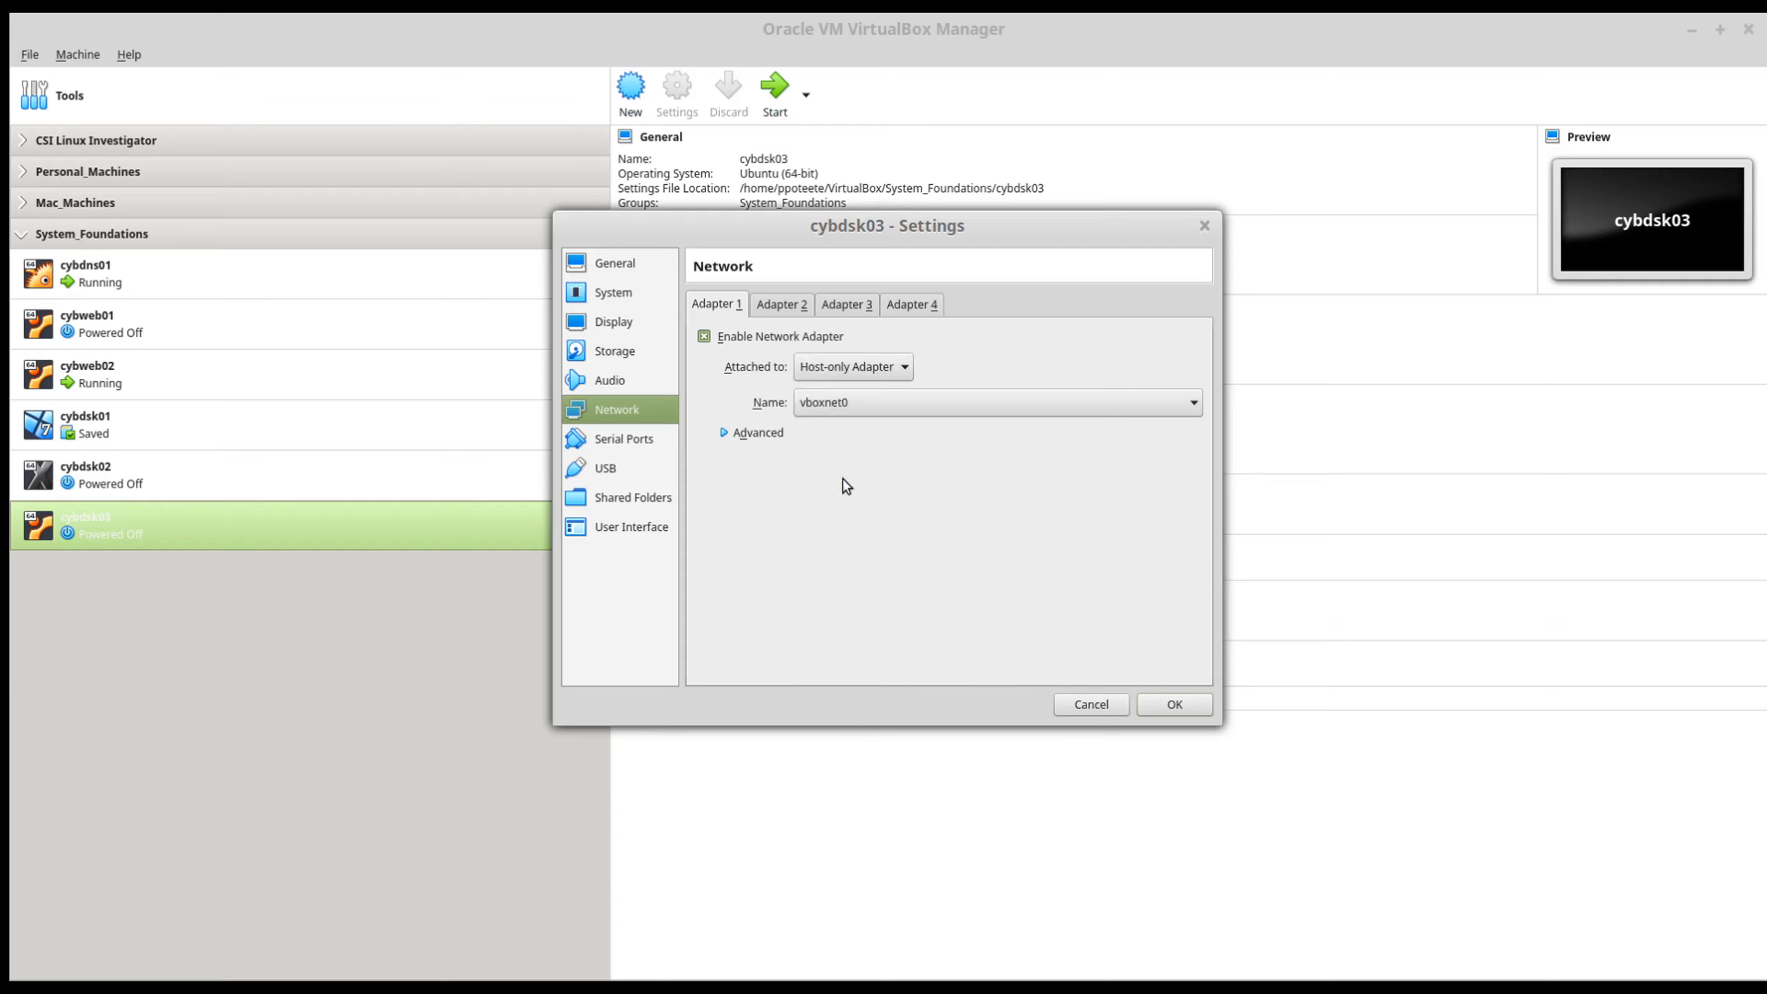
click(755, 433)
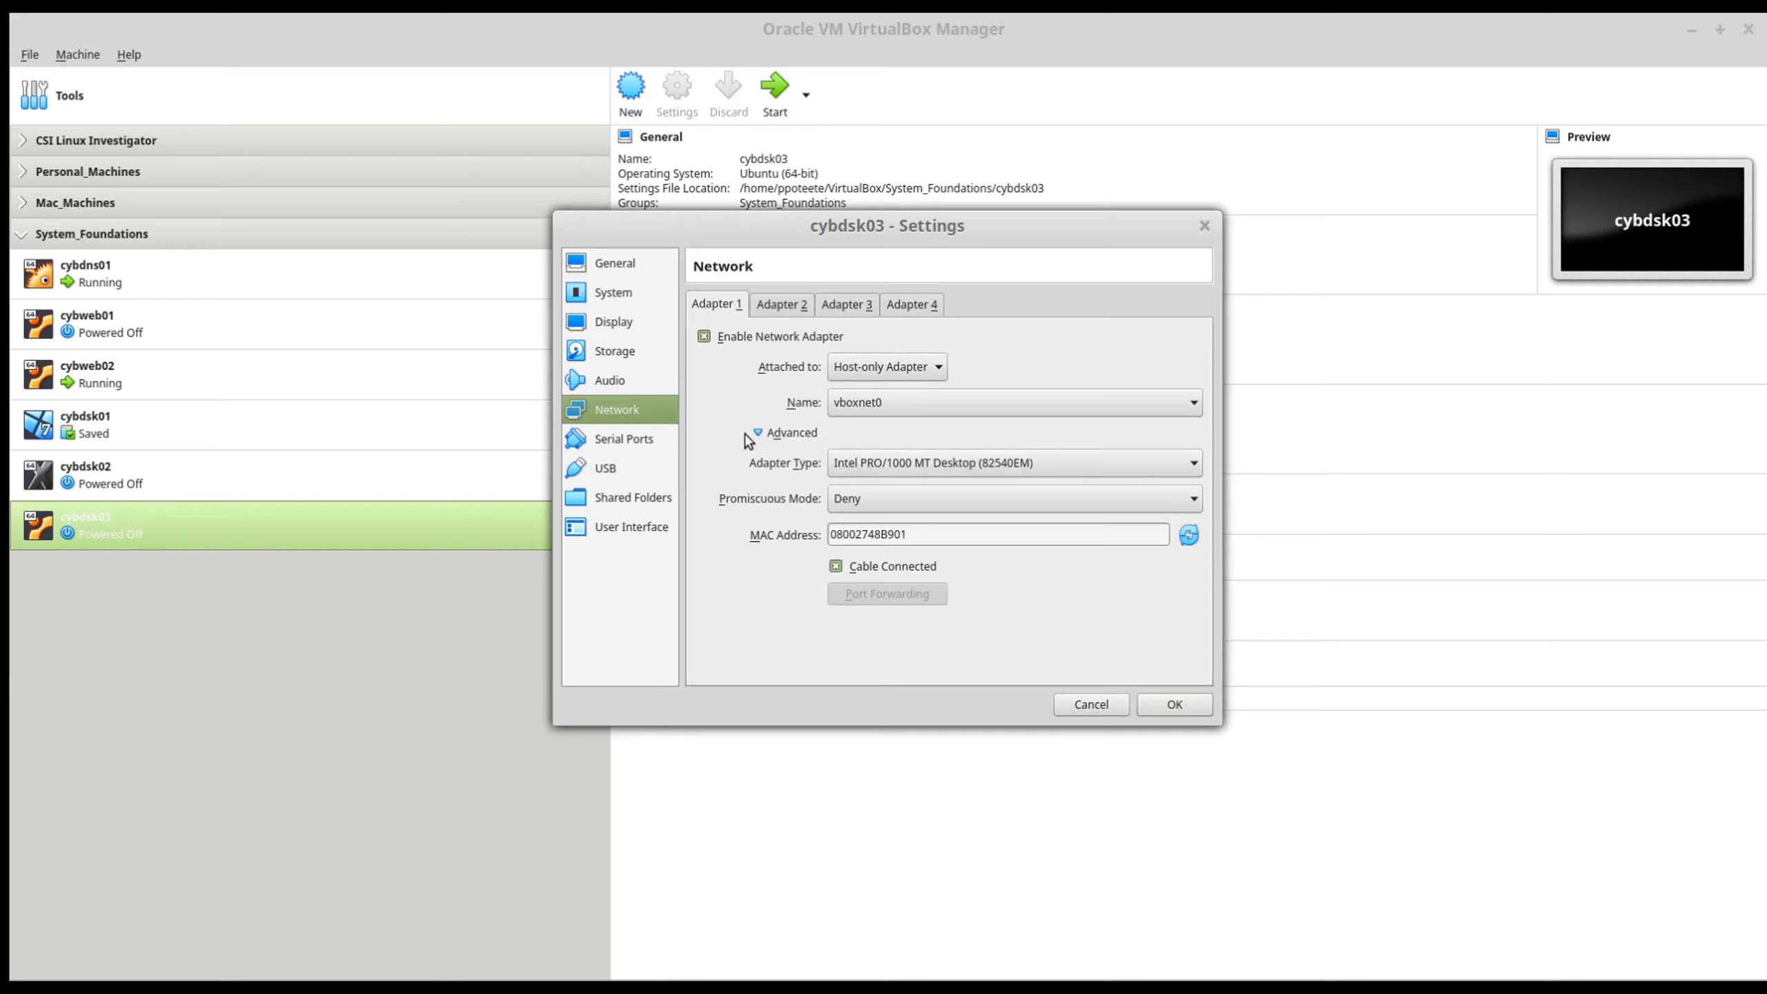
click(852, 497)
click(872, 551)
Step: Enable network Adapter 2 and attach it to the NAT Network NatNetwork with promiscuous mode set to Allow All
click(782, 304)
click(769, 337)
click(881, 367)
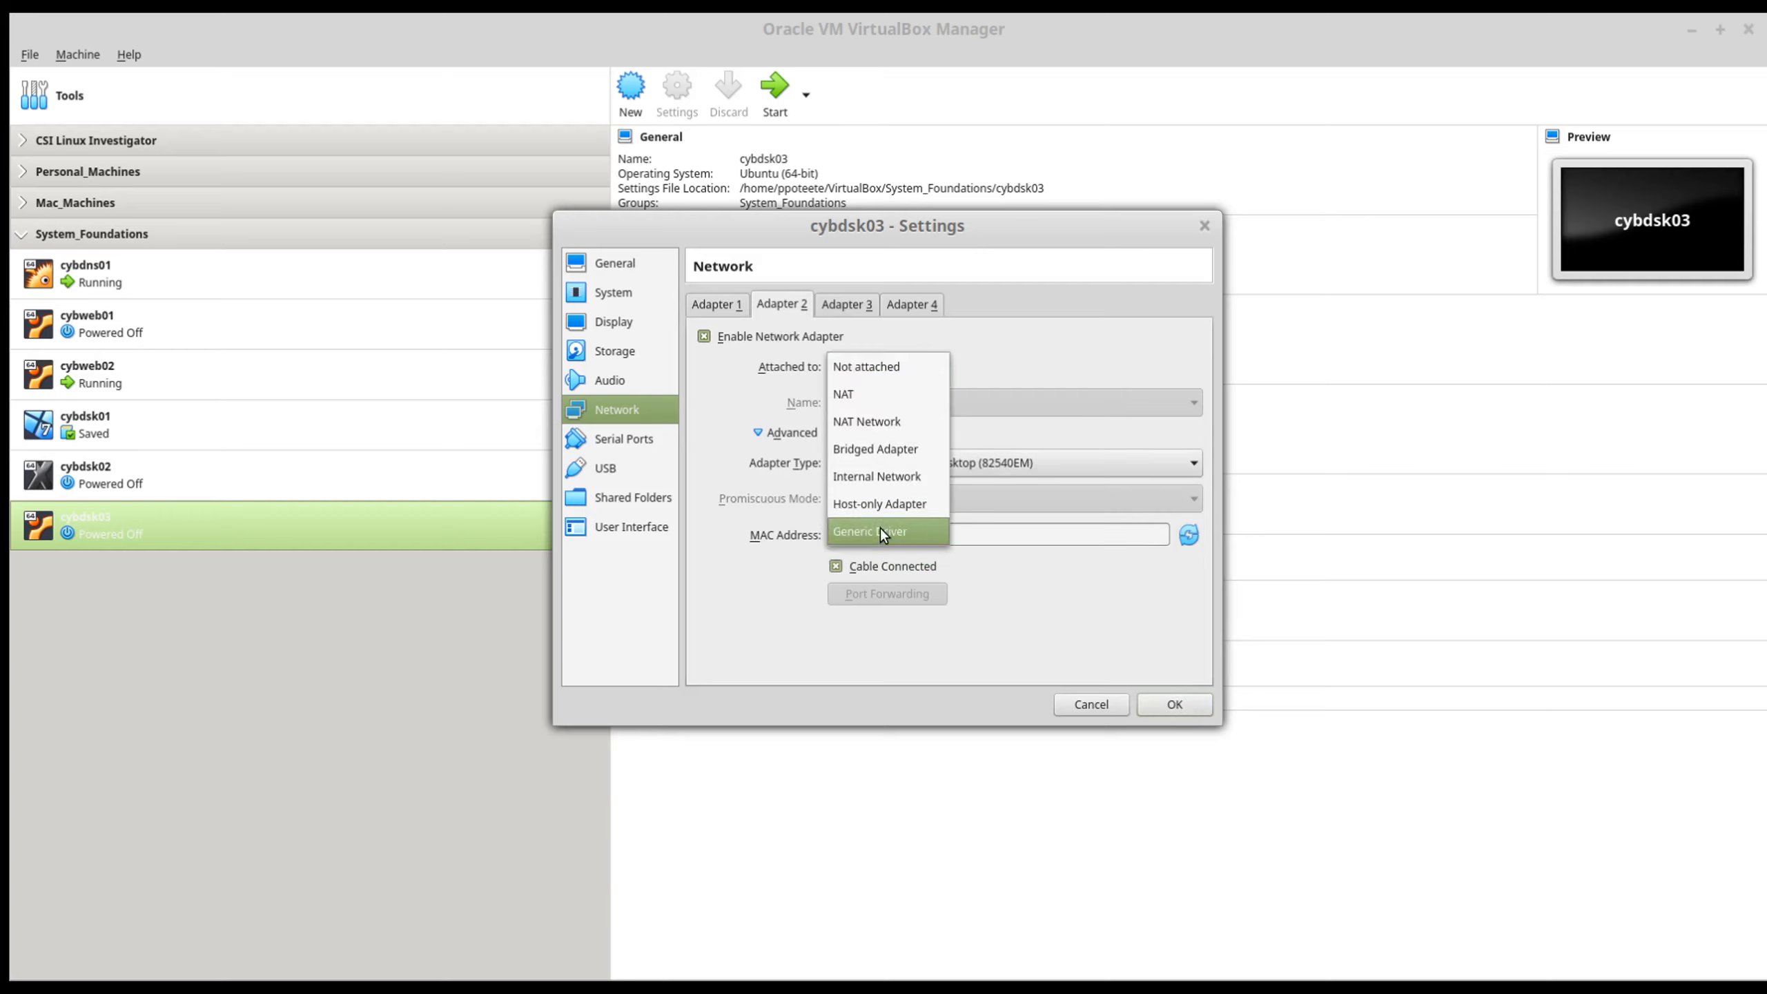
click(875, 423)
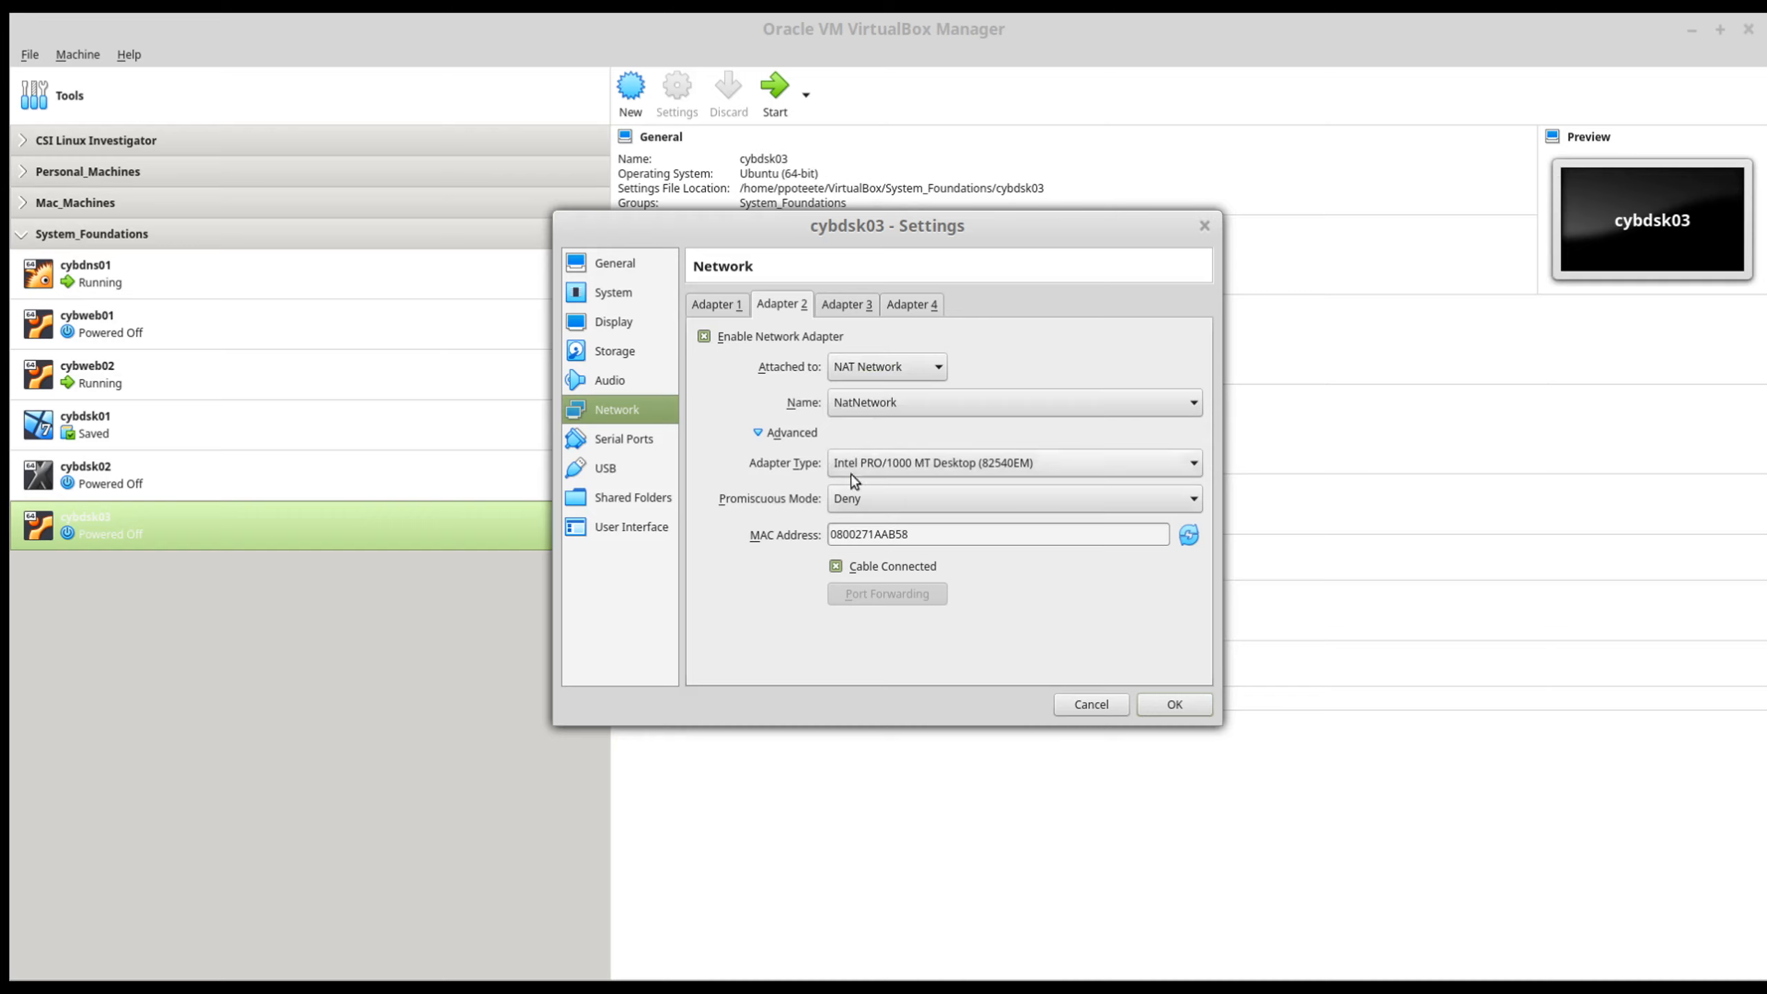
click(932, 497)
click(909, 553)
click(714, 303)
click(775, 307)
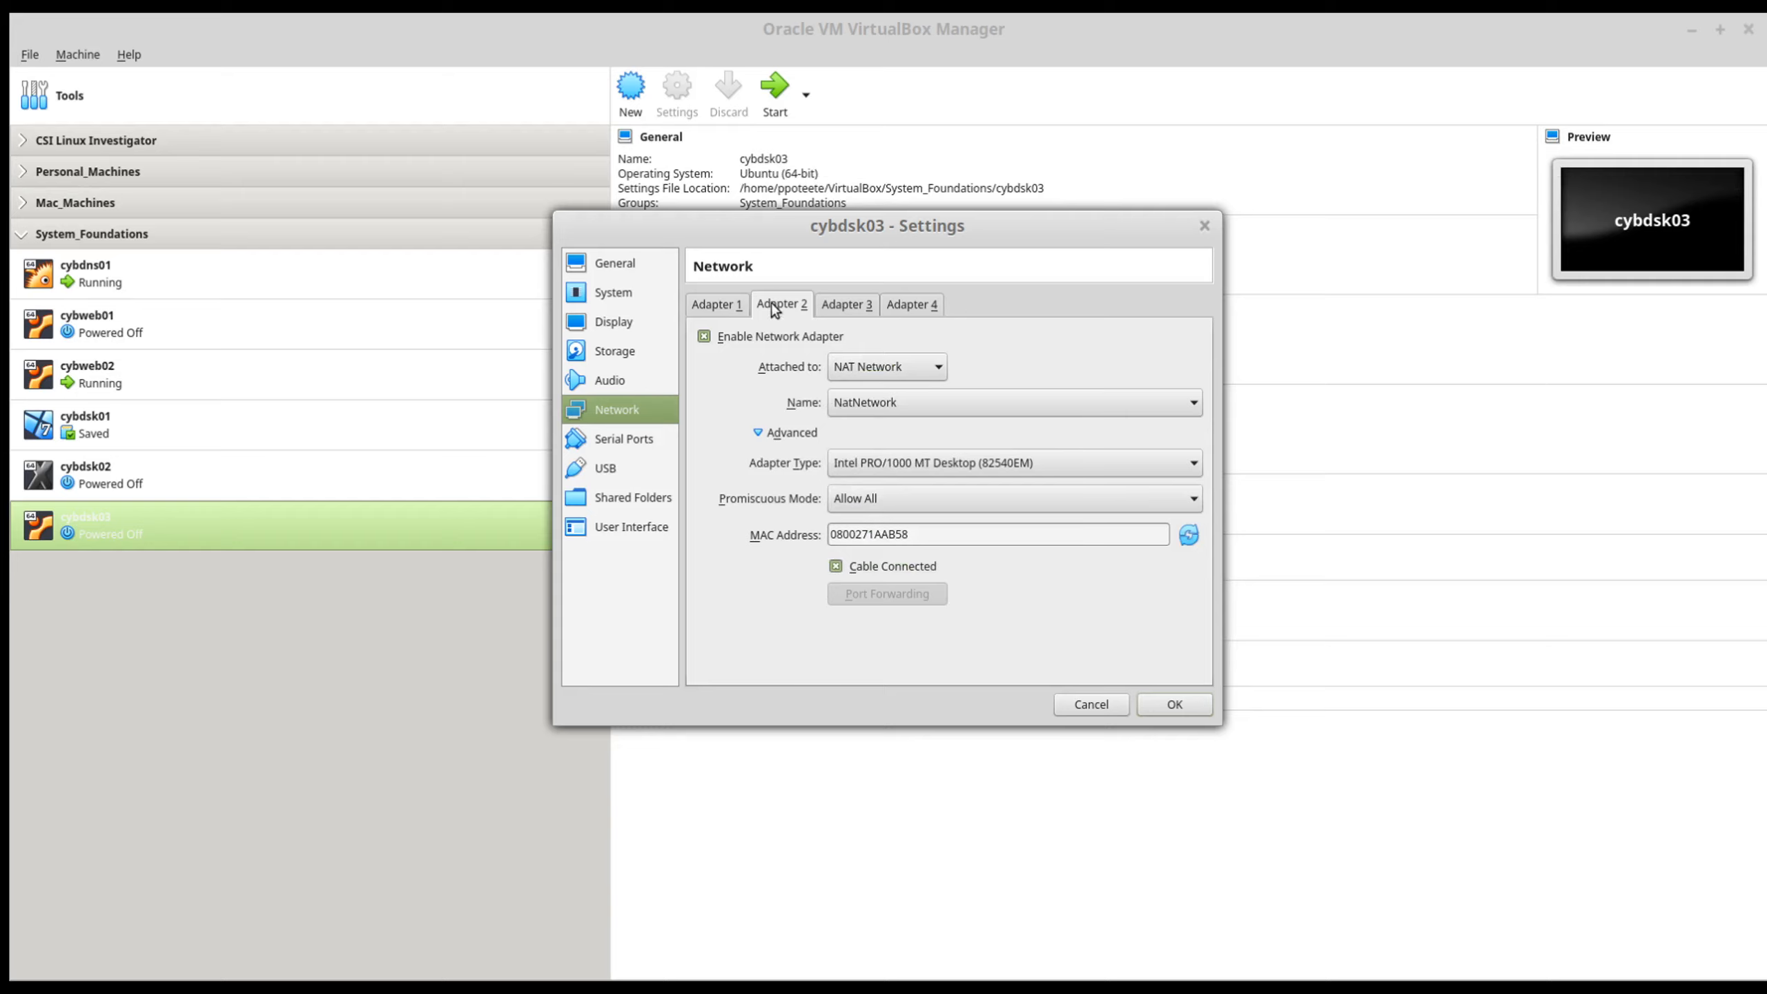
click(706, 306)
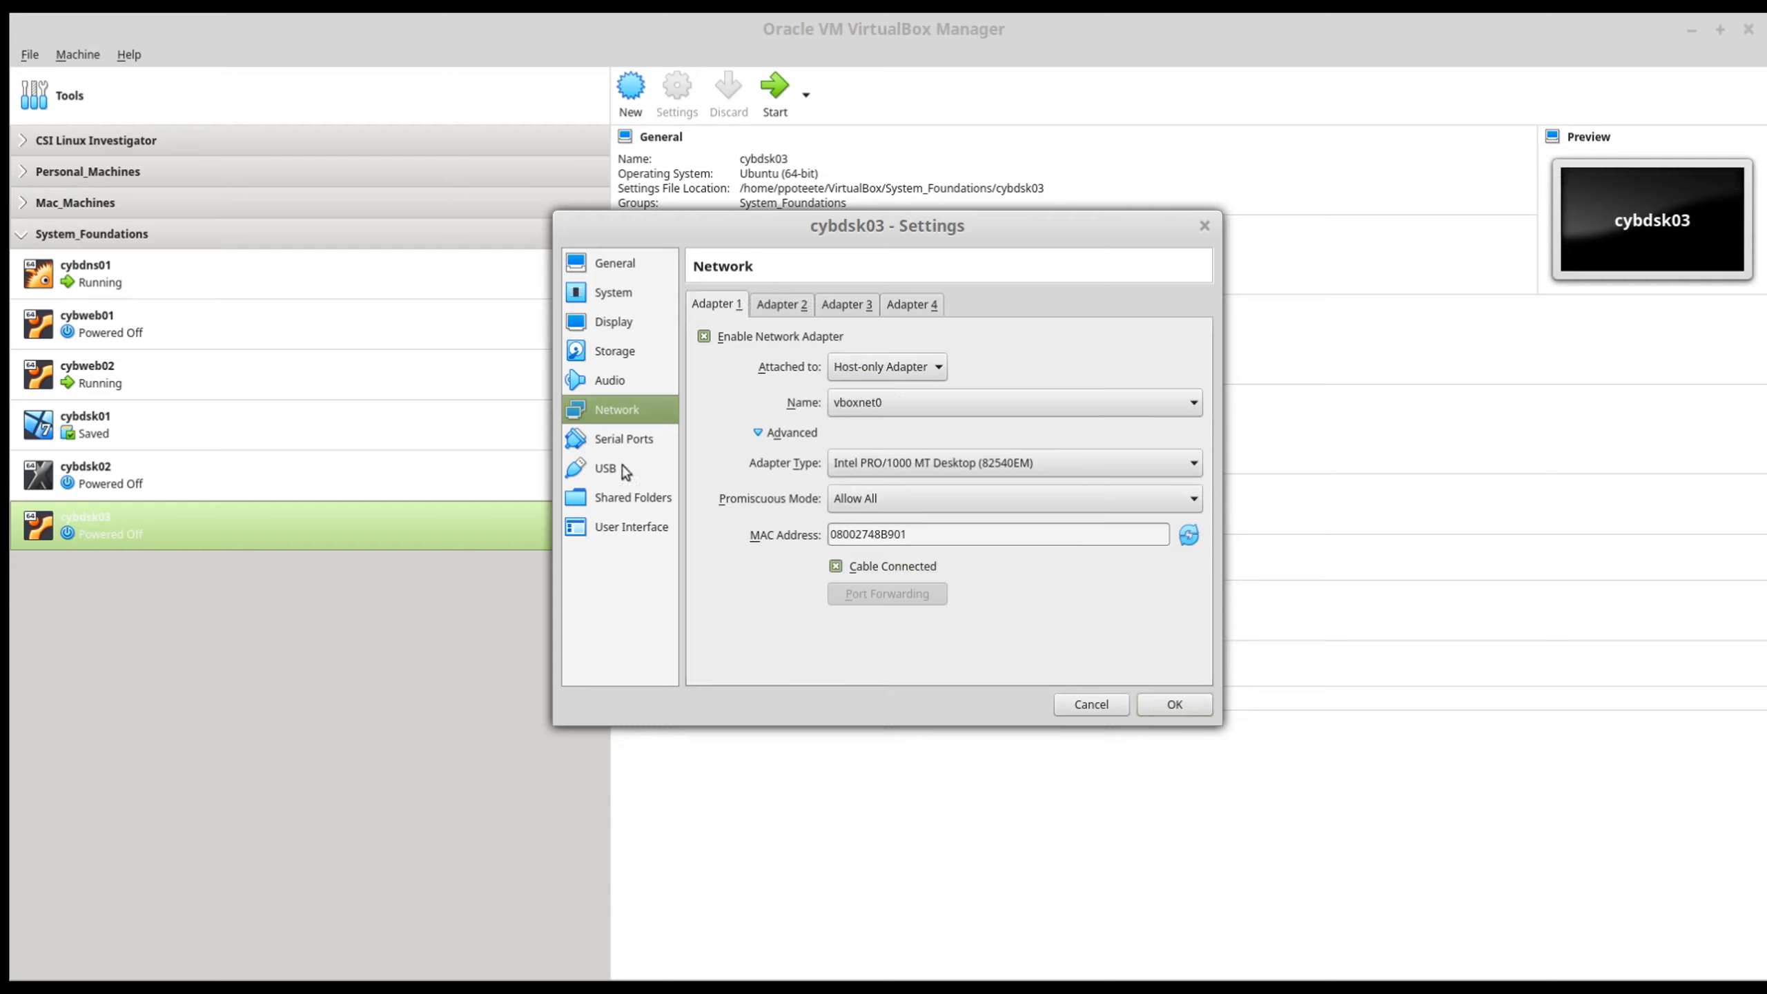
Step: Set the USB controller of cybdsk03 to USB 3.0 (xHCI) and save the machine settings
click(626, 439)
click(591, 467)
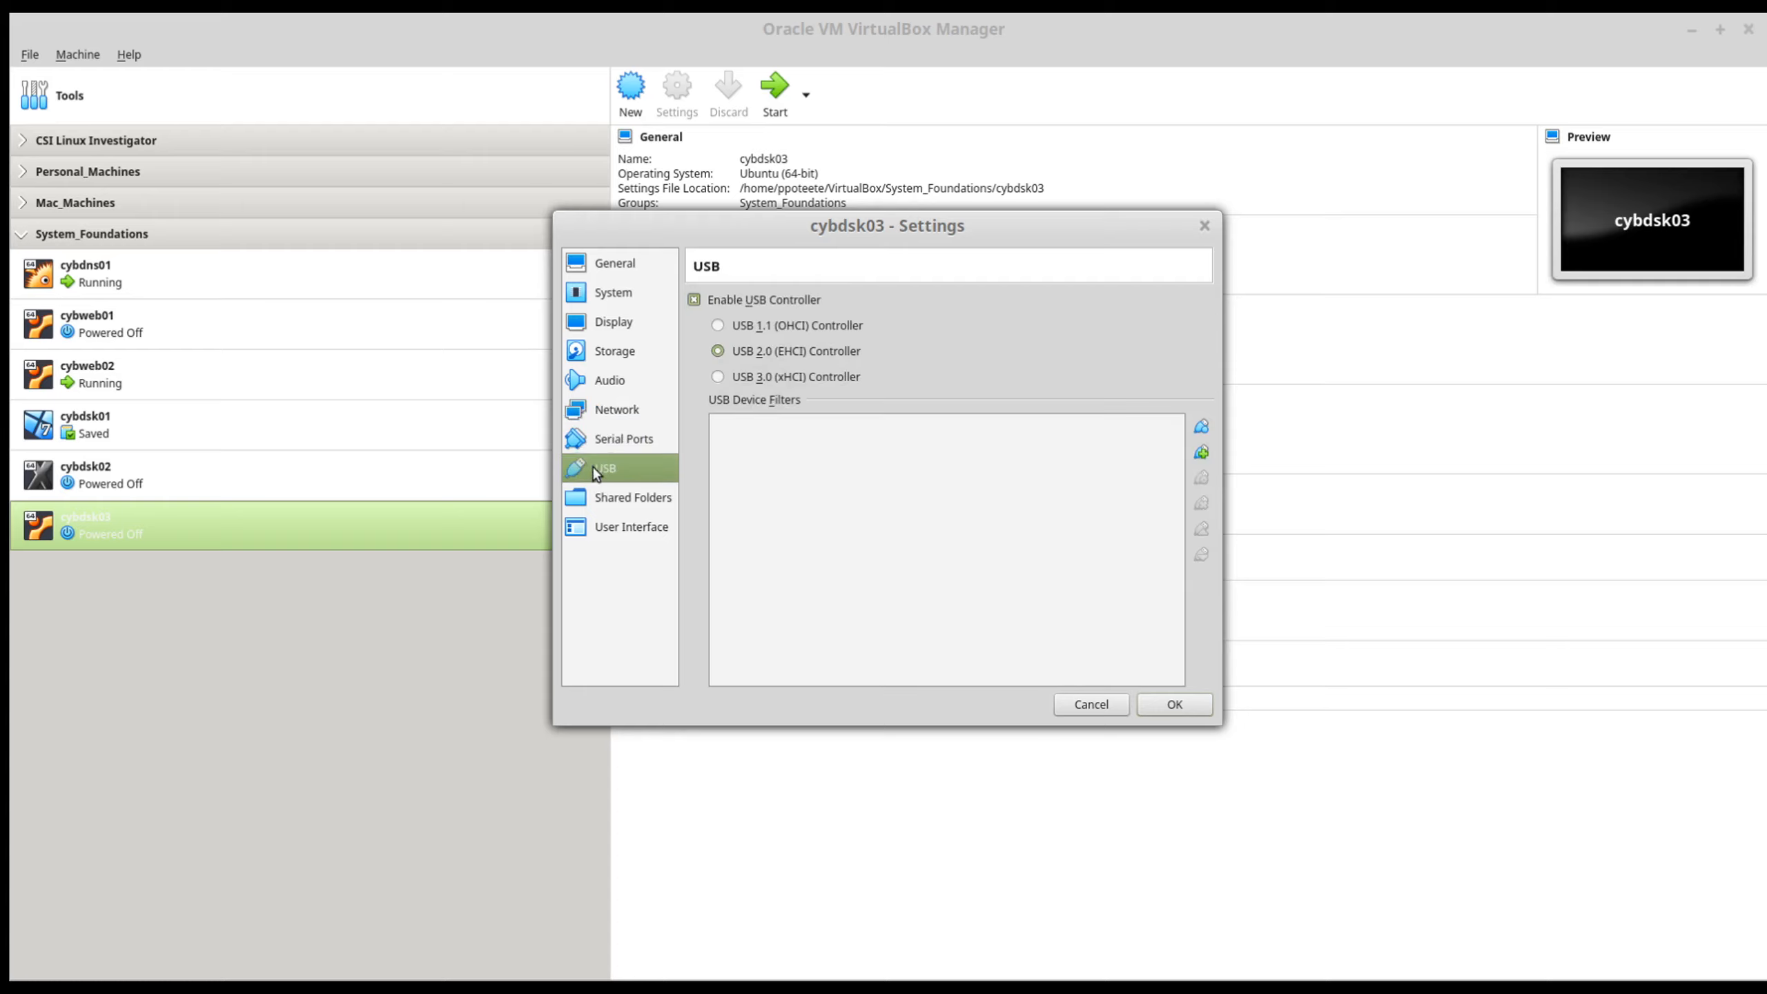
click(737, 380)
click(1173, 705)
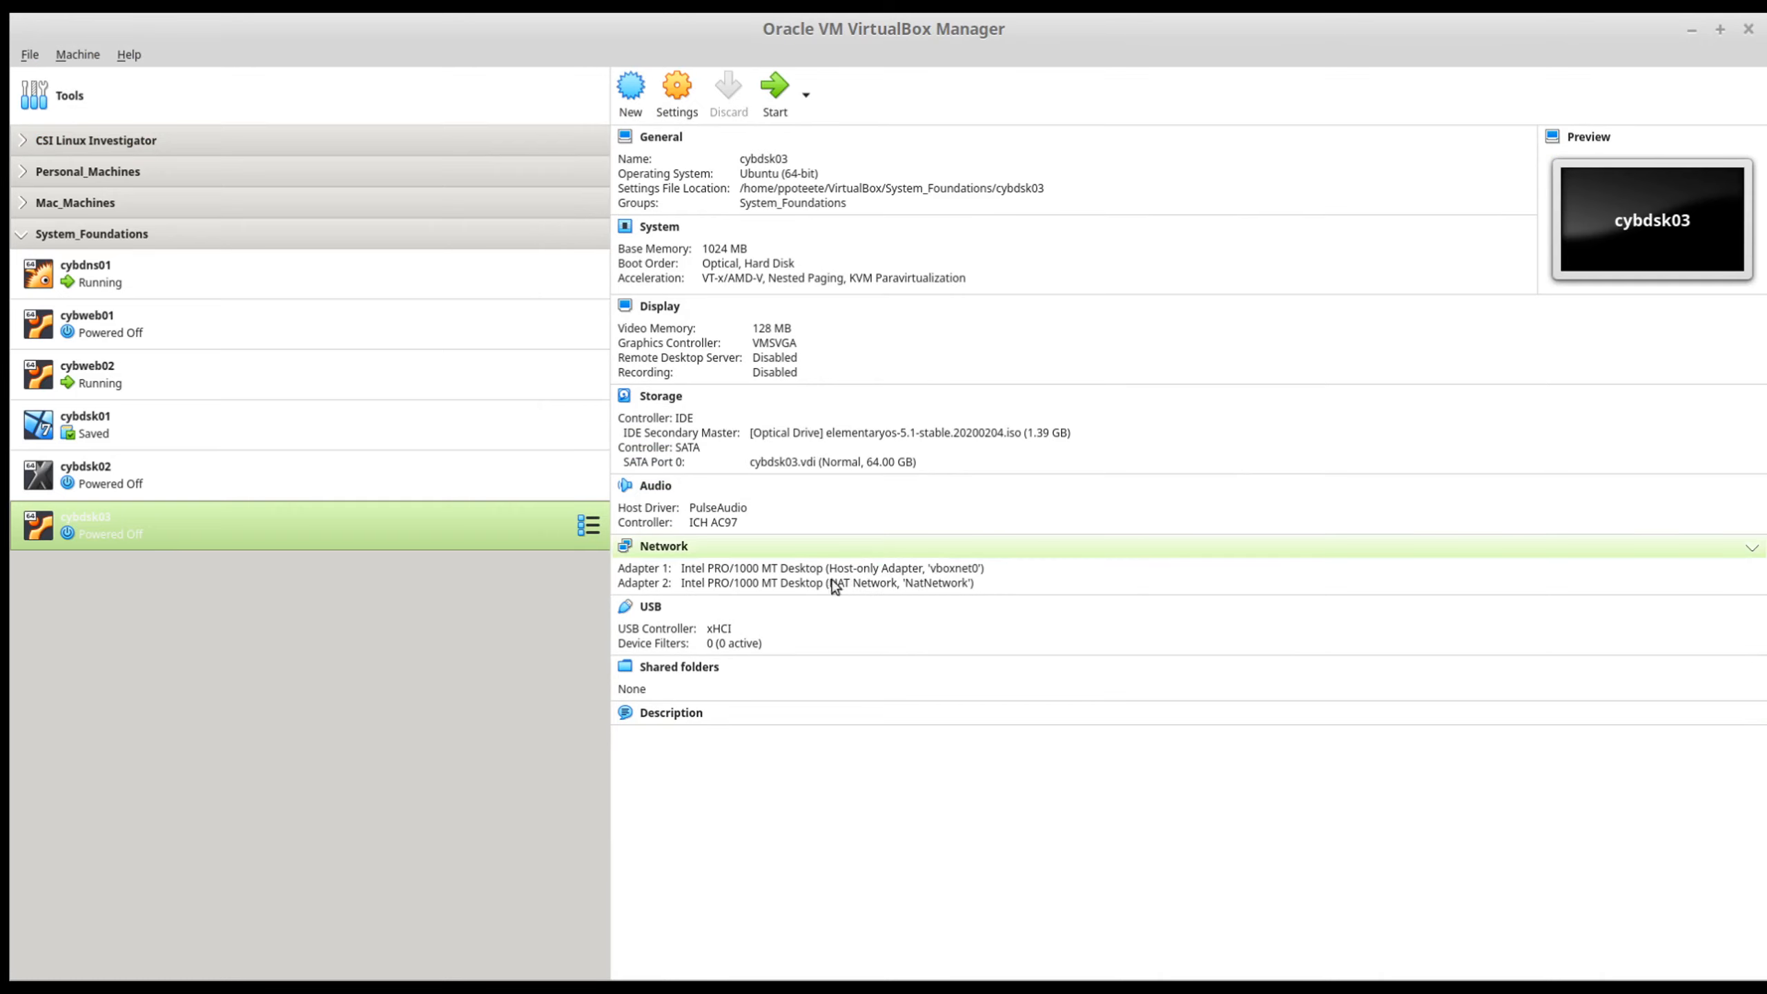
Step: Compare the configuration summaries of cybdsk02 and cybdsk03, particularly their network adapters
click(212, 488)
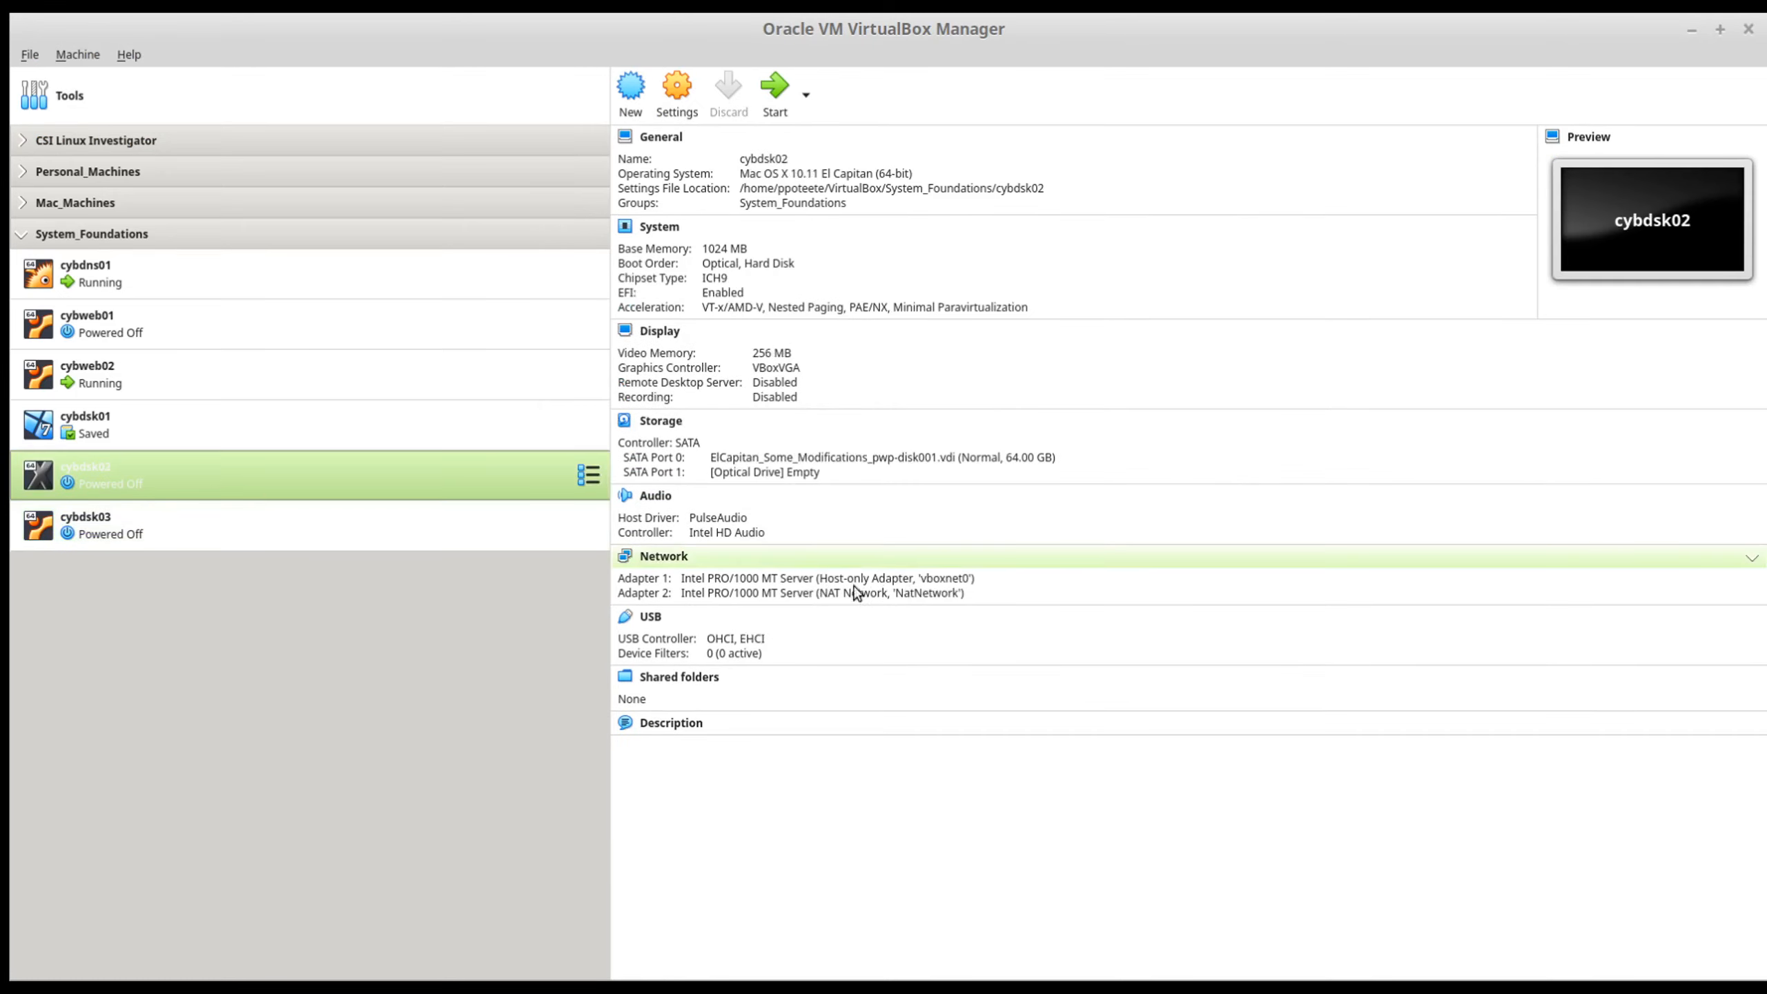
click(313, 525)
click(327, 491)
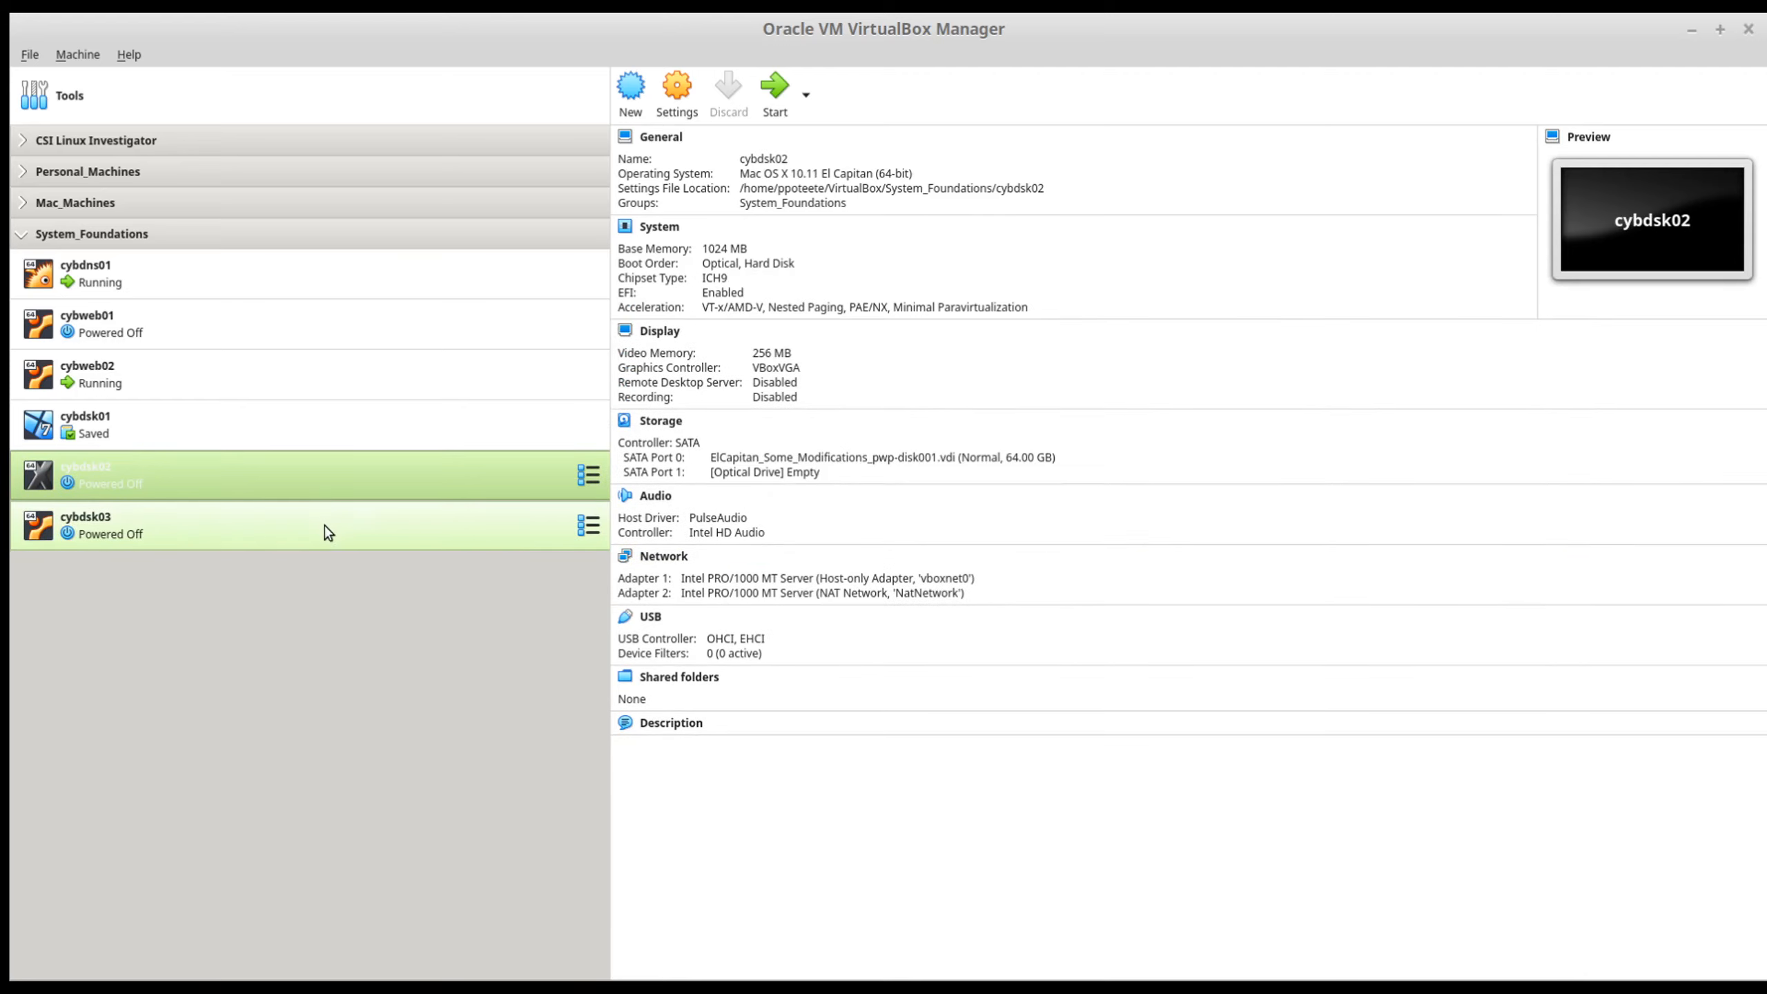
click(324, 526)
click(322, 485)
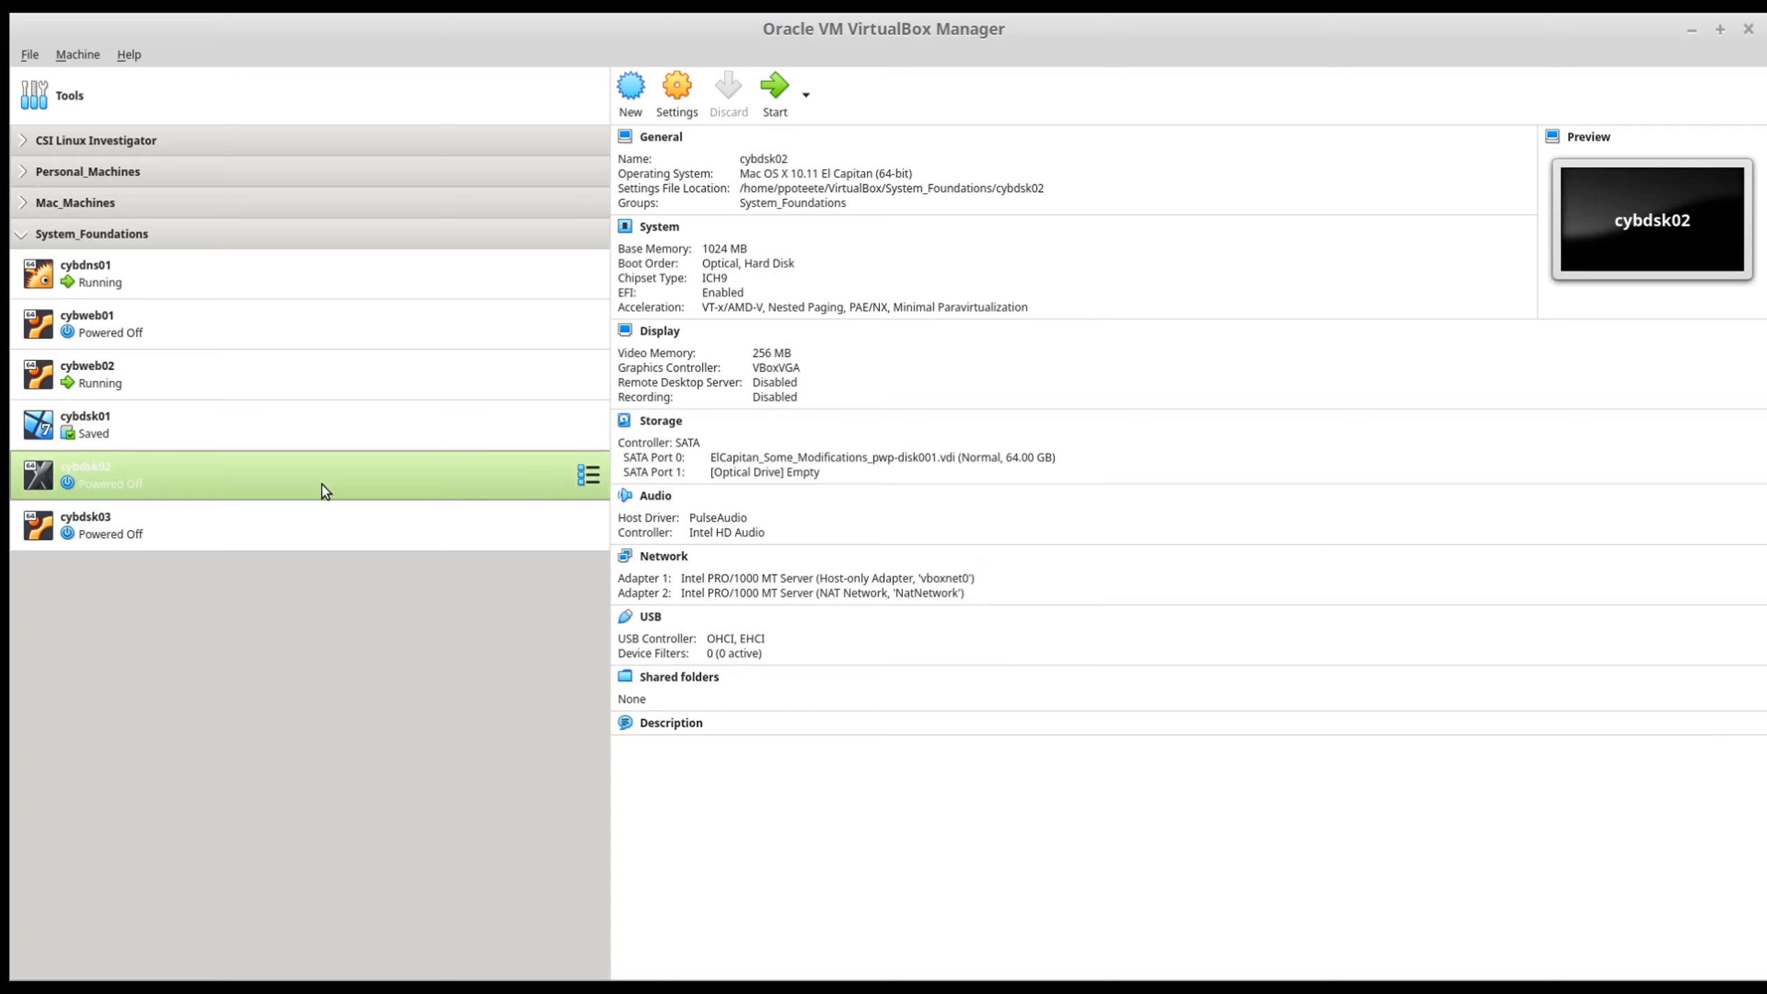
click(276, 548)
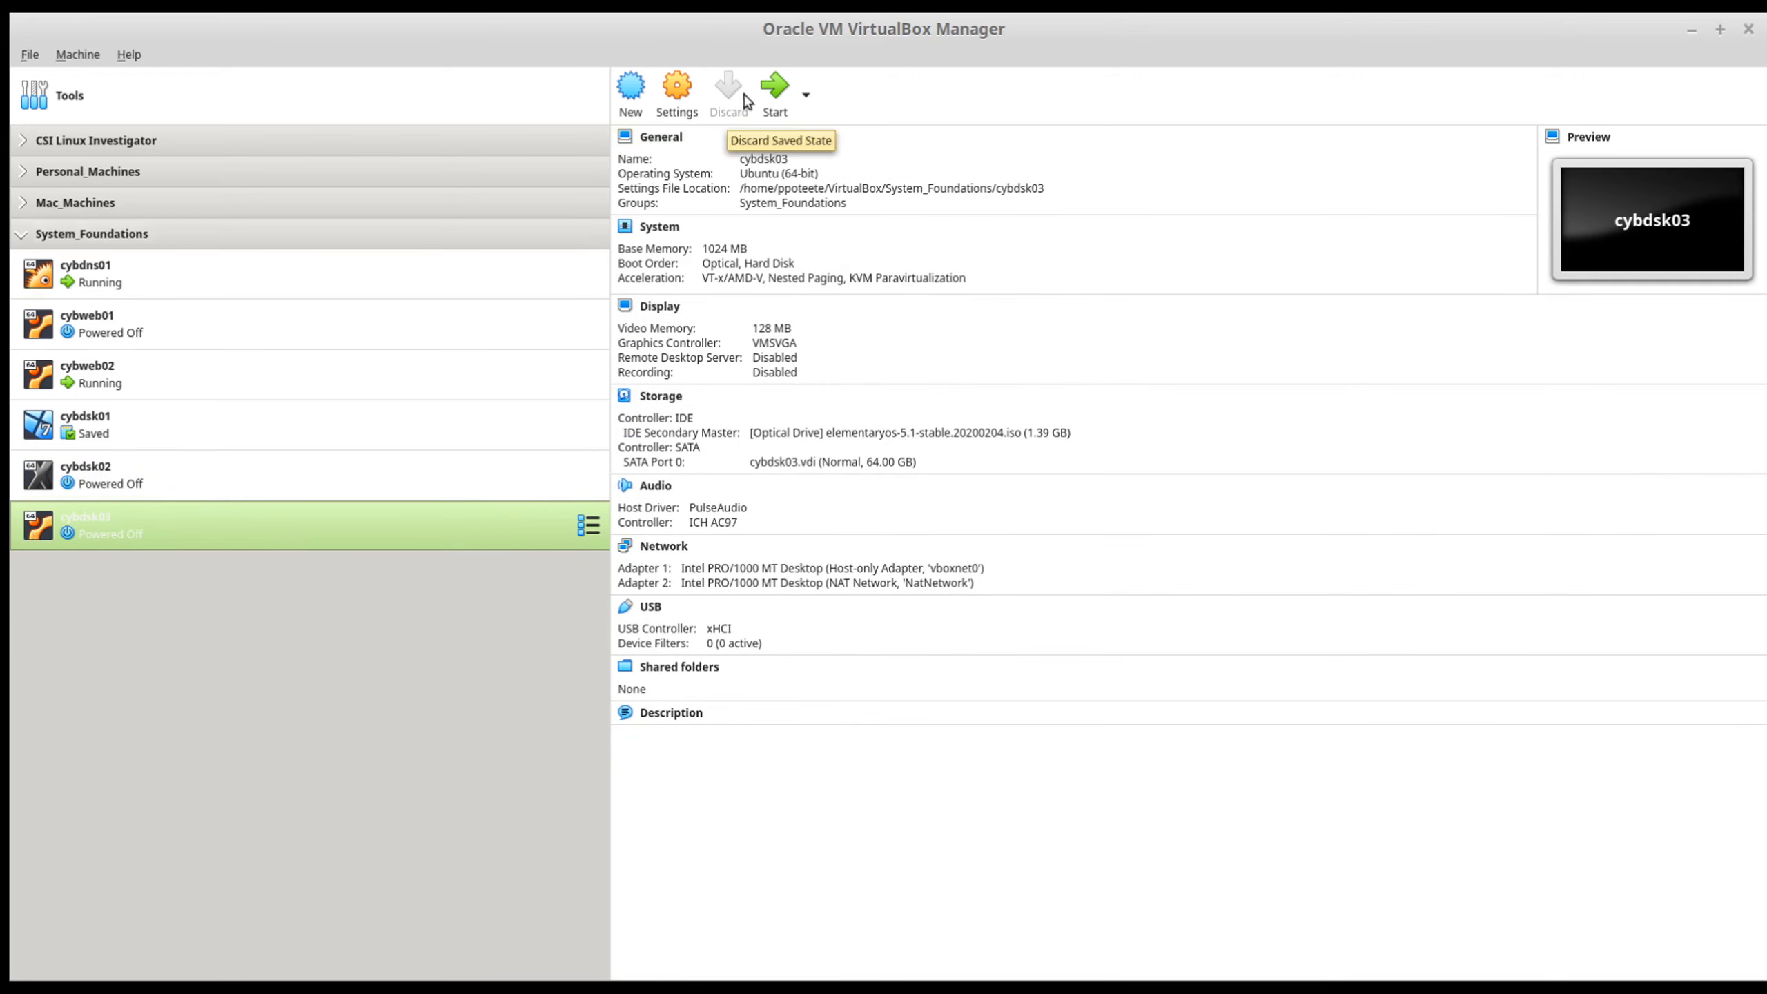
Step: Start cybdsk03 and begin installing elementary in English with the English (US) keyboard layout, without updates or third-party software
click(765, 89)
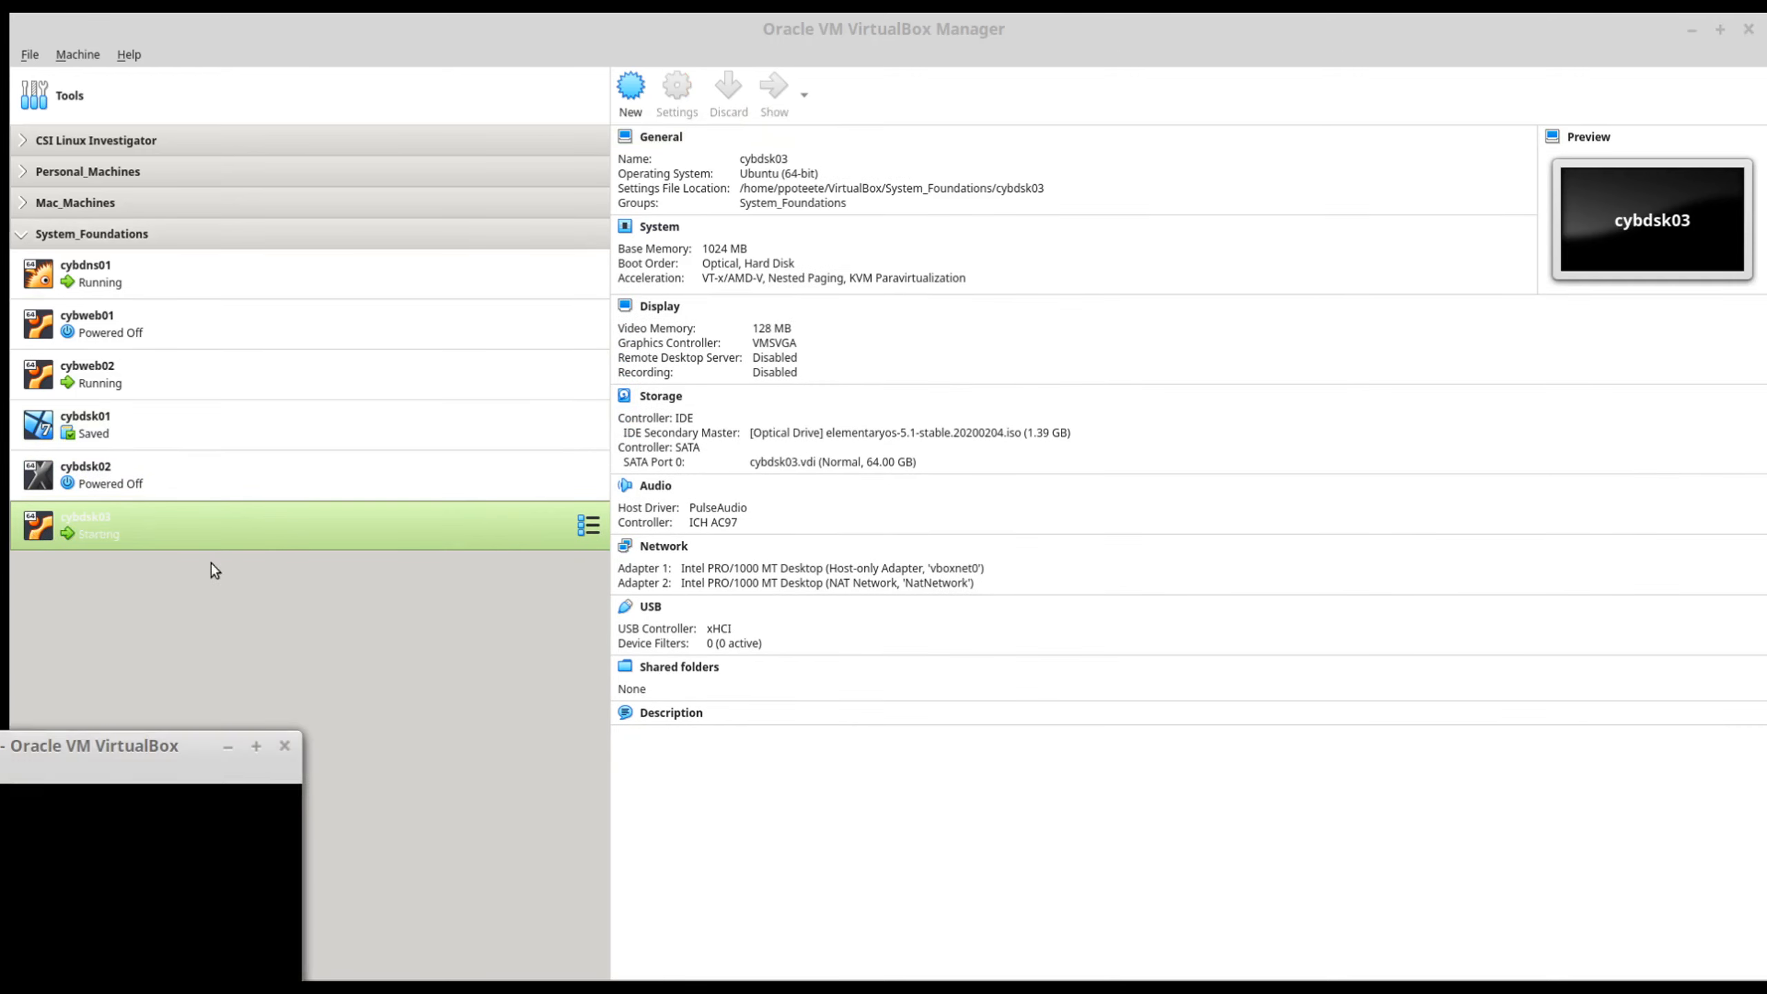
drag(43, 743, 667, 179)
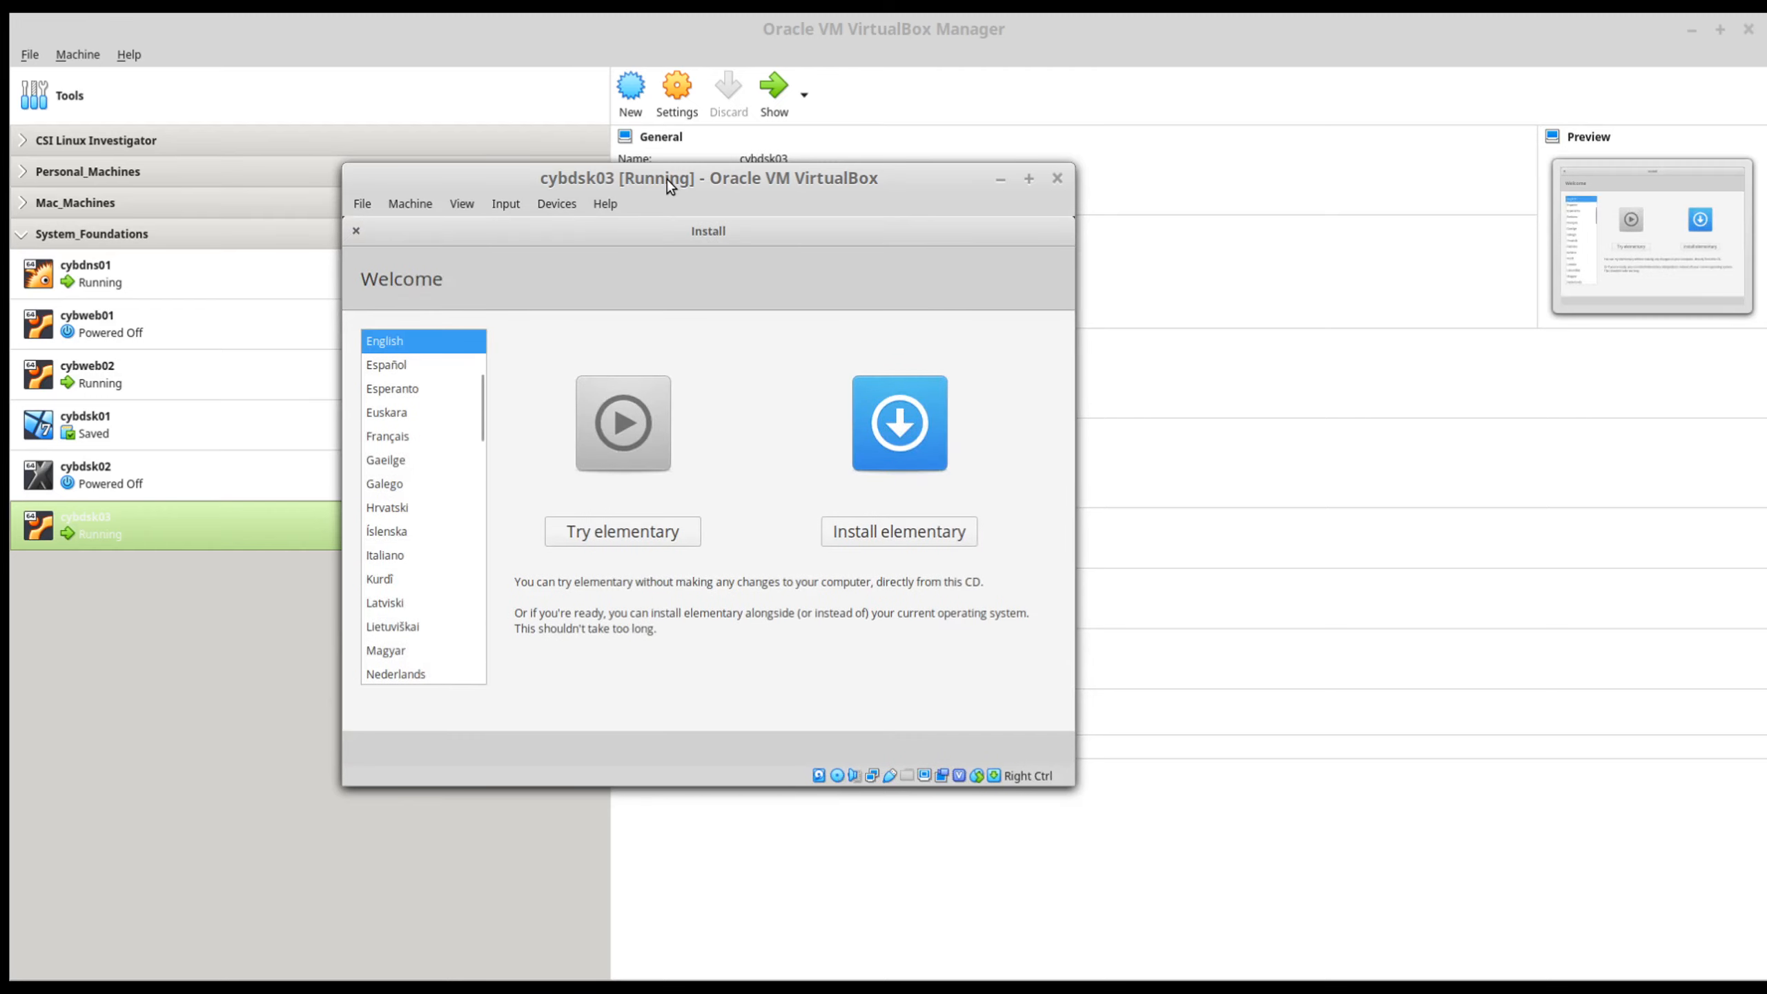
click(933, 533)
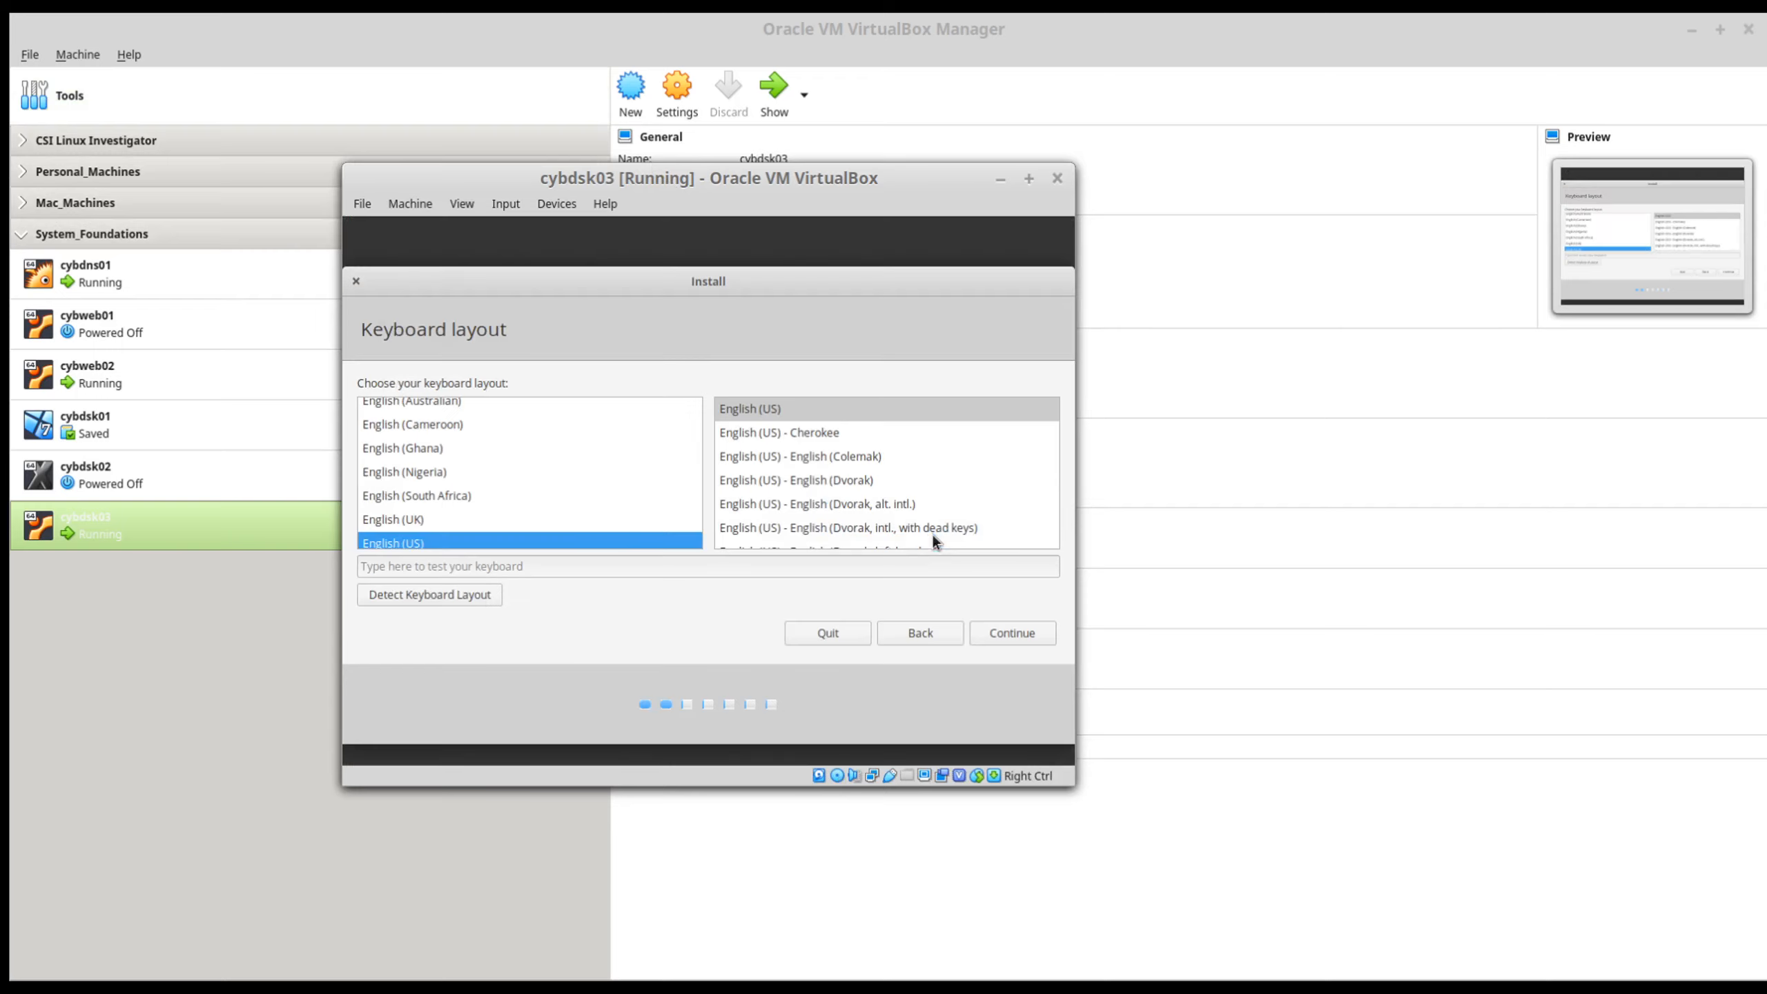
click(1015, 635)
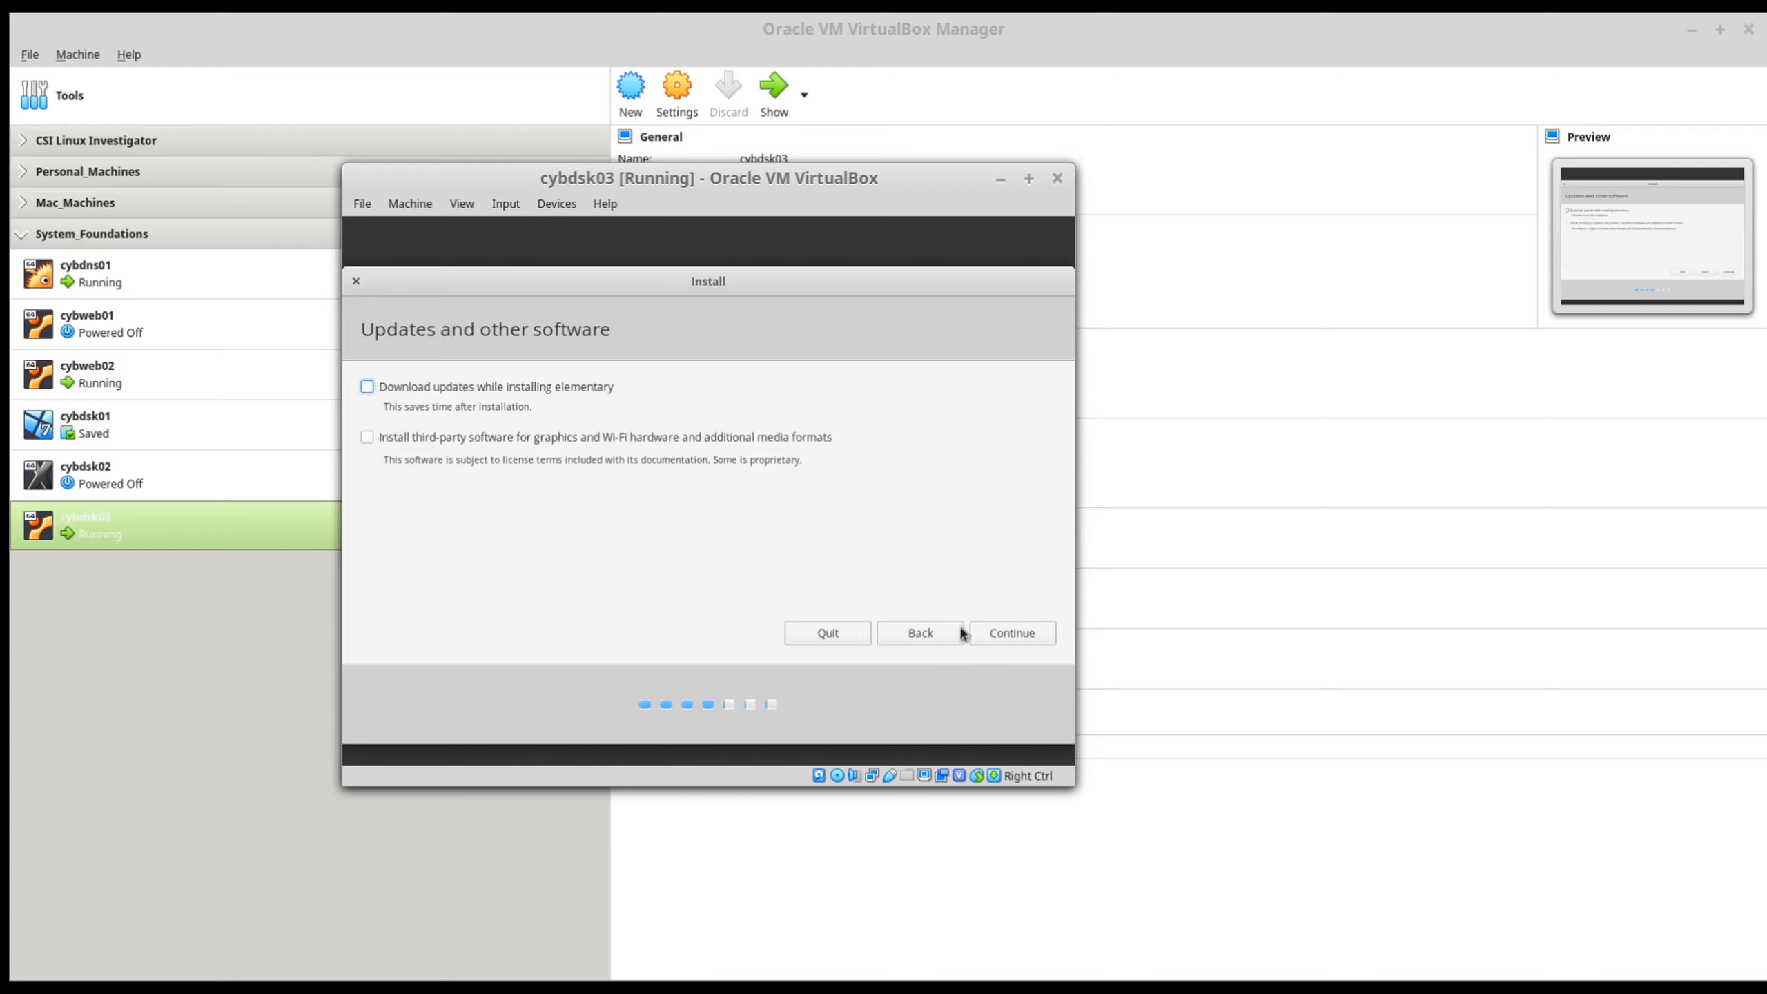
click(1010, 635)
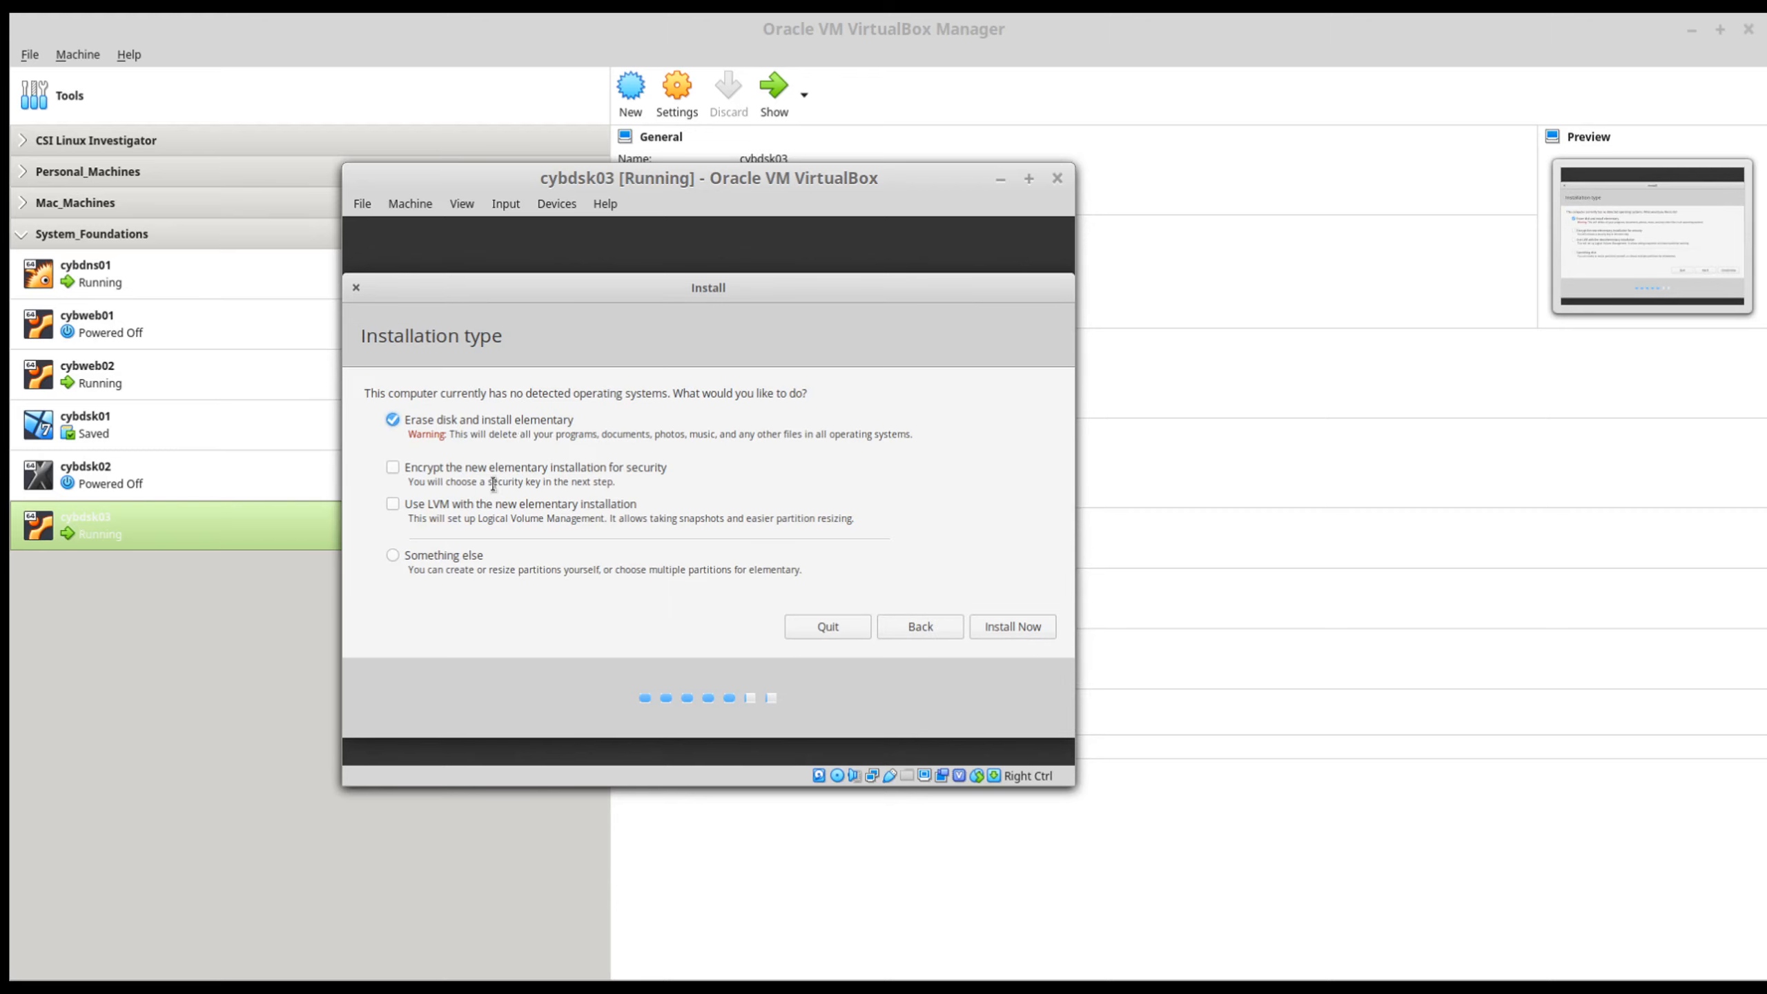
Step: Install elementary by erasing the whole disk, approve writing the partition changes, and accept New York as the location
click(1028, 627)
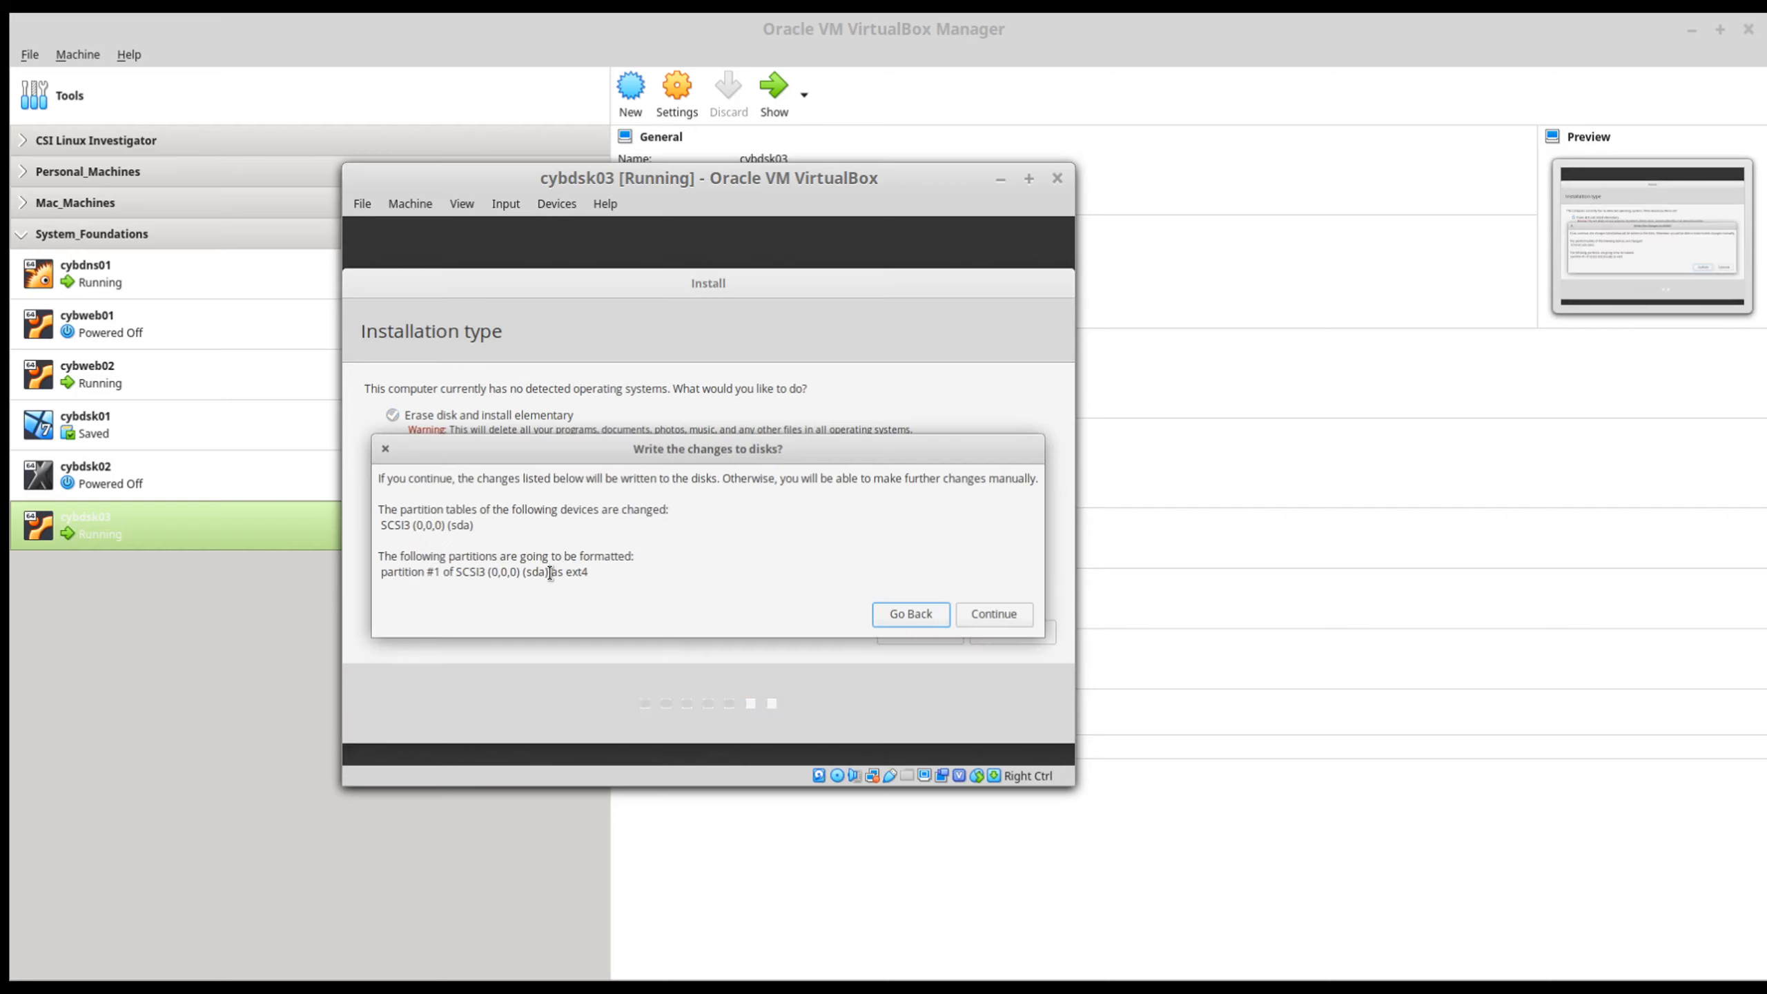
click(985, 615)
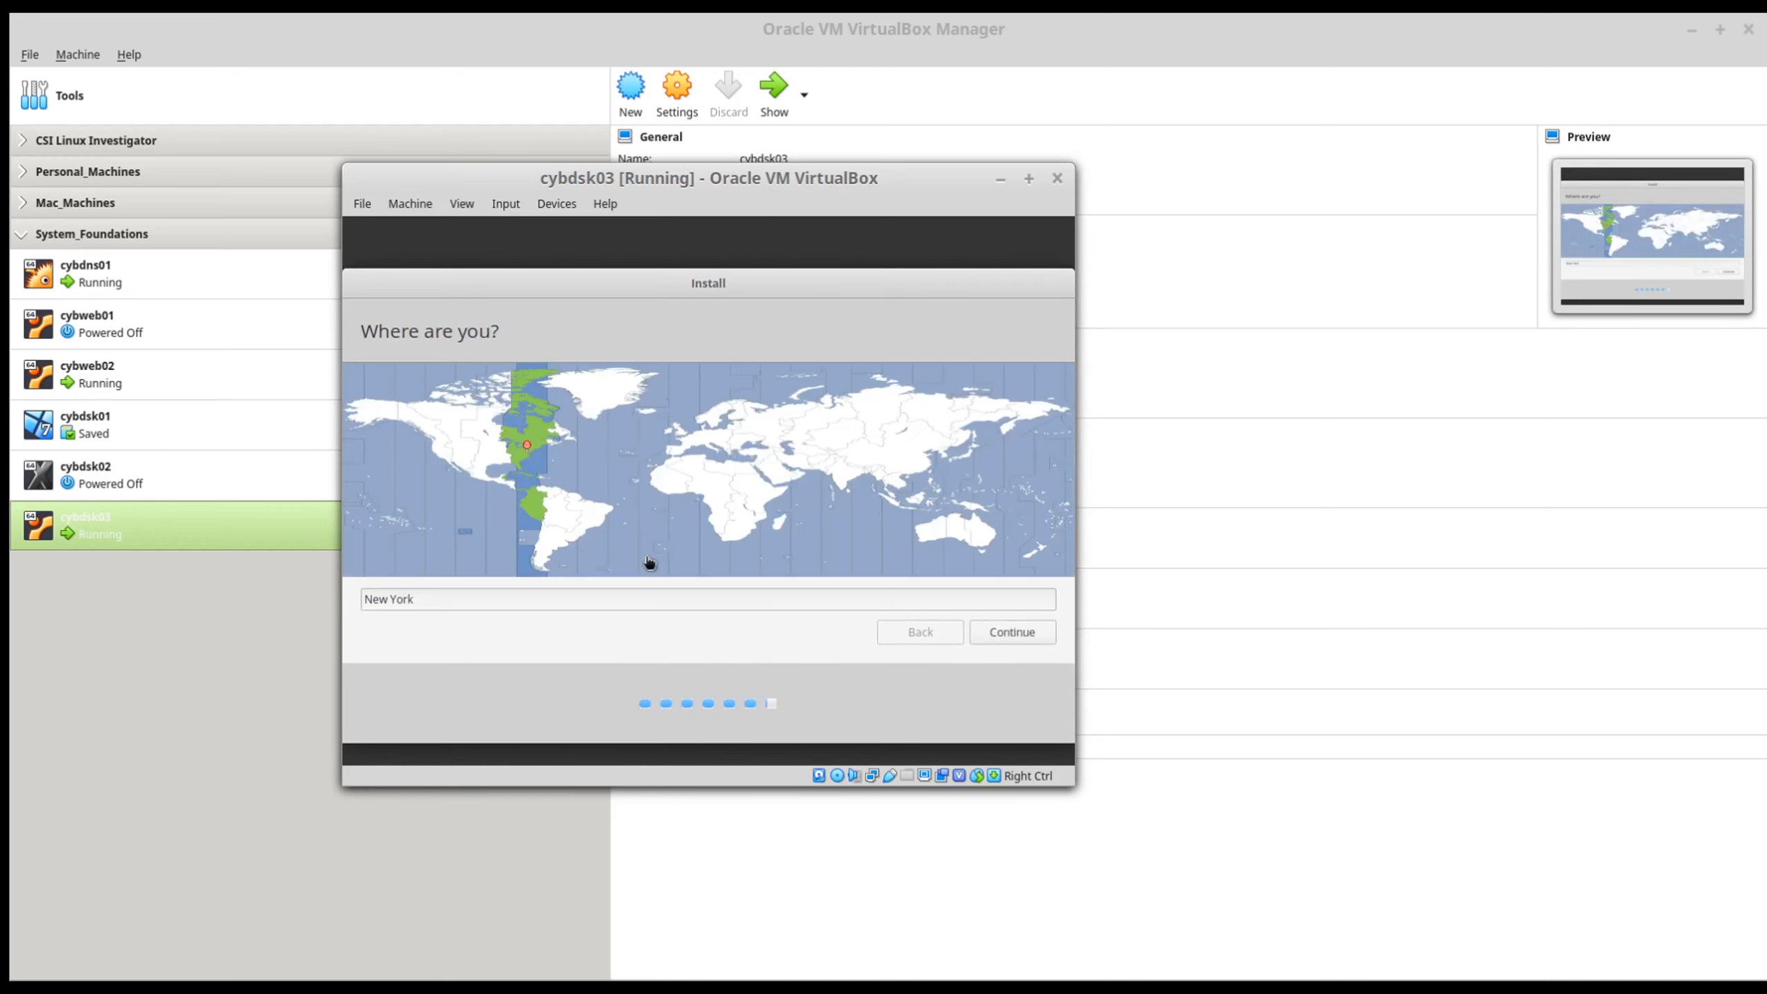
click(1036, 638)
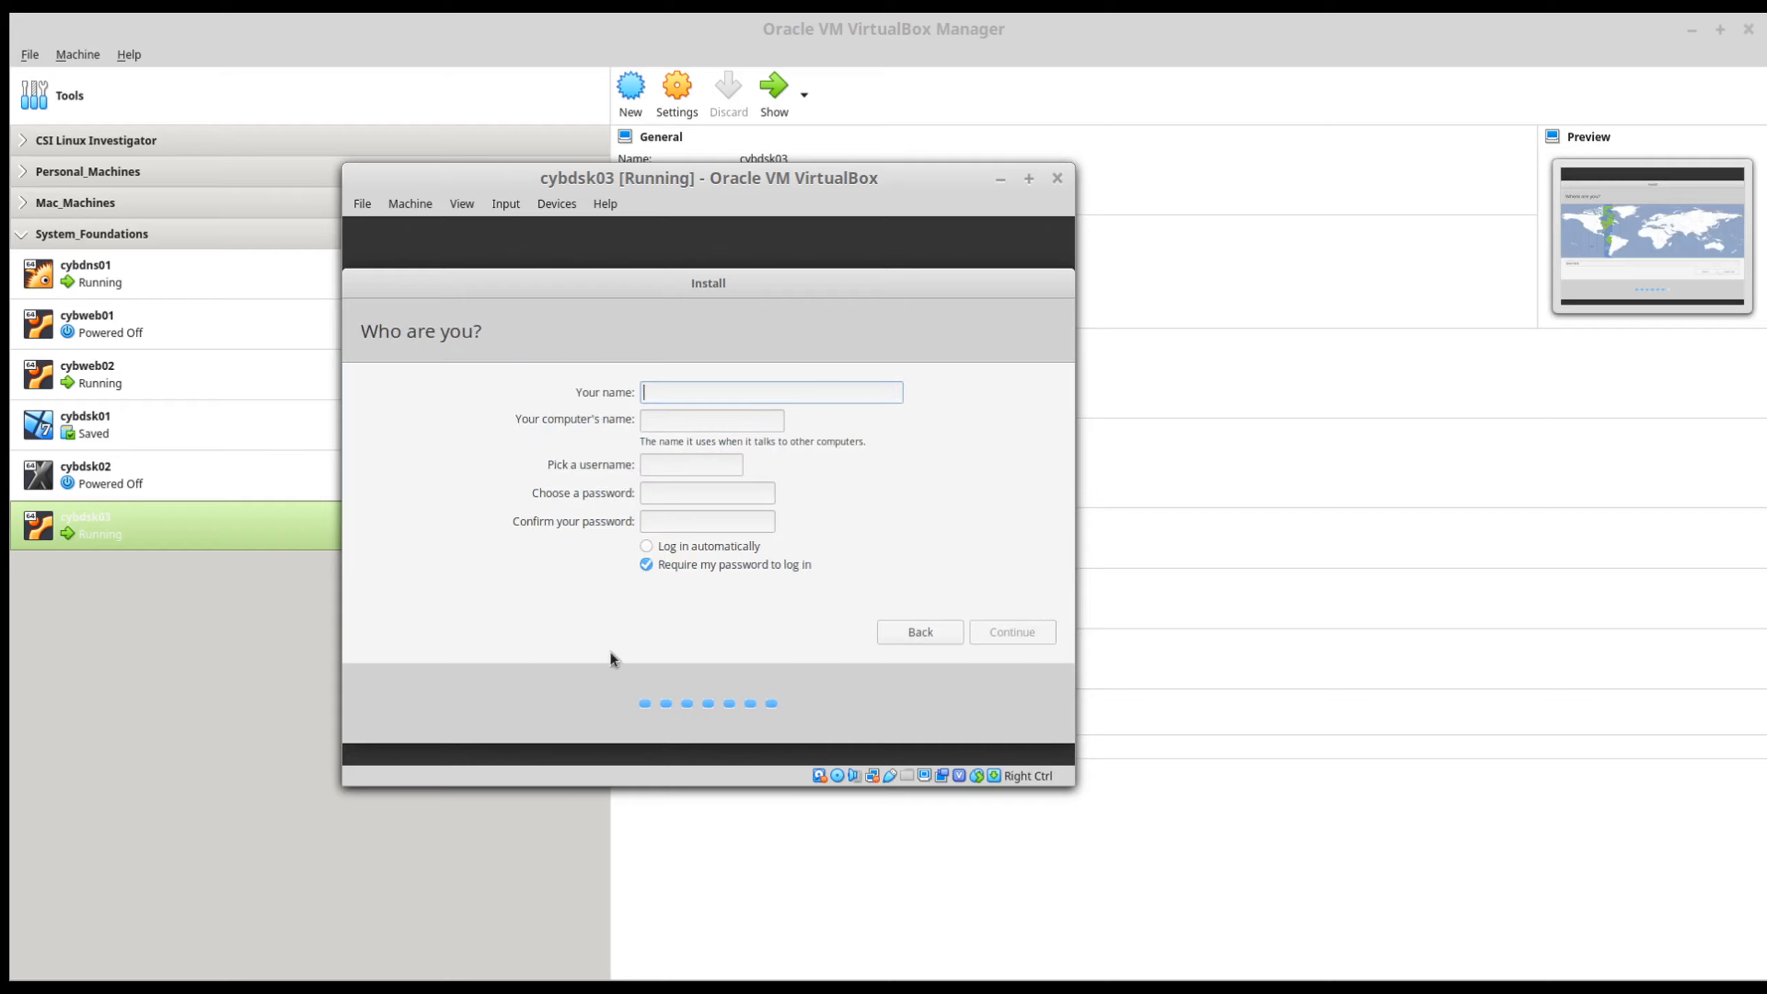
Step: Enter the account holder's name in the installer and set the computer's name to cybdsk03
text(Student User)
key(Tab)
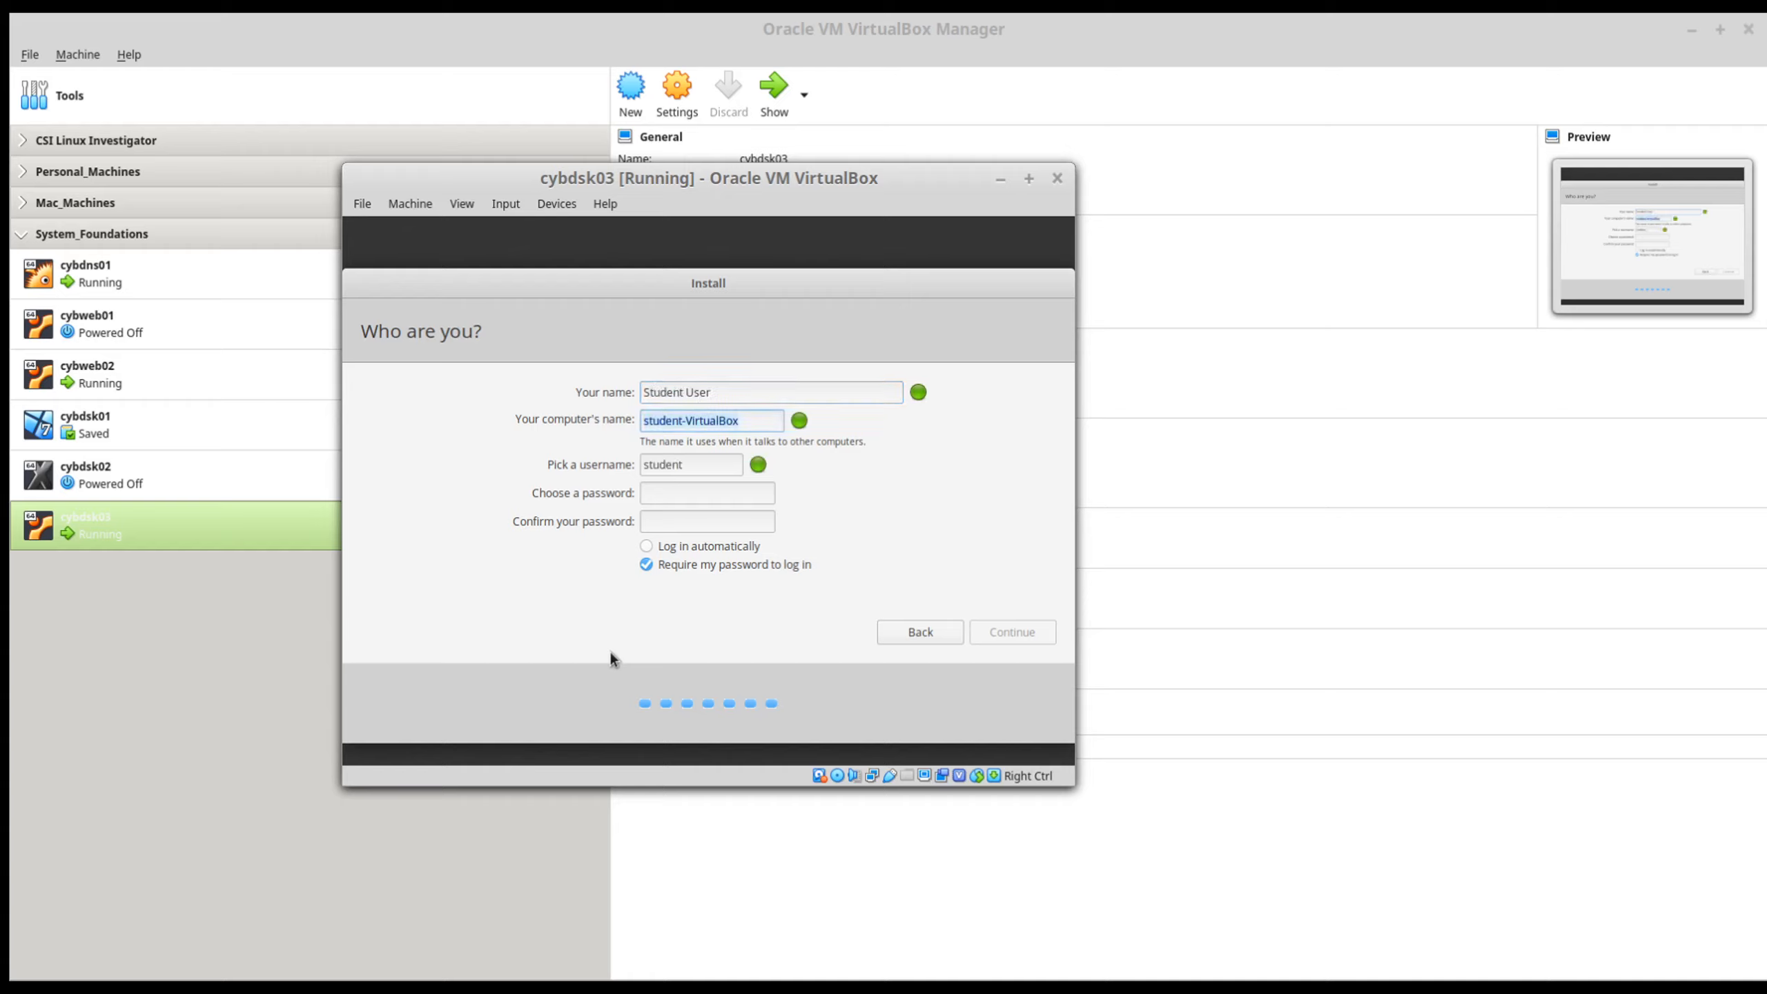
text(cybdsk03)
key(Tab)
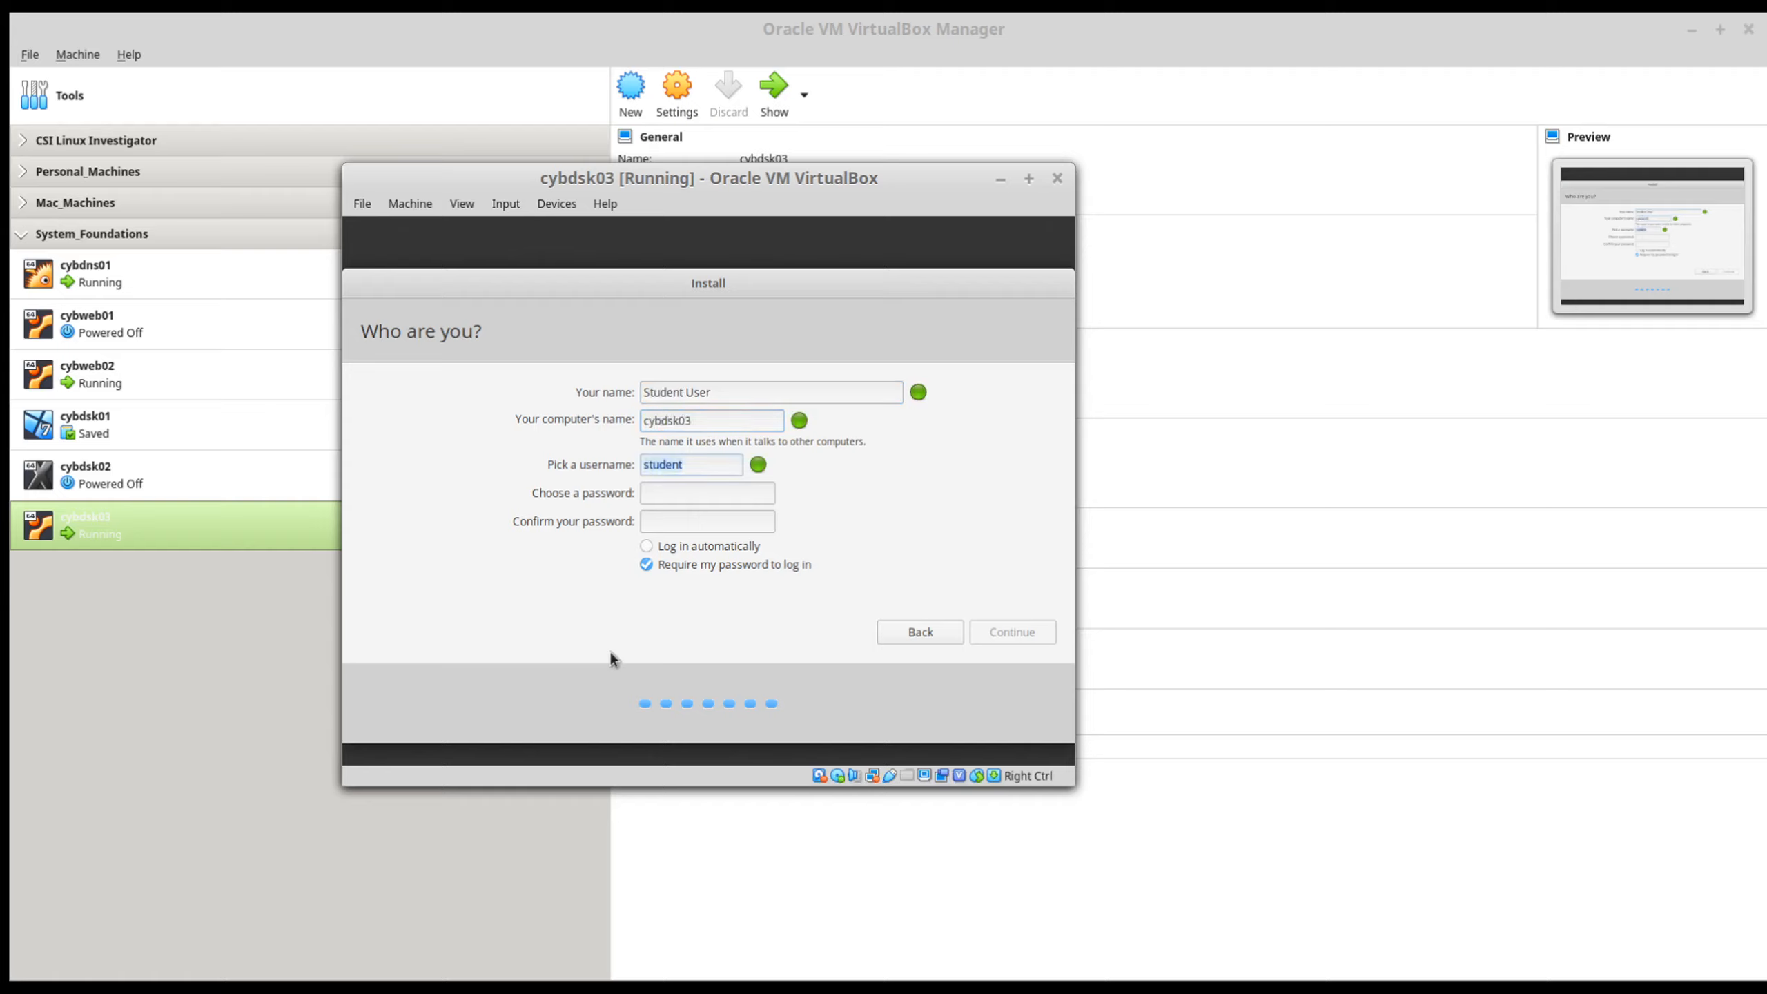
Step: Keep the suggested username, enter and confirm the account password, enable automatic login, and continue the installation
key(Tab)
text(password)
key(Tab)
text(password)
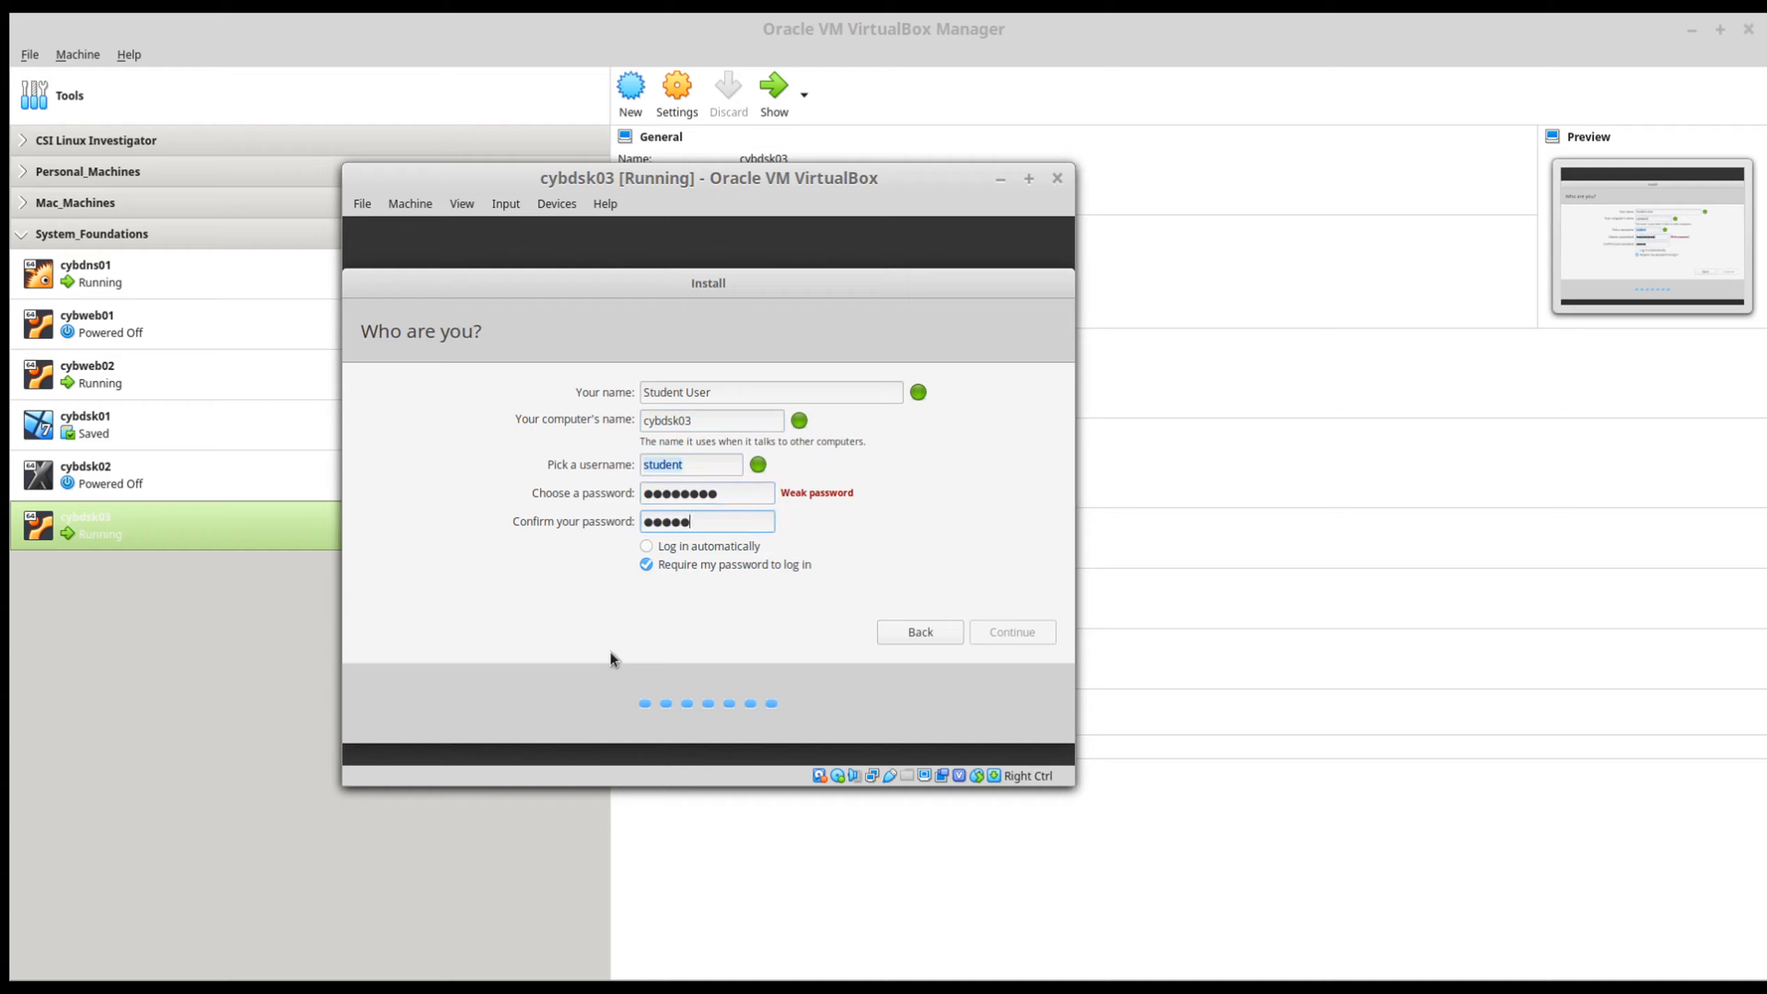
click(659, 547)
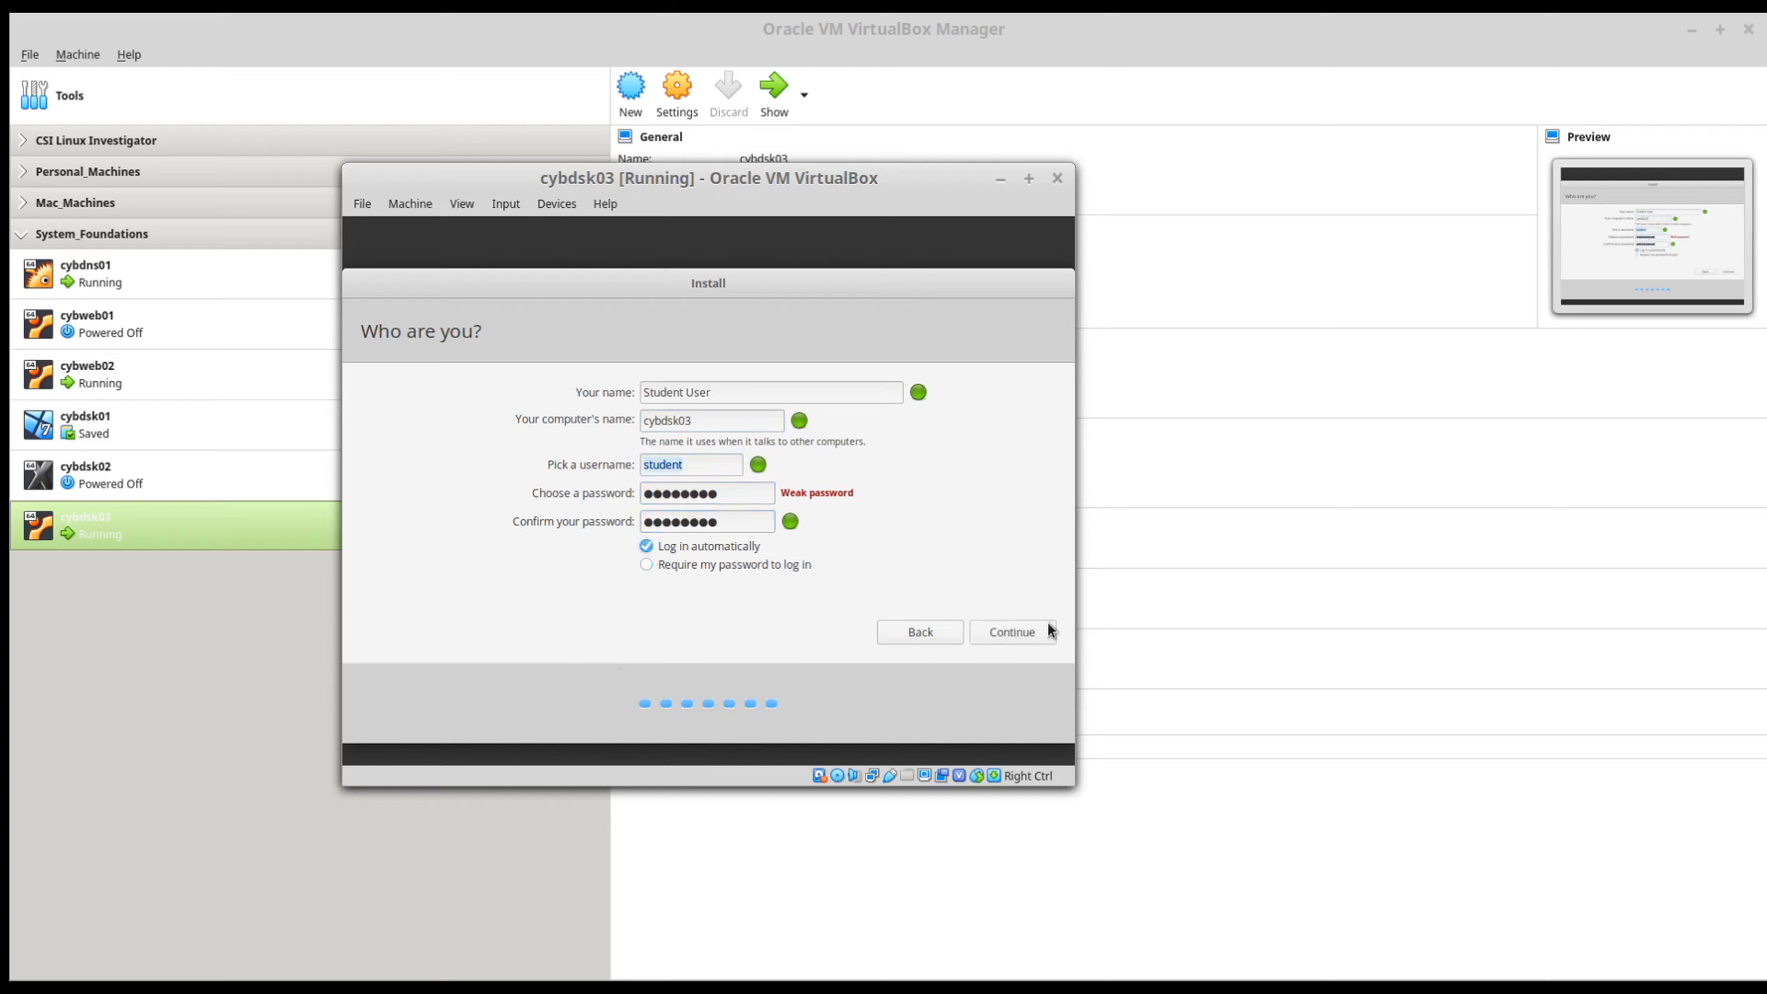
click(1026, 626)
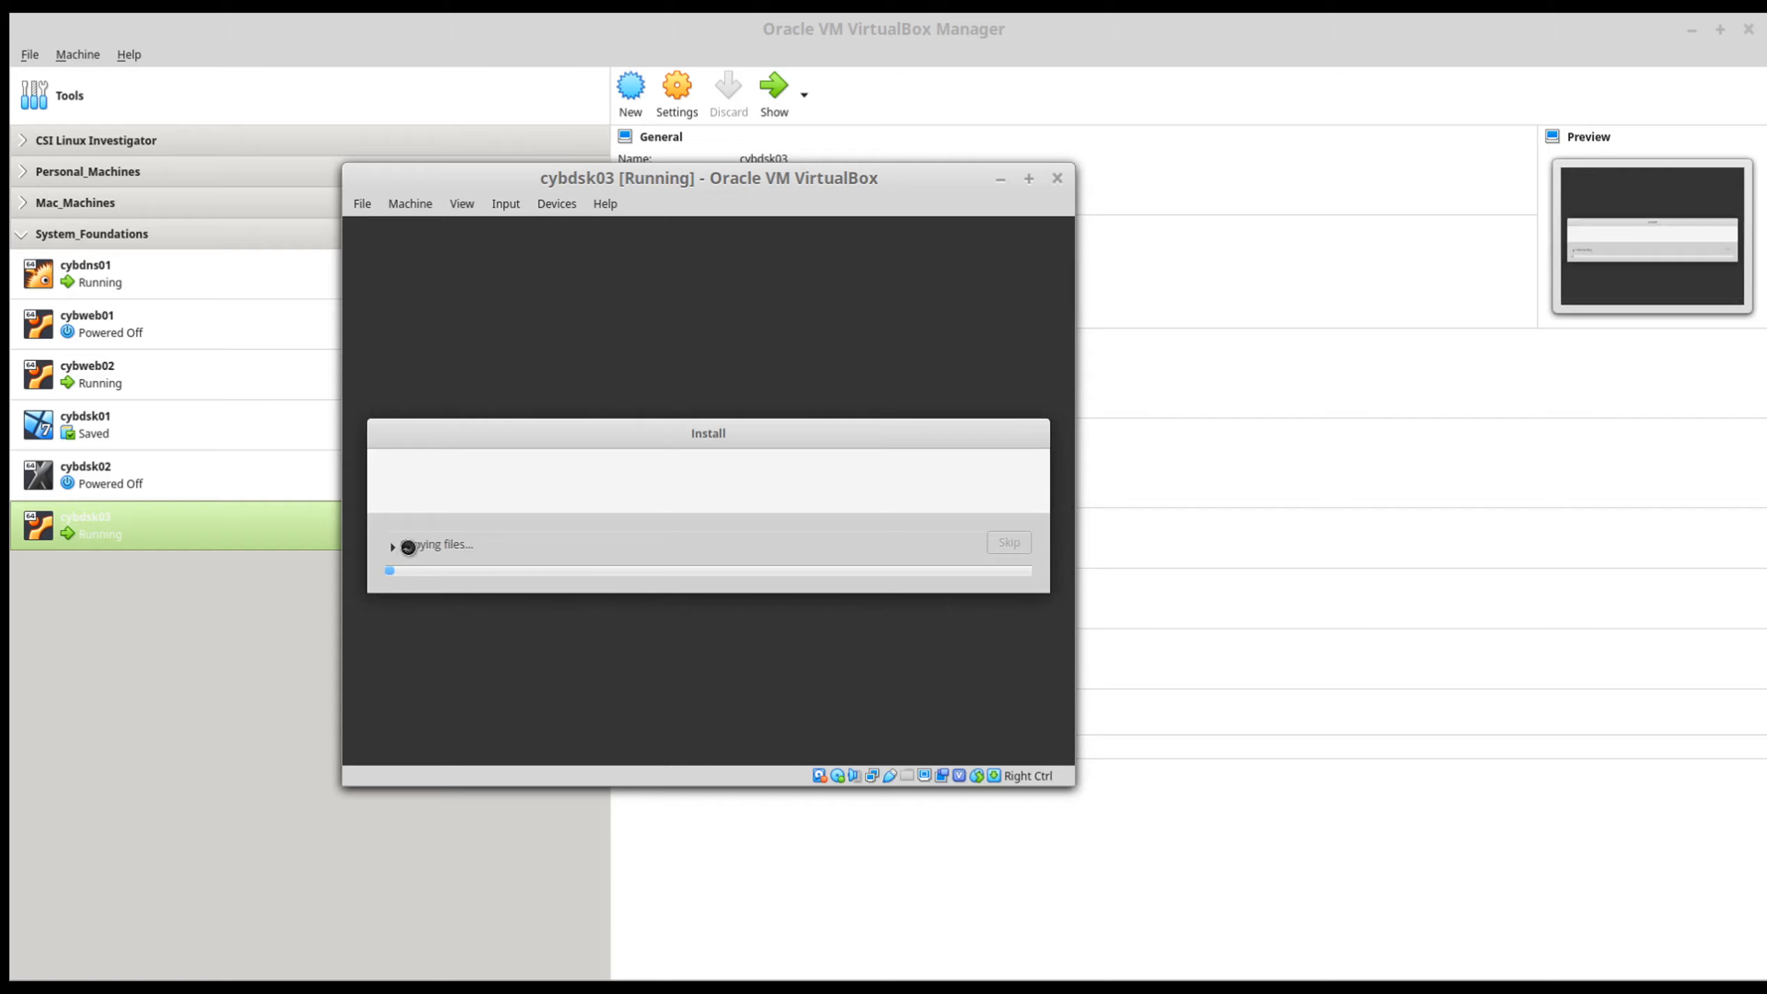
Step: Expand the installer's file-copying details to watch the installation log
click(391, 547)
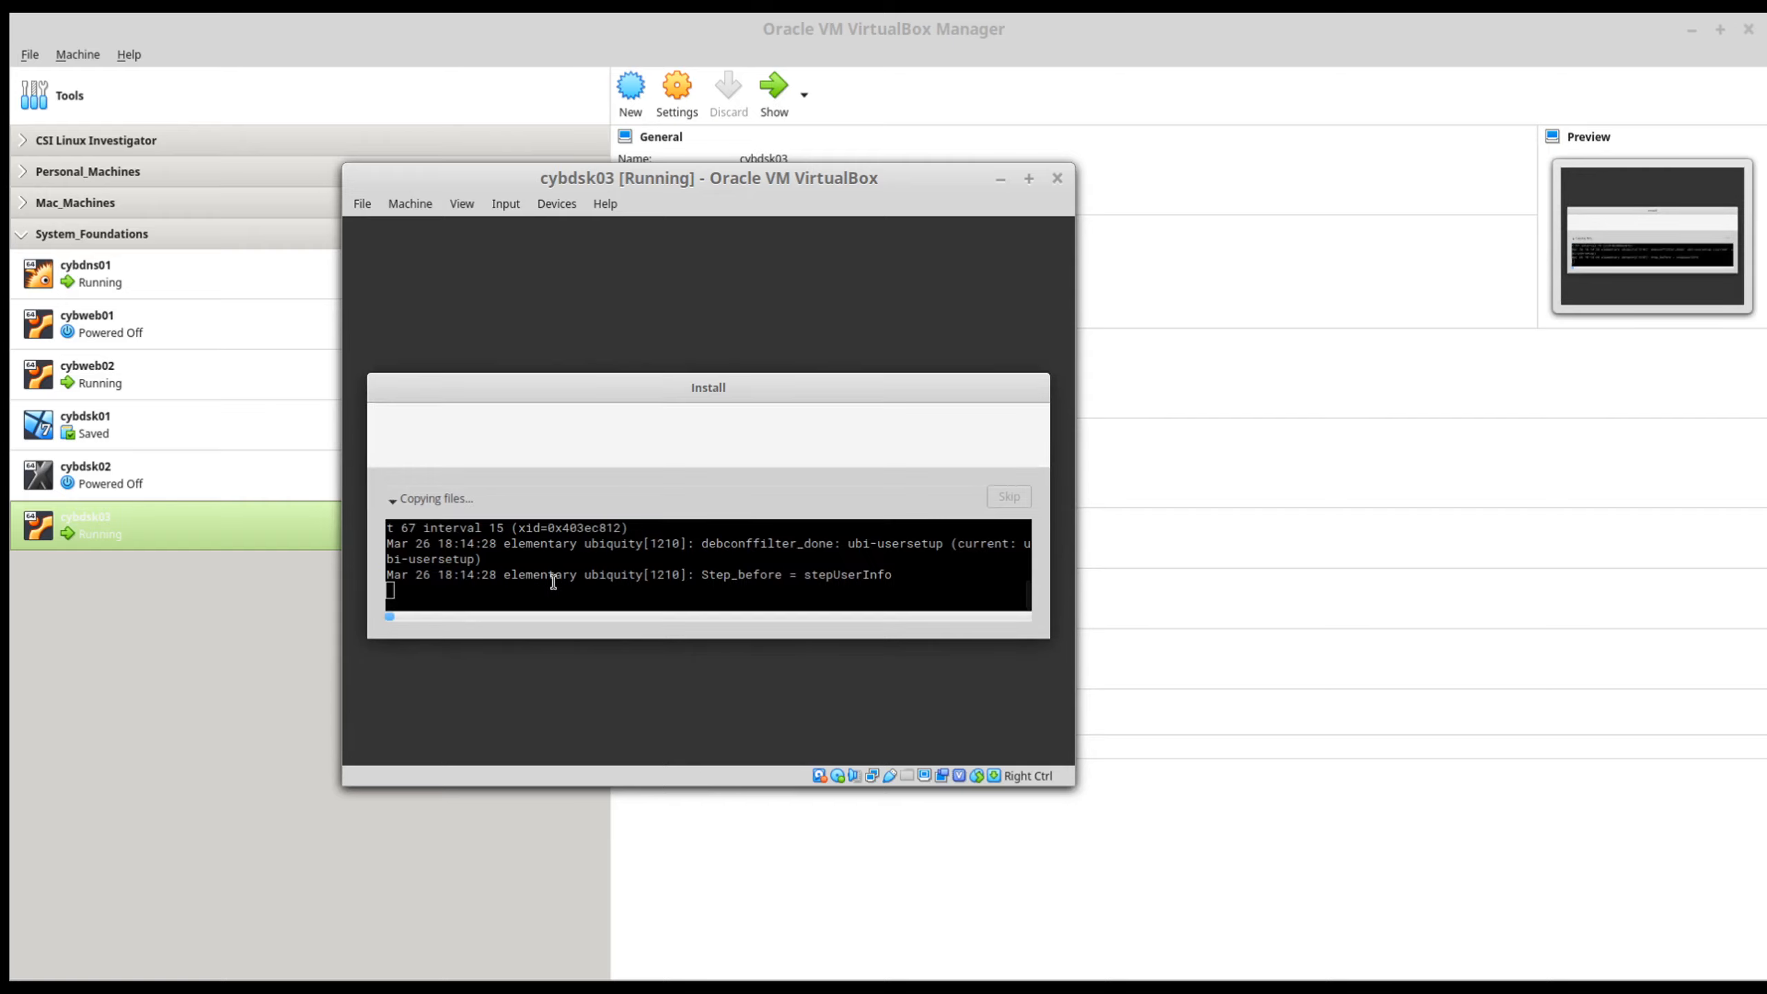
drag(600, 387, 601, 288)
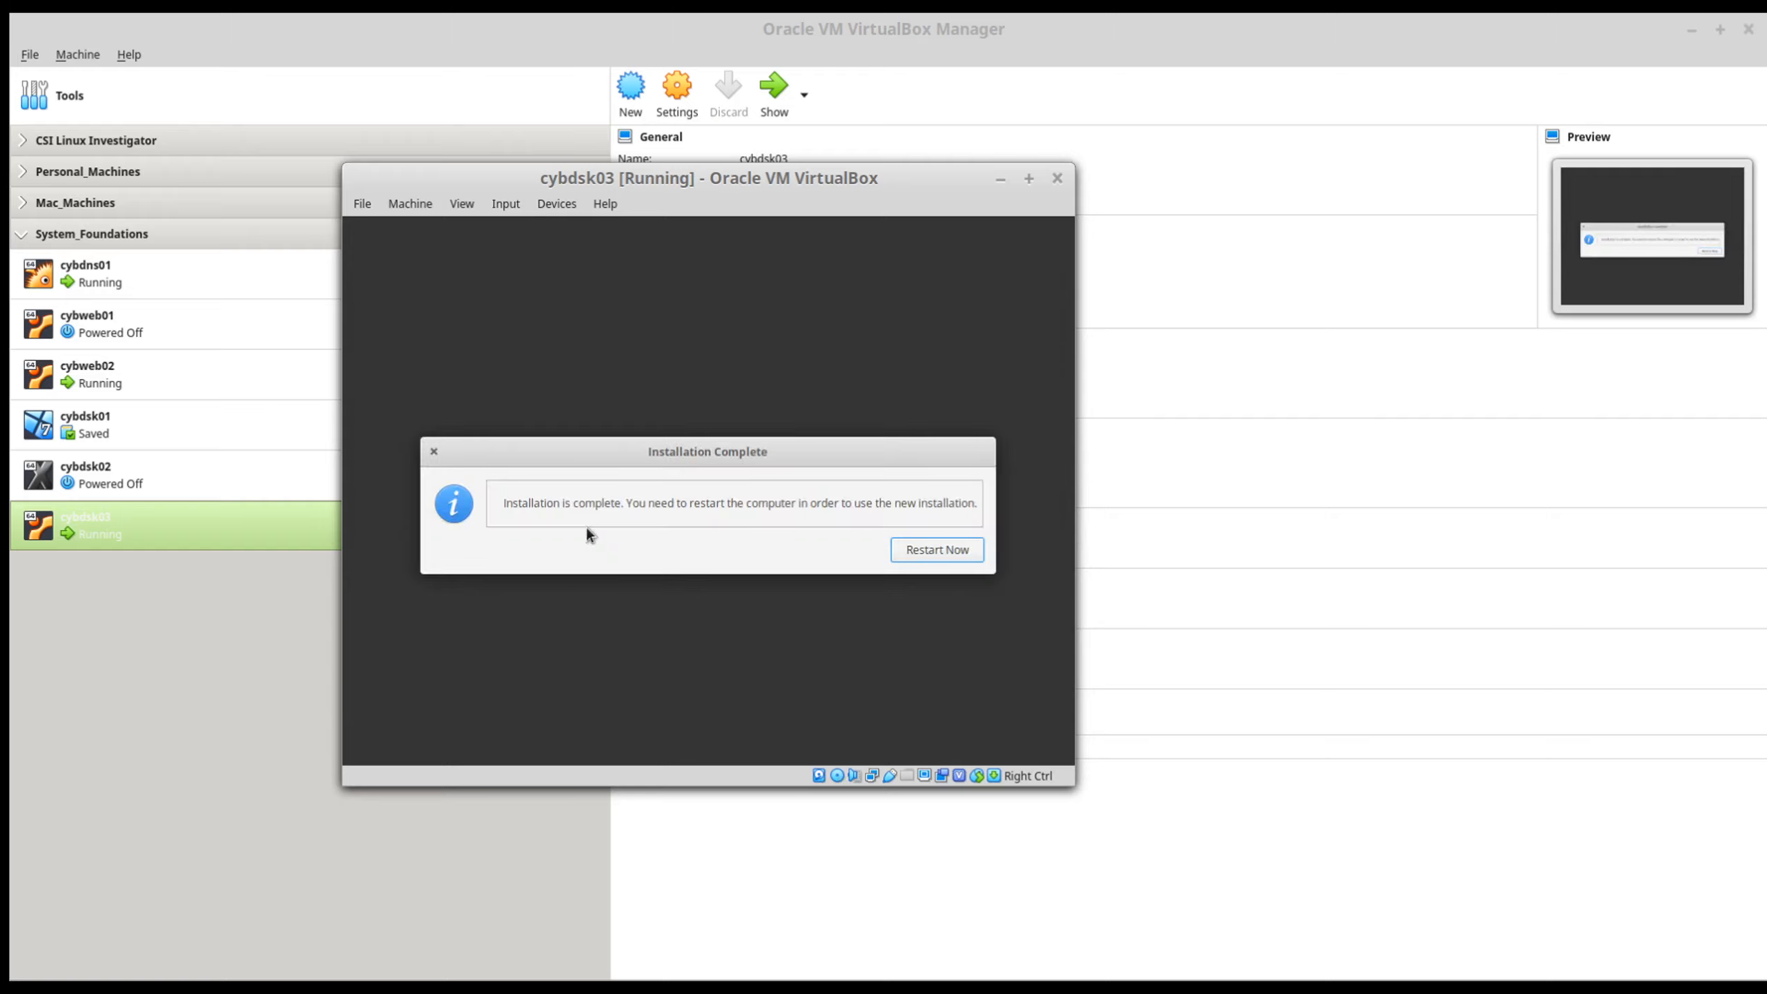
Step: Restart cybdsk03 into the new installation and check its optical drive for the installation disc
click(928, 553)
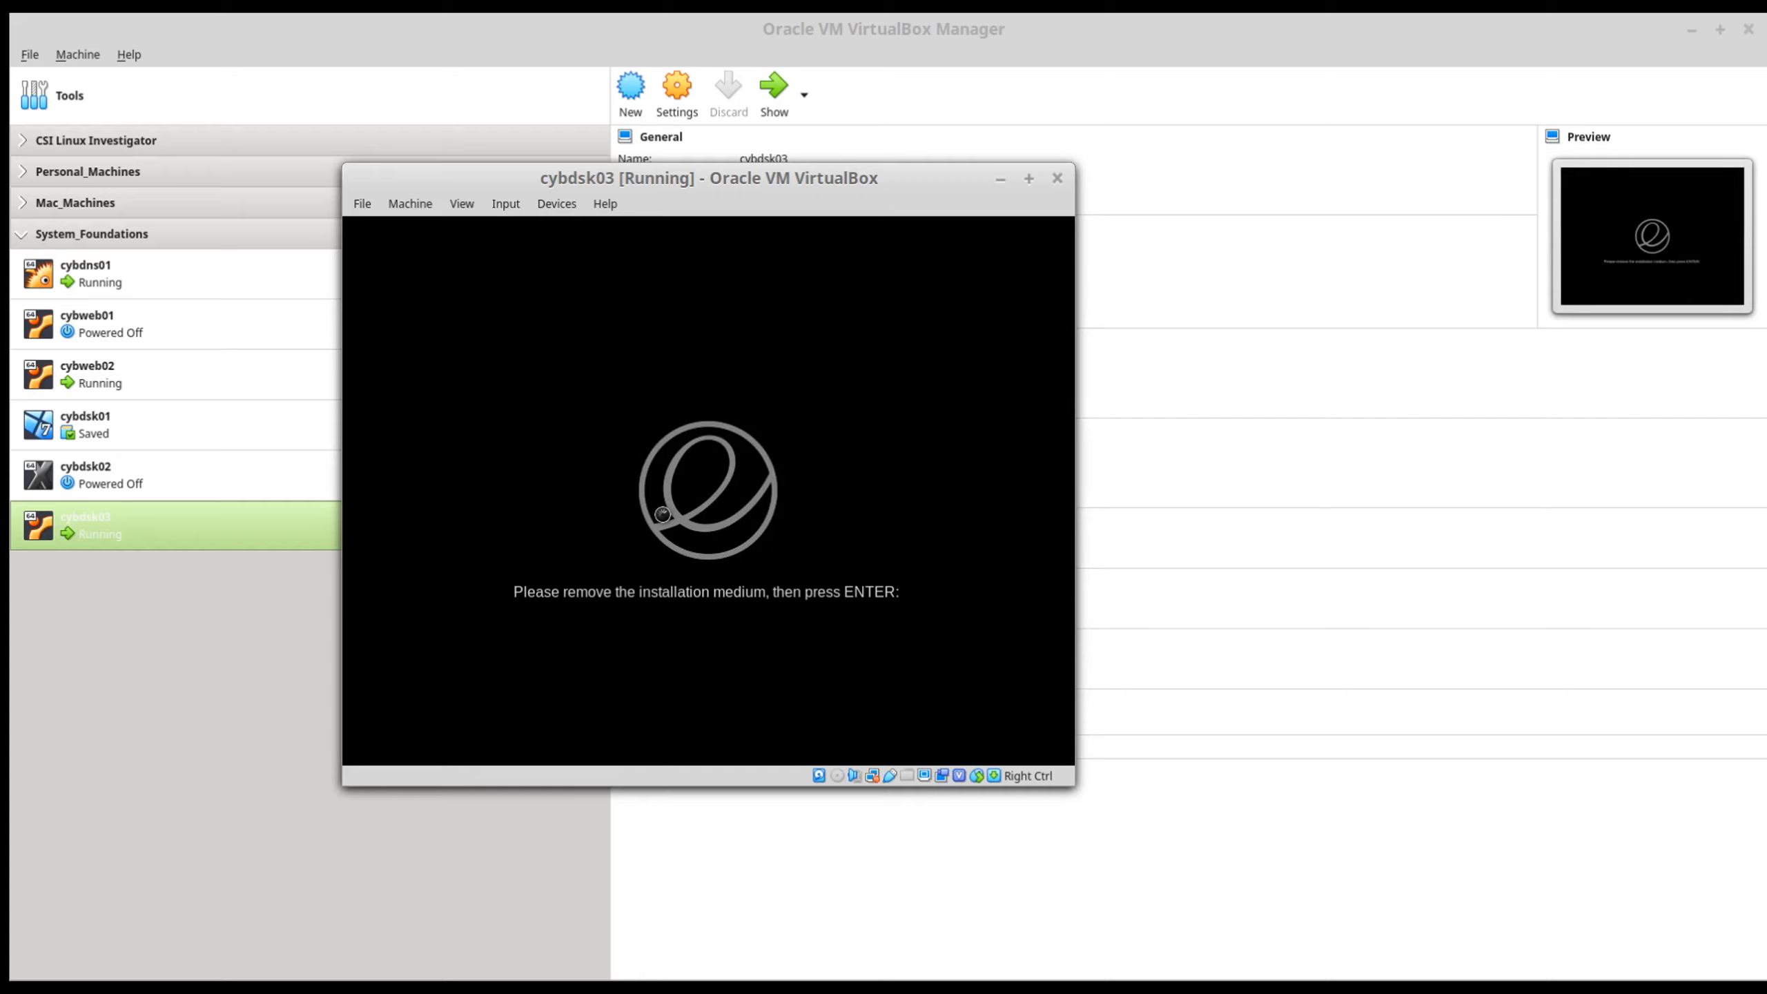
key(Return)
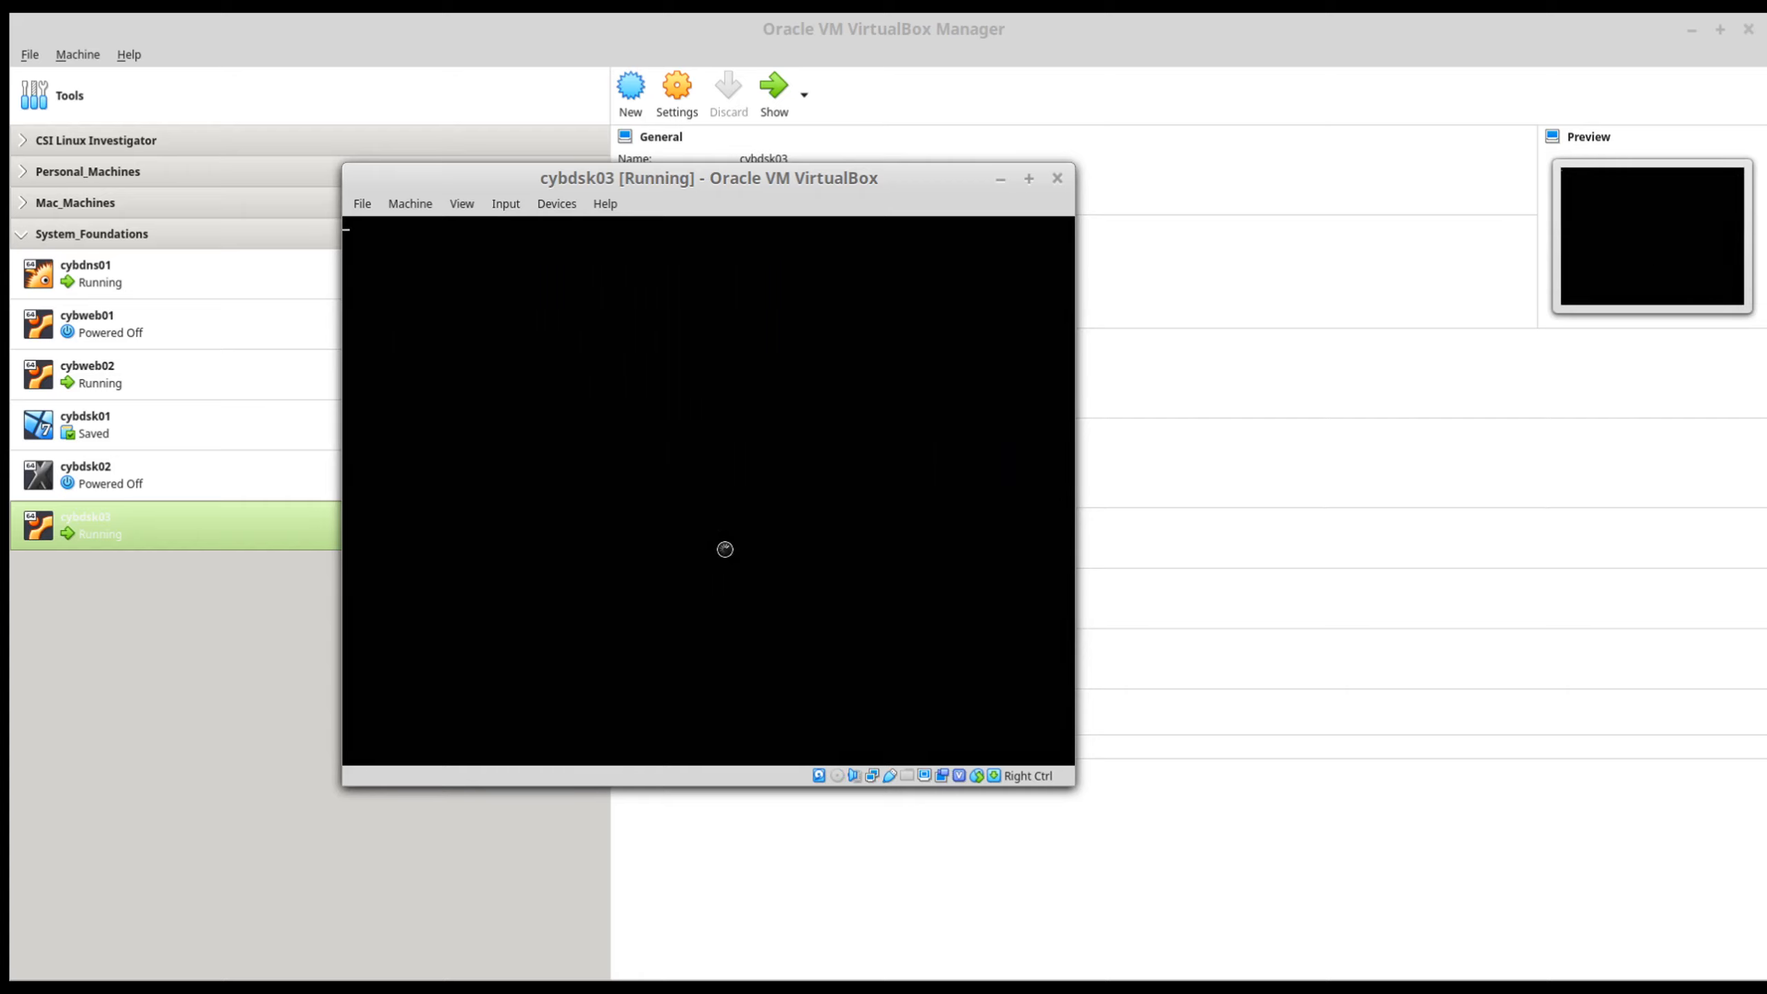
click(561, 209)
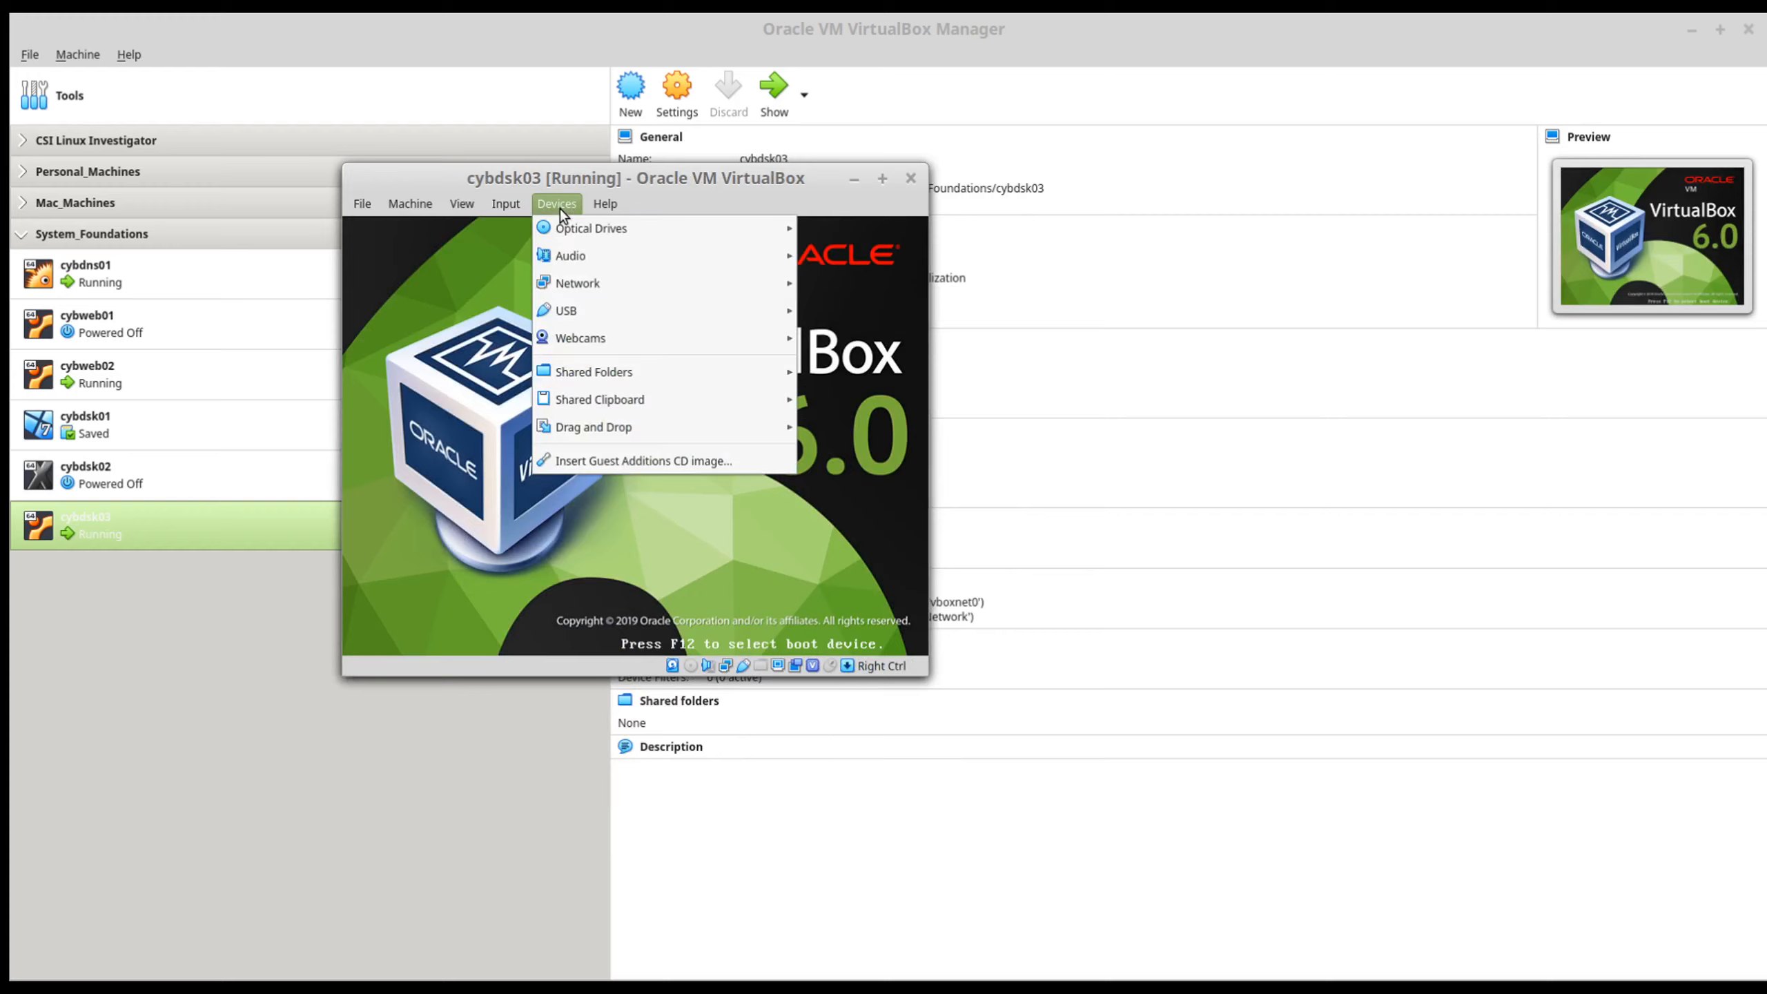
mouse_move(577, 229)
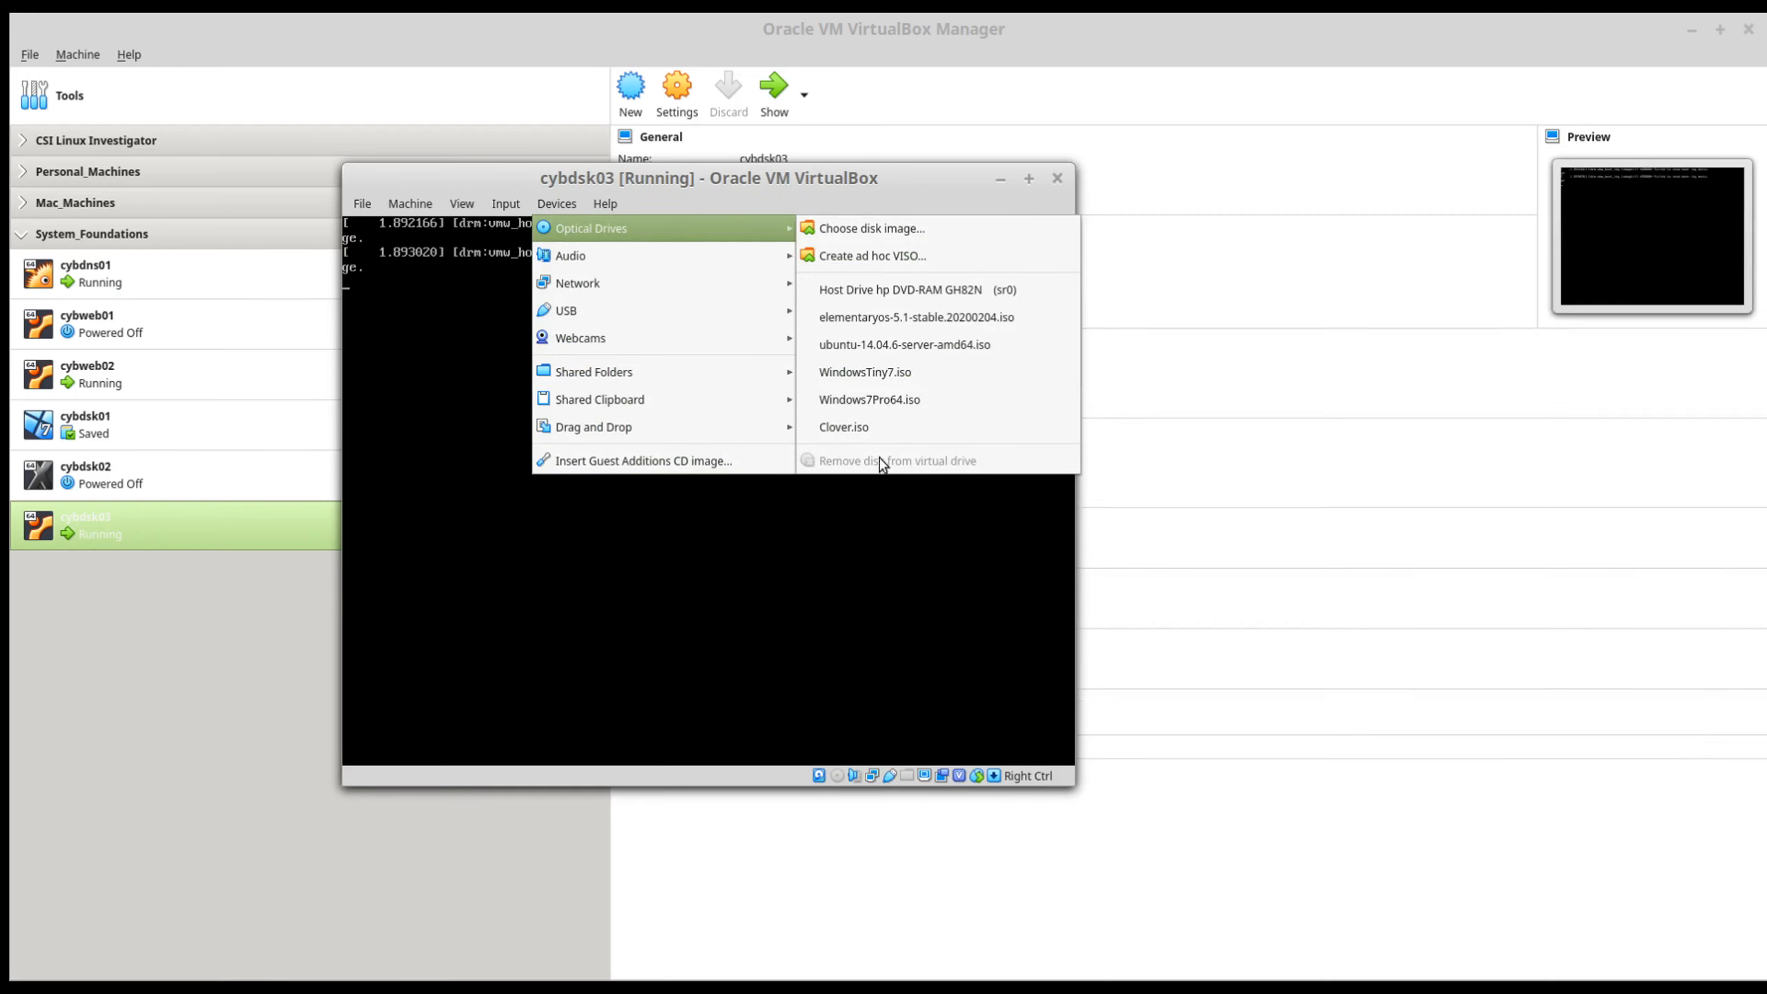
Step: Go through the elementary OS welcome assistant, keeping its suggested options, and finish it
click(555, 178)
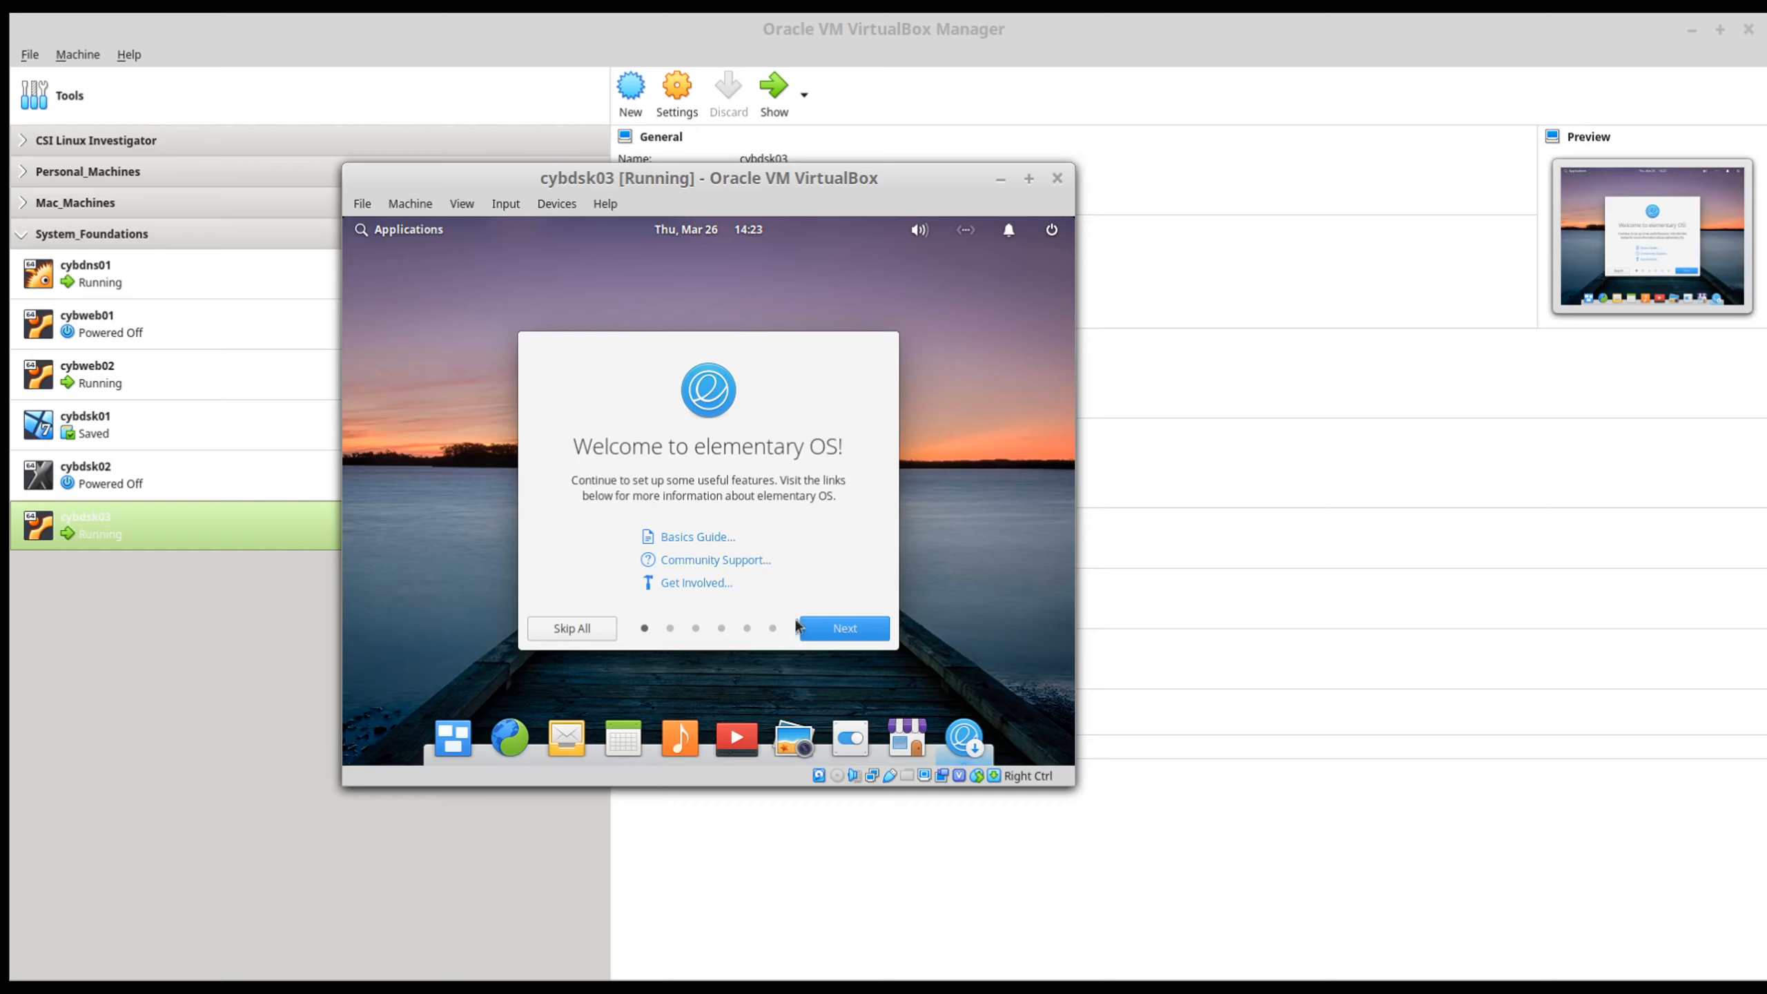
click(828, 630)
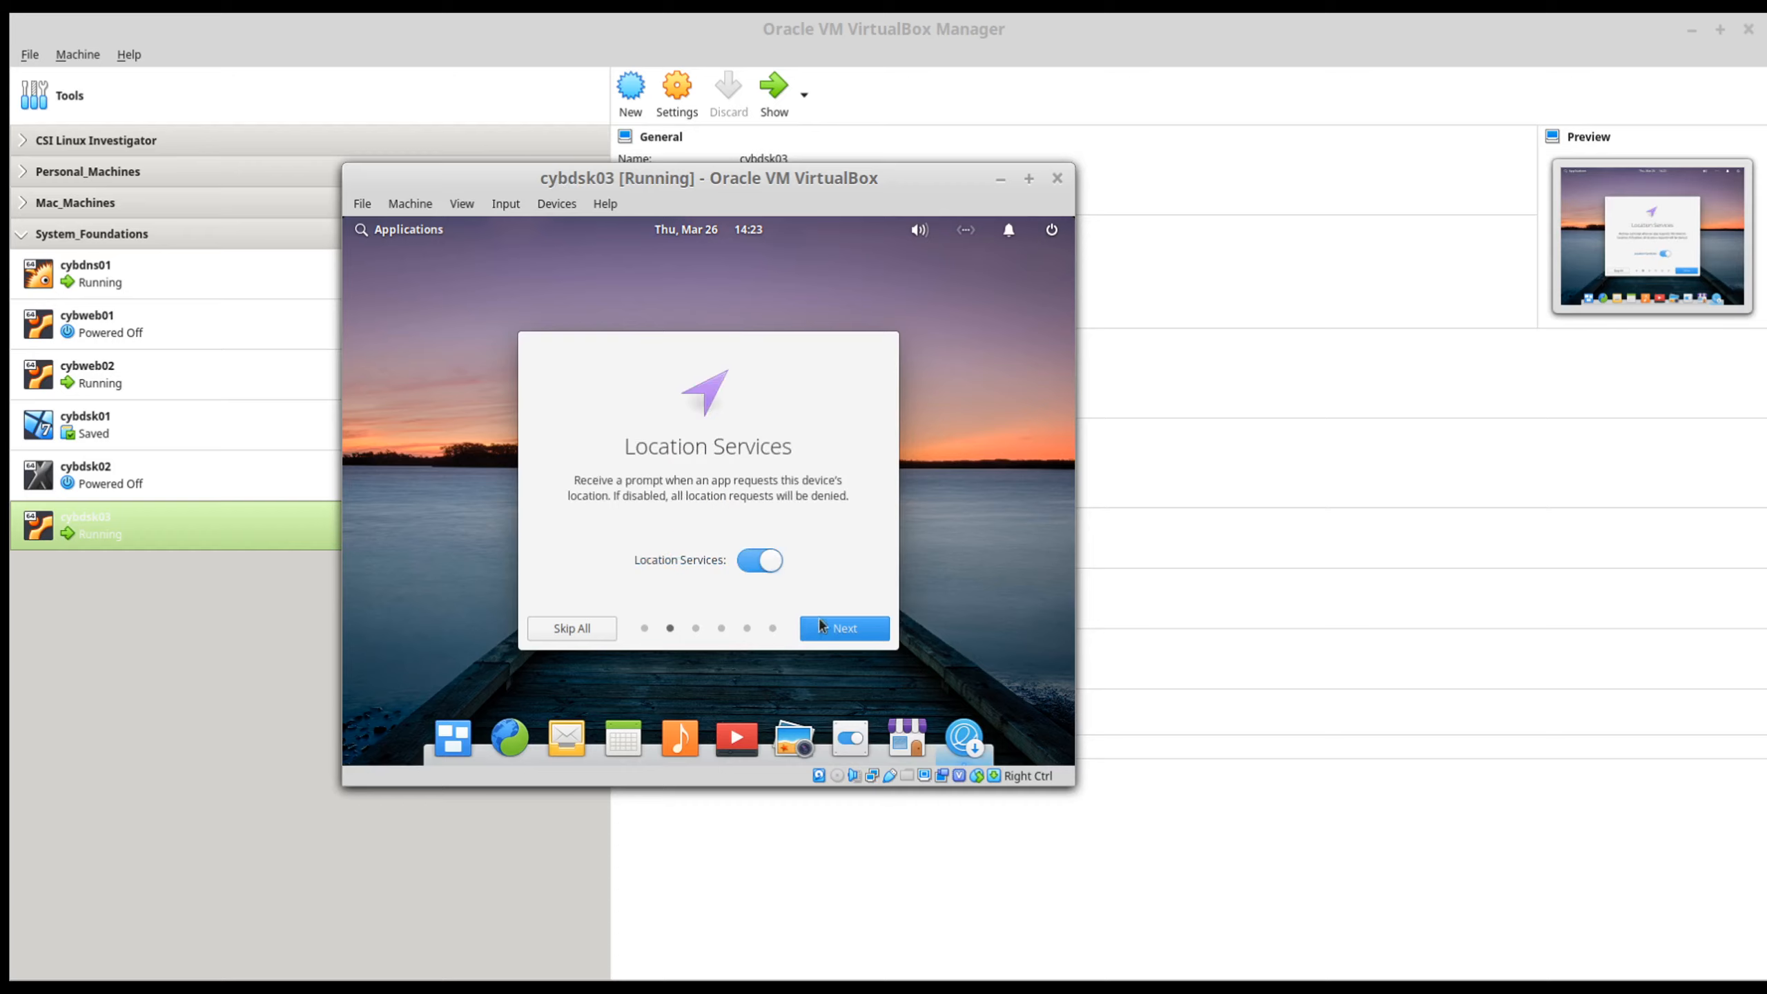
click(823, 624)
click(841, 628)
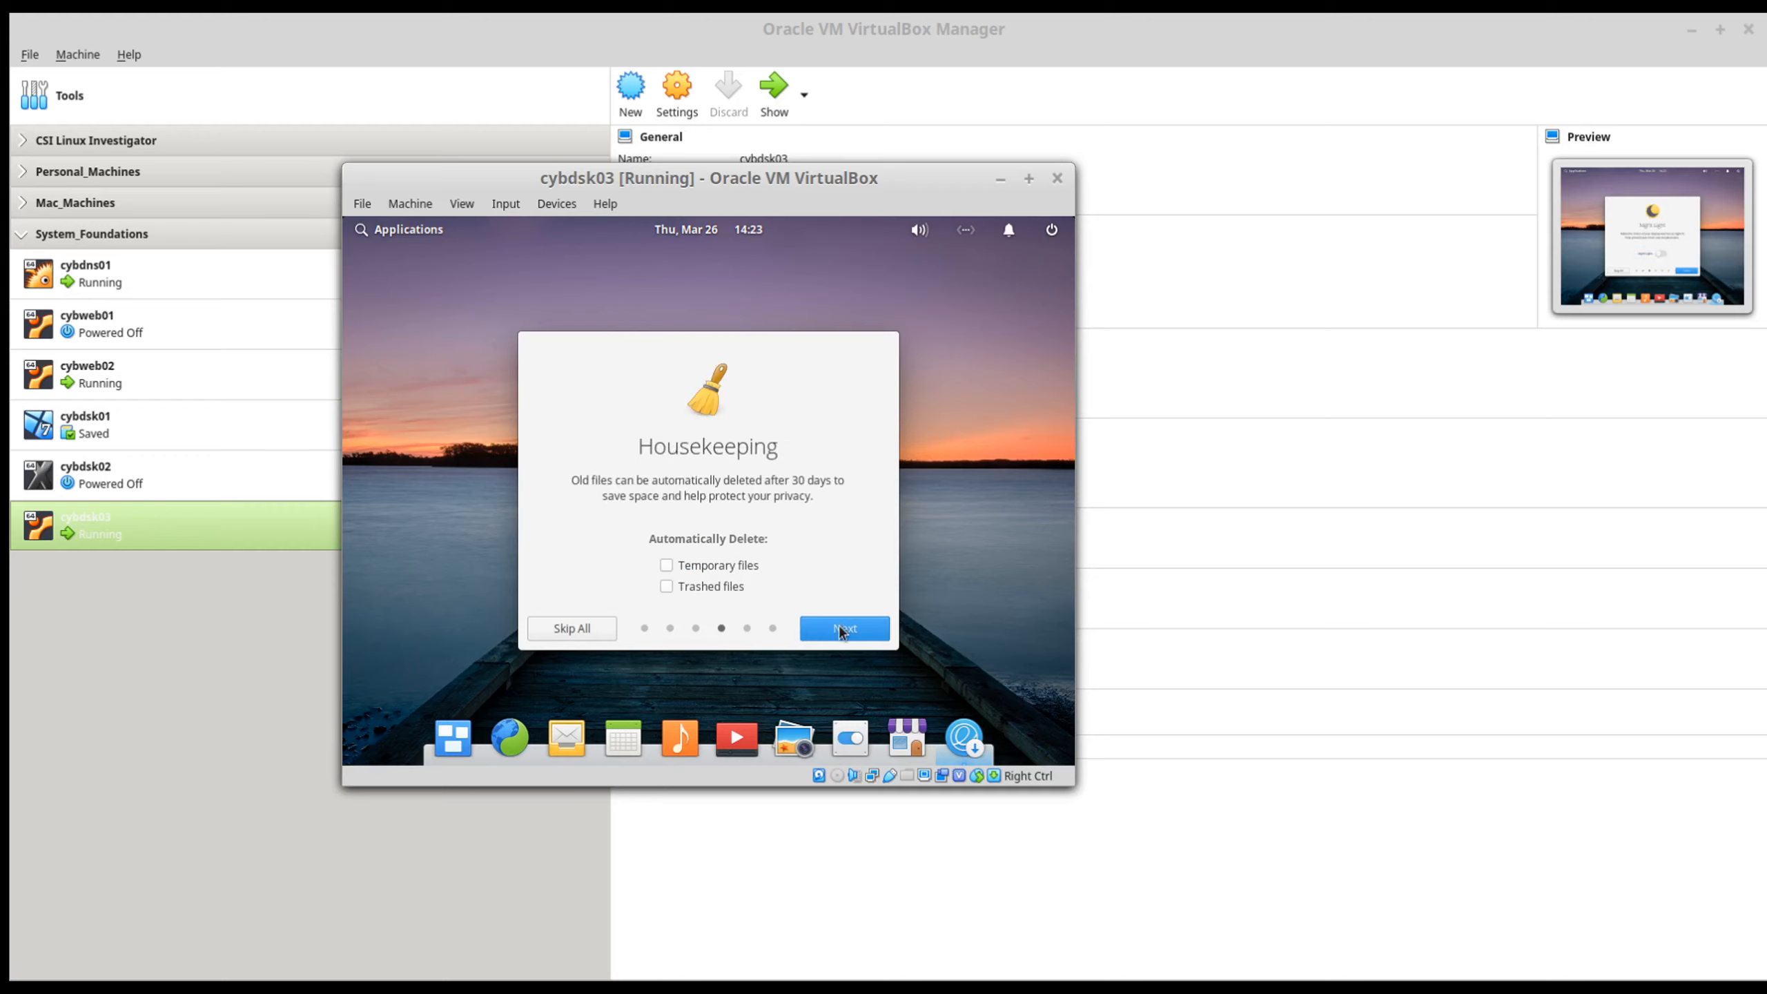
click(853, 630)
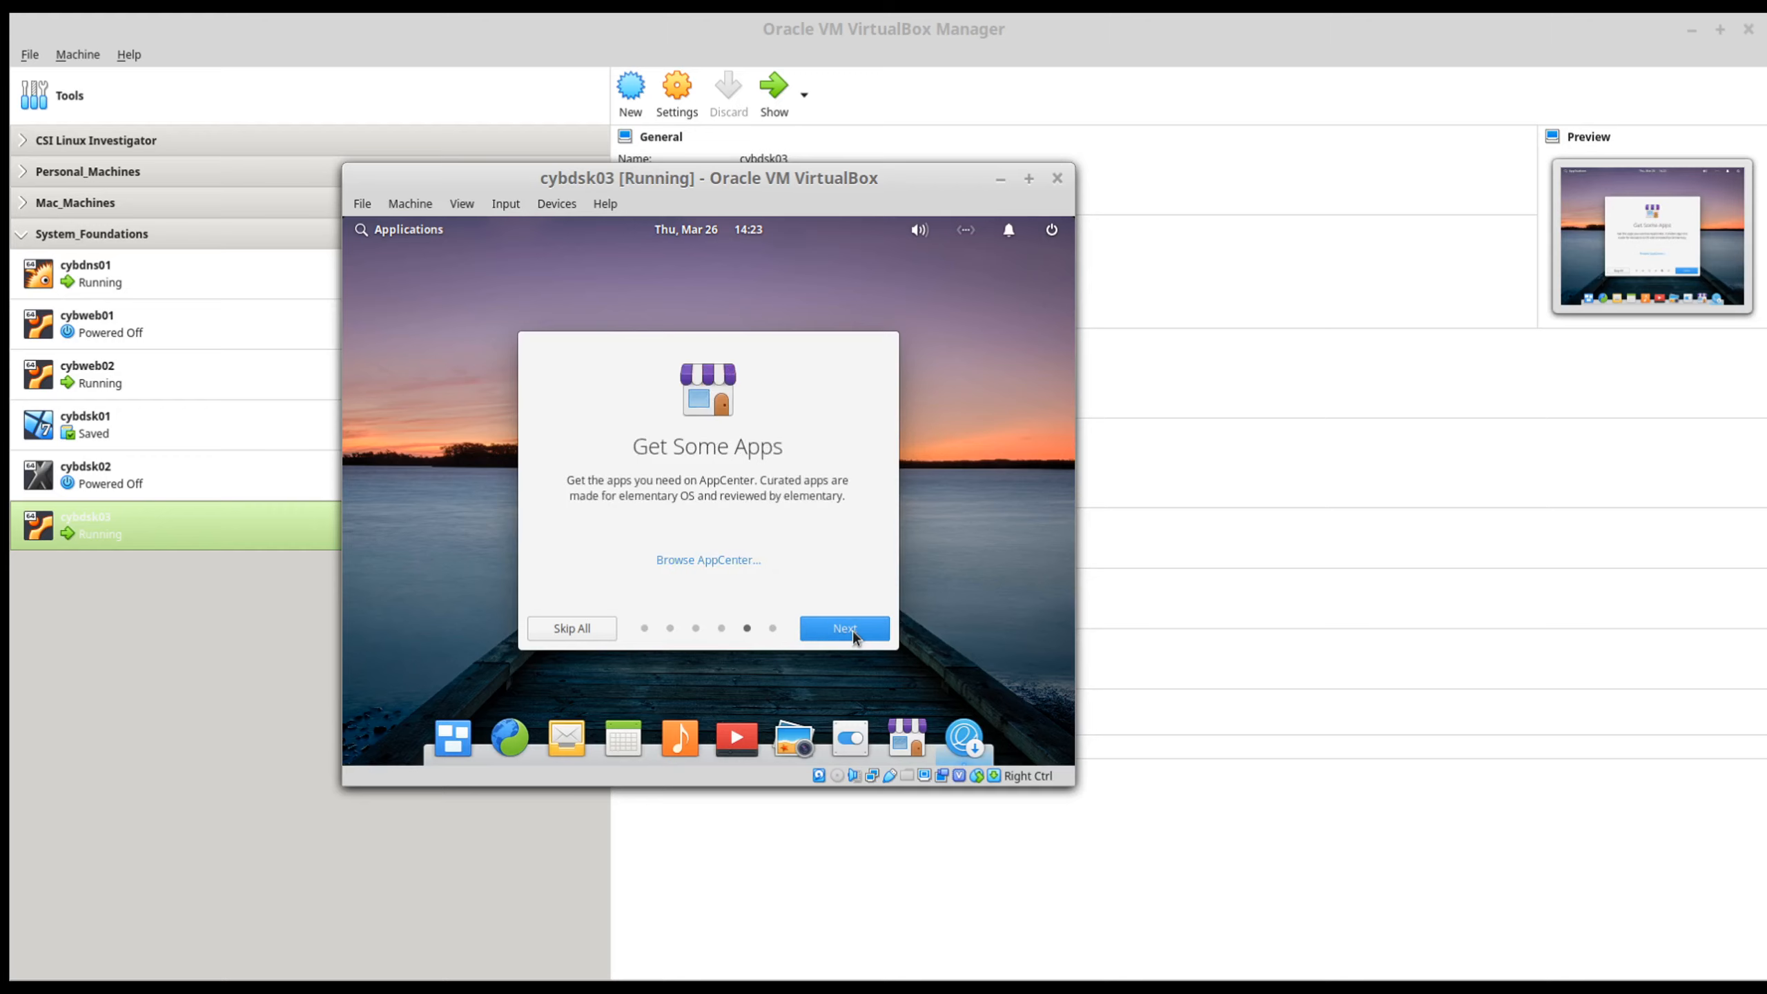
click(853, 630)
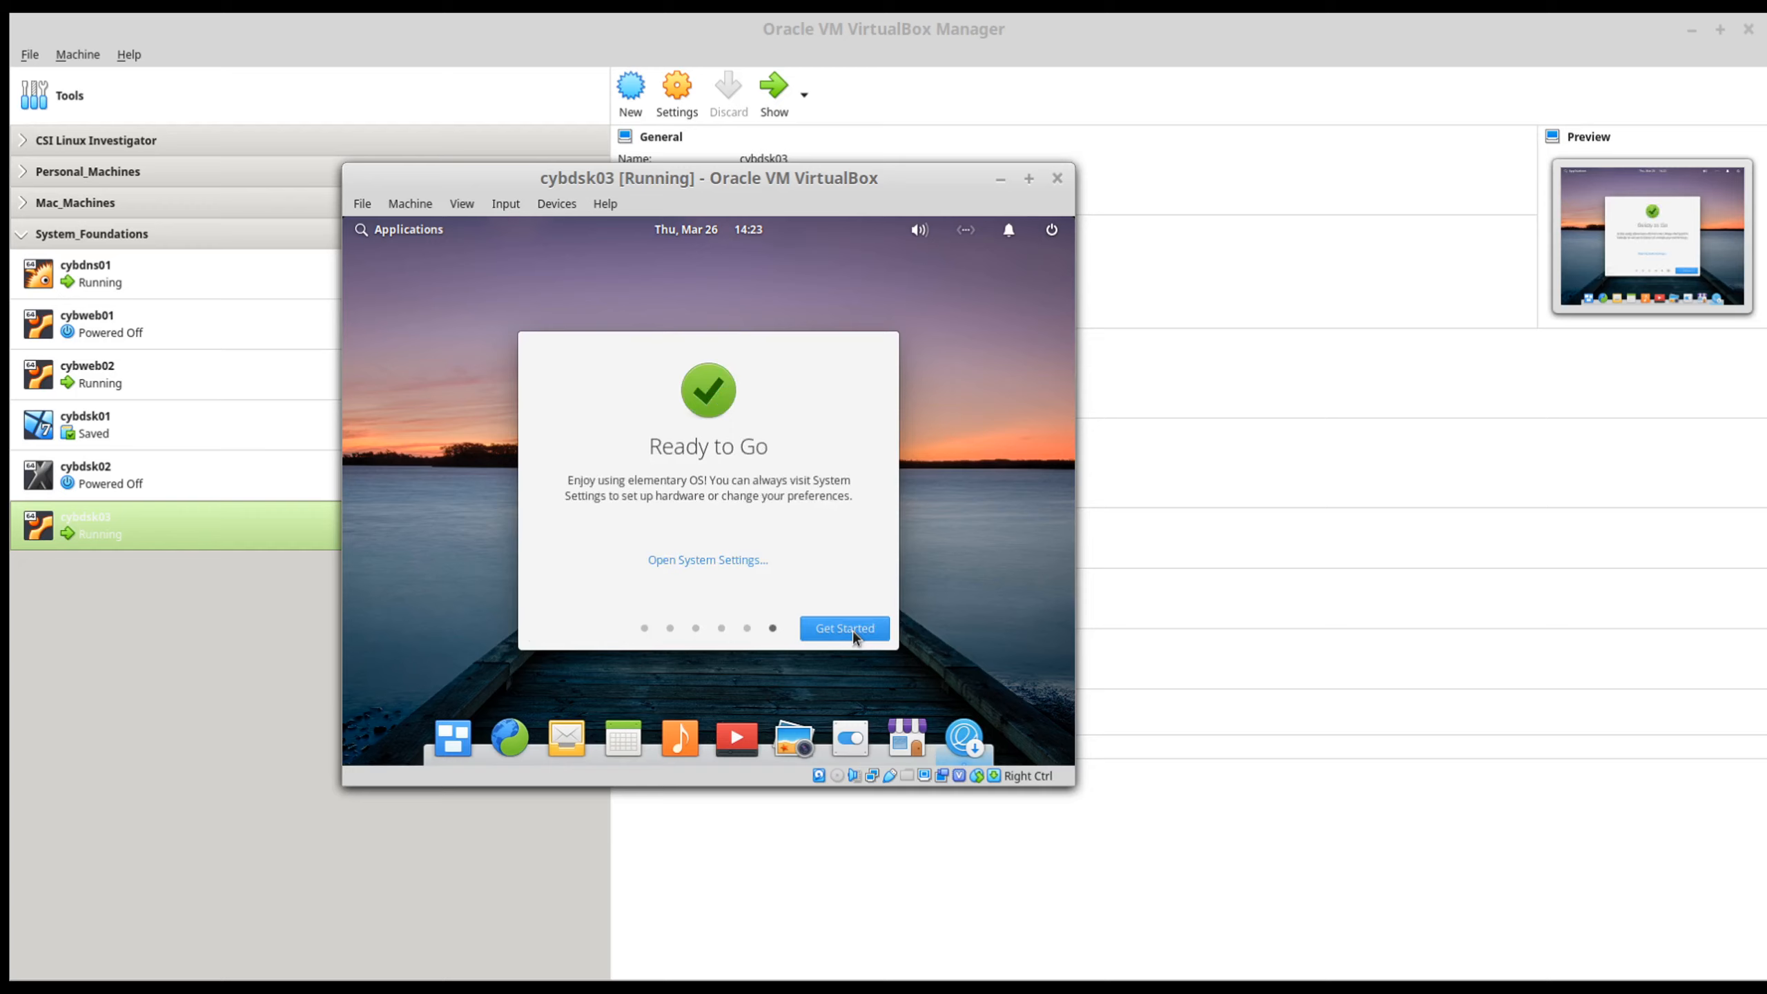
click(853, 630)
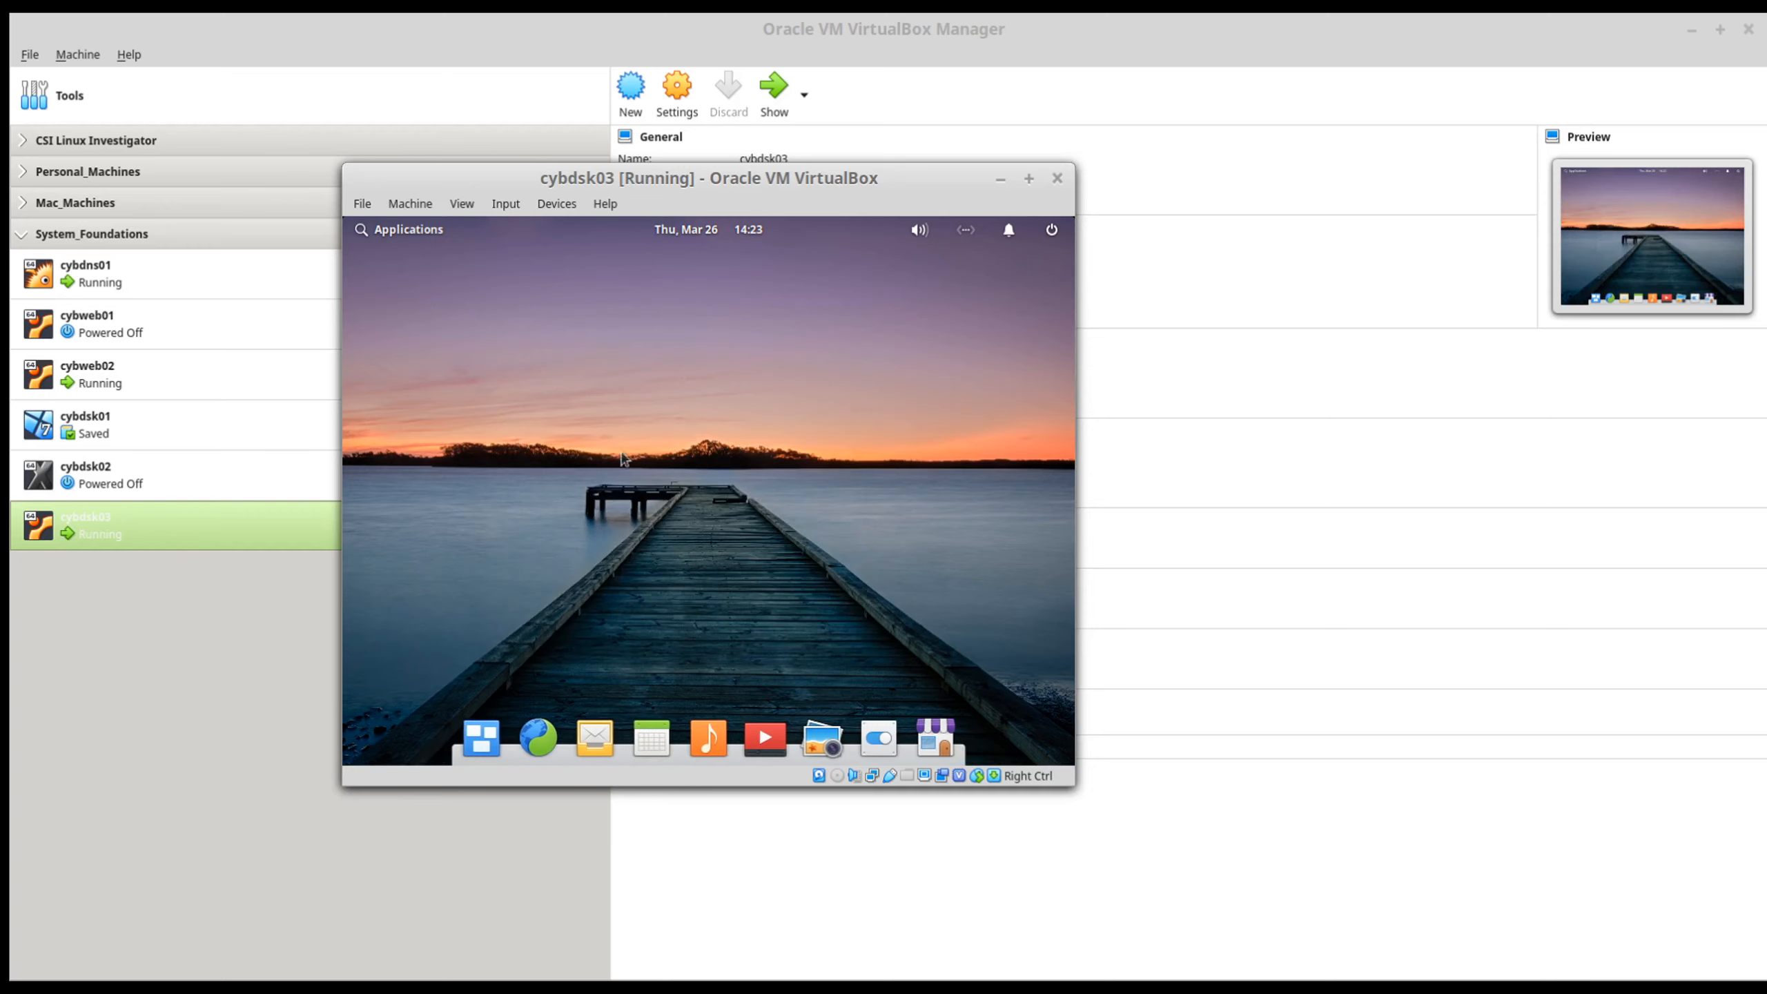
Step: Reposition and enlarge the cybdsk03 window, and insert the Guest Additions CD image into the machine
drag(737, 185, 558, 110)
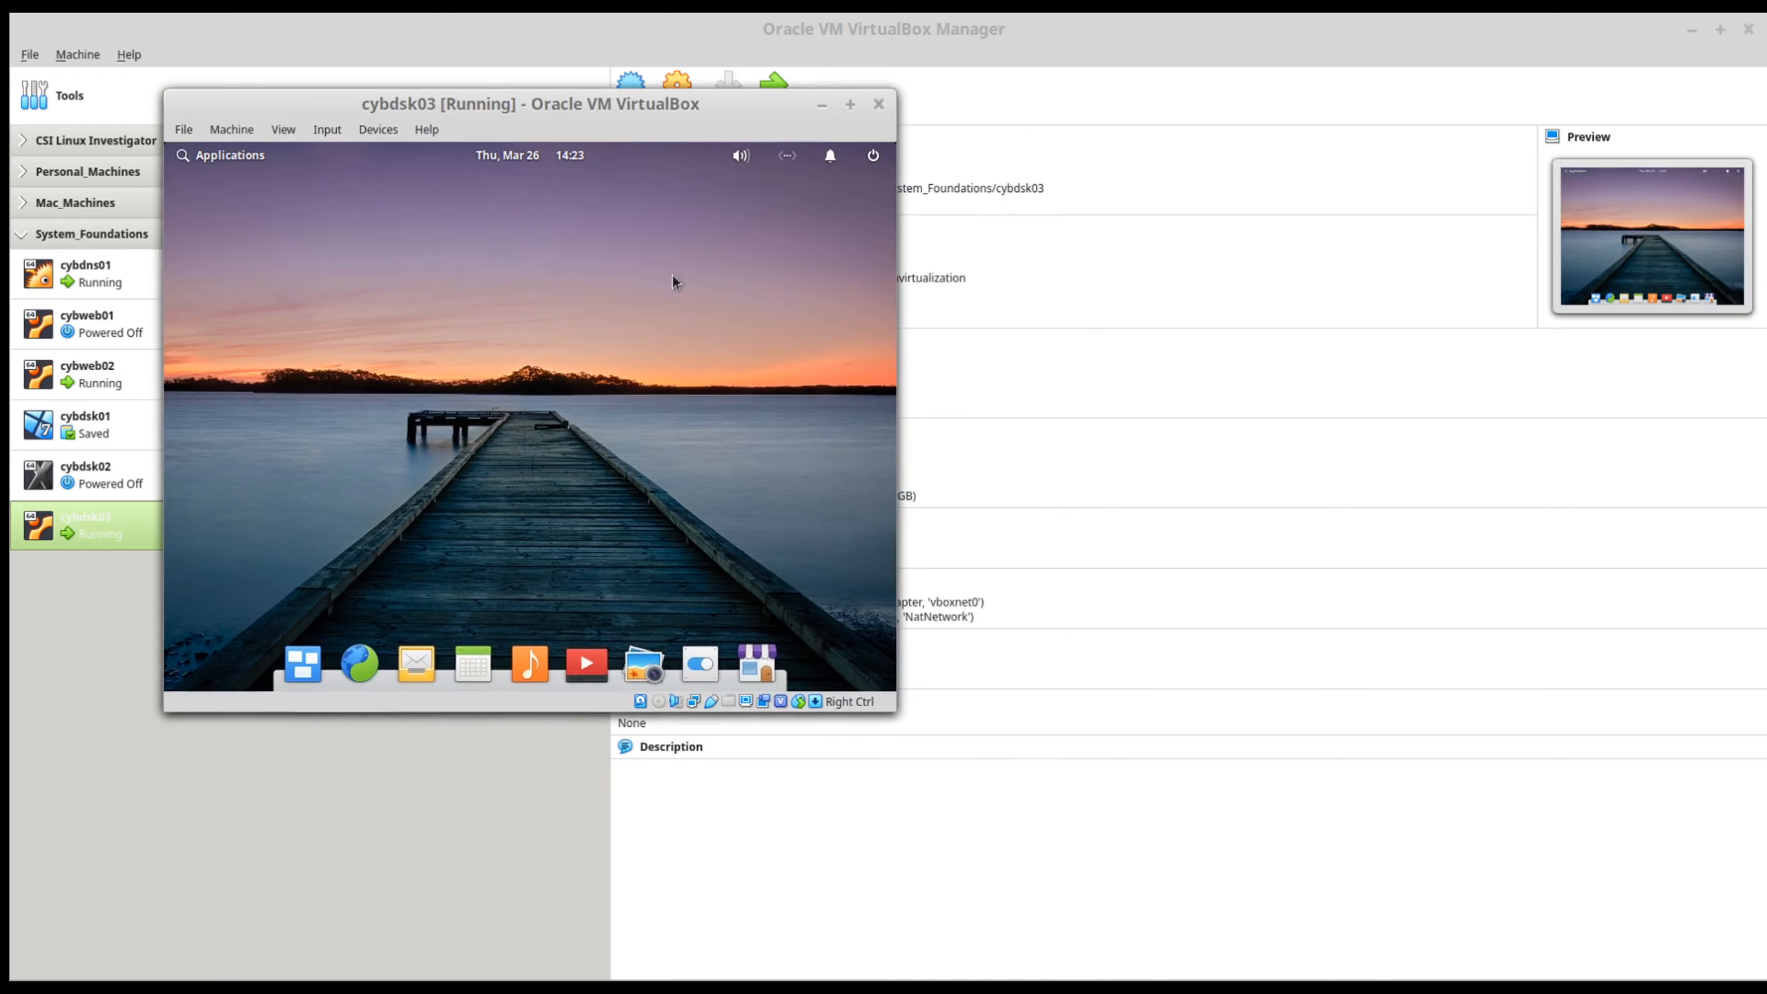
drag(897, 699, 1389, 936)
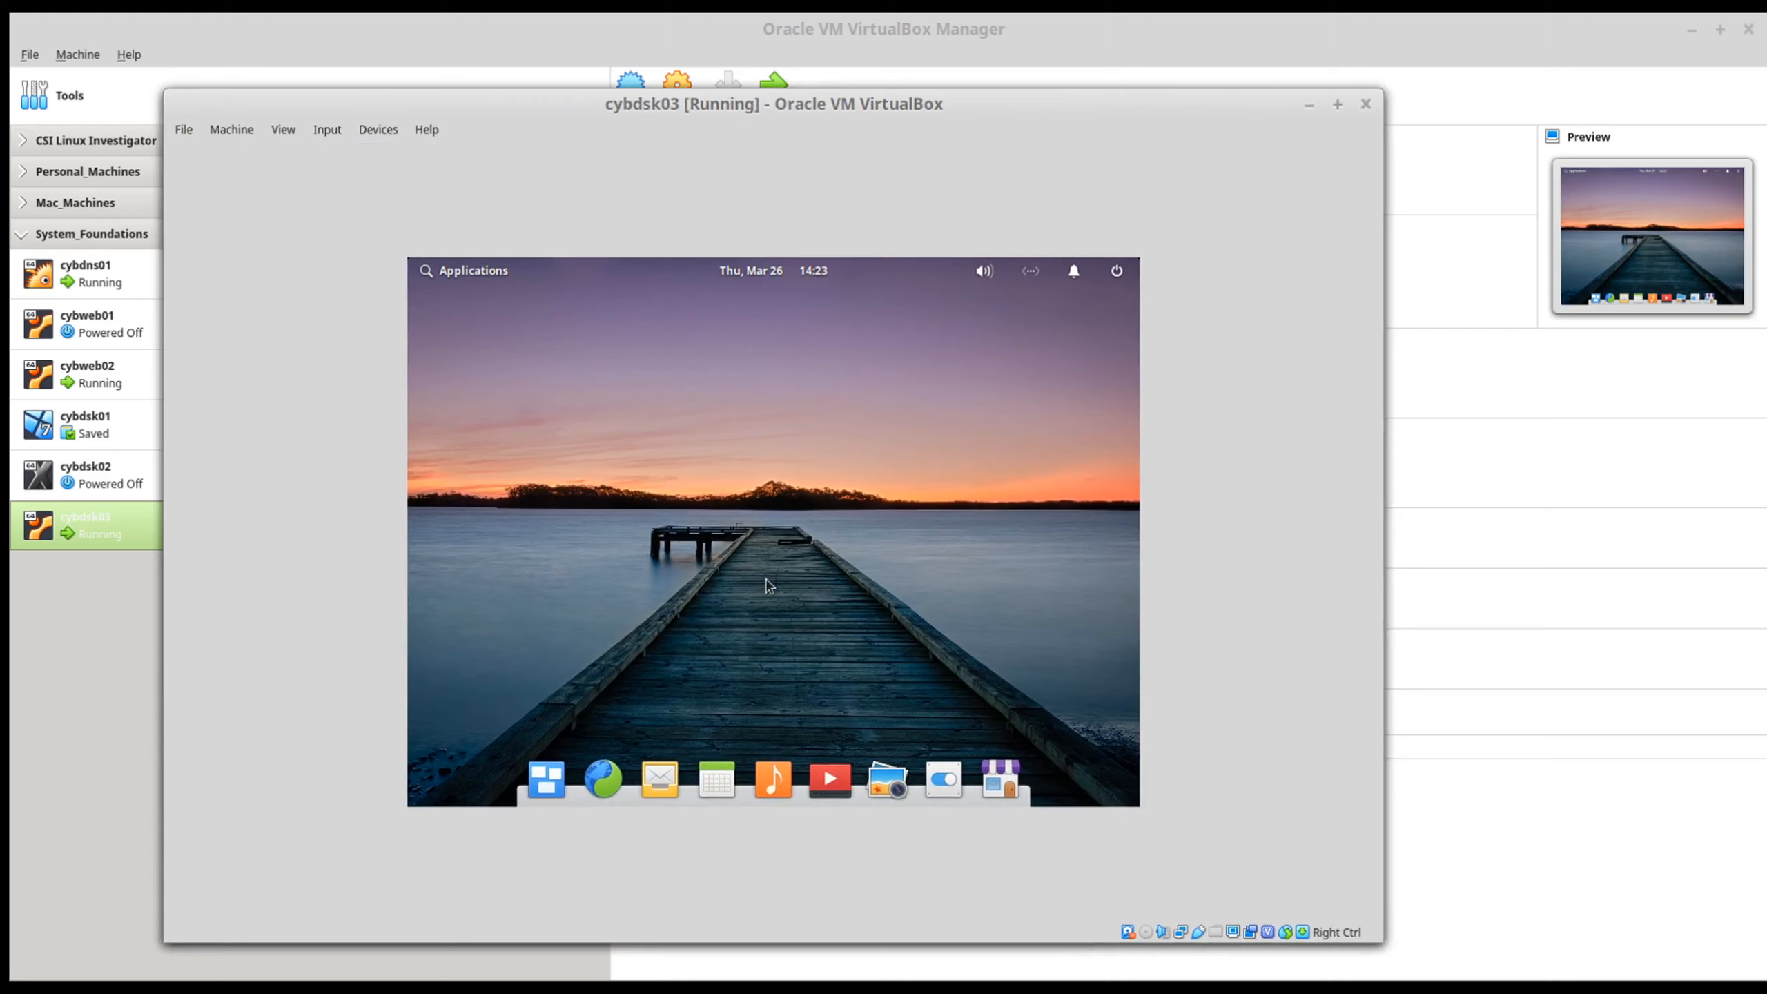
click(372, 131)
click(445, 380)
Step: Find and open the Terminal application, and start a root shell with sudo -s using the account password
click(432, 273)
text(ter)
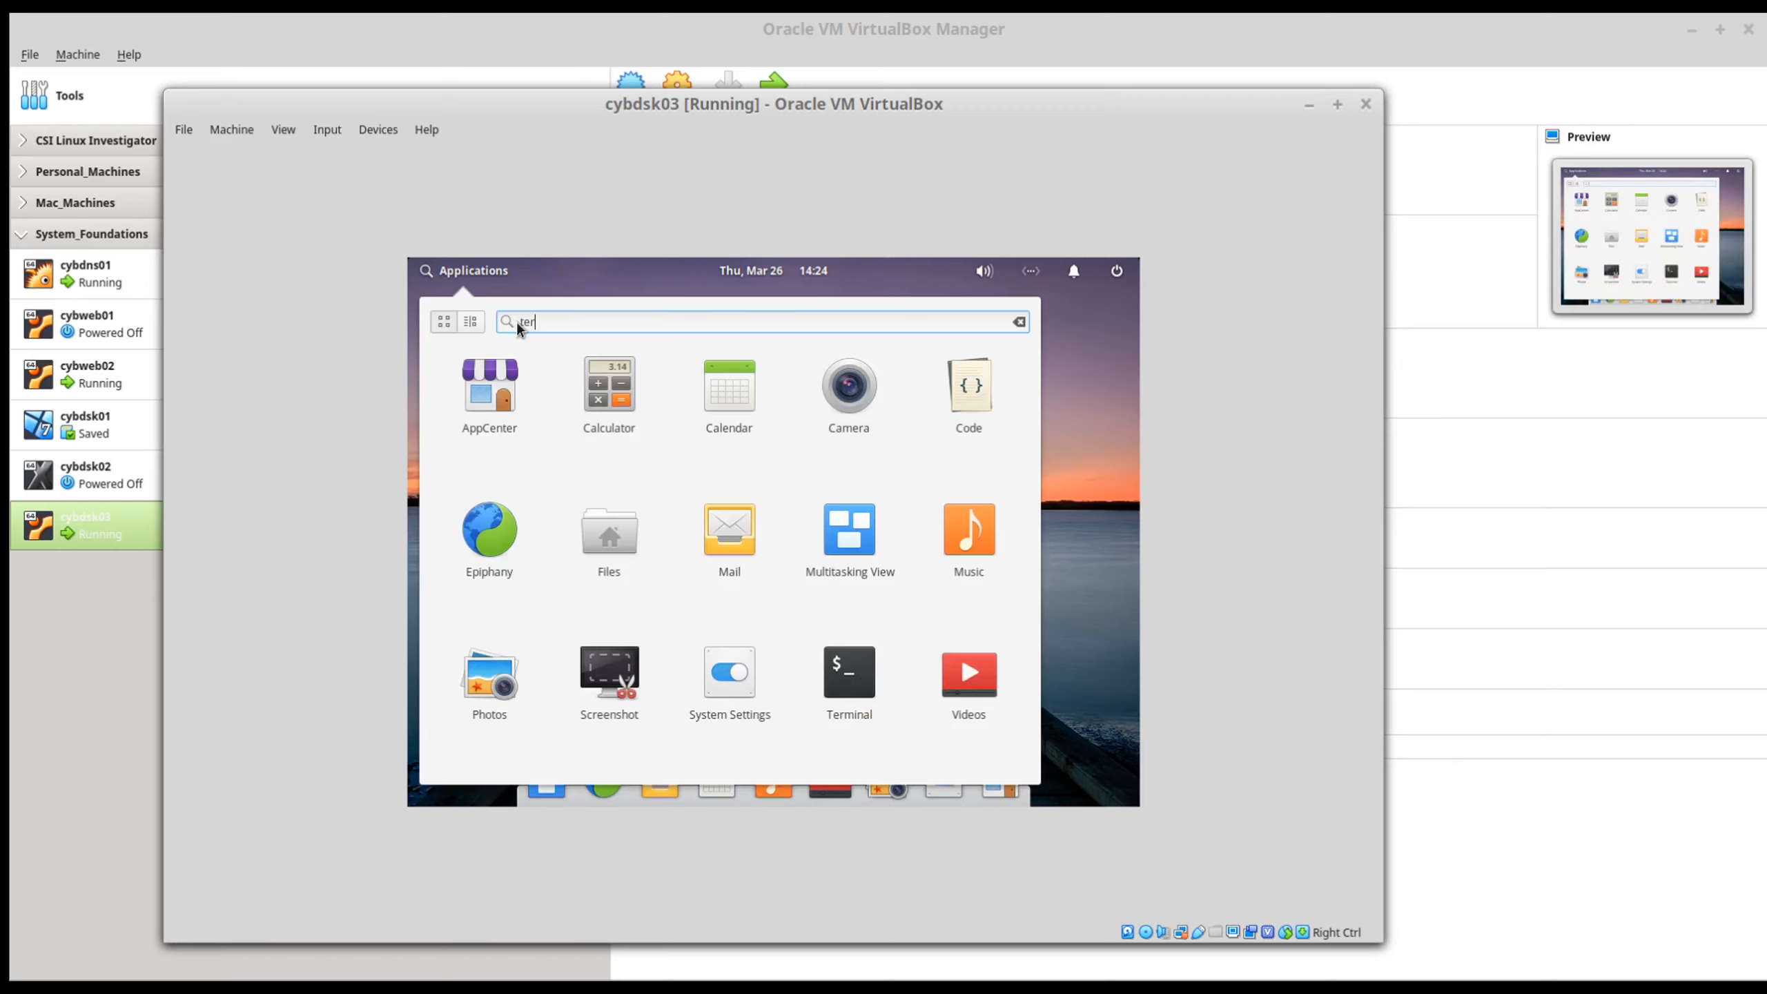
click(497, 390)
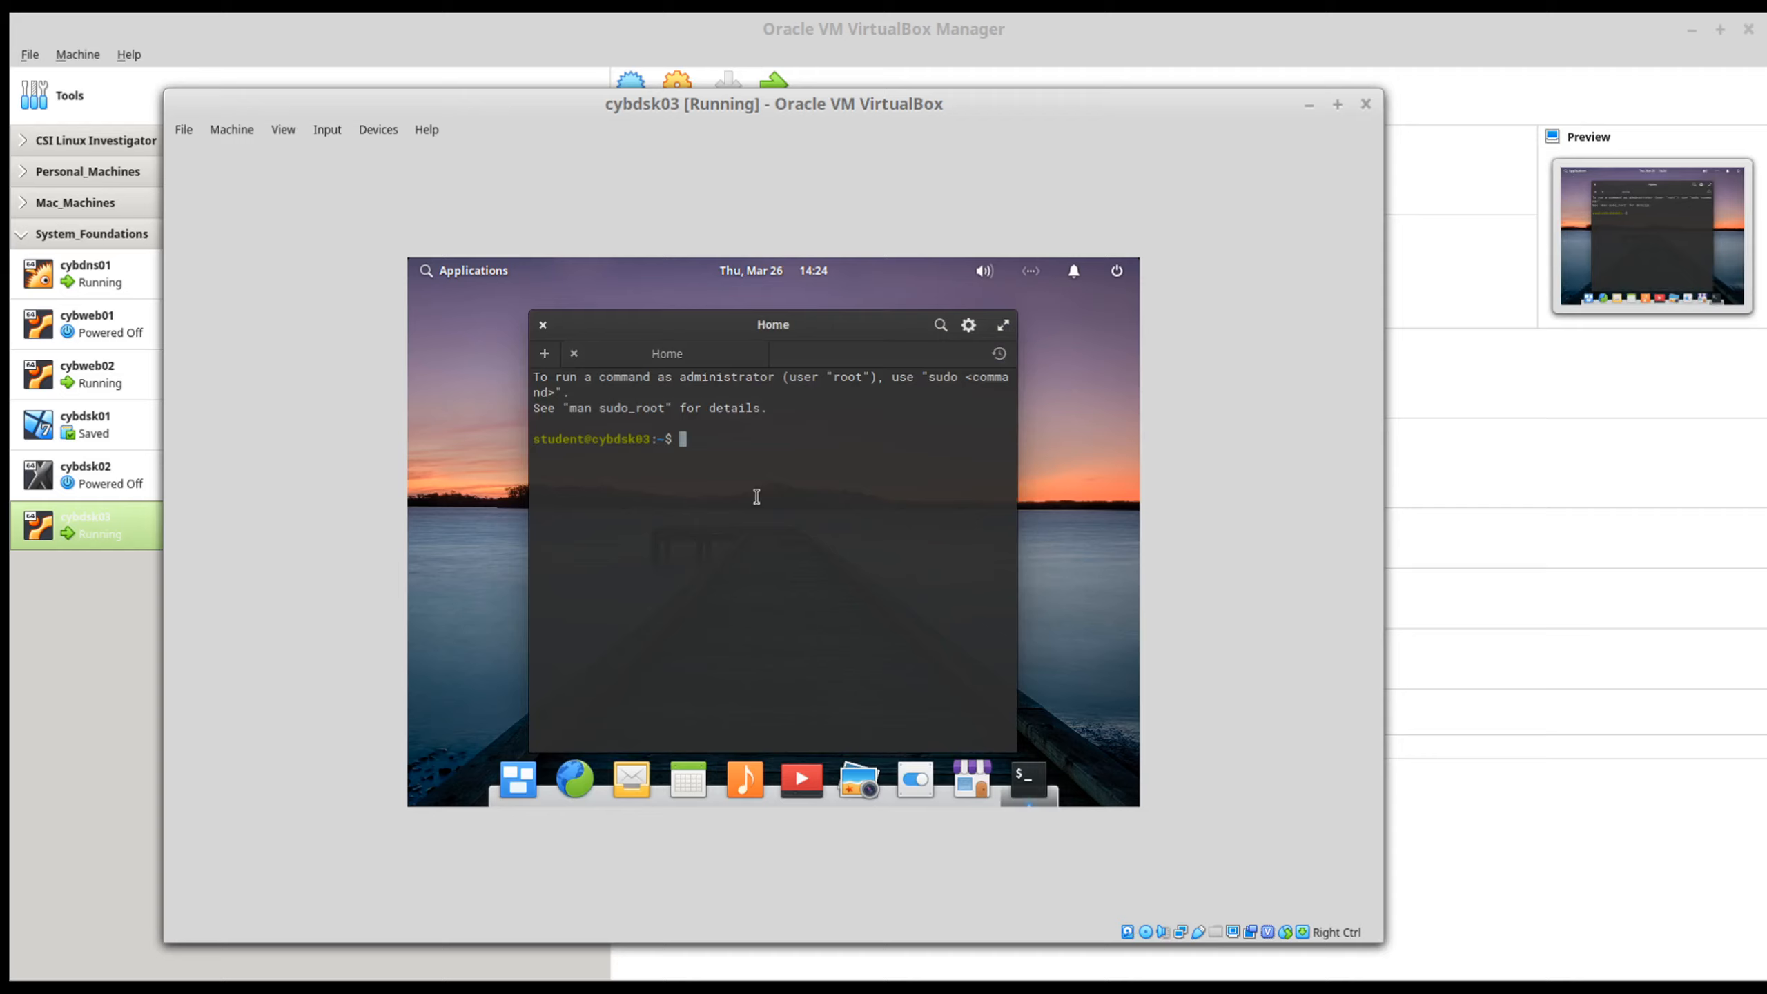
text(sudo -s)
key(Return)
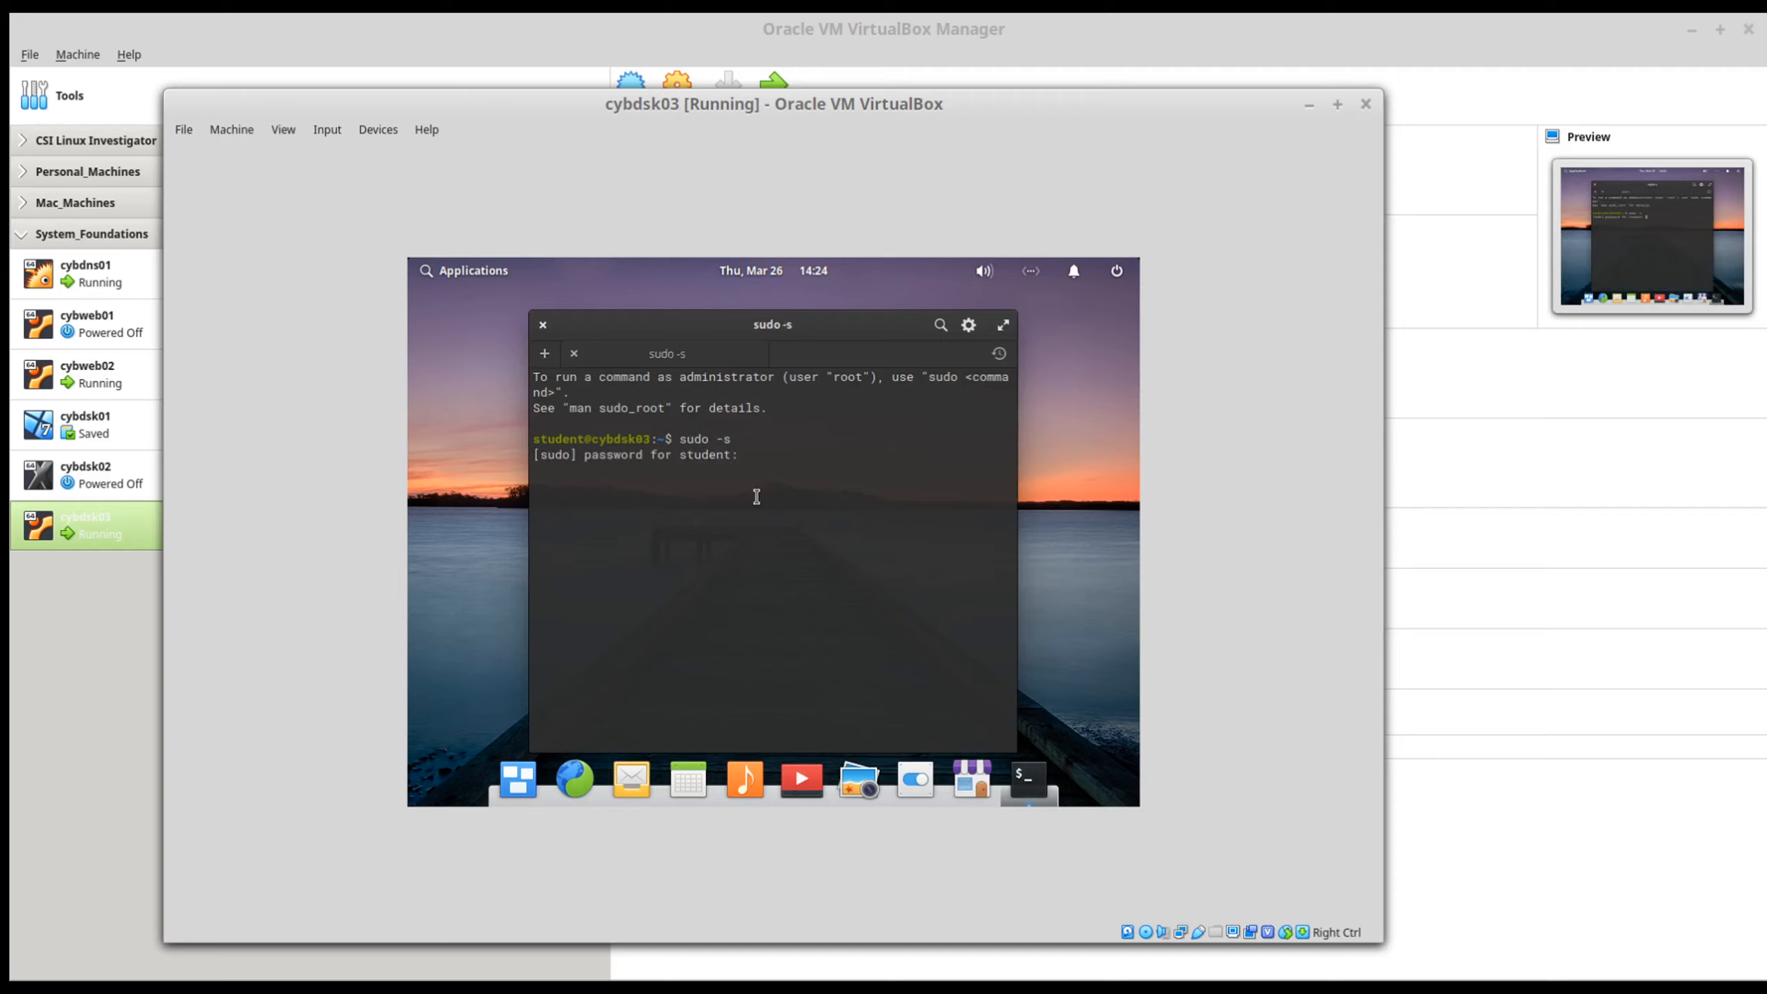
text(Password1)
key(Return)
Step: List the machine's block devices with lsblk, discarding the unfinished cd command
text(cd /me)
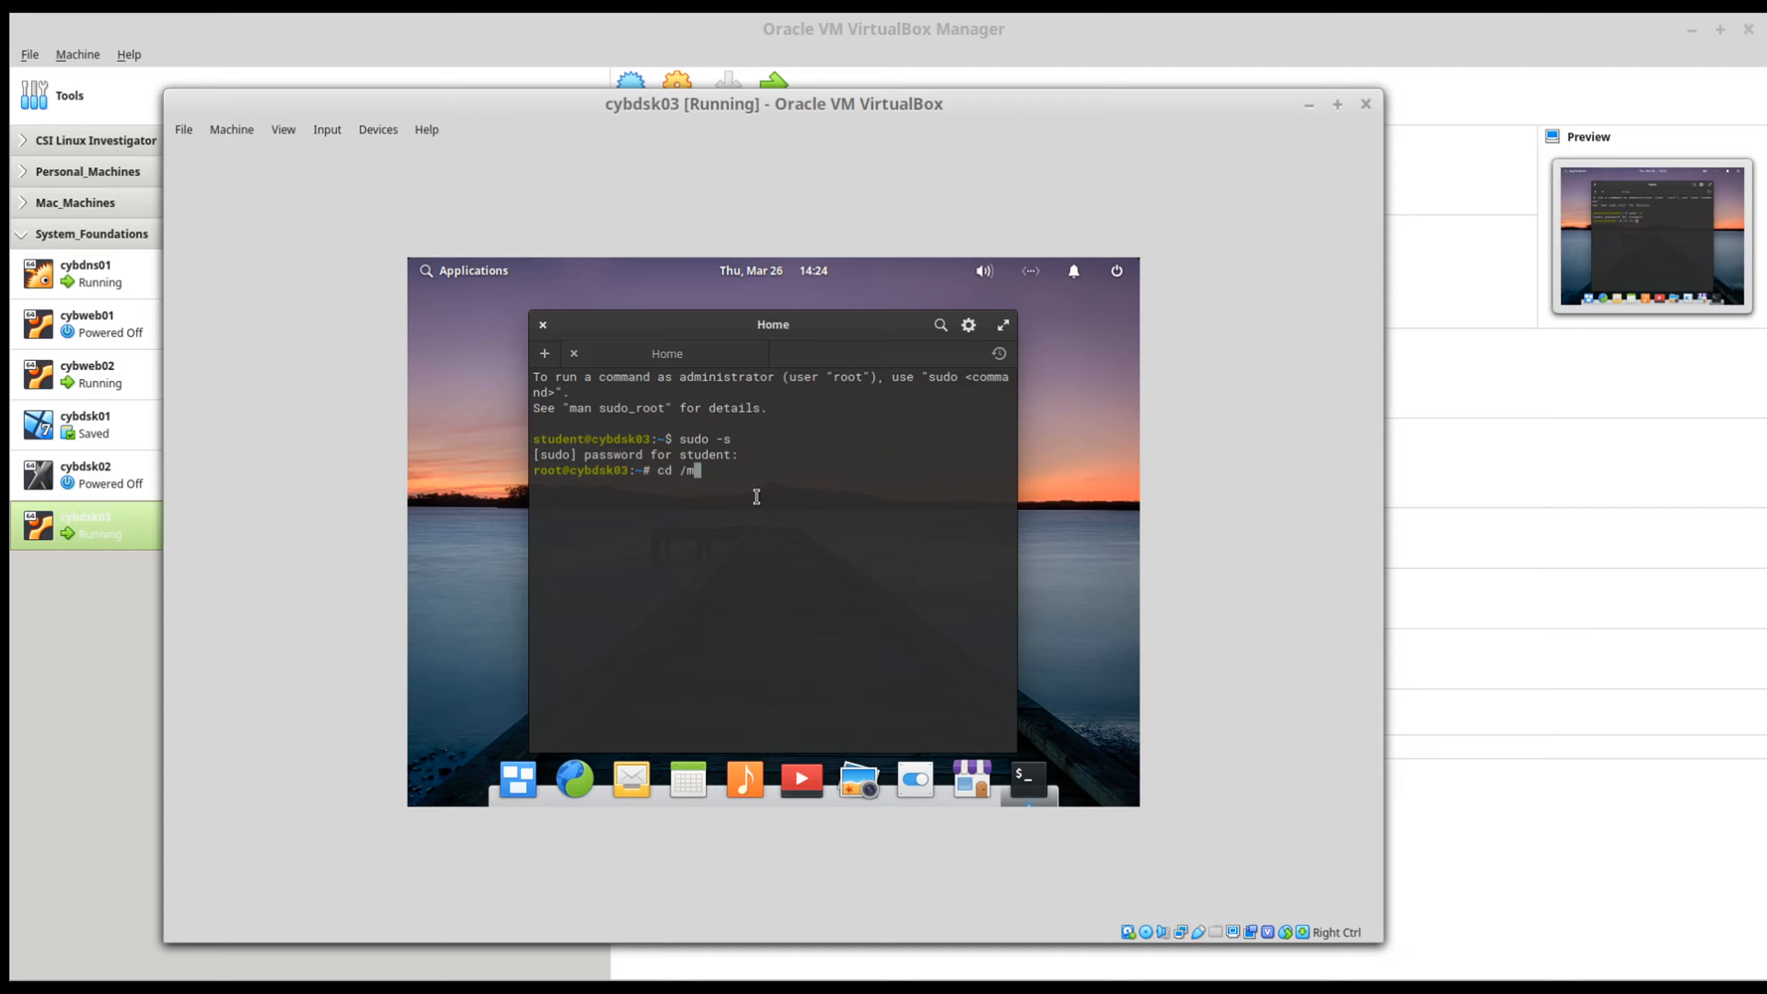
key(Tab)
key(BackSpace)
key(BackSpace)
key(BackSpace)
key(BackSpace)
key(BackSpace)
key(BackSpace)
key(BackSpace)
key(BackSpace)
key(BackSpace)
key(BackSpace)
text(lsblk)
key(Return)
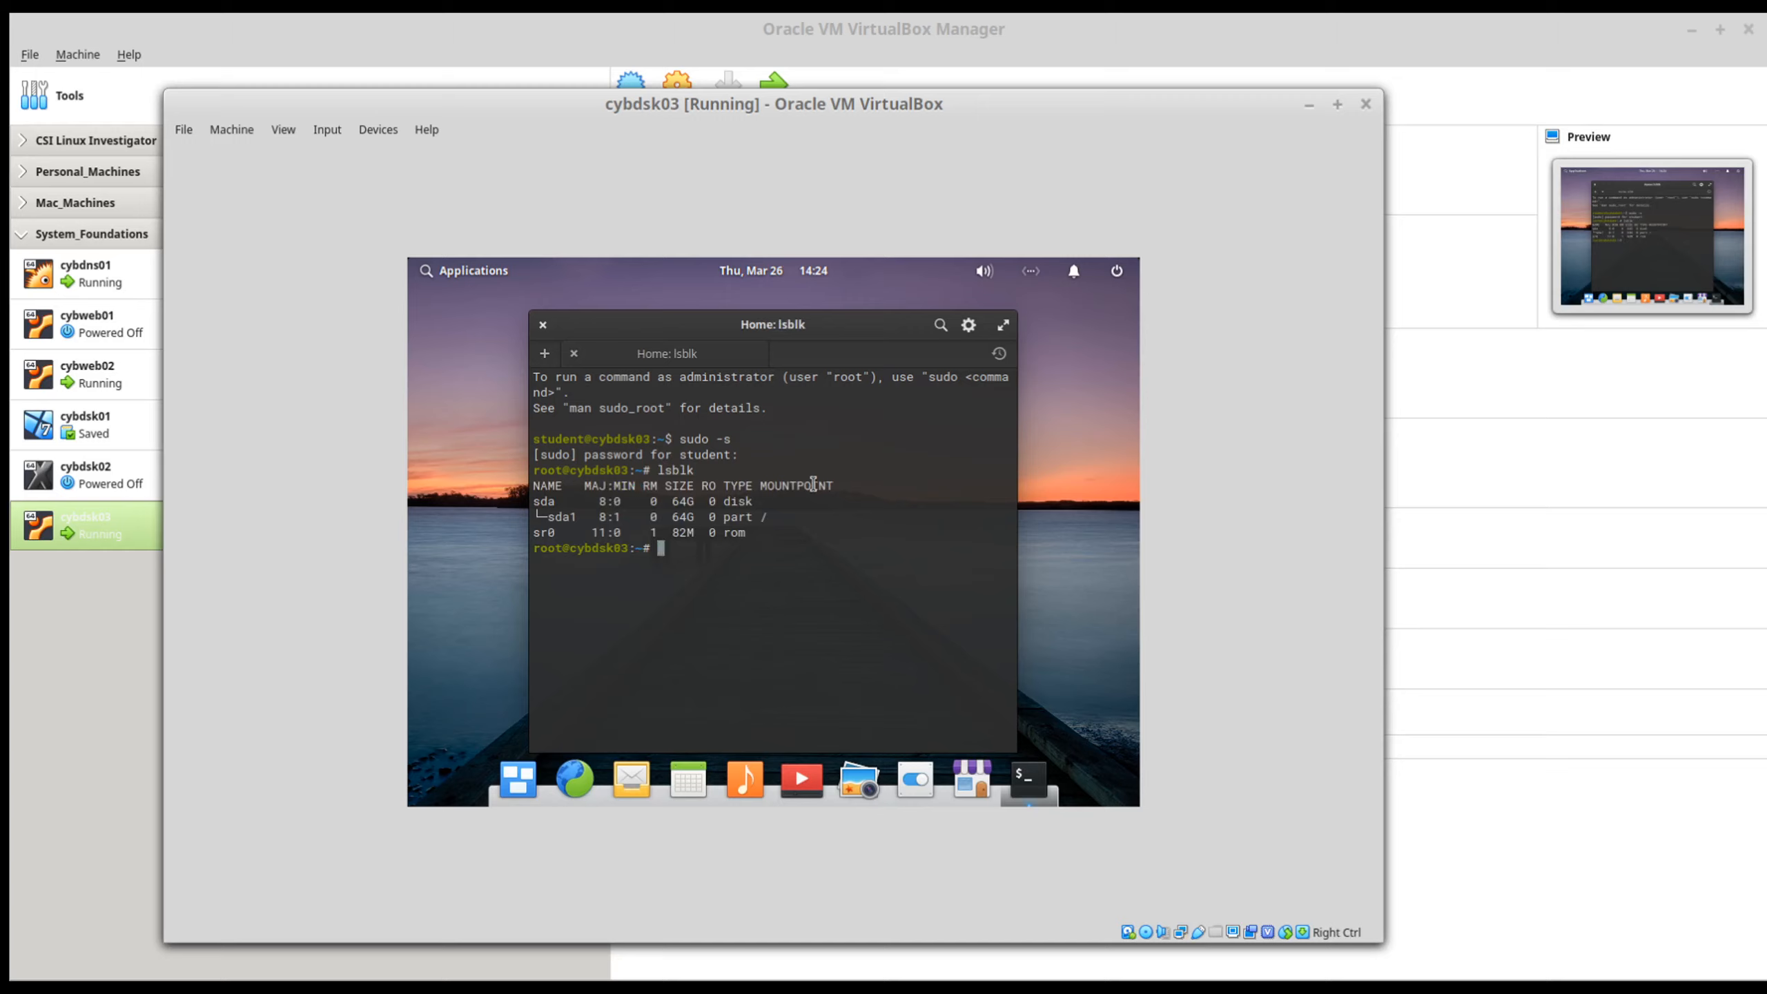
Step: Mount /dev/sr0 on /mnt/ and change into that directory
text(mount /dev/sr0 /mnt/)
key(Return)
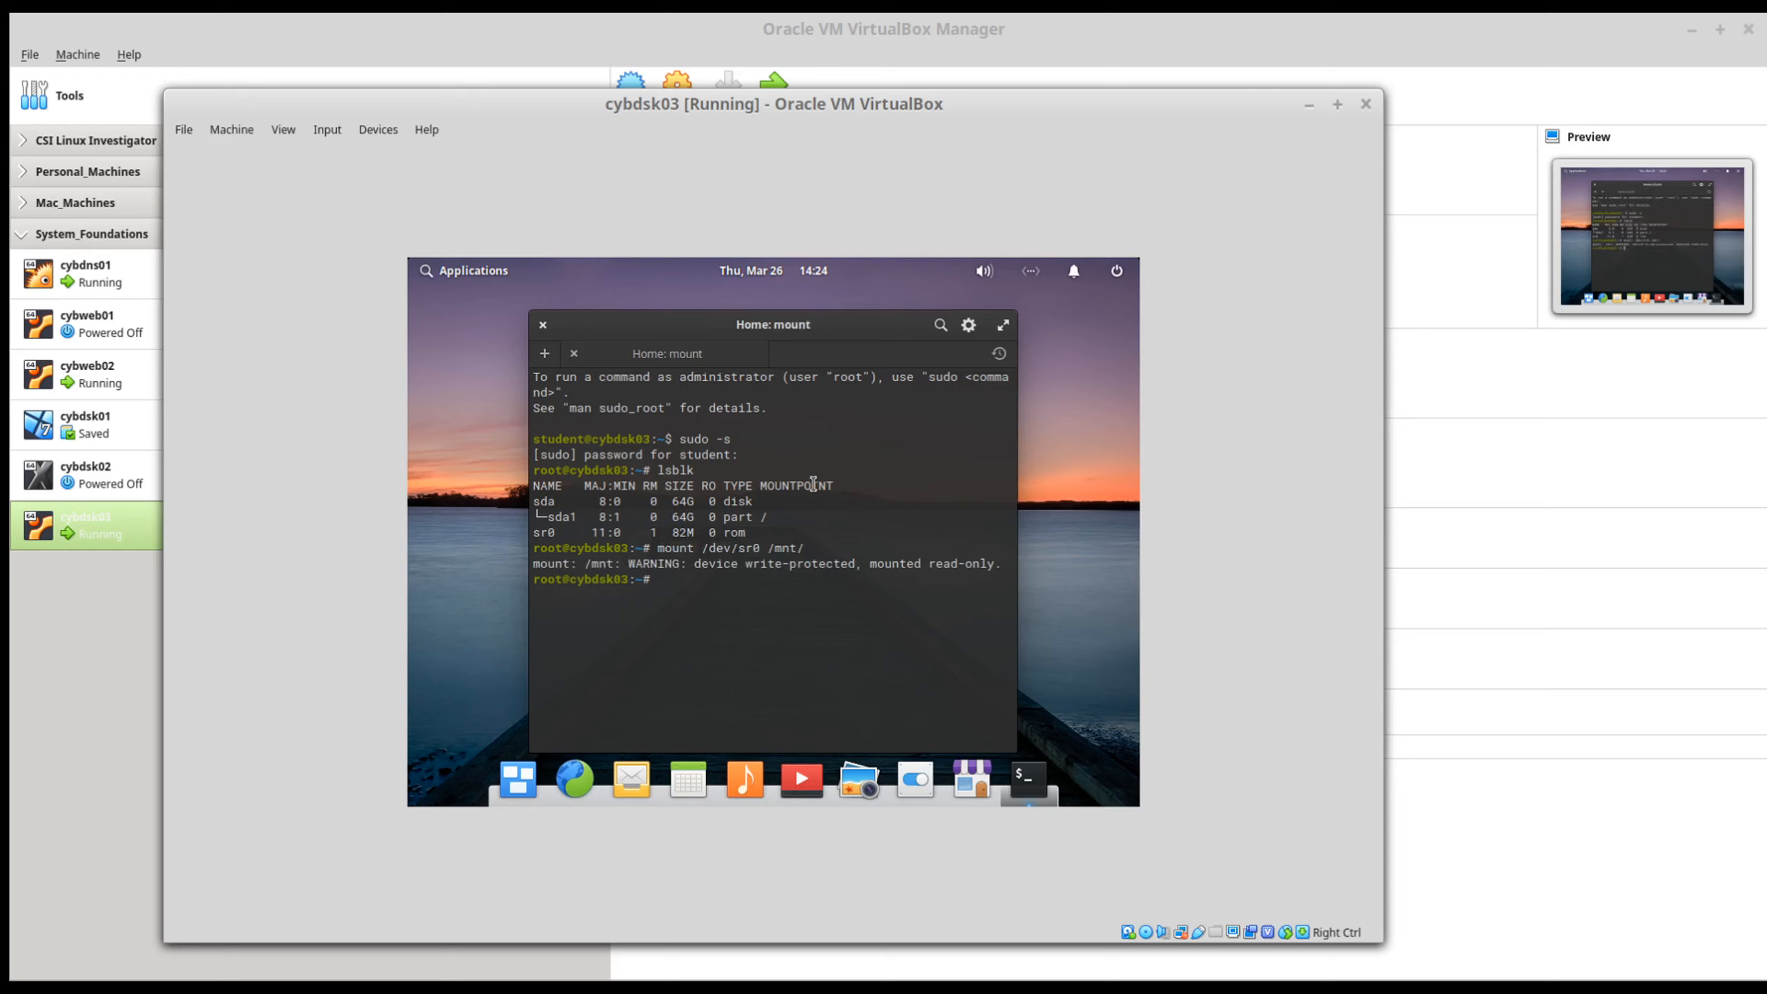
text(cd /mnt/)
key(Return)
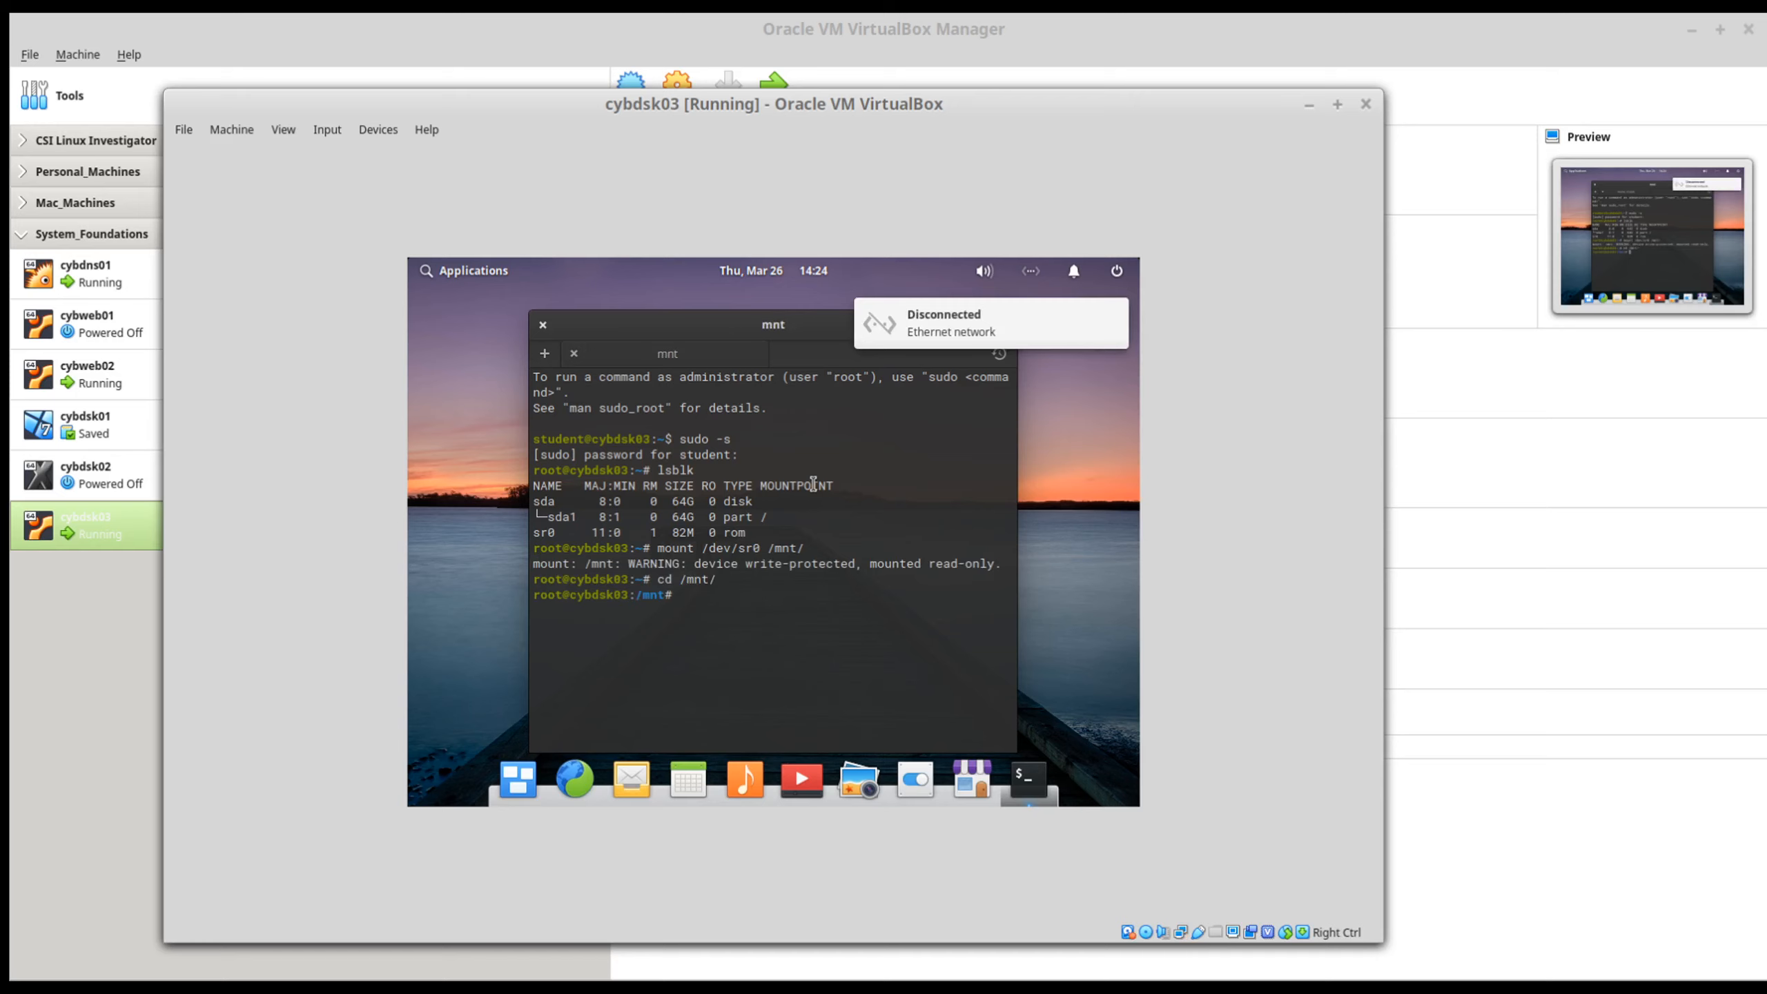
Step: List the mounted disc's files with ll and maximize the terminal window to read the whole listing
text(ll)
key(Return)
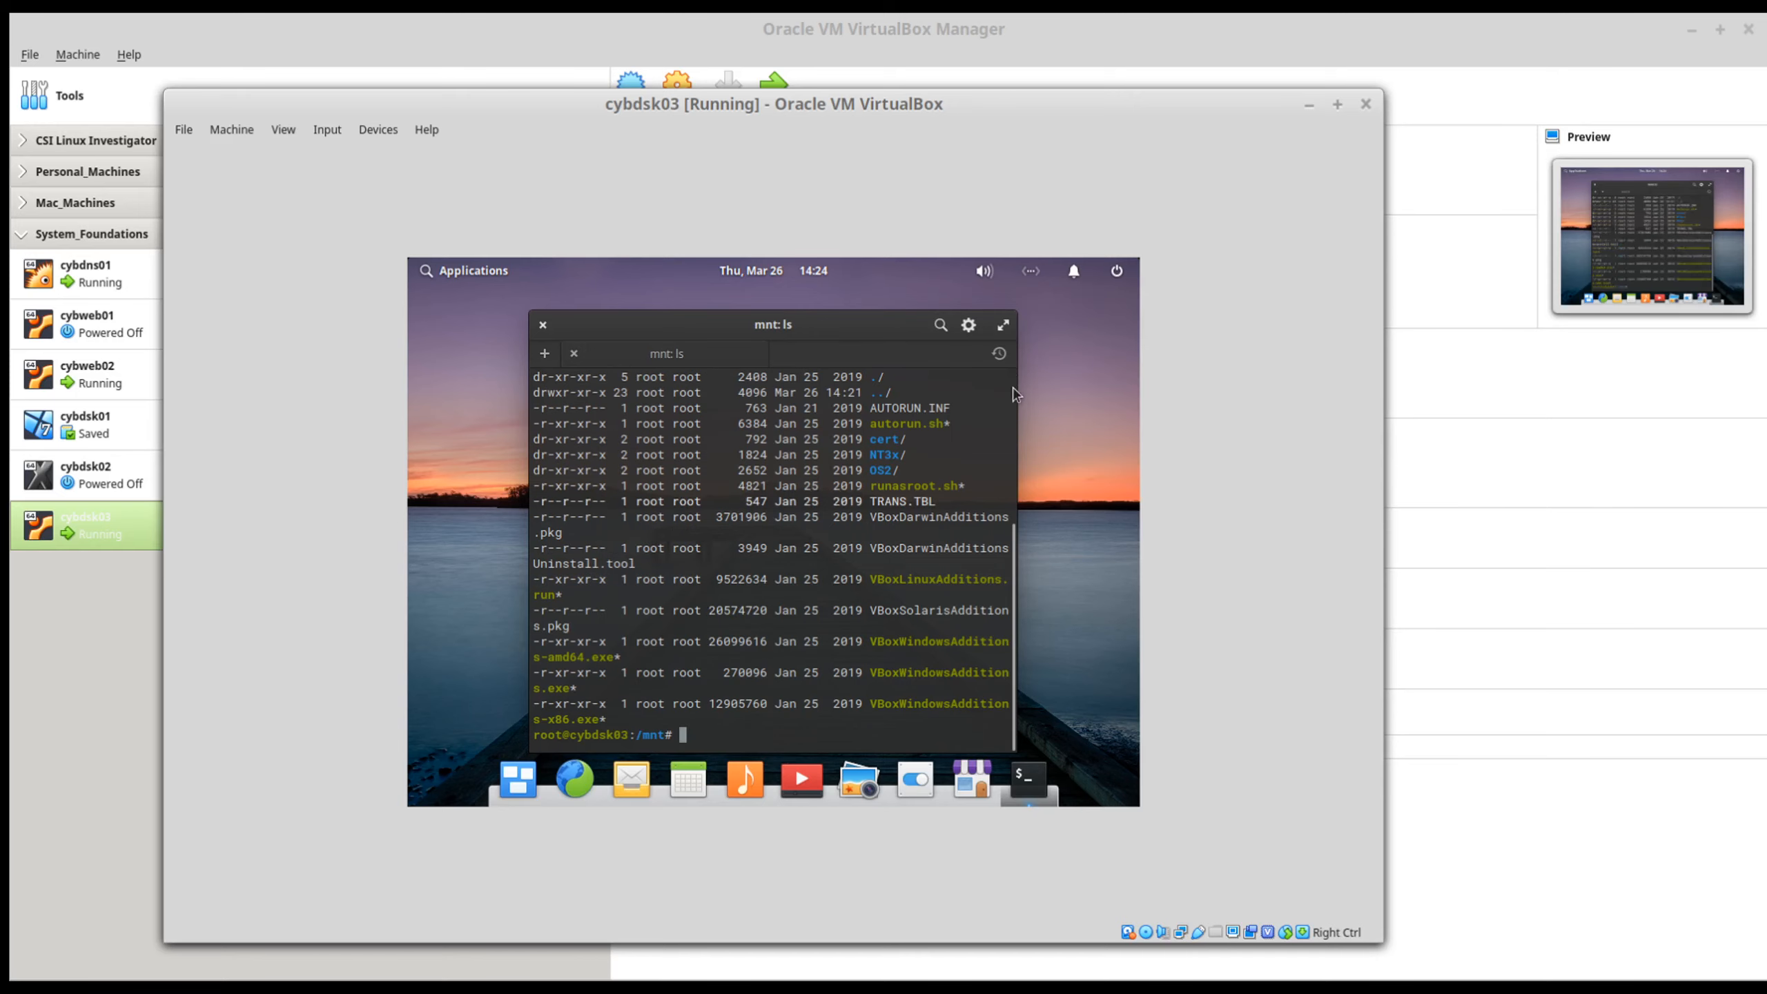
drag(1017, 388, 1146, 390)
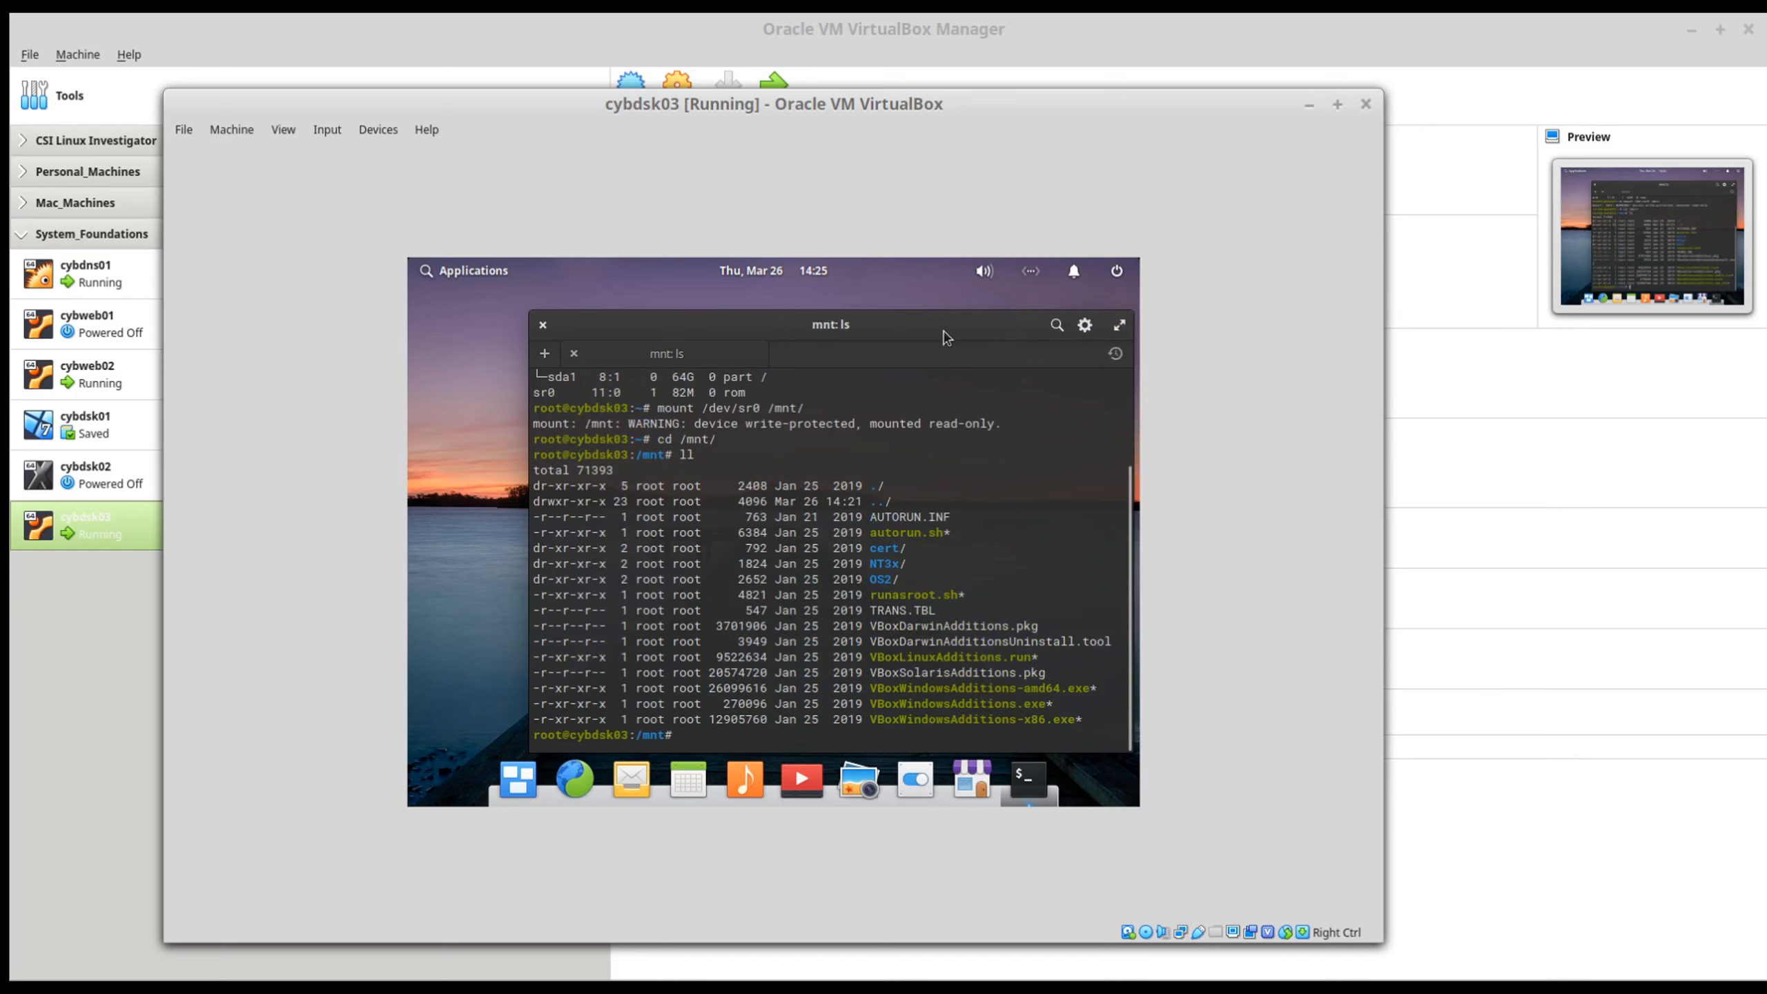
drag(933, 327, 858, 296)
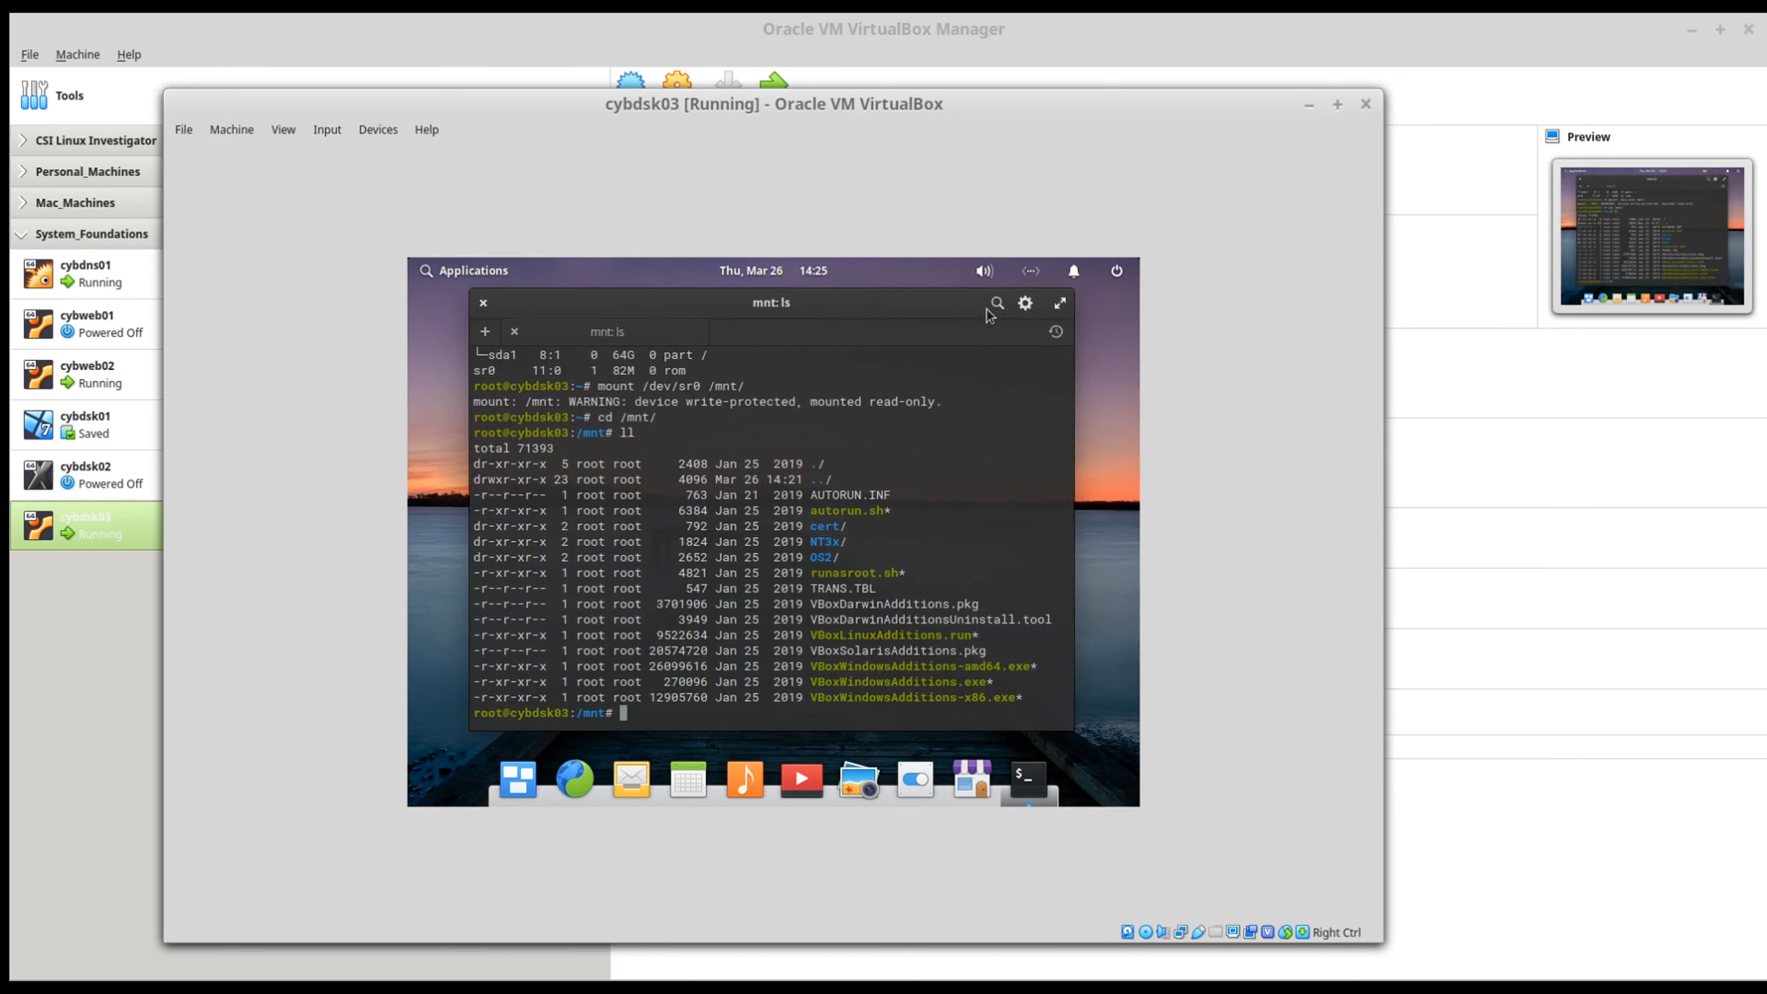
click(1060, 304)
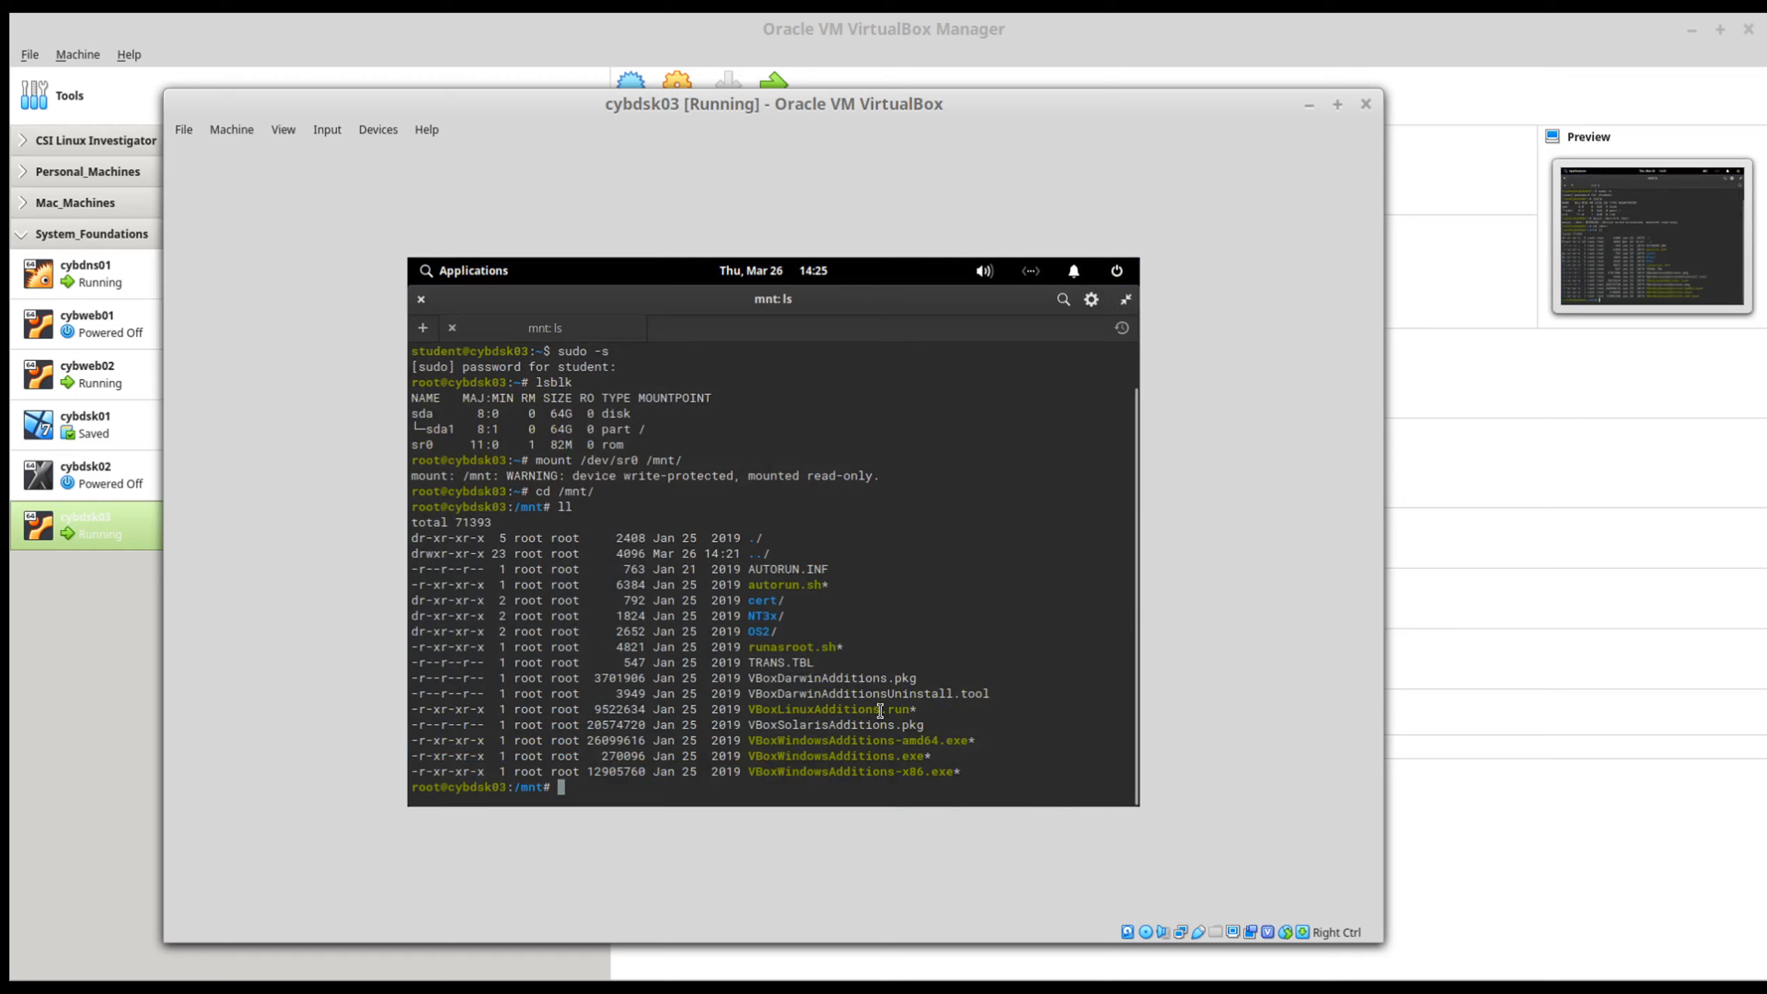
Step: Run the Linux Guest Additions installer ./VBoxLinuxAdditions.run from the mounted disc
text(./VBoxL)
key(Tab)
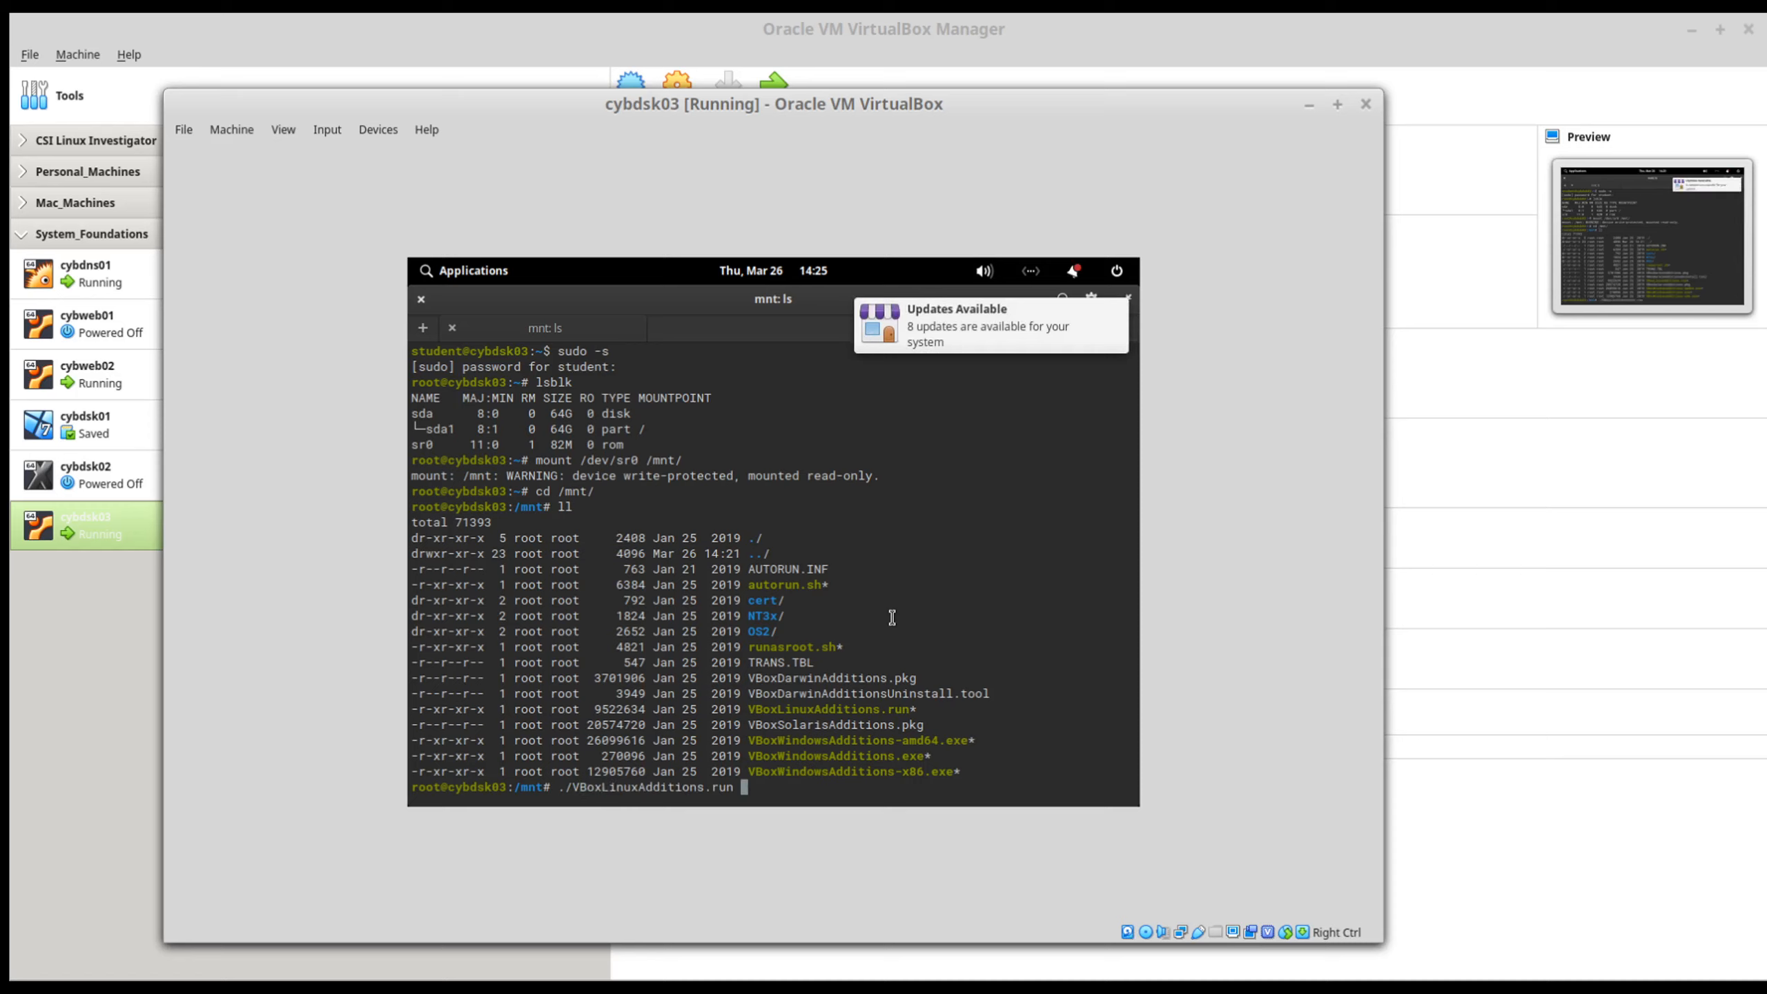
key(Return)
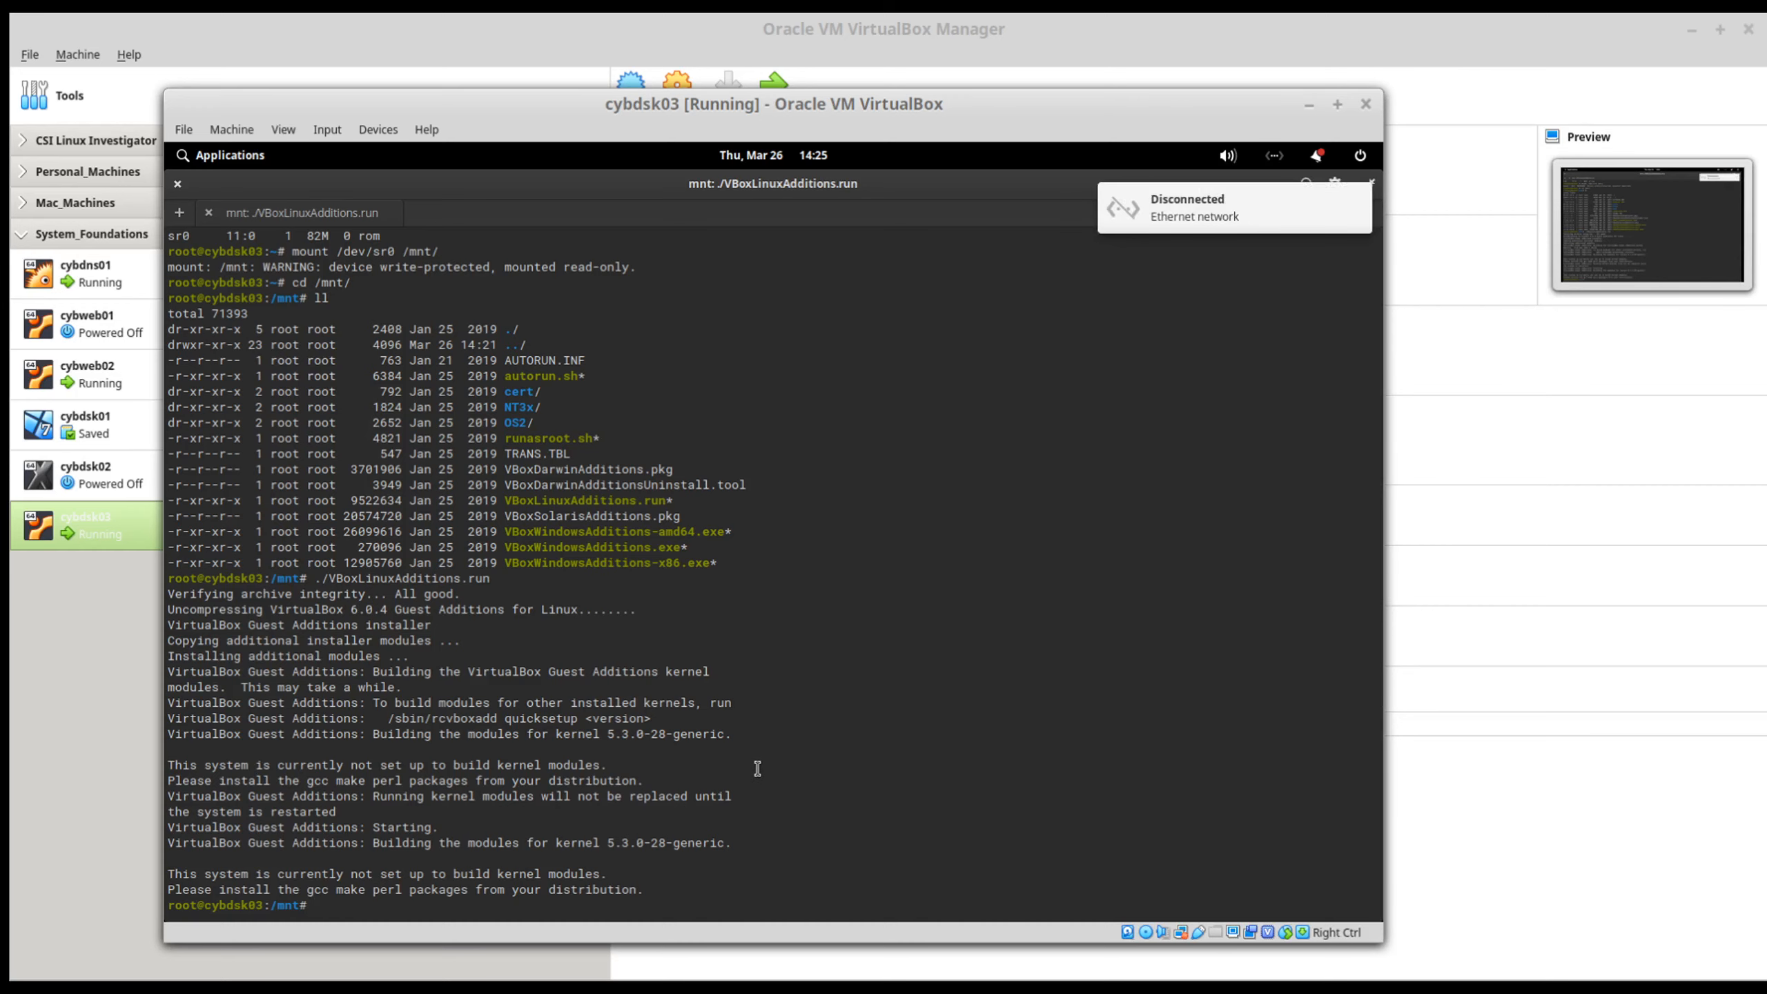
Step: Leave the root shell to unmount /mnt with sudo umount, and close the terminal session
text(exit)
key(Return)
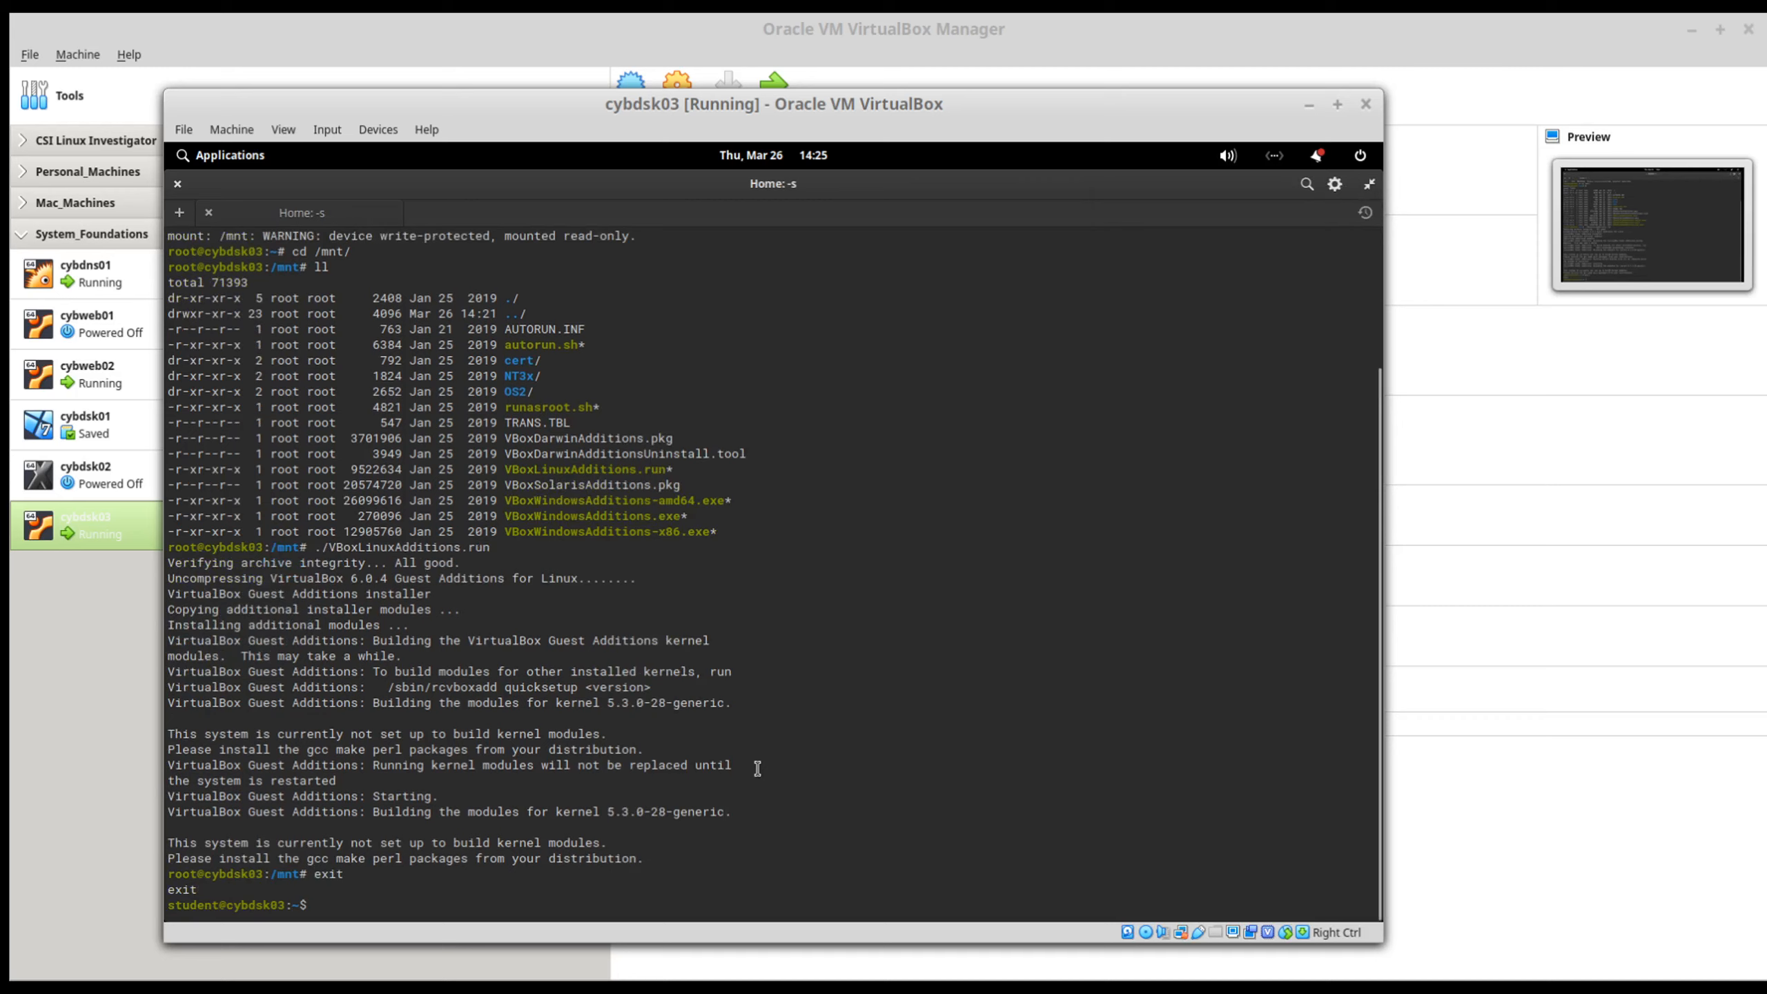
text(sudo umo)
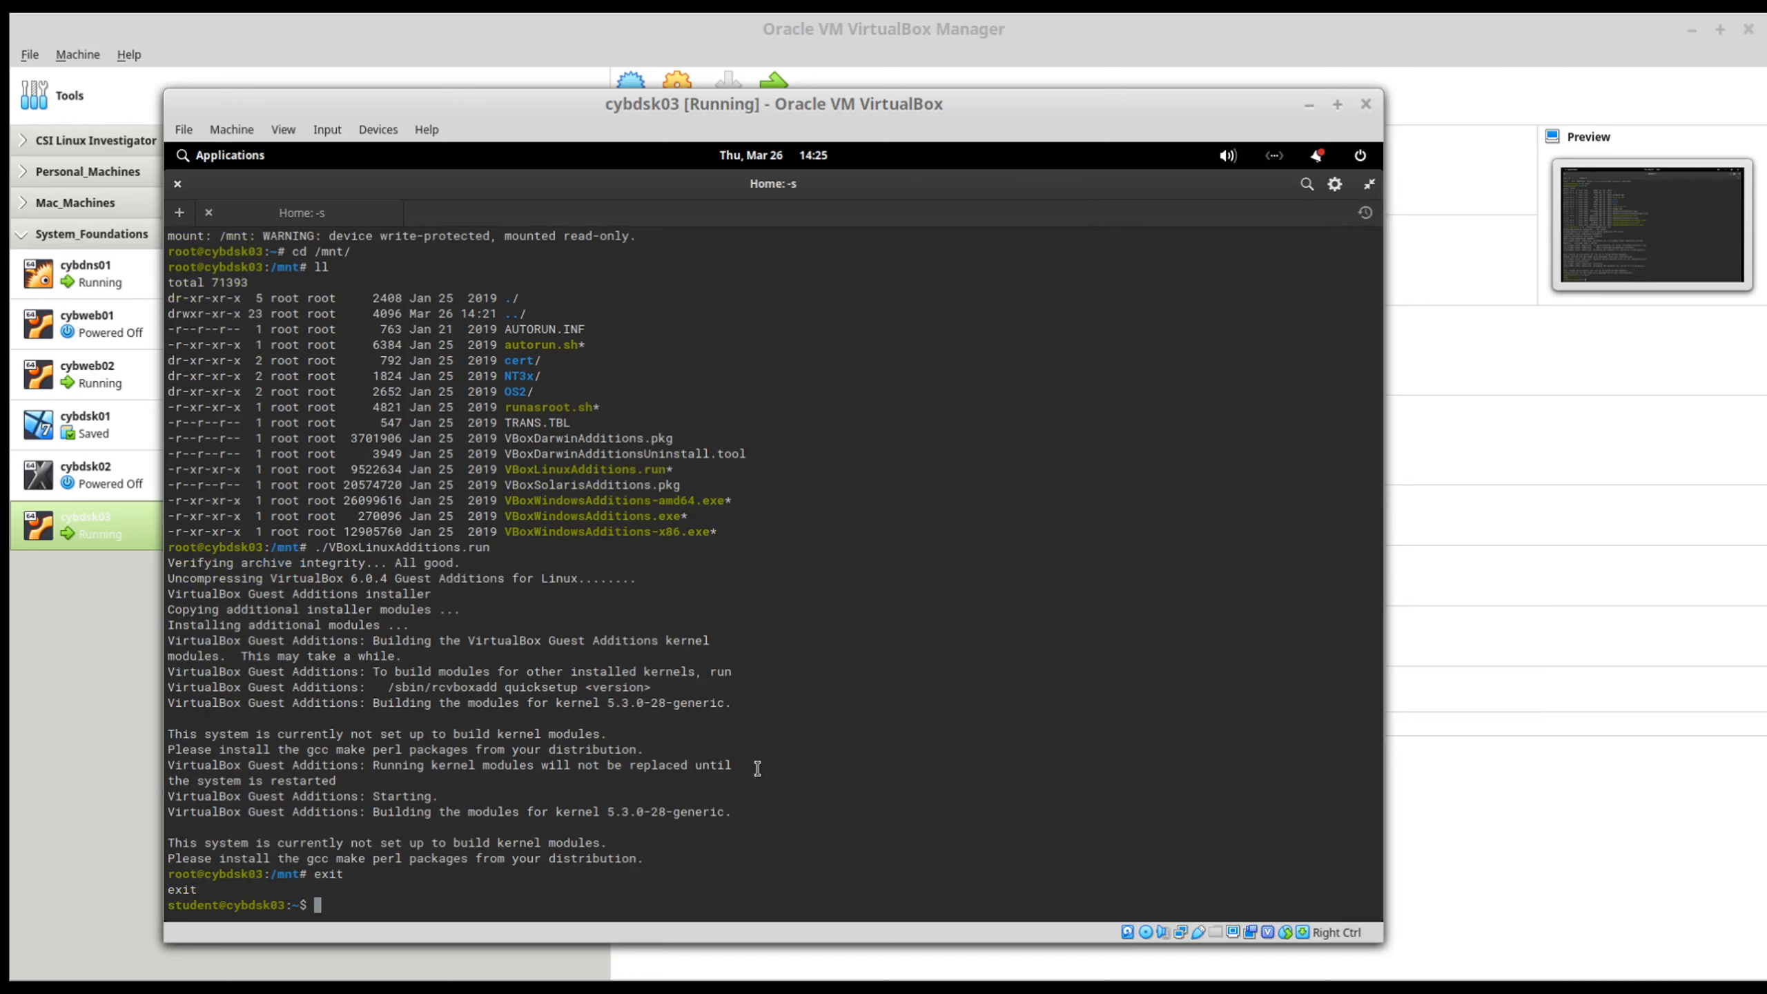
text(unt /mnt)
key(Return)
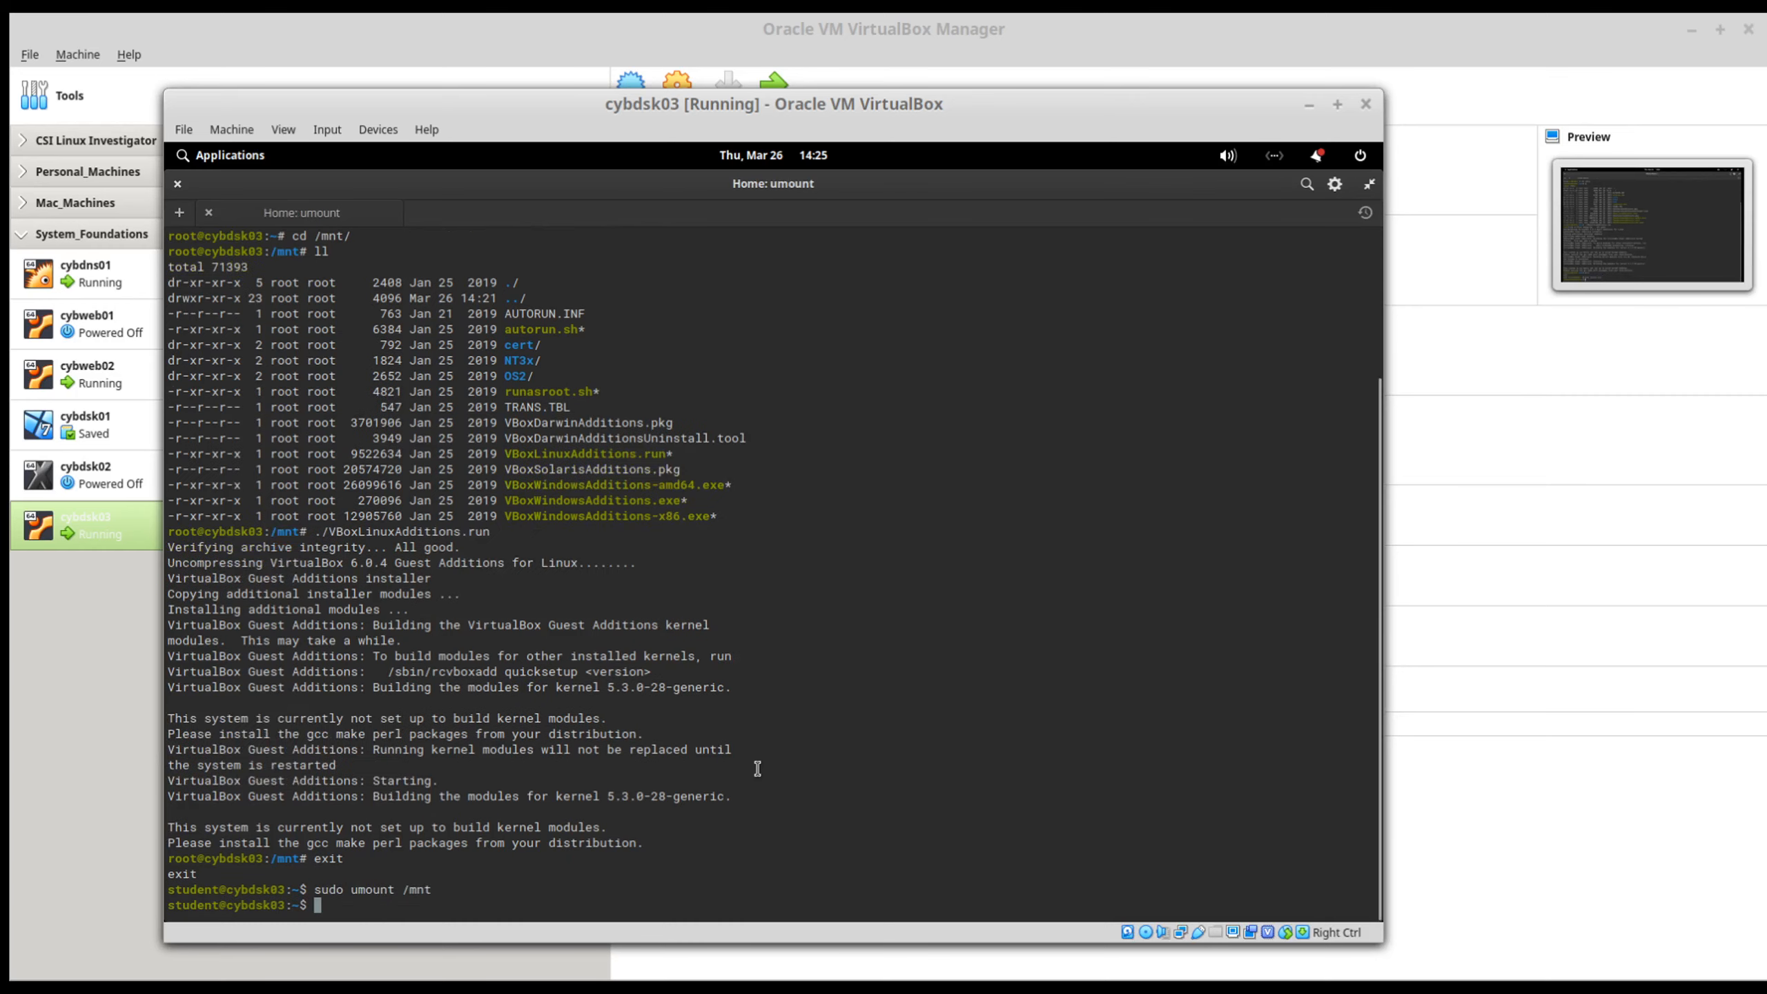
text(exit)
key(Return)
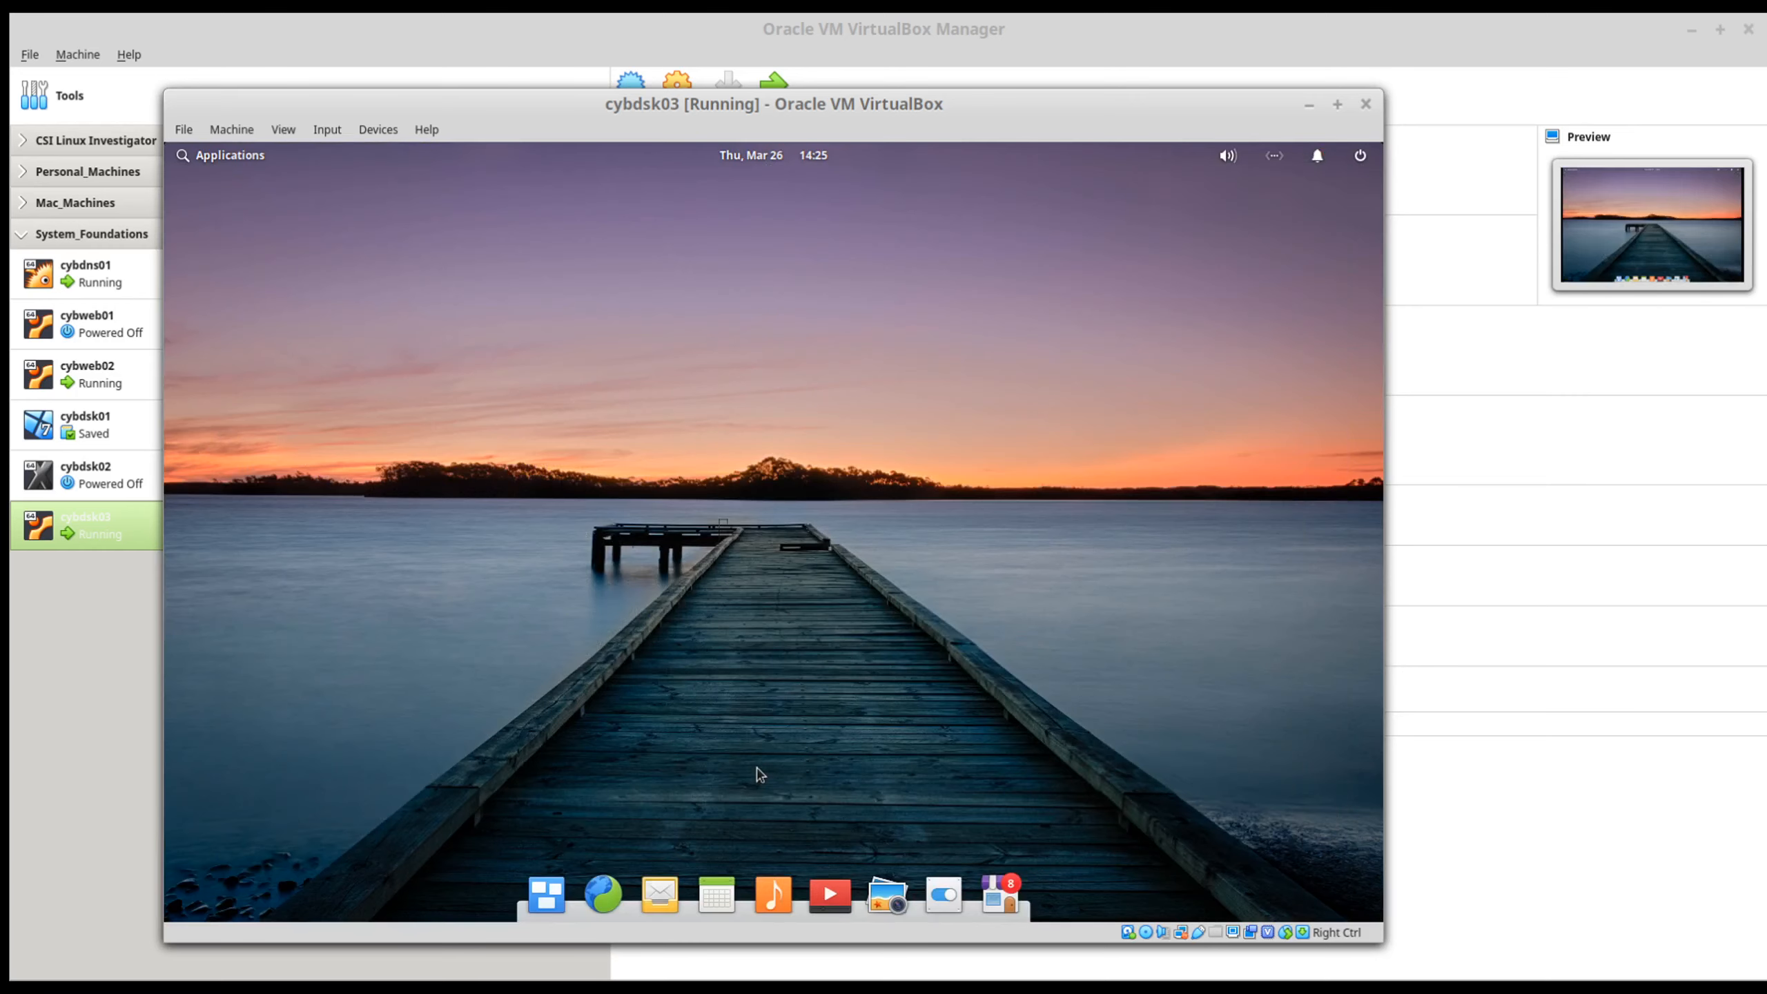
Step: Remove the Guest Additions disk from cybdsk03's virtual optical drive, forcing the unmount
click(381, 131)
mouse_move(435, 154)
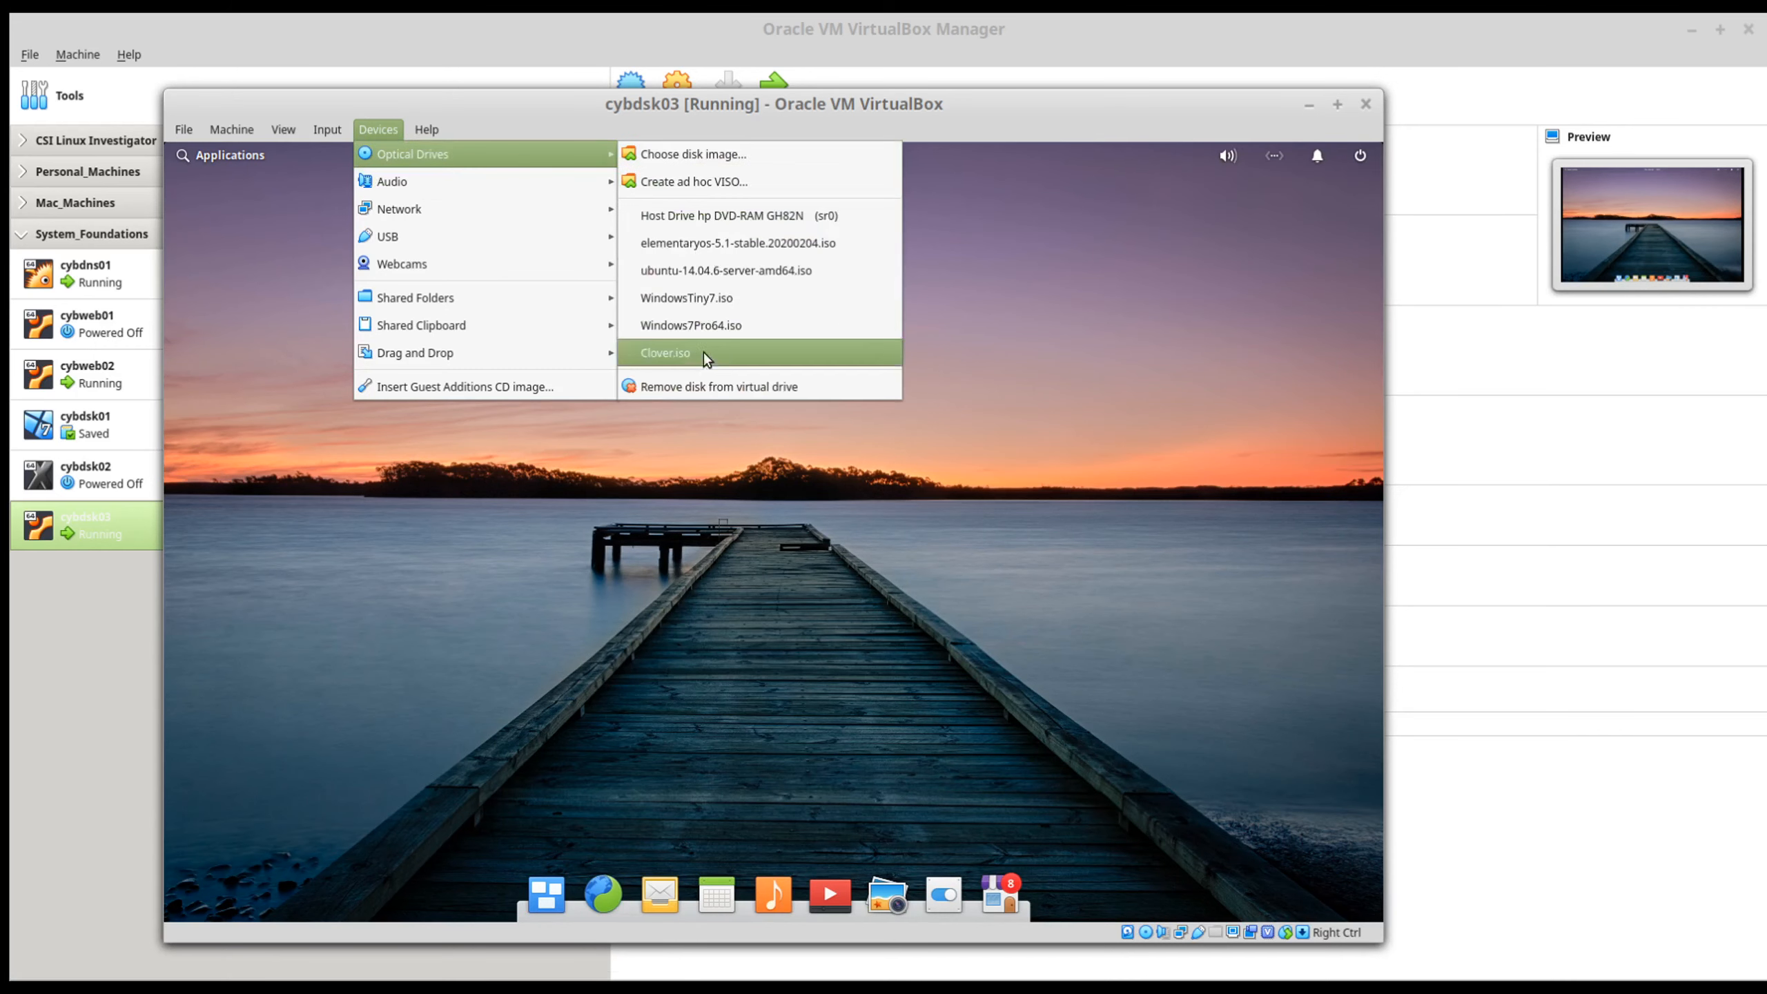
click(752, 391)
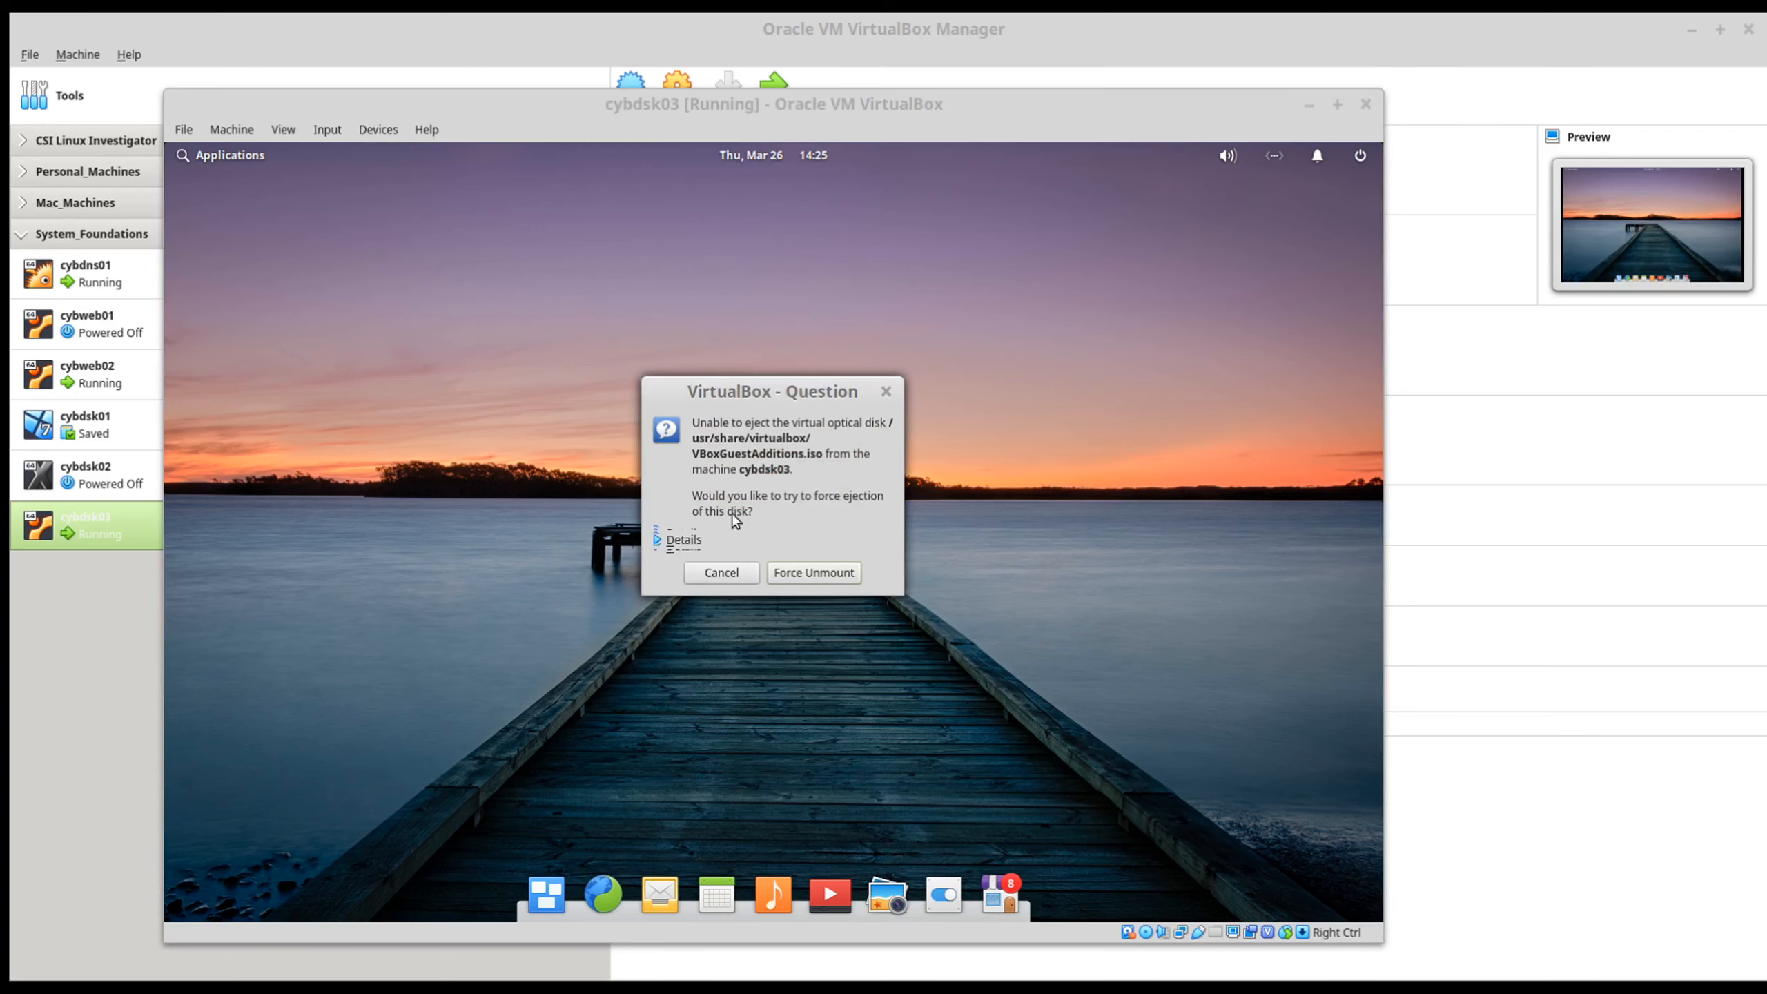
click(678, 540)
click(812, 839)
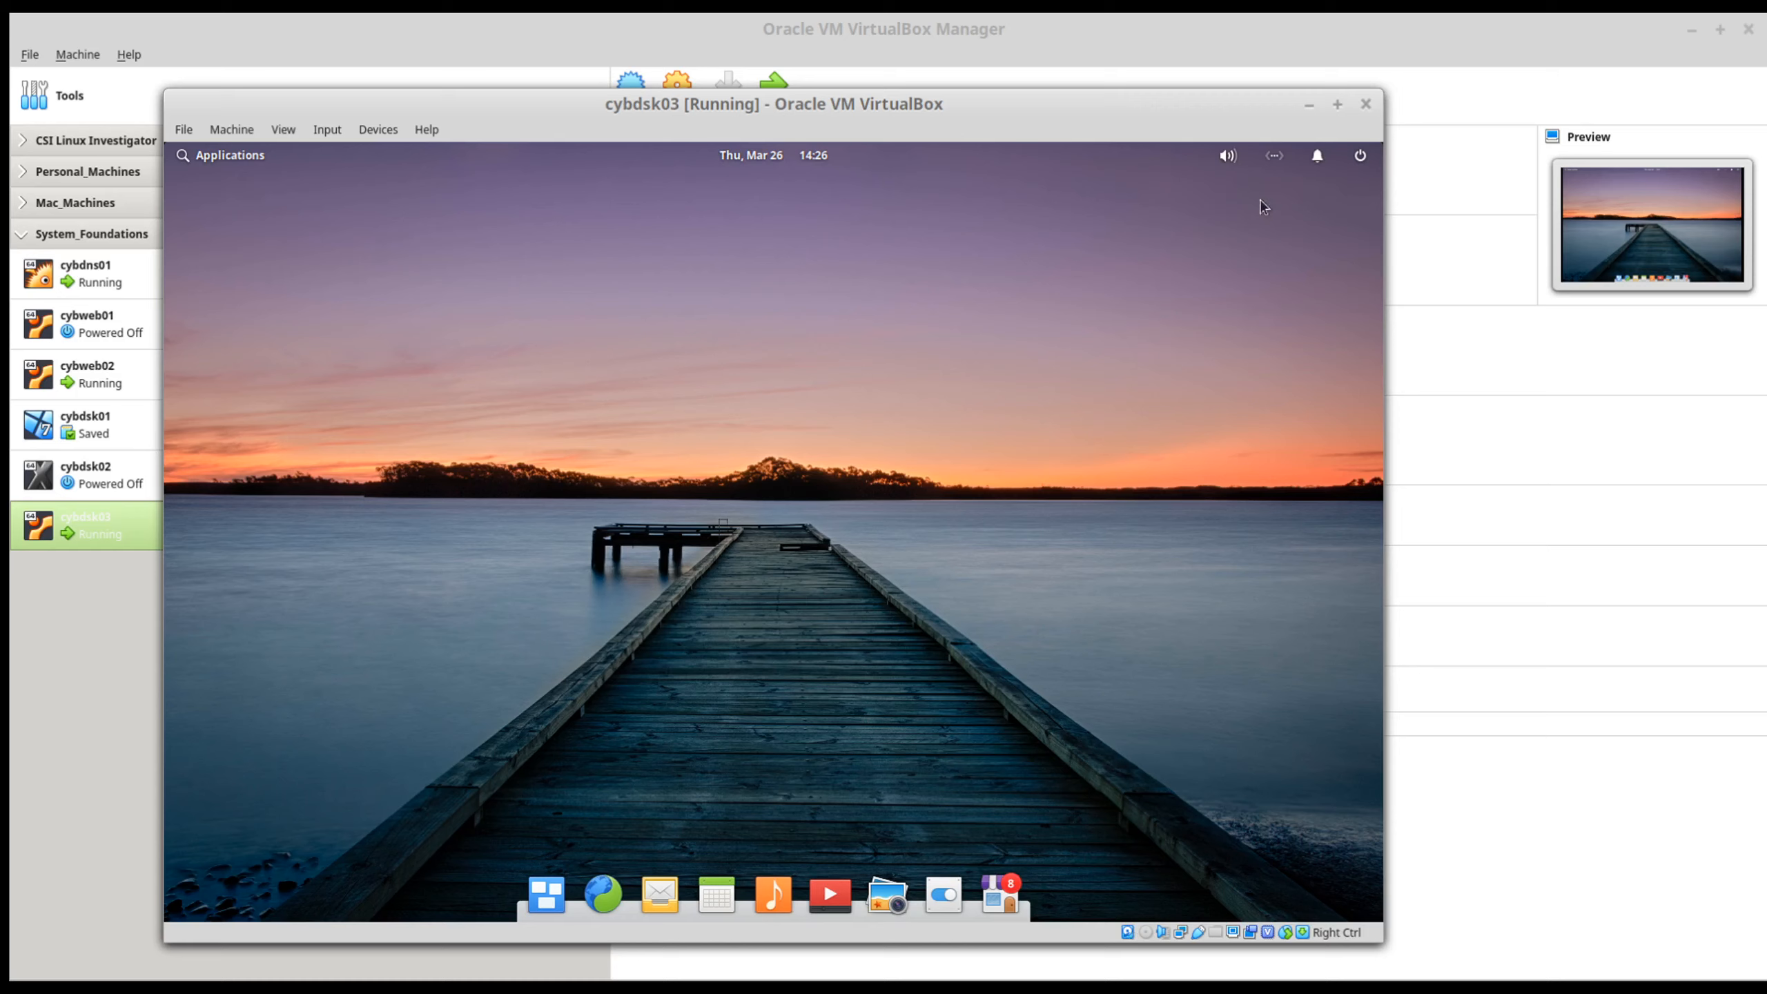
Step: Open the first Ethernet adapter's advanced network settings and set the IPv4 method of Wired connection 1 to Automatic (DHCP) addresses only
click(1277, 164)
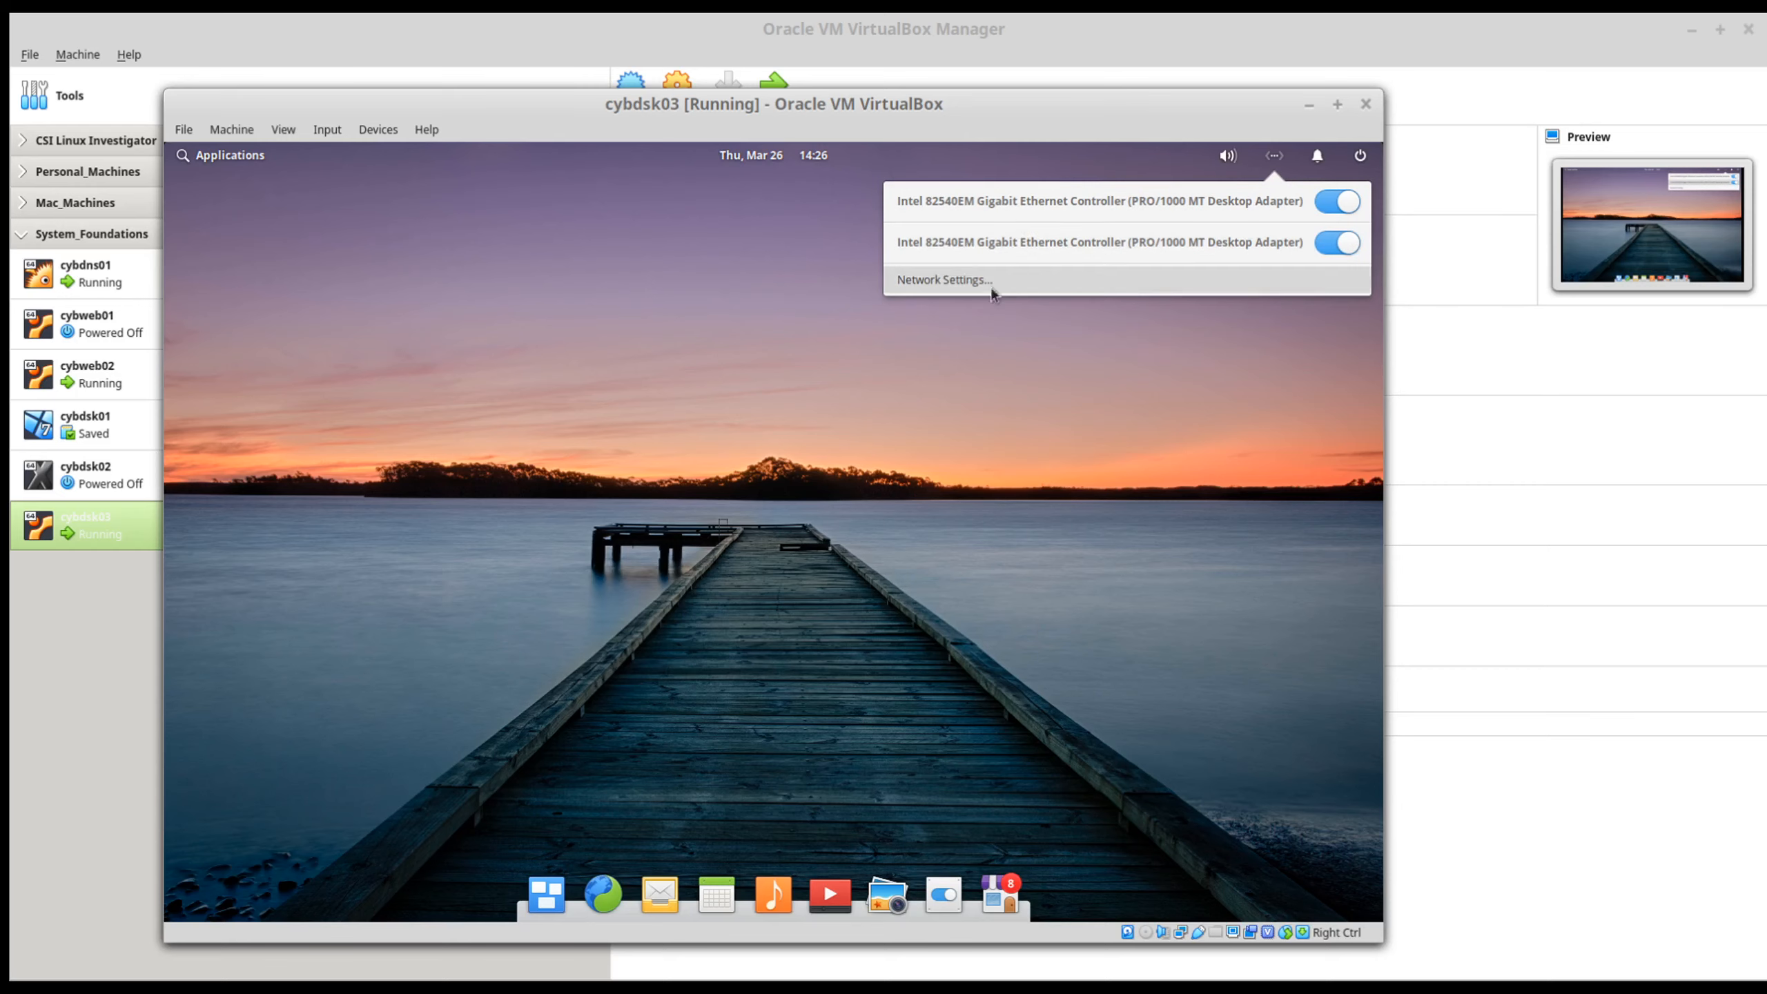
click(957, 279)
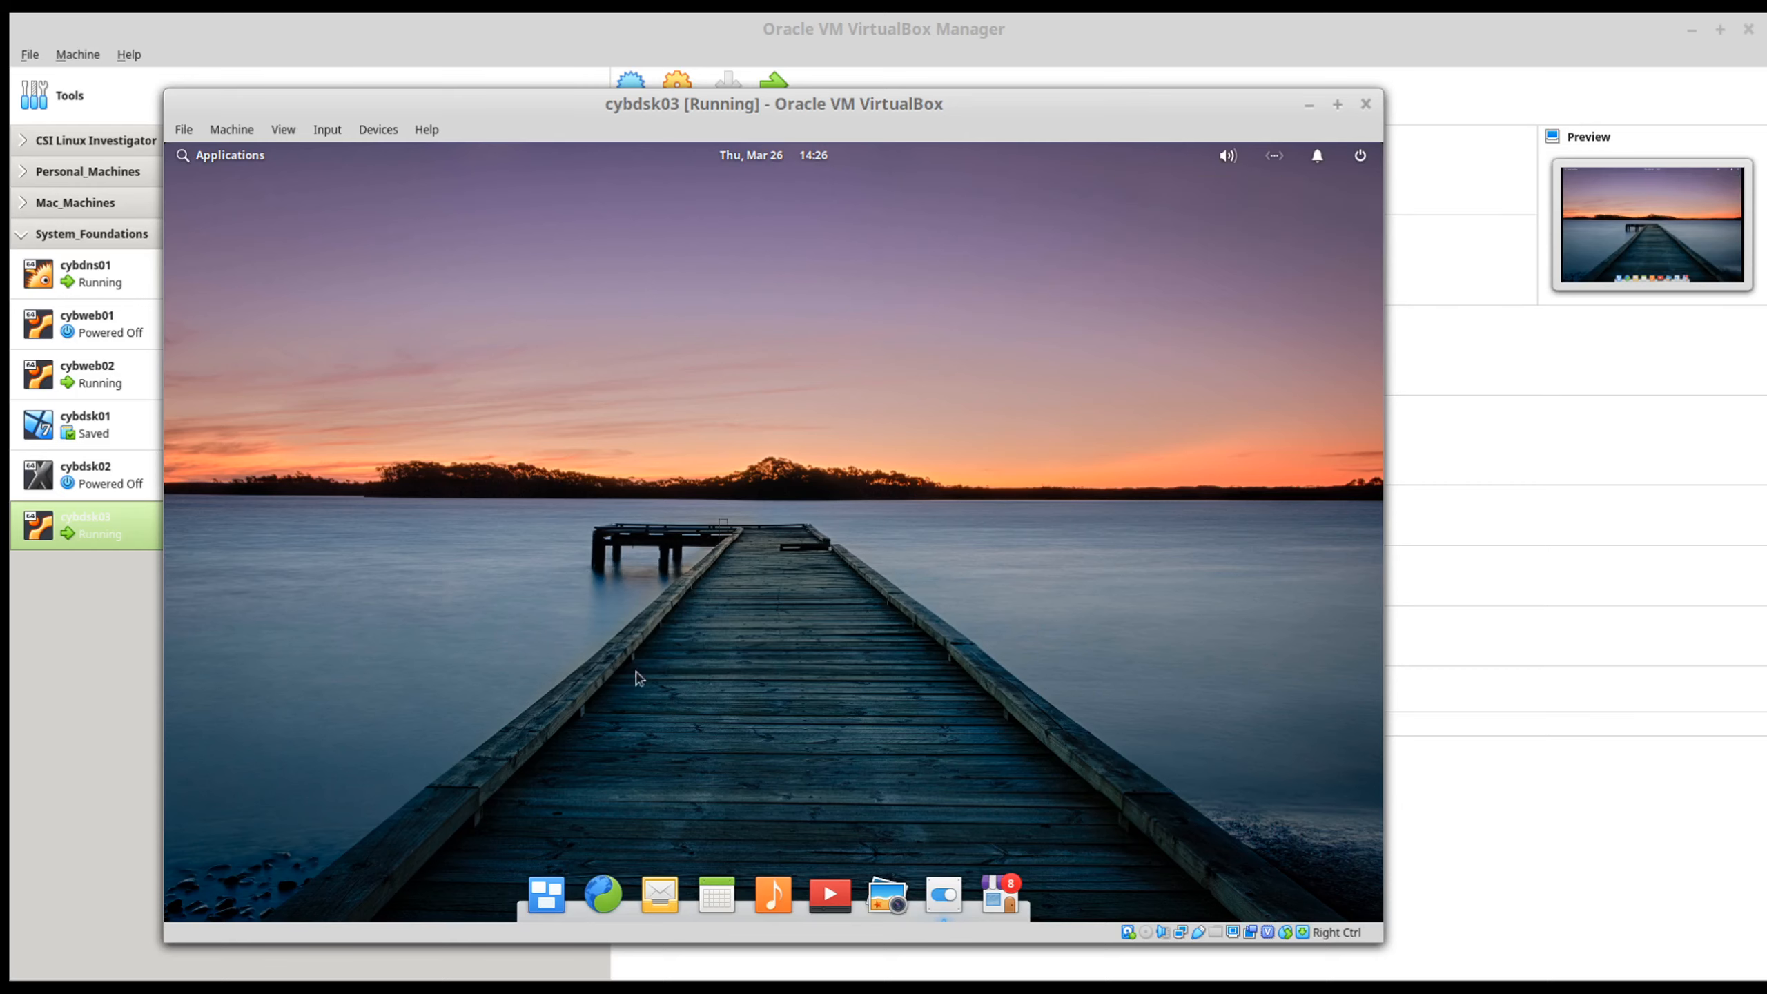
click(491, 376)
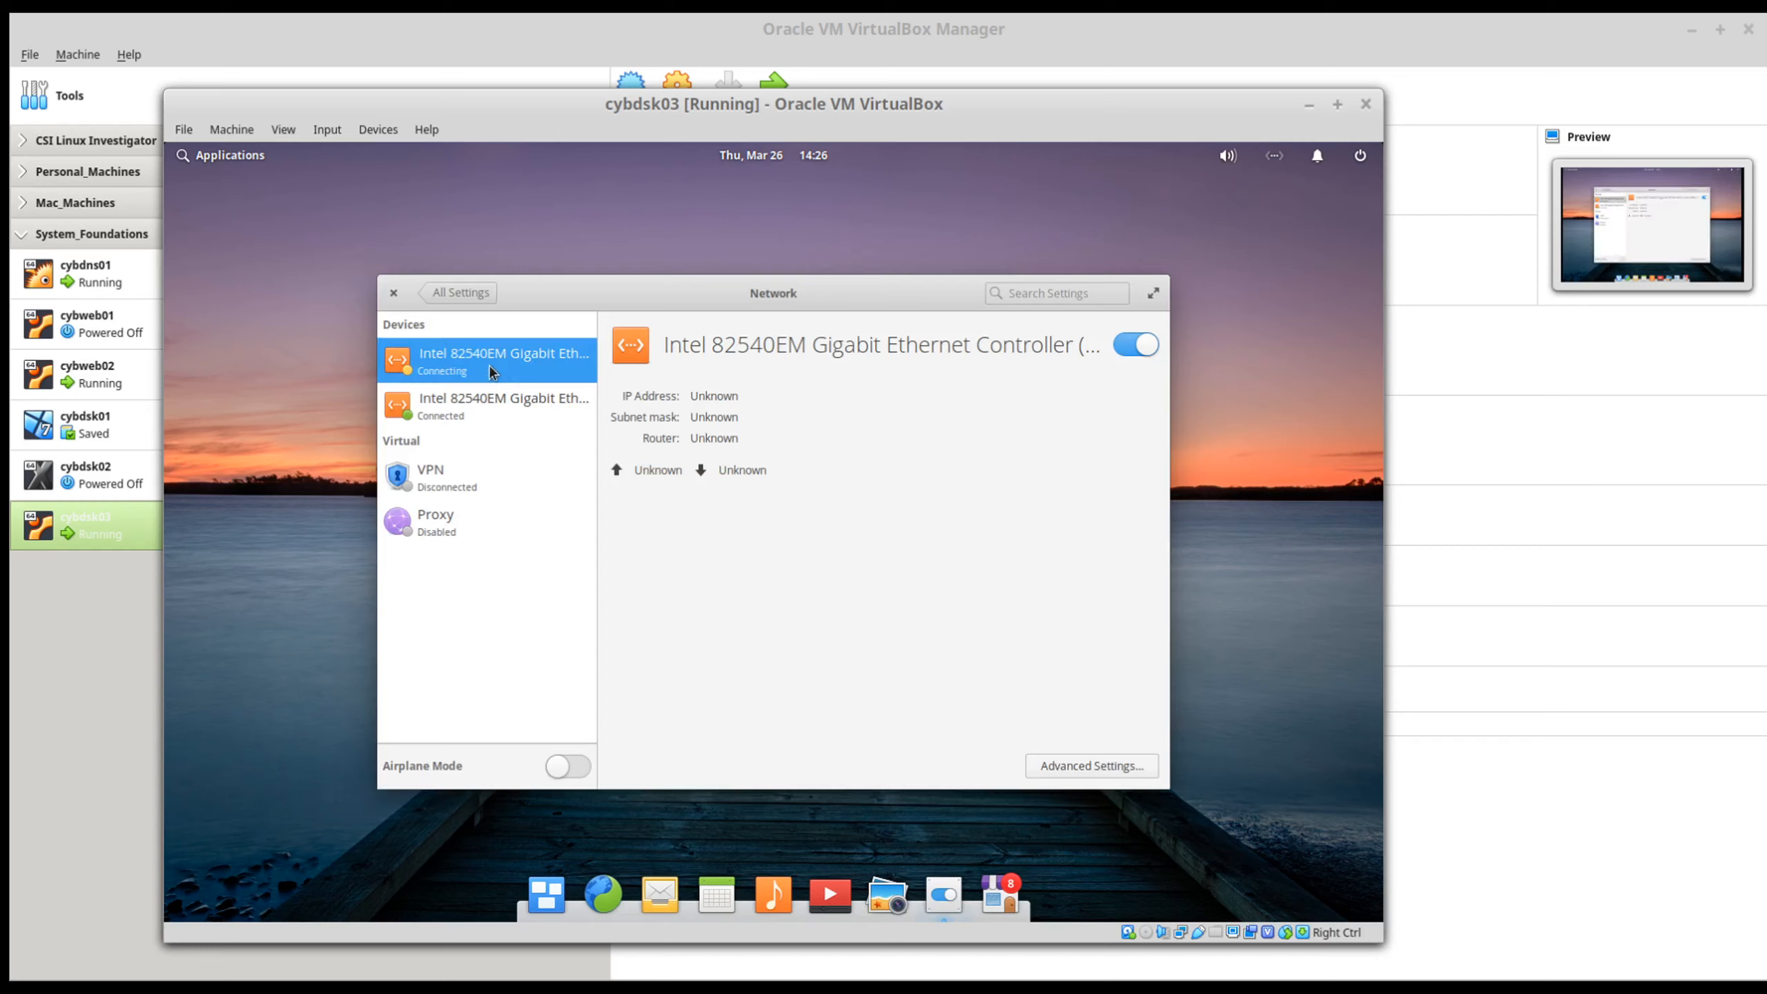
click(1078, 764)
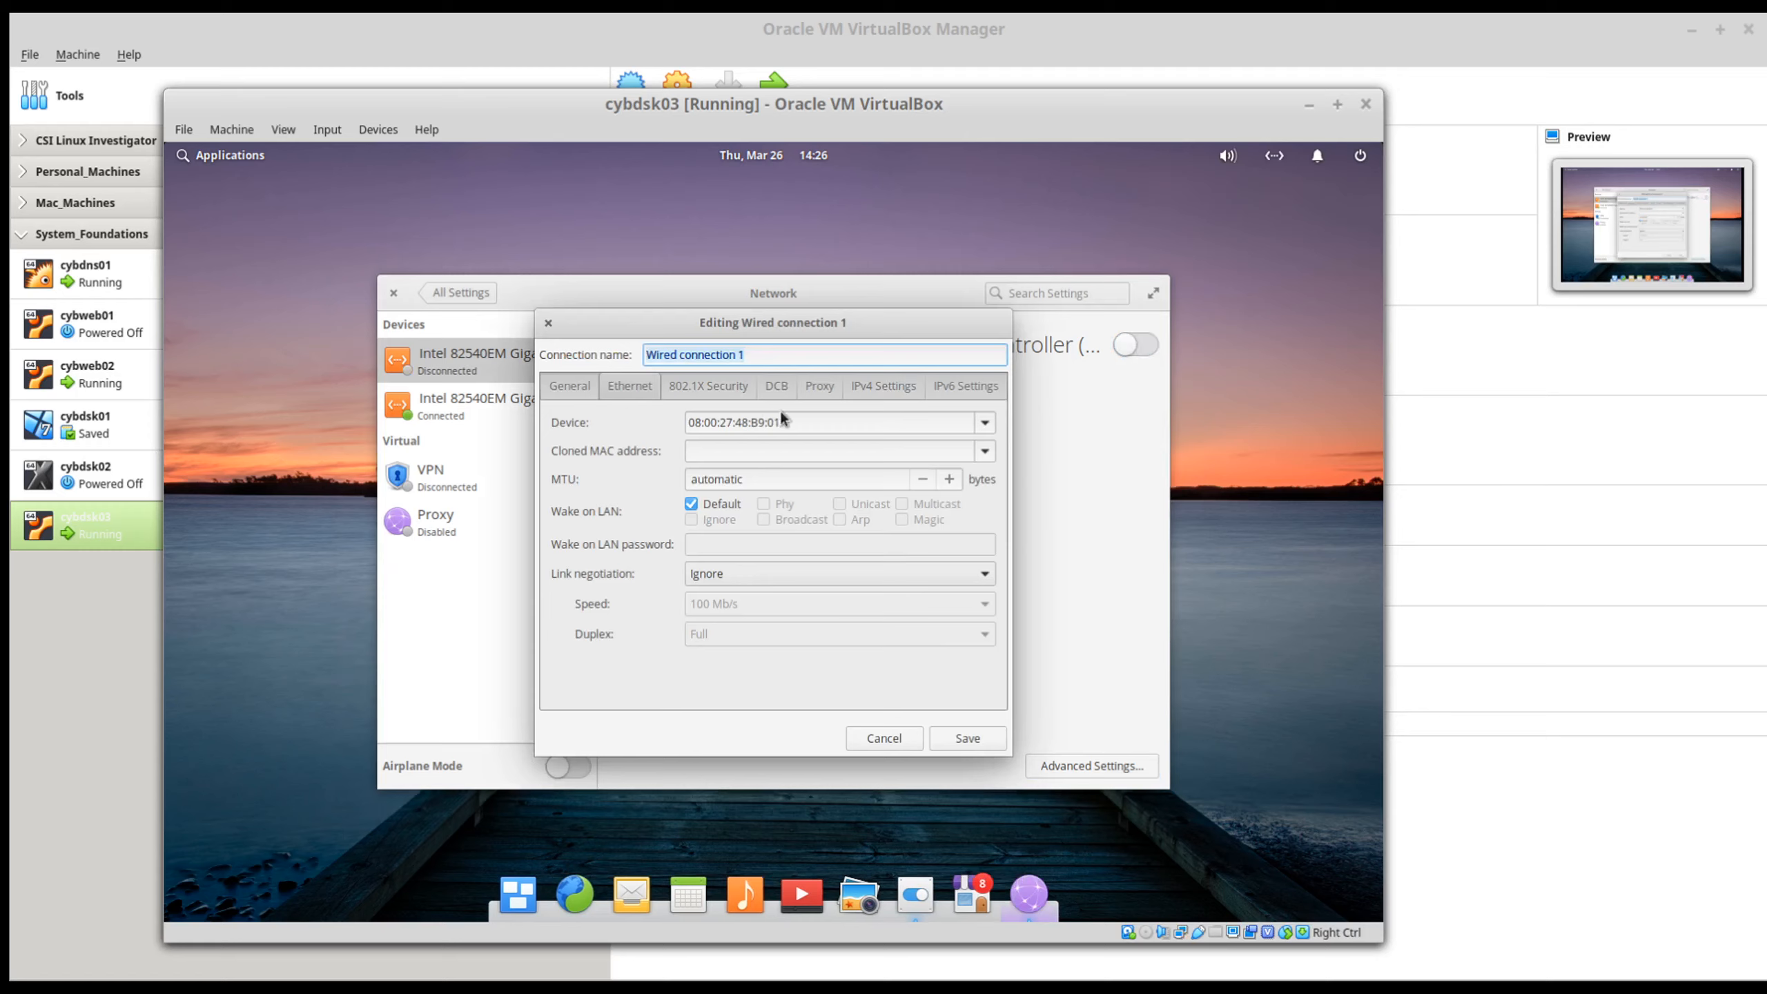
click(884, 387)
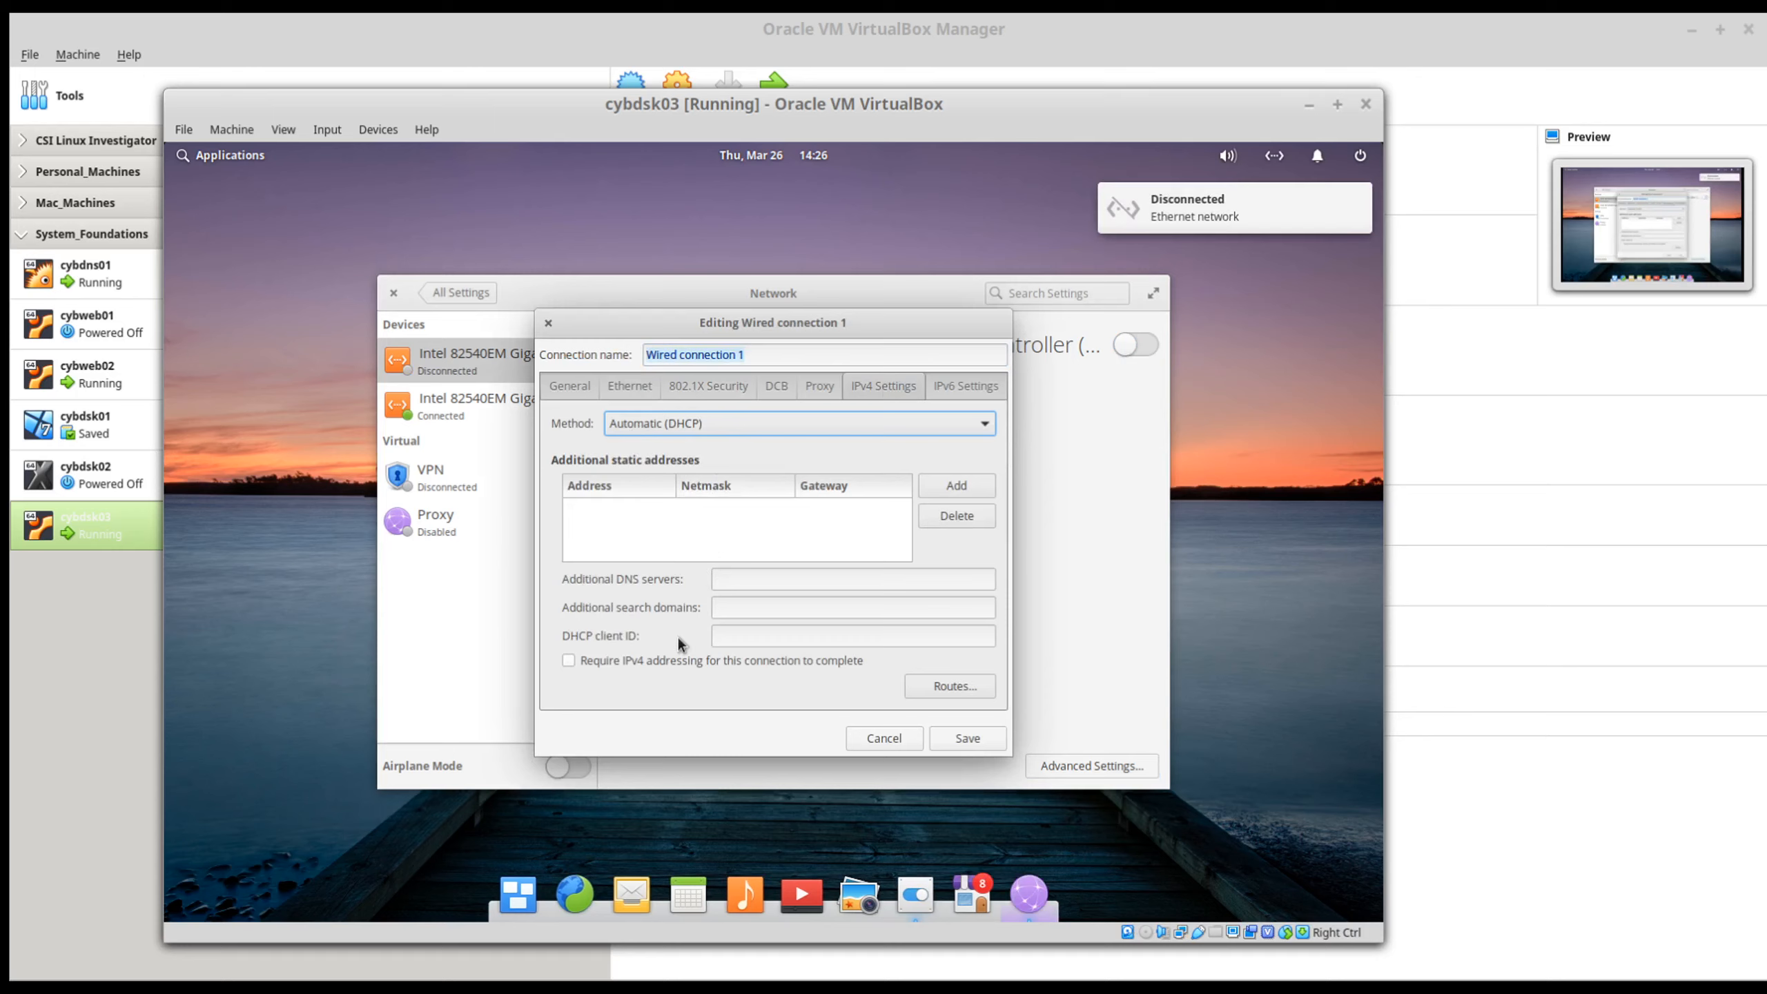
click(753, 419)
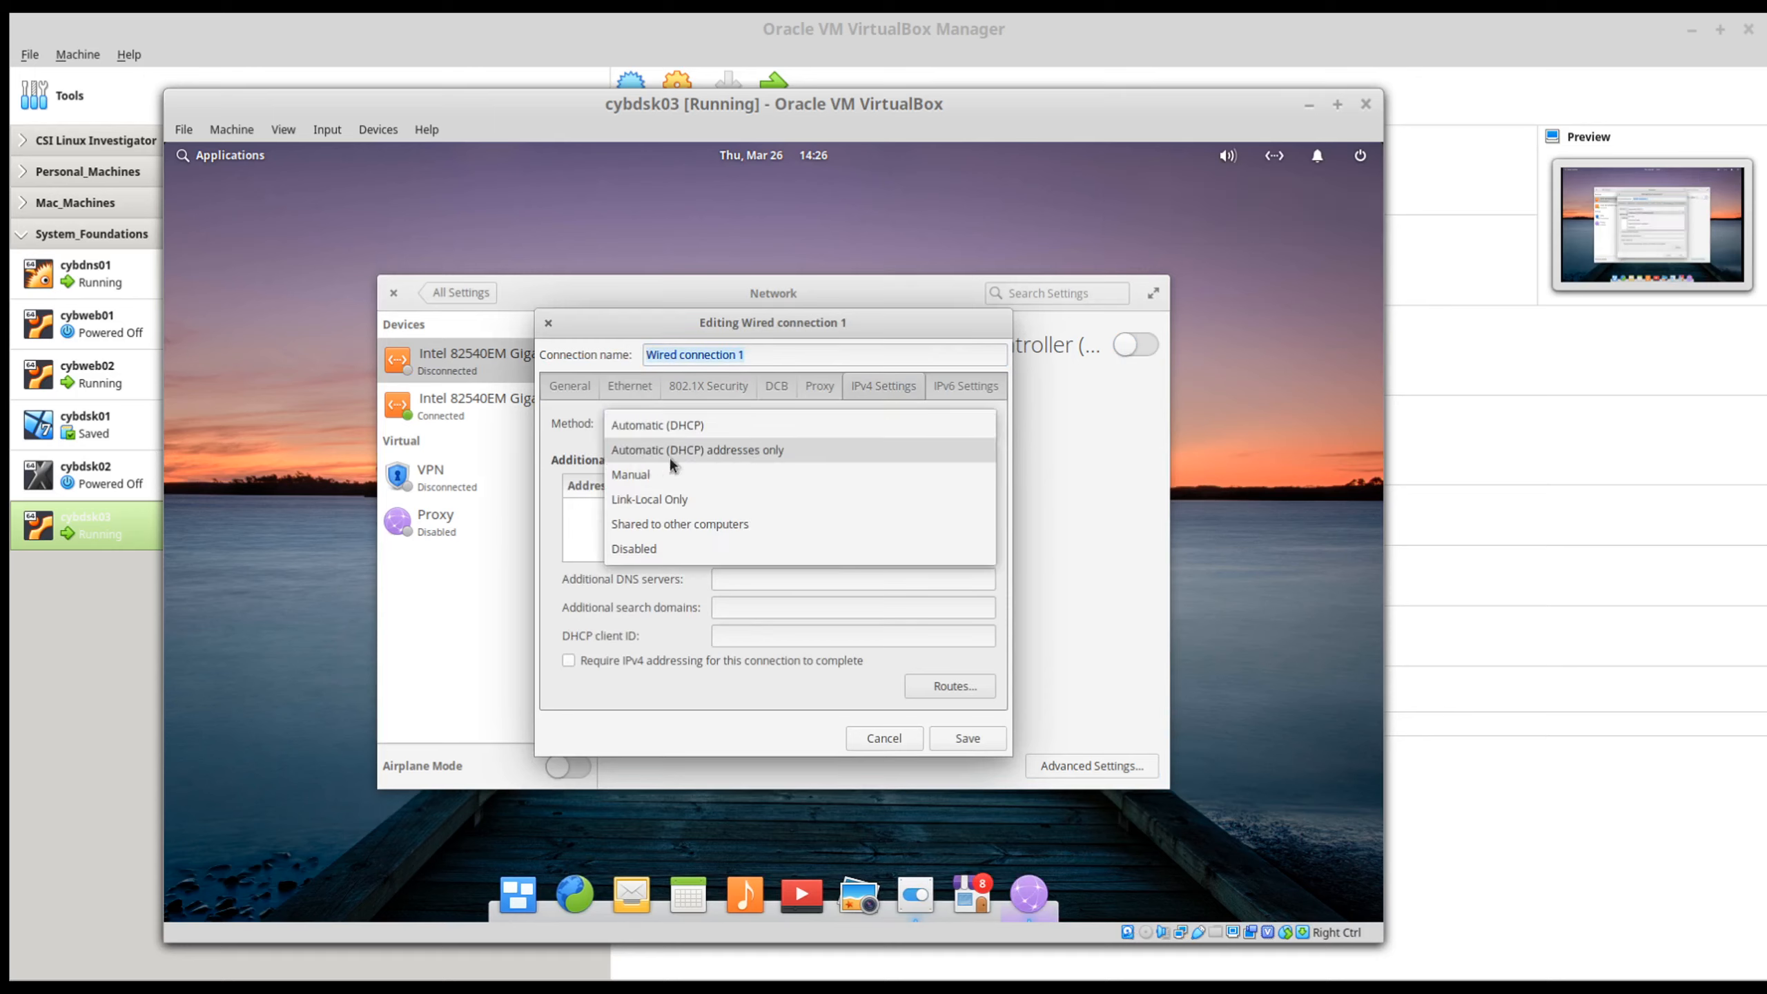
click(756, 451)
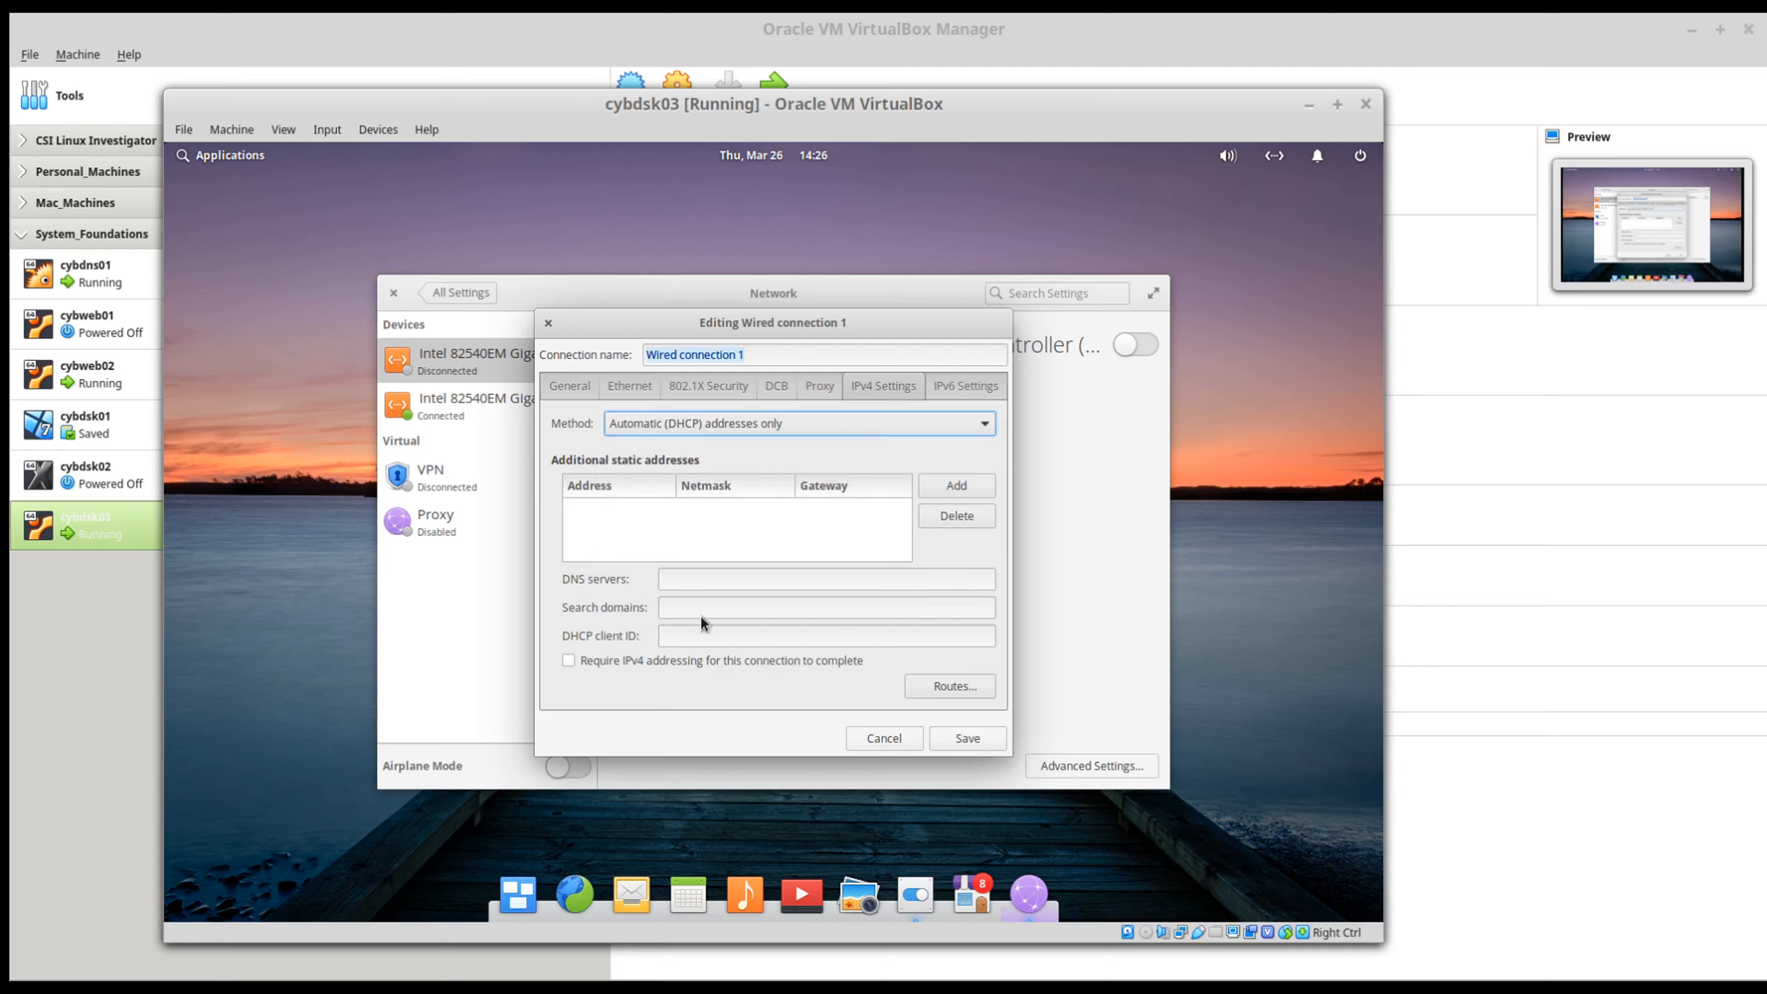
Step: Enter 192.168.56.11 and 1.1.1.1 as the DNS servers of Wired connection 1 and save the connection
click(684, 578)
text(1)
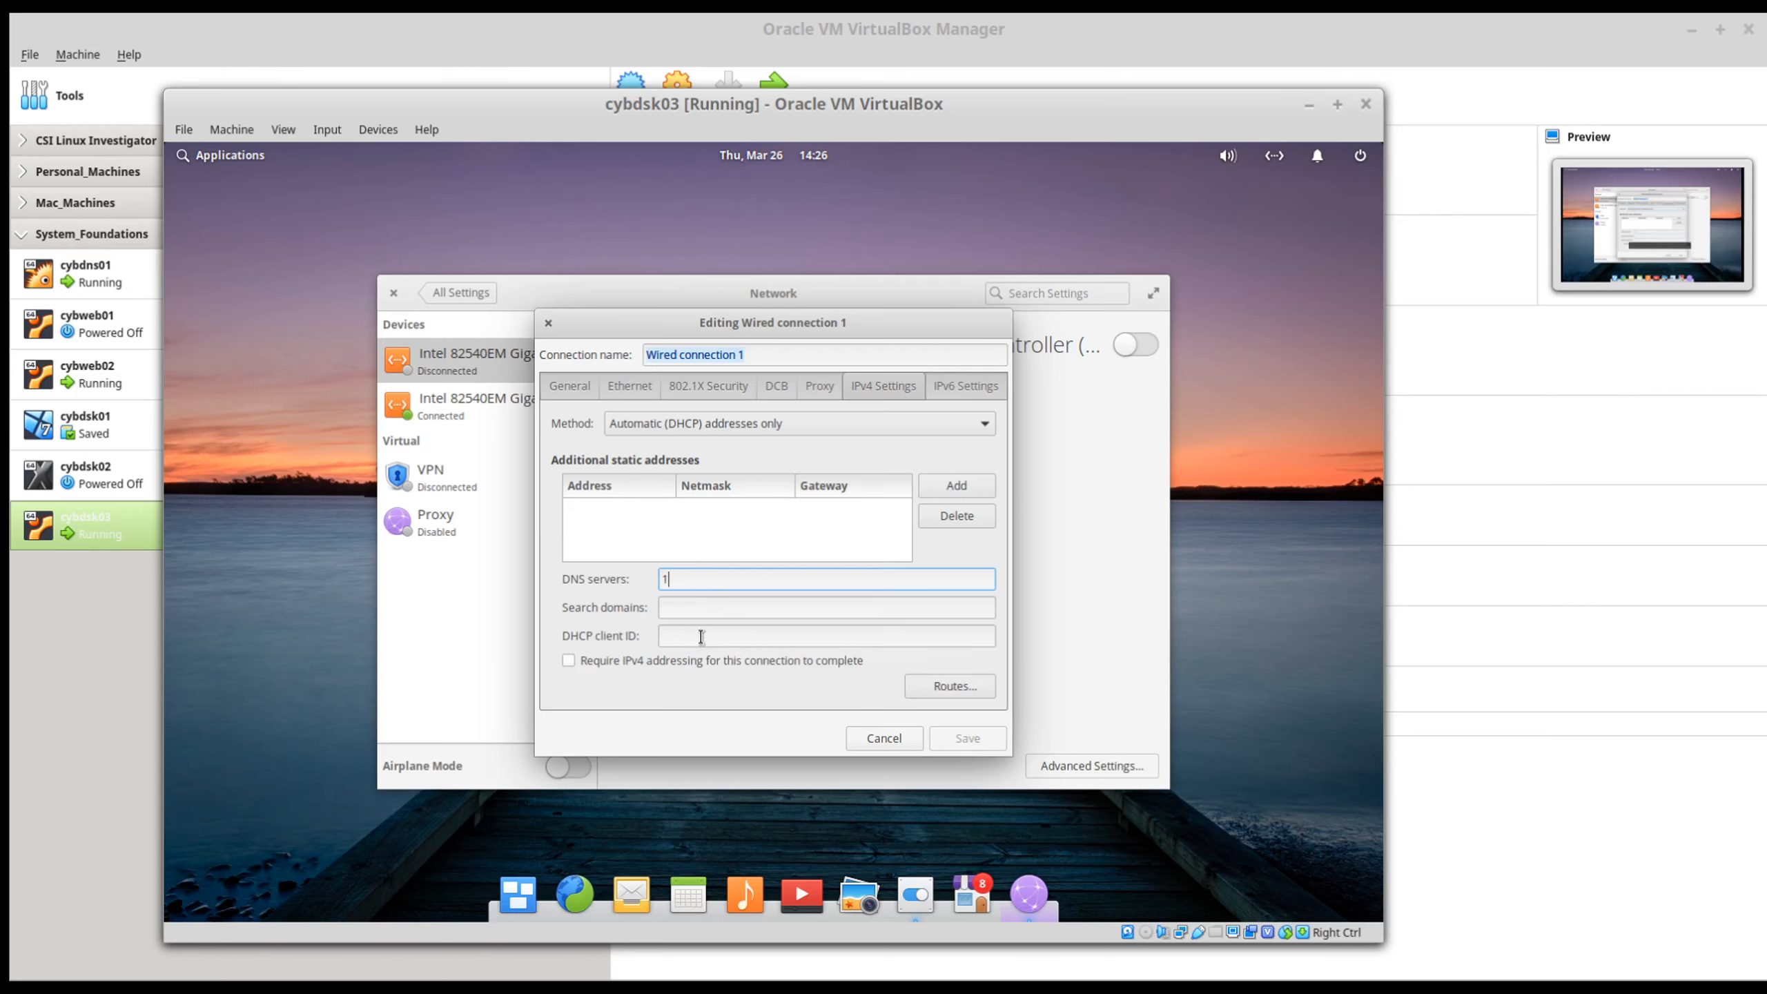
text(92.168.5)
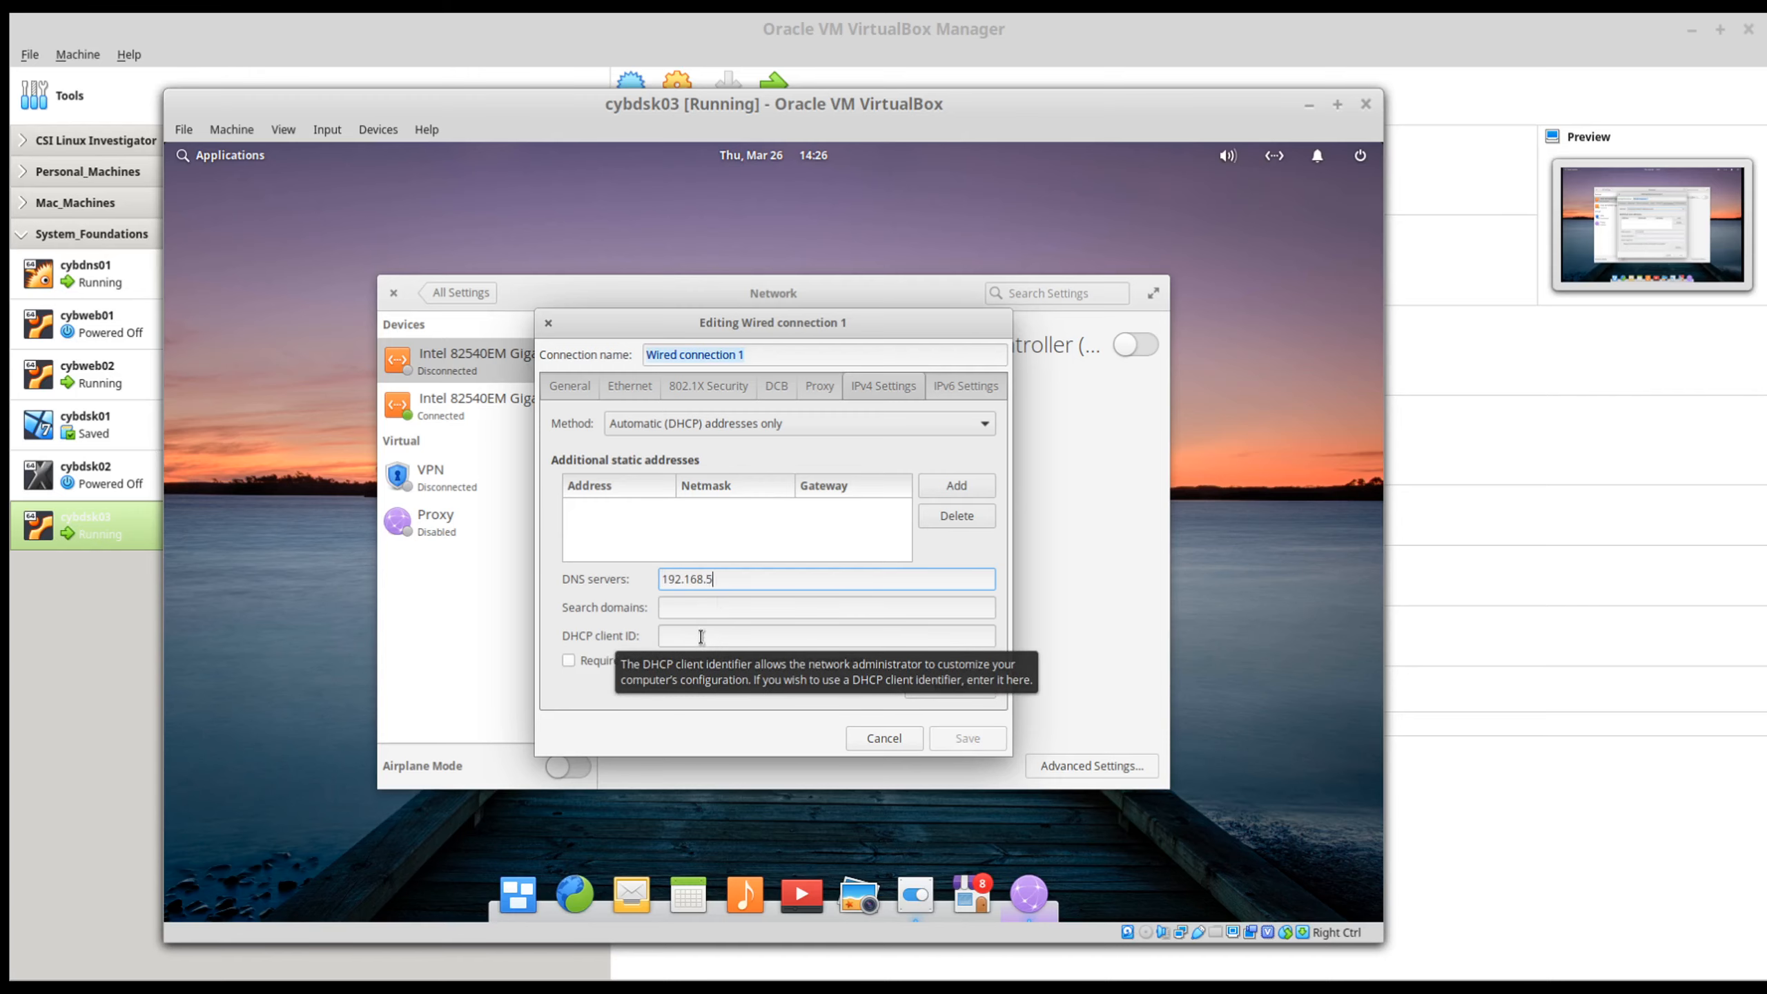
text(6.11)
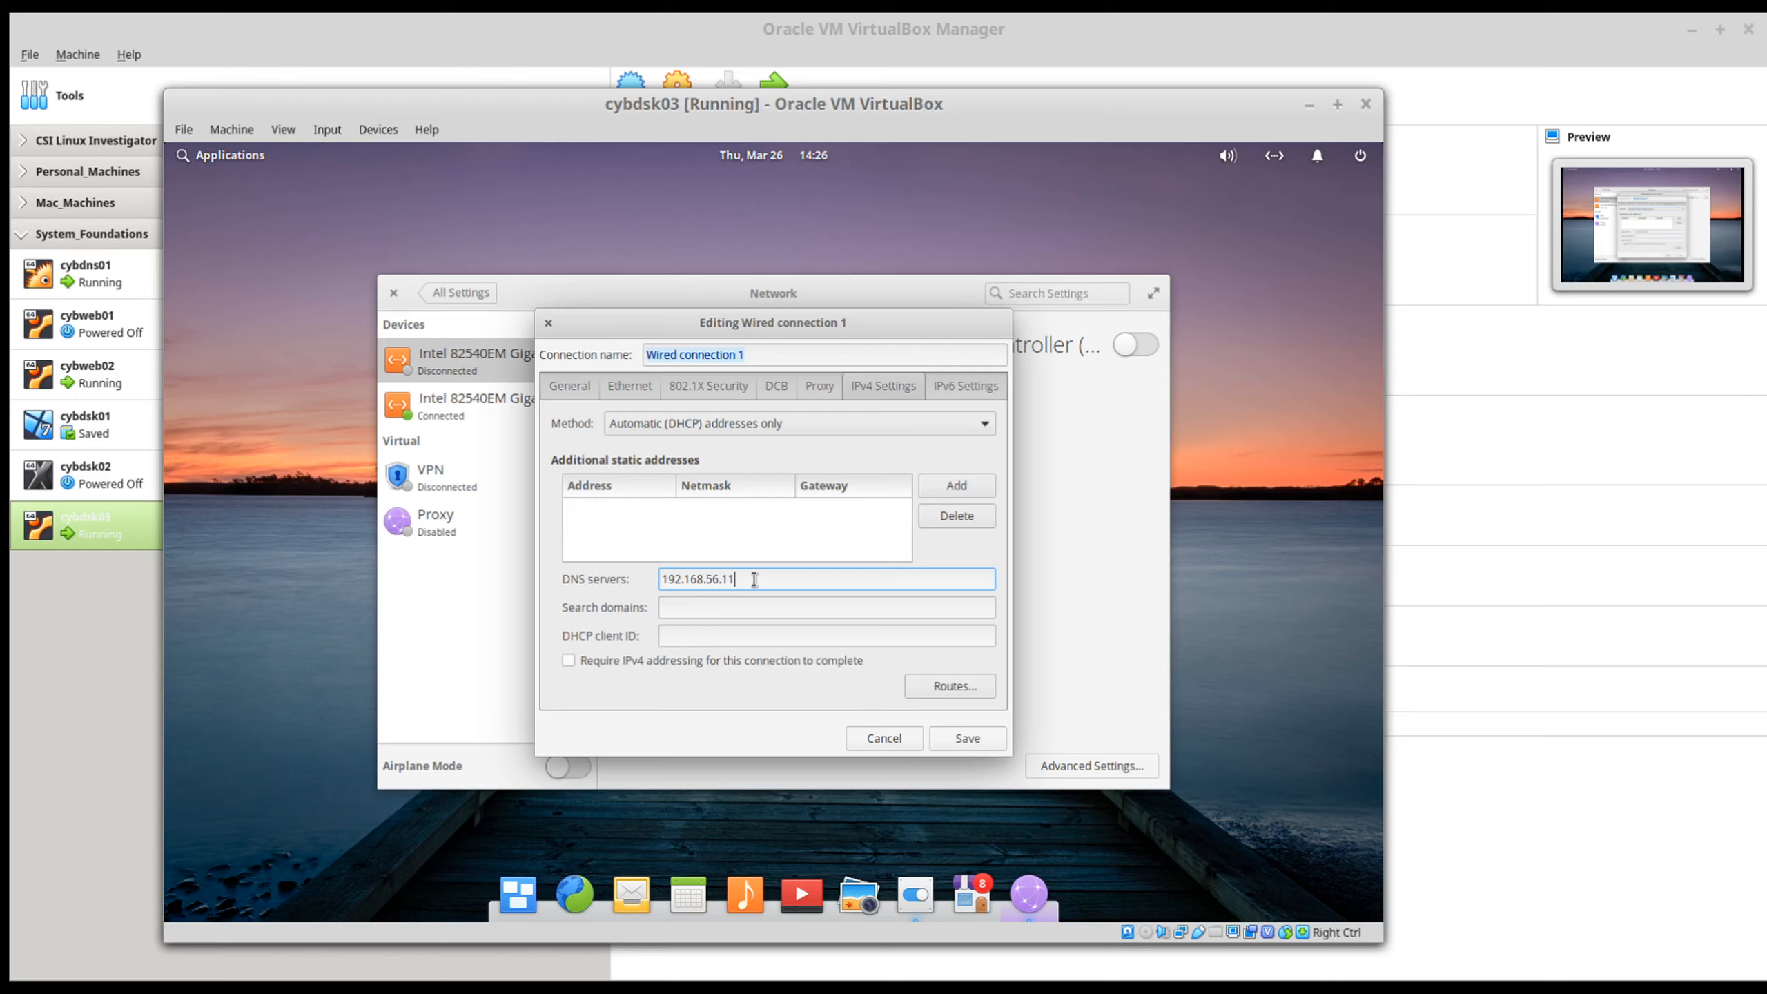
text(,1.1.1.1)
click(690, 607)
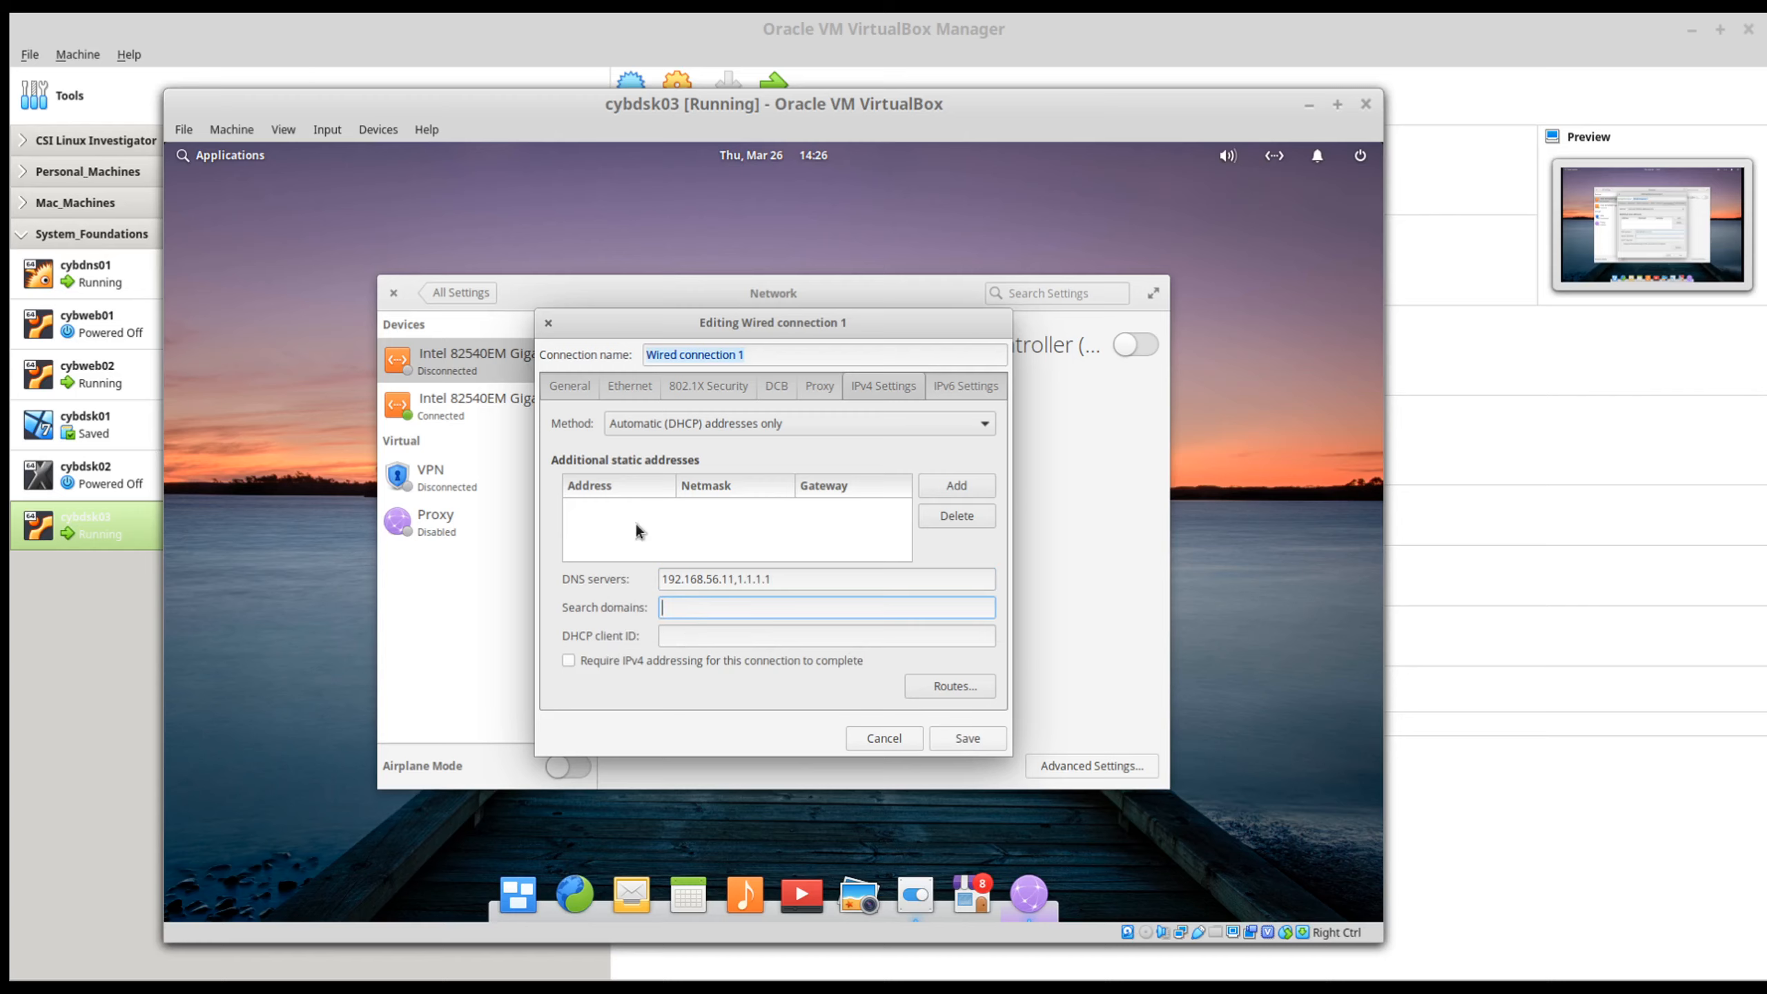
click(964, 741)
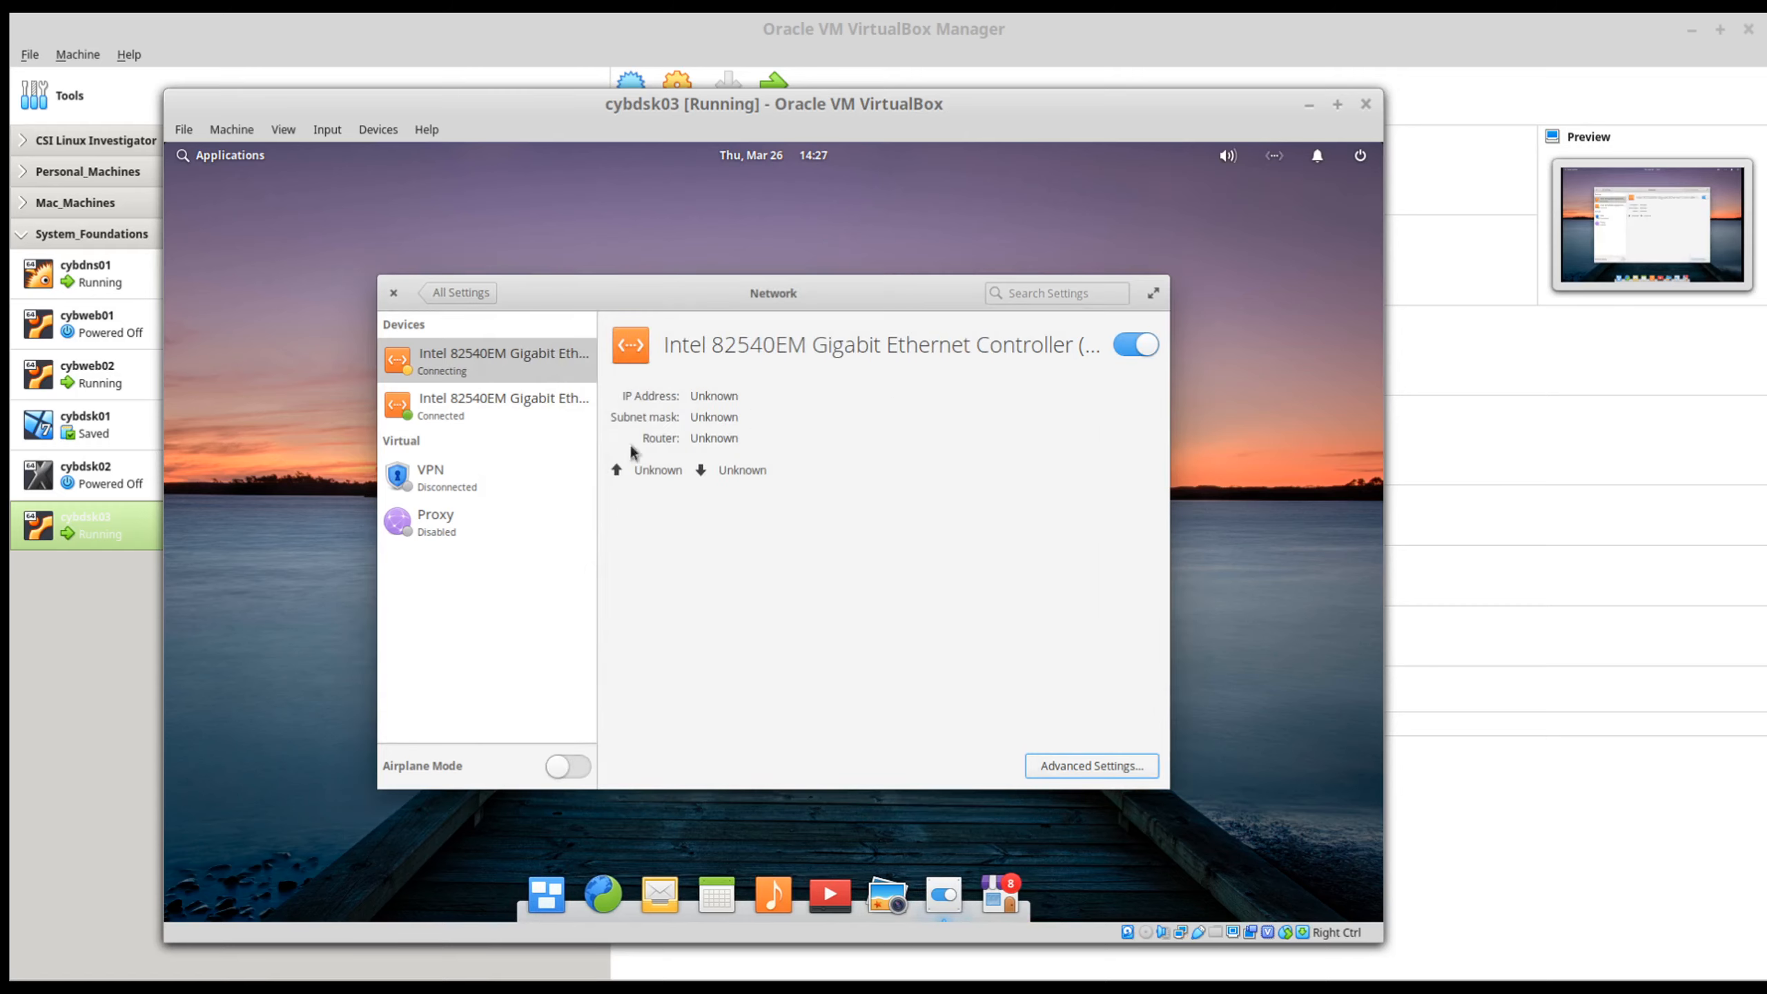
Step: In the second Ethernet adapter's advanced IPv4 settings, add 192.168.56.11 as an additional DNS server for Wired connection 2 and save
click(463, 414)
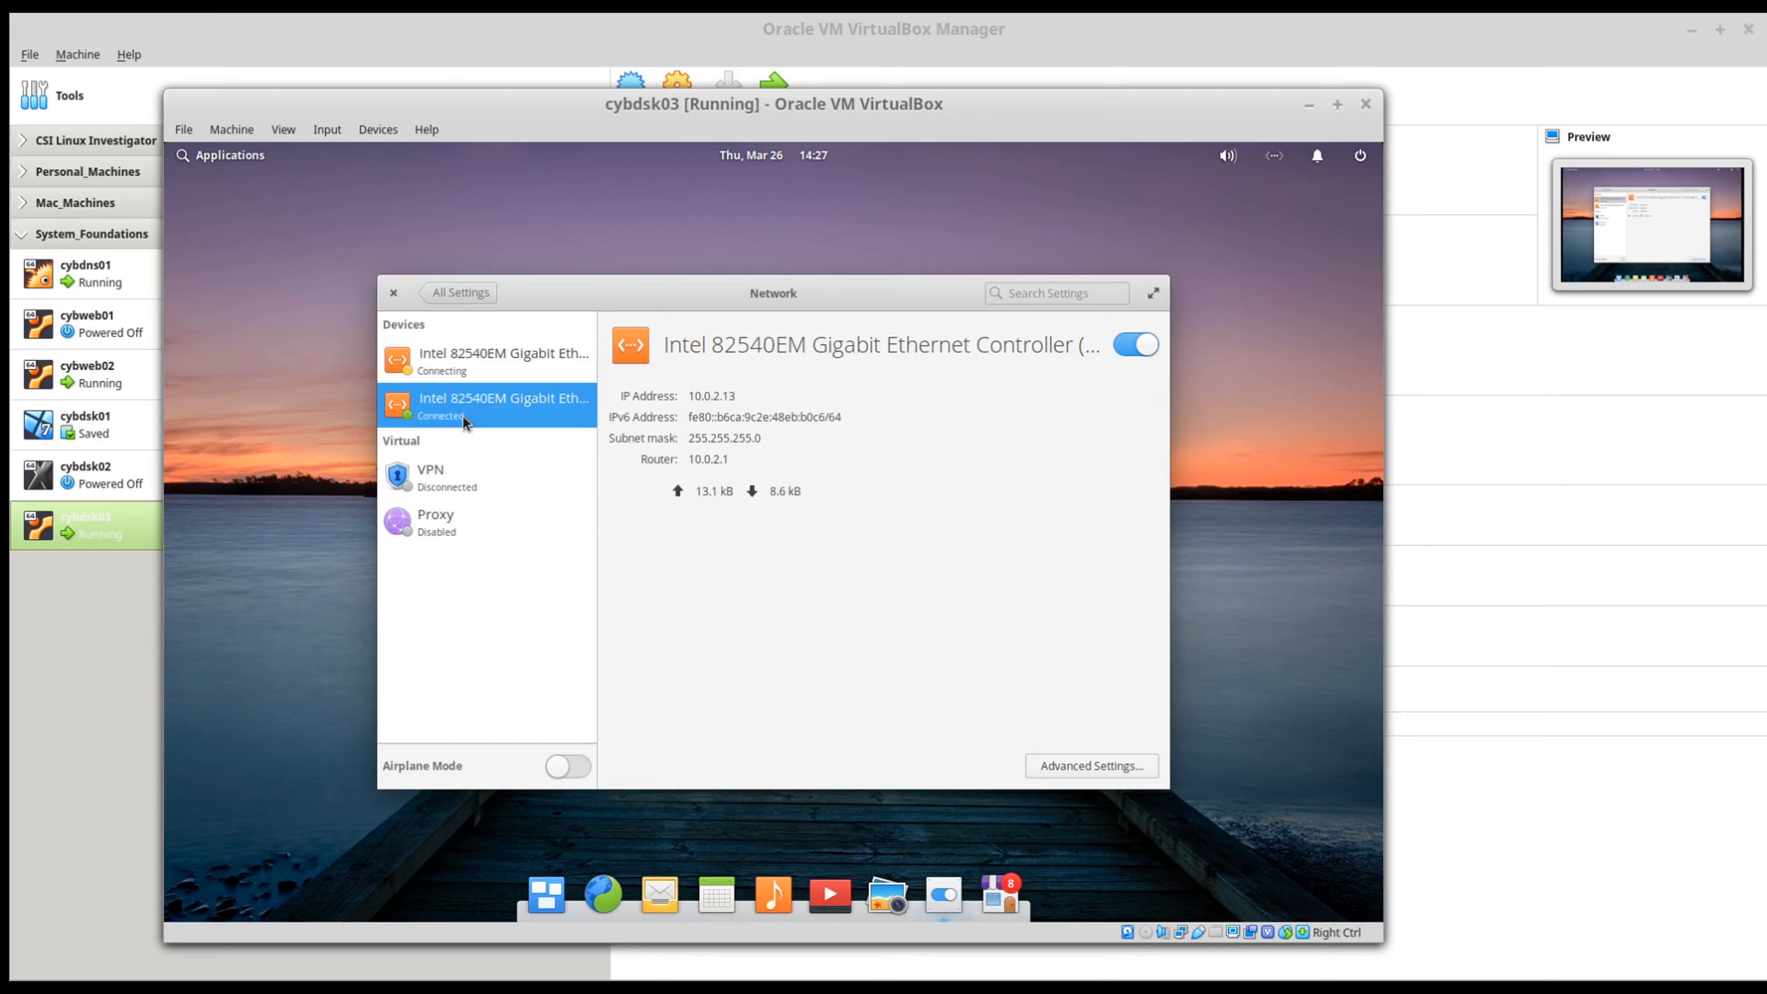
click(1090, 765)
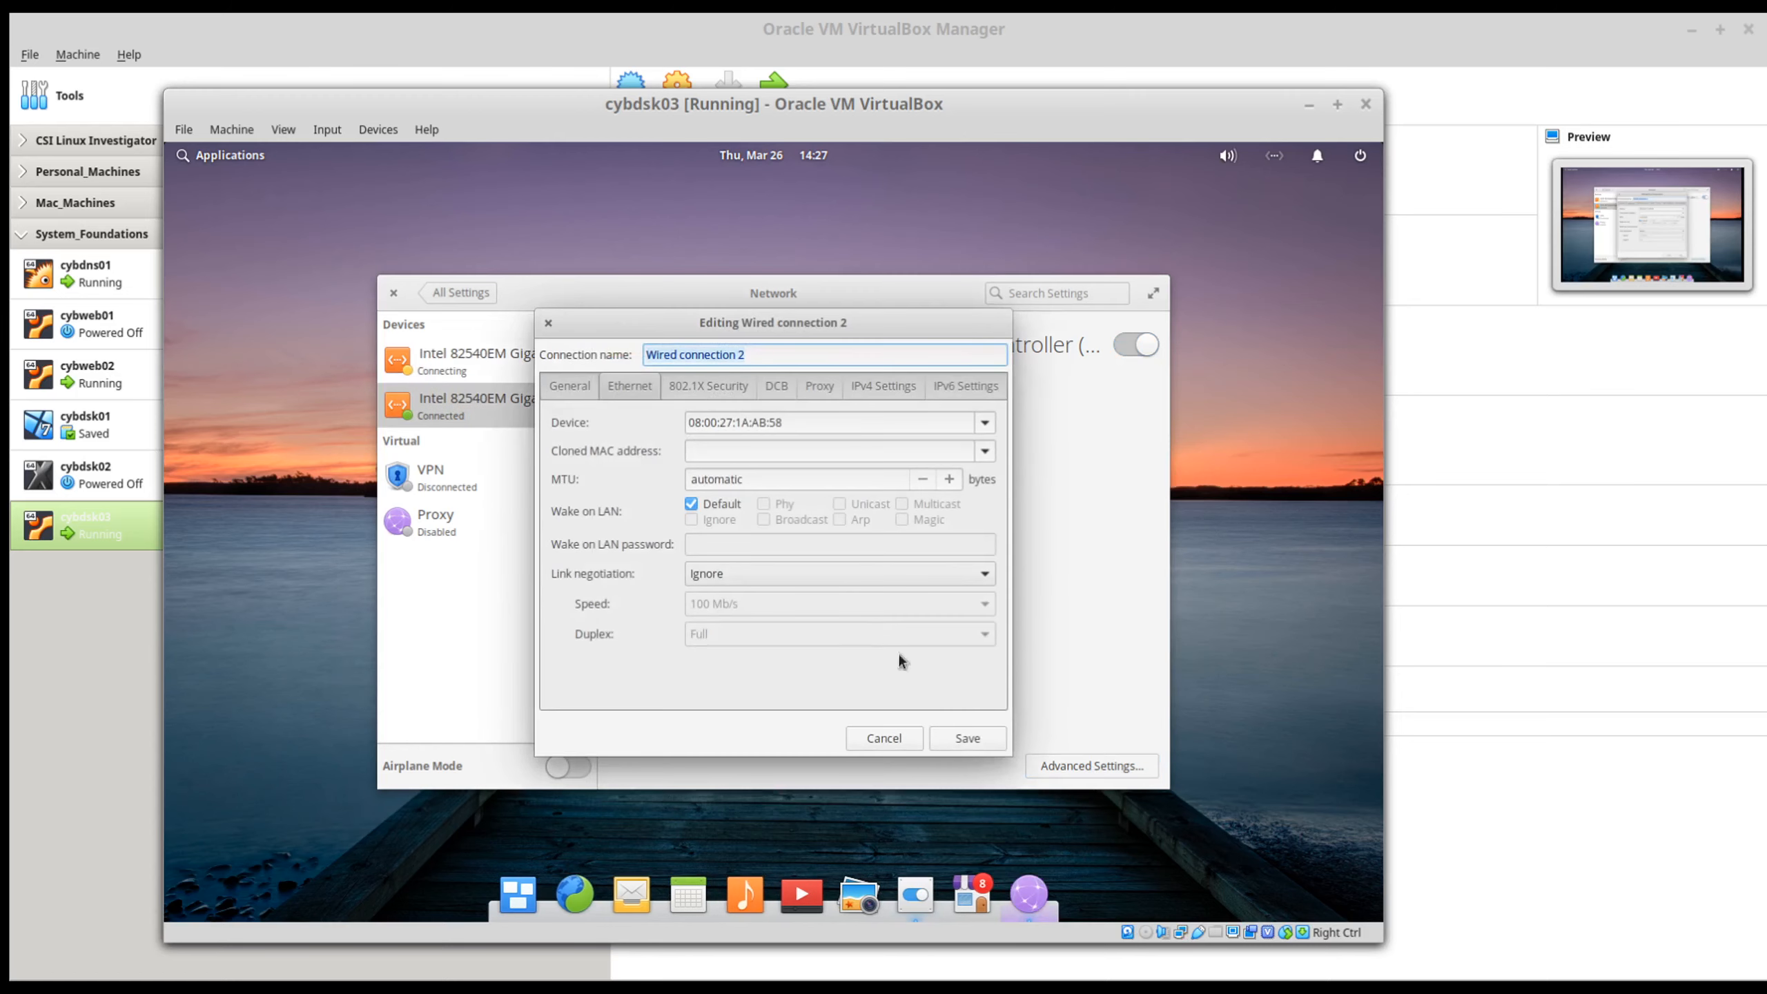
click(872, 387)
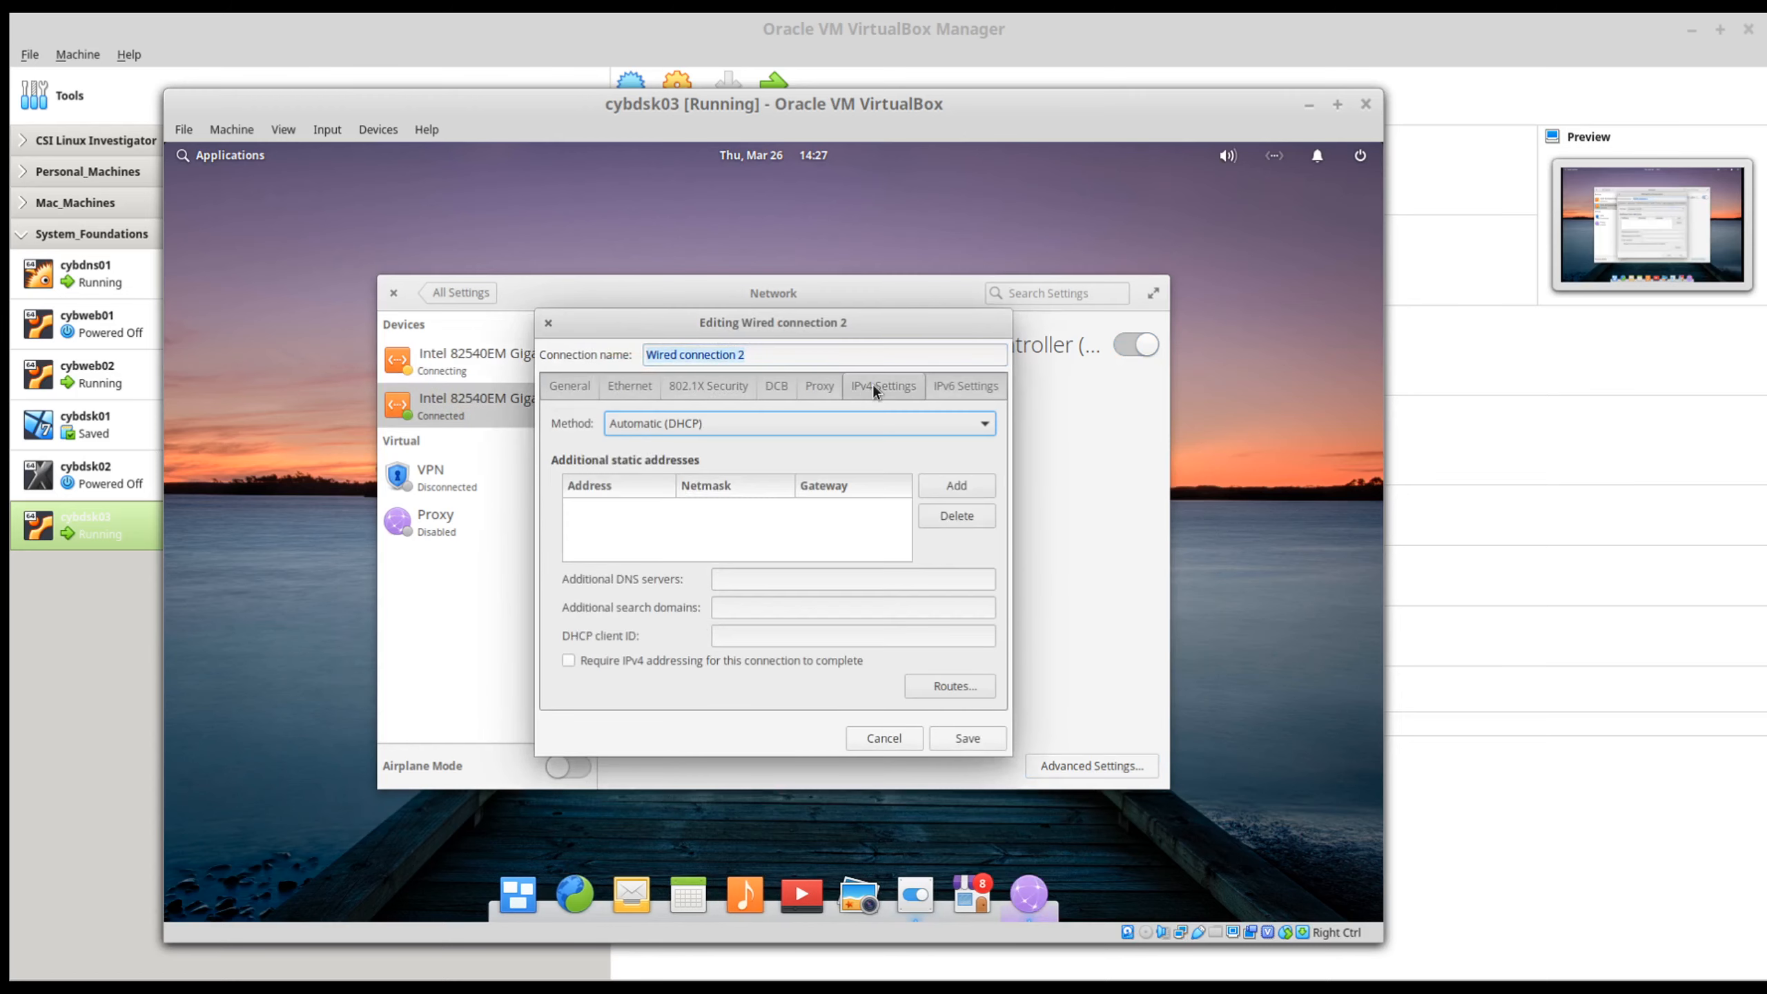
click(813, 578)
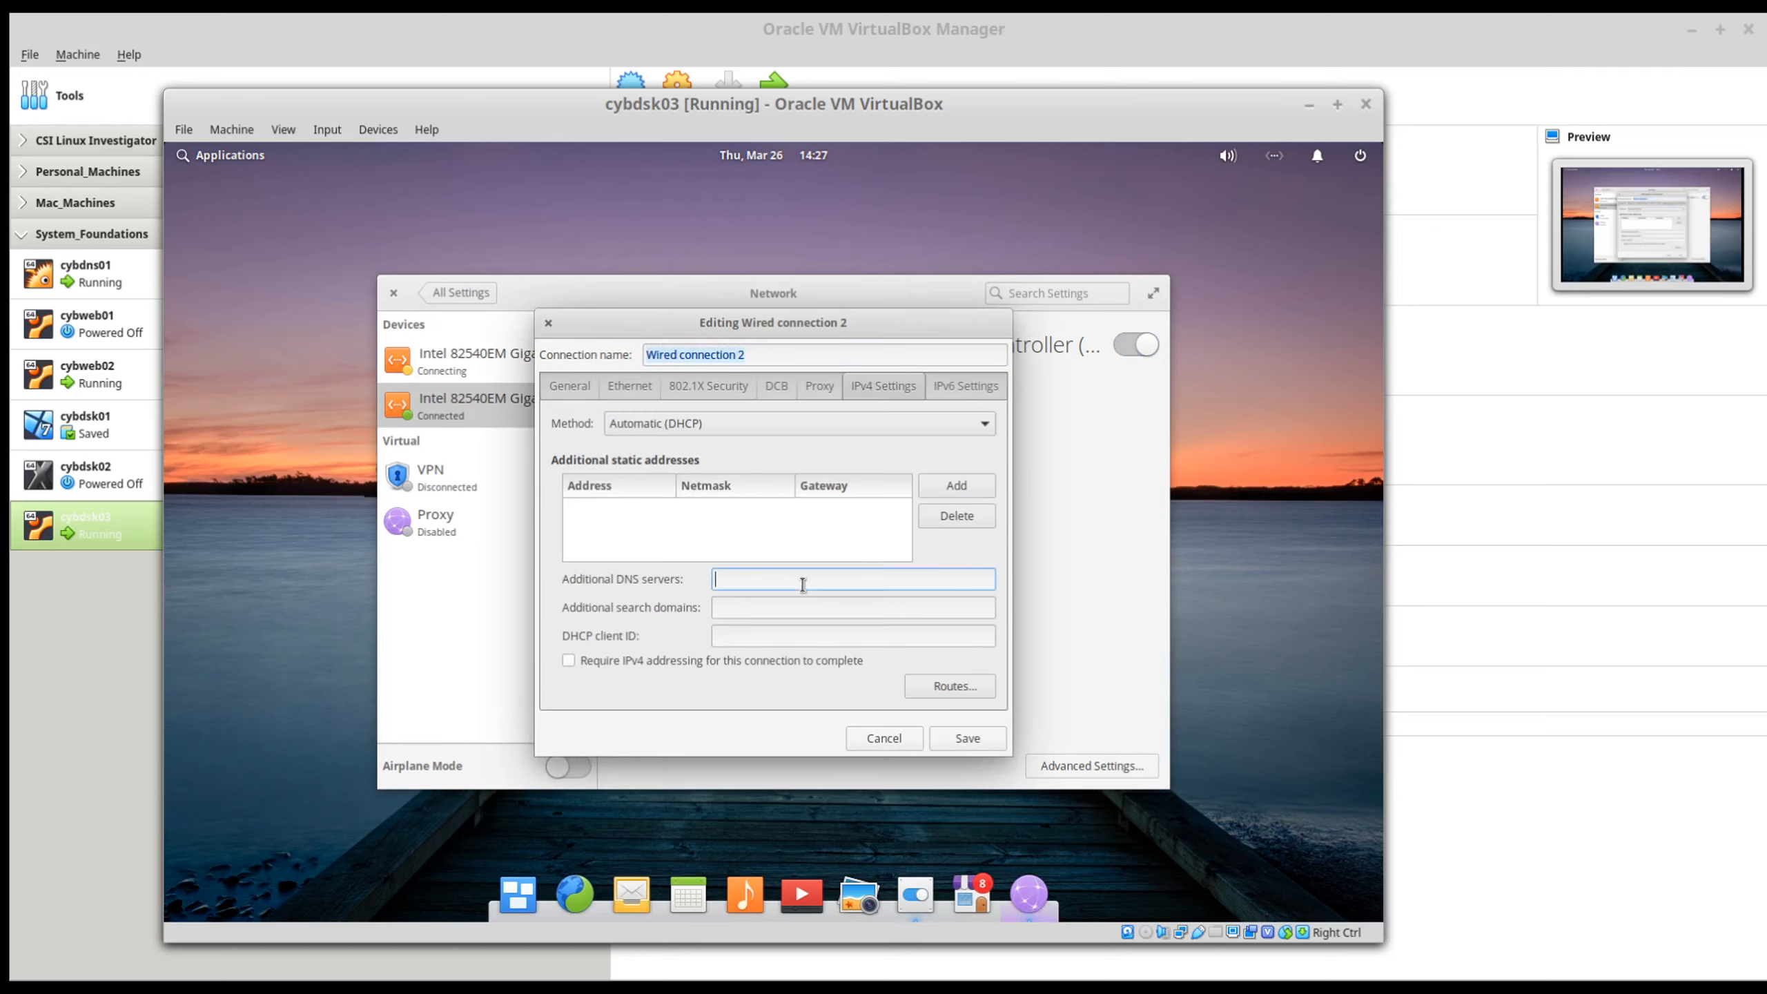
text(1921.68.)
key(BackSpace)
key(BackSpace)
key(BackSpace)
key(BackSpace)
key(BackSpace)
key(BackSpace)
text(2.168.56.11)
click(966, 738)
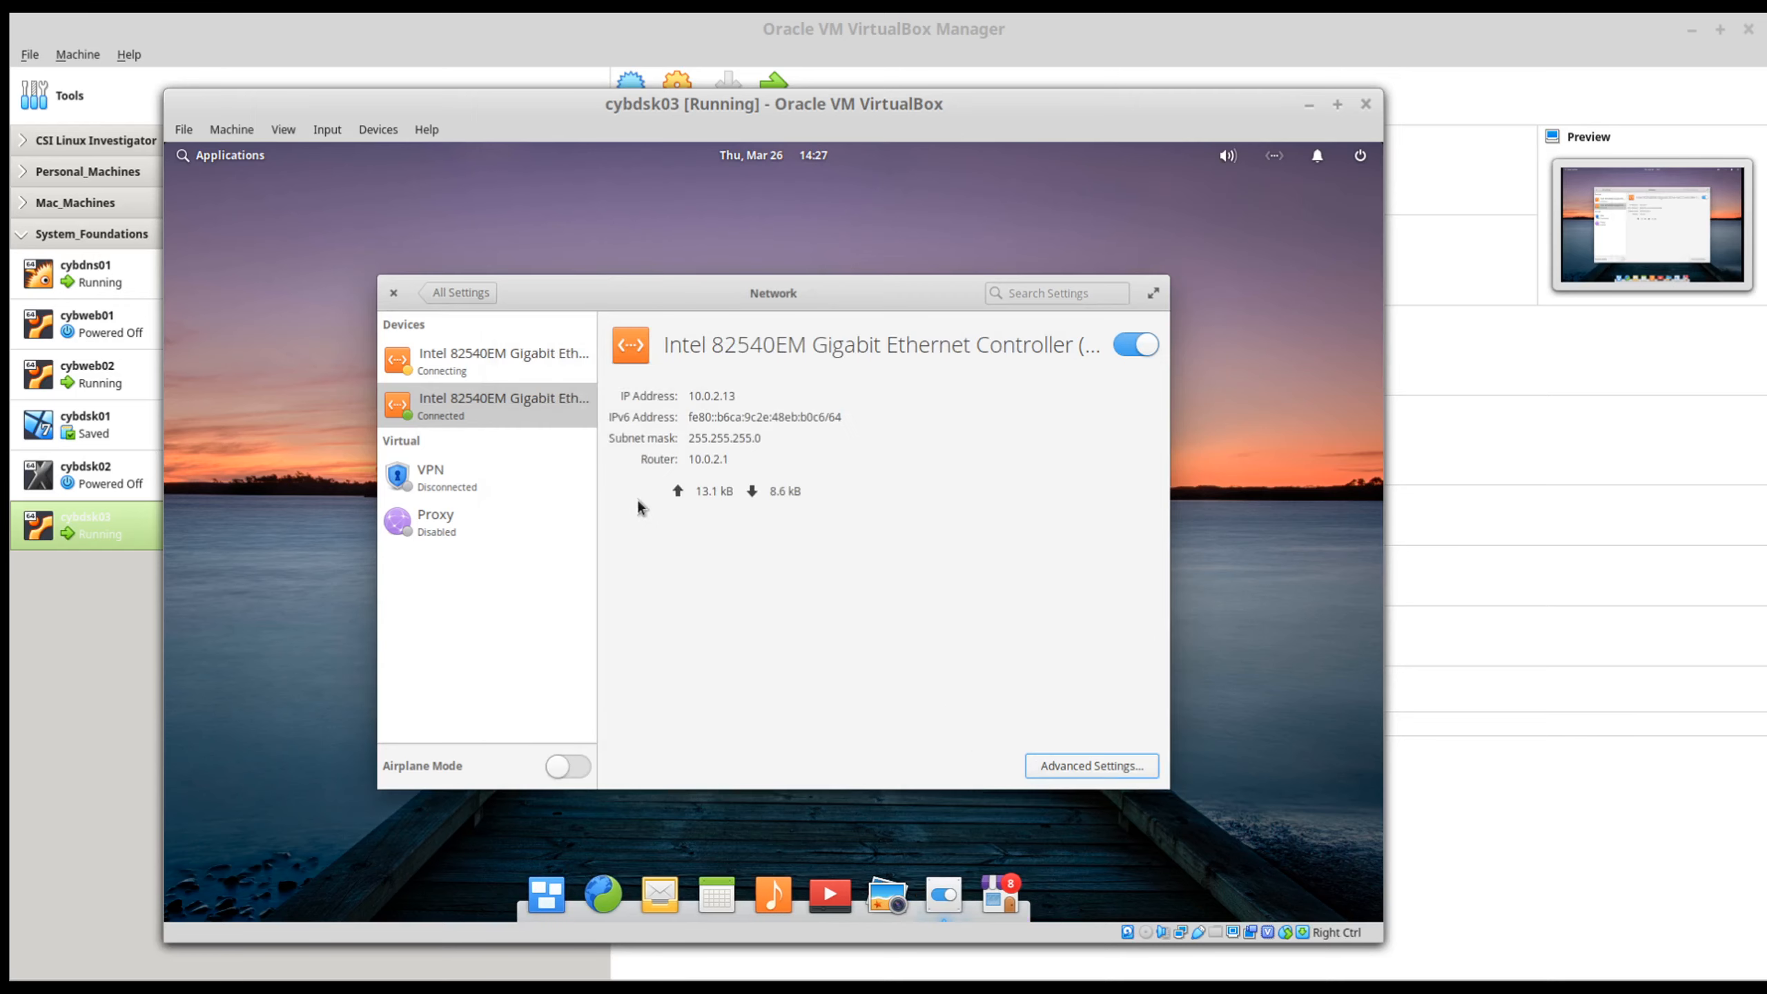
Step: Set Wired connection 1's IPv4 method to Automatic (DHCP), leave only 192.168.56.11 as additional DNS server, and save
click(485, 357)
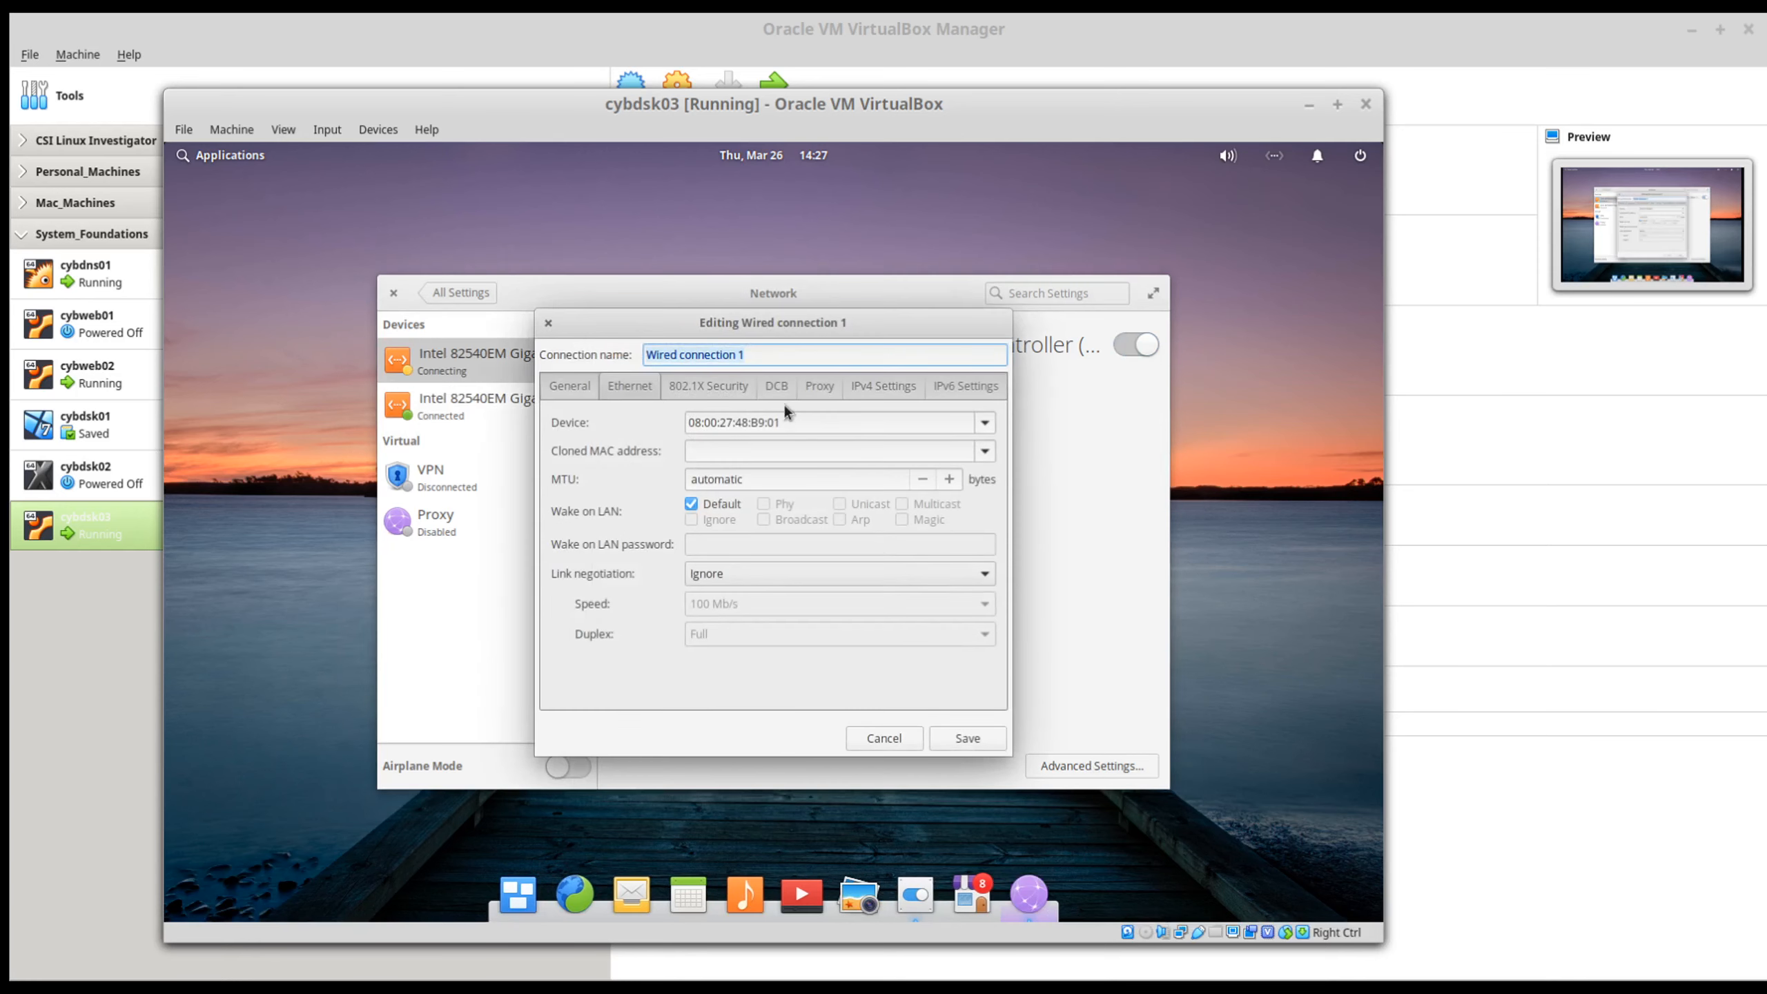
click(880, 388)
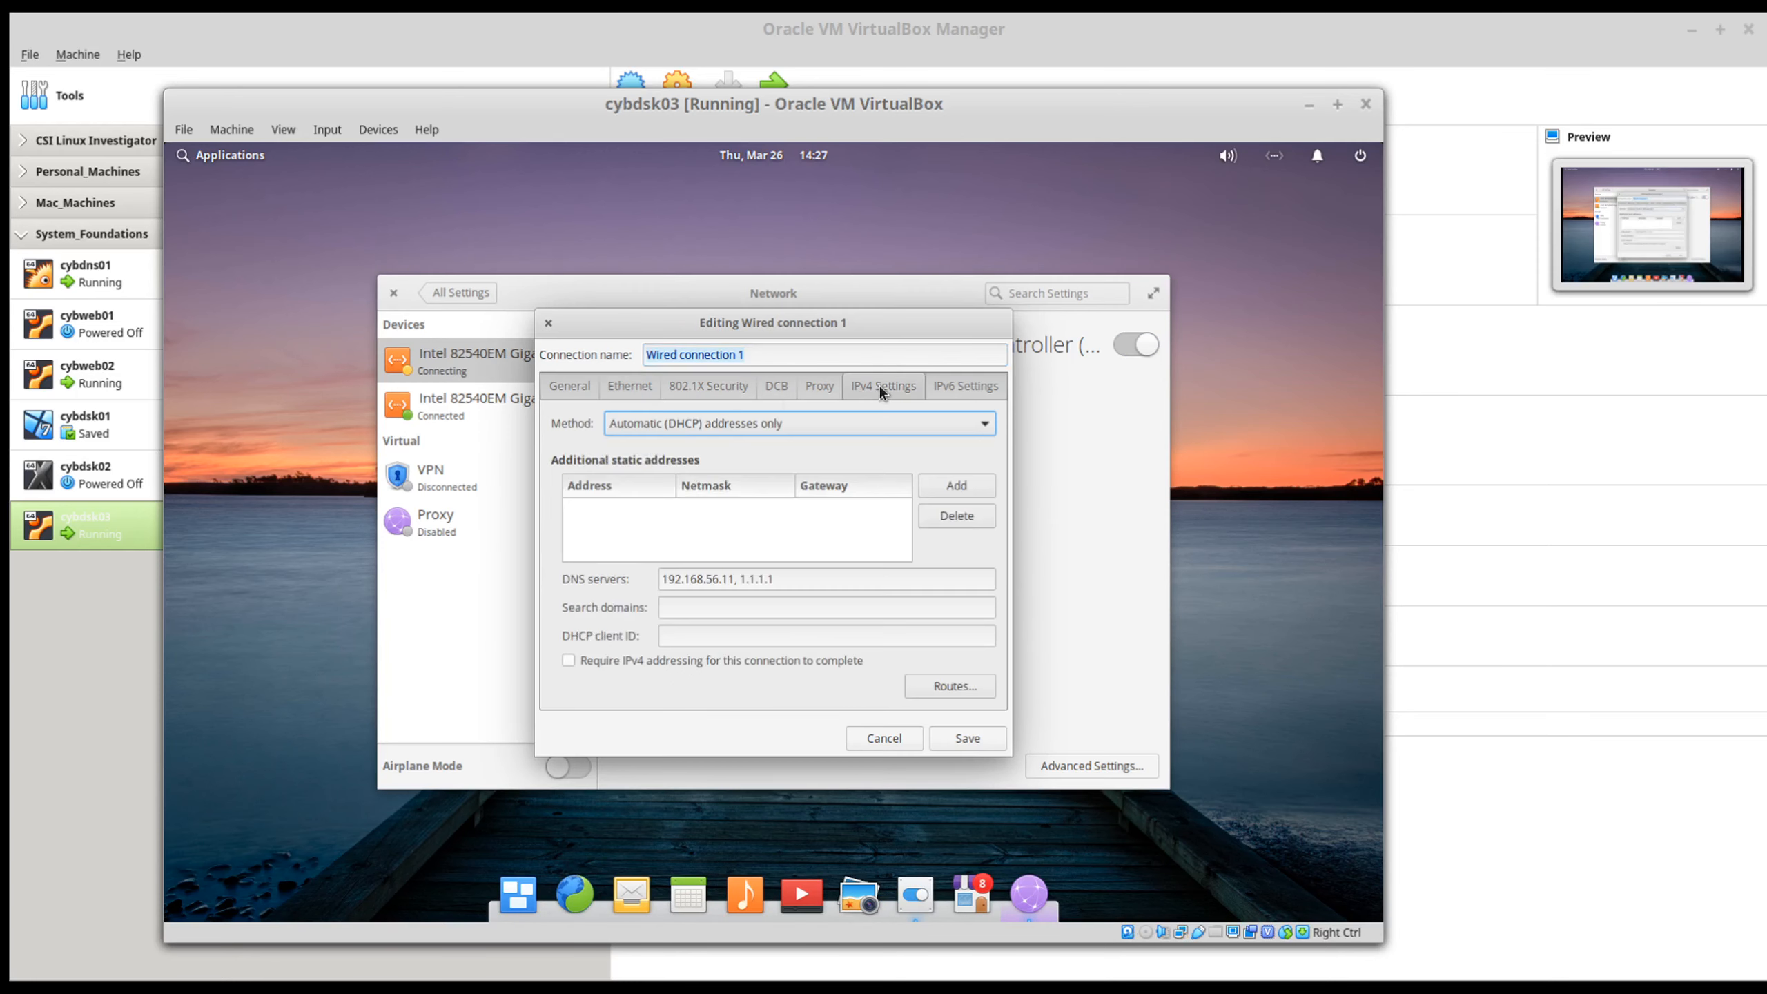
click(784, 416)
click(732, 398)
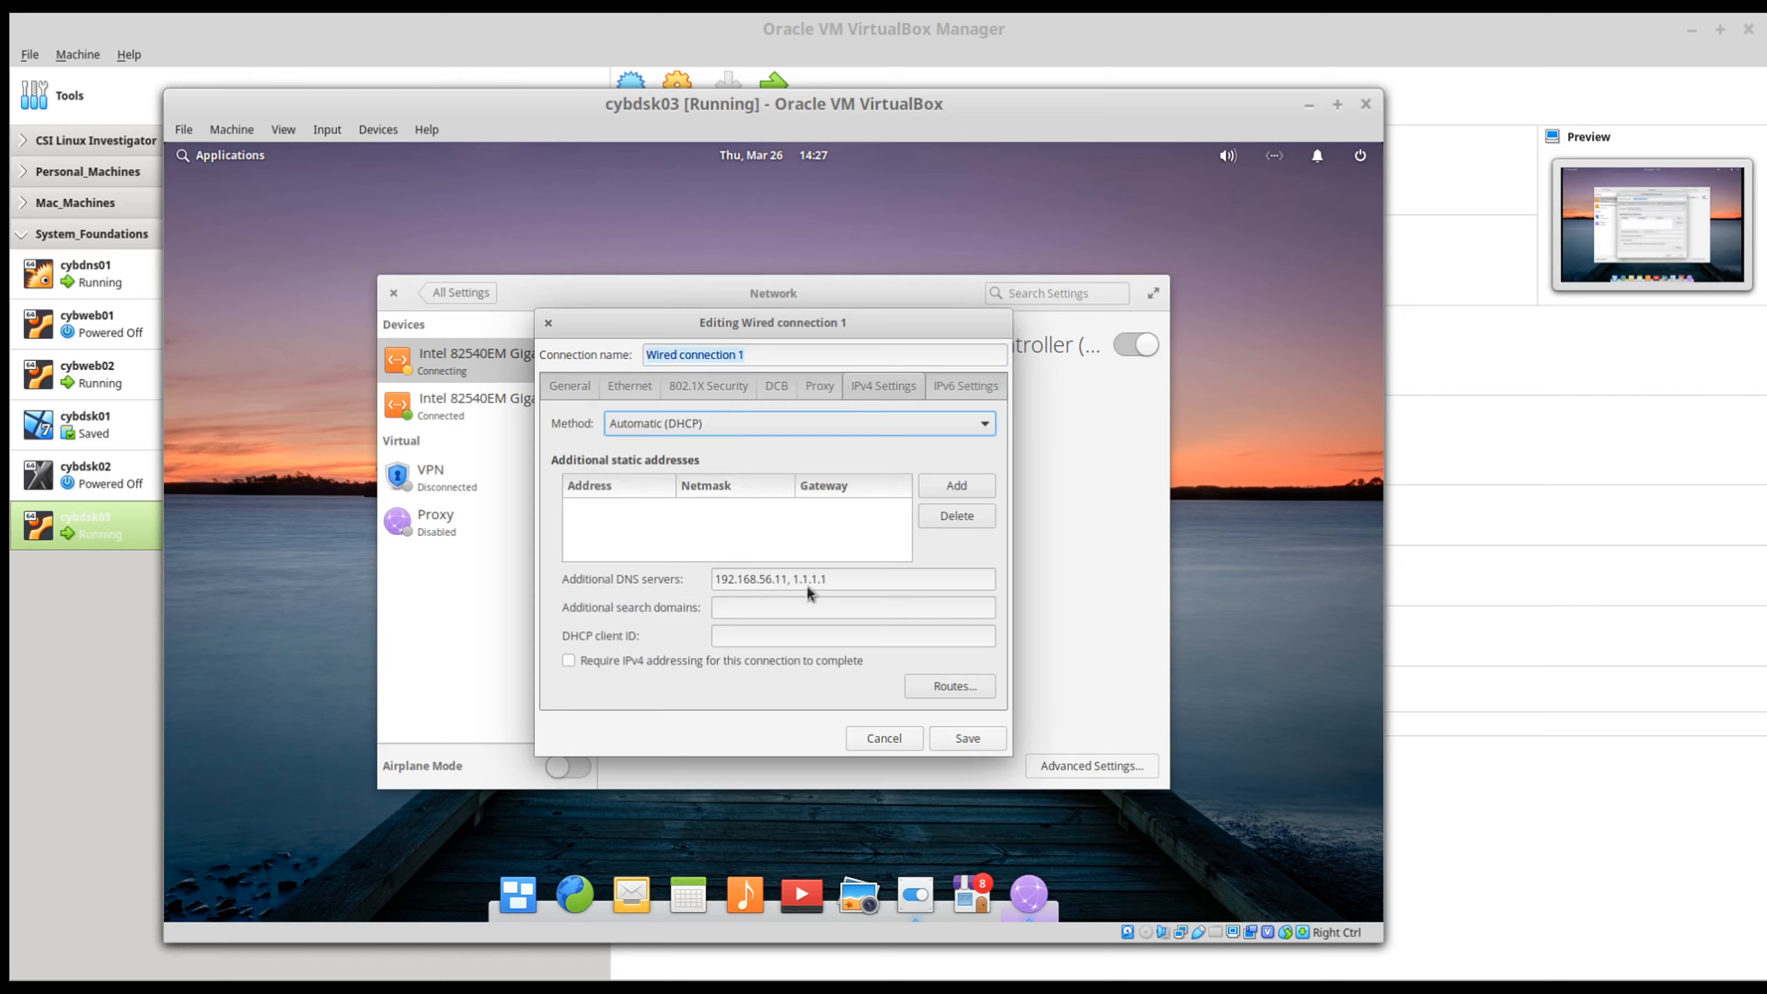
click(848, 580)
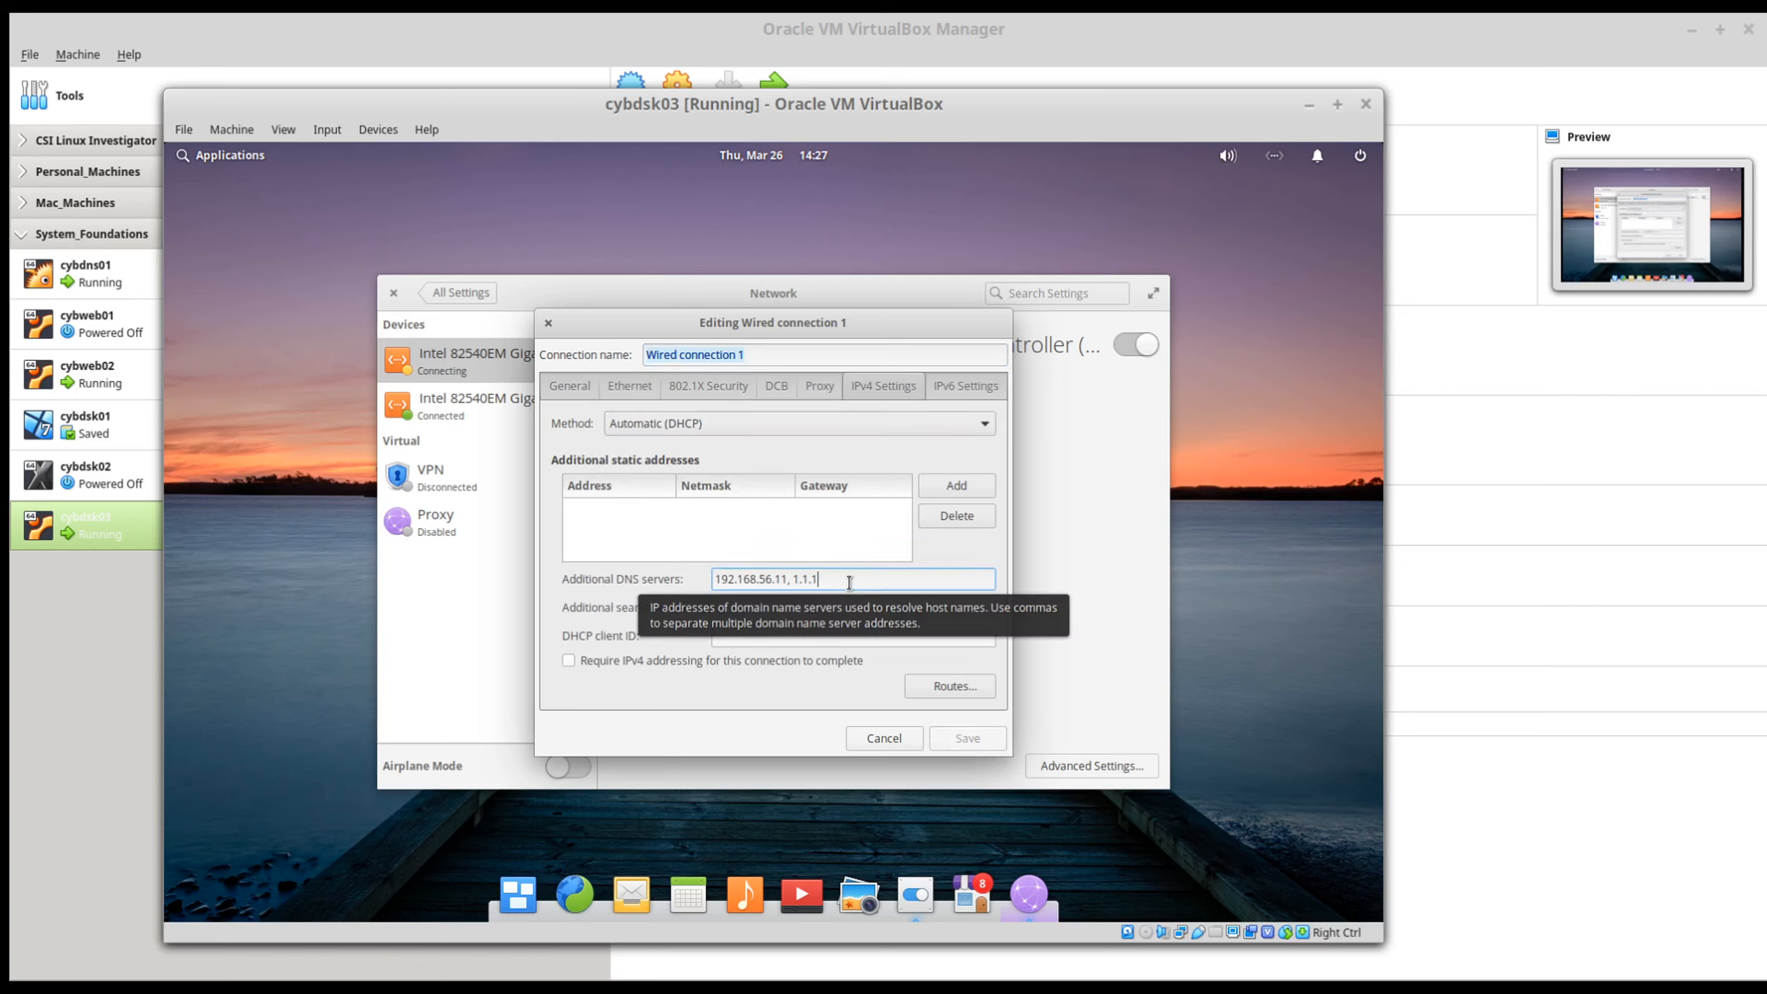
key(BackSpace)
key(BackSpace)
key(BackSpace)
key(BackSpace)
key(BackSpace)
key(BackSpace)
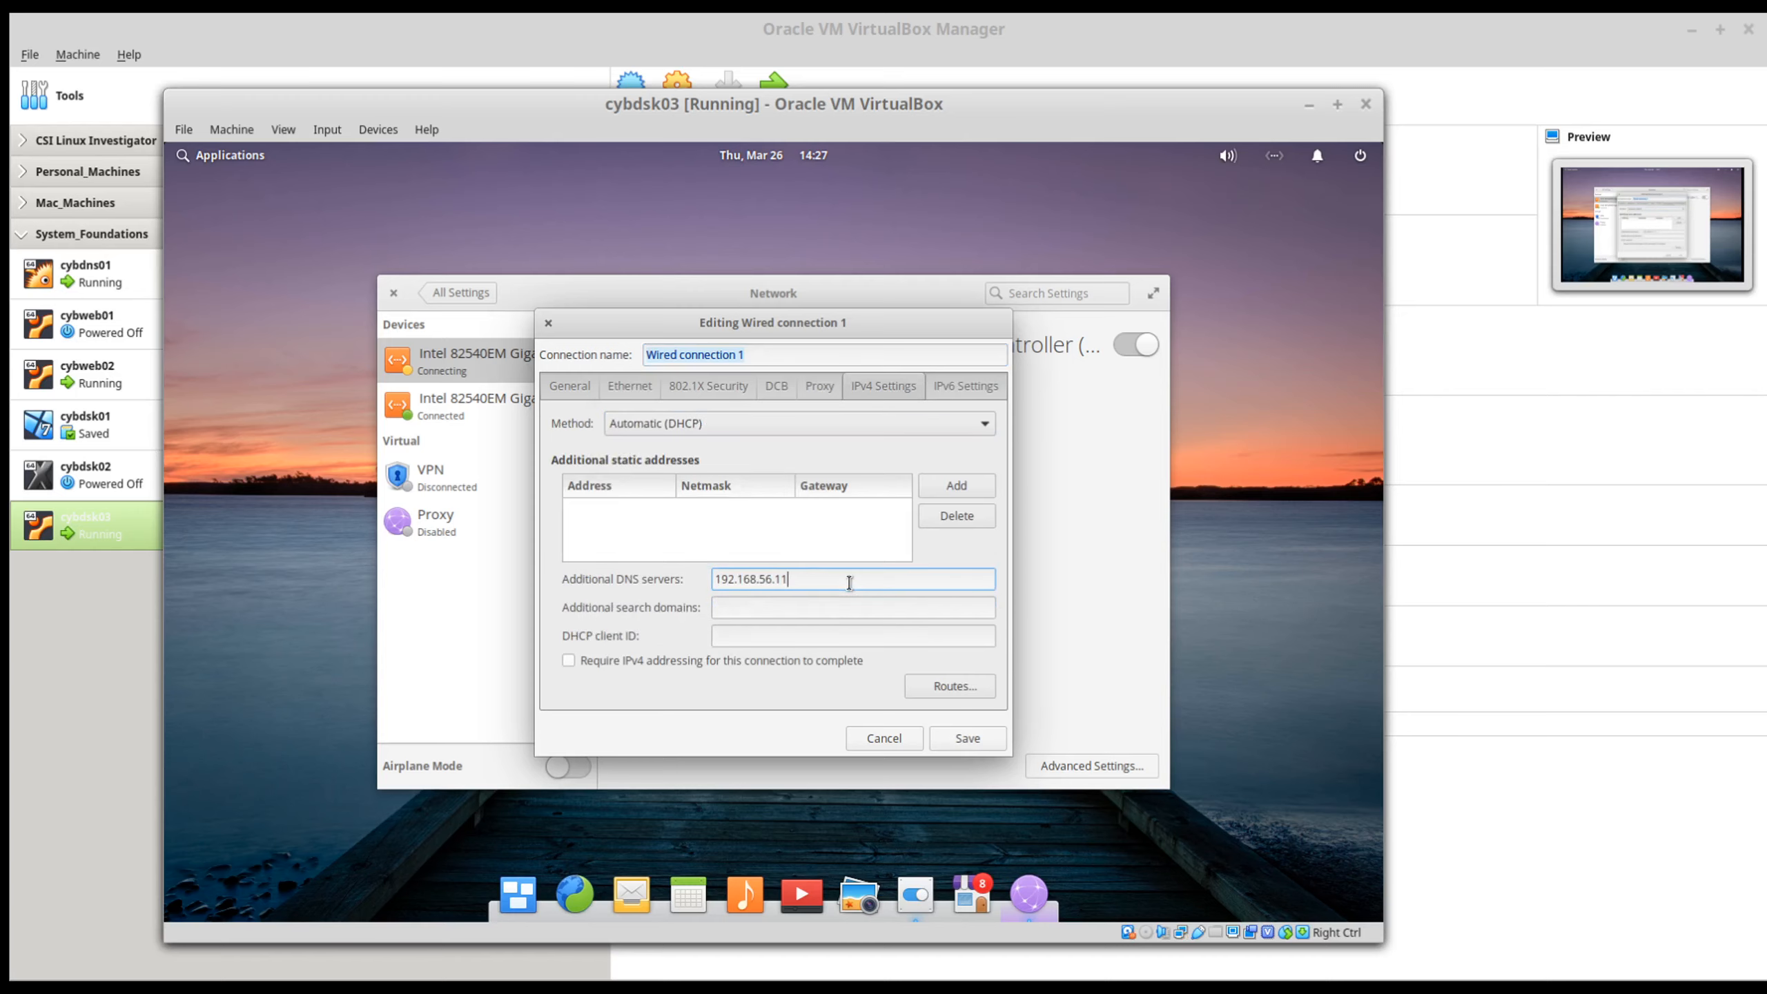
click(968, 742)
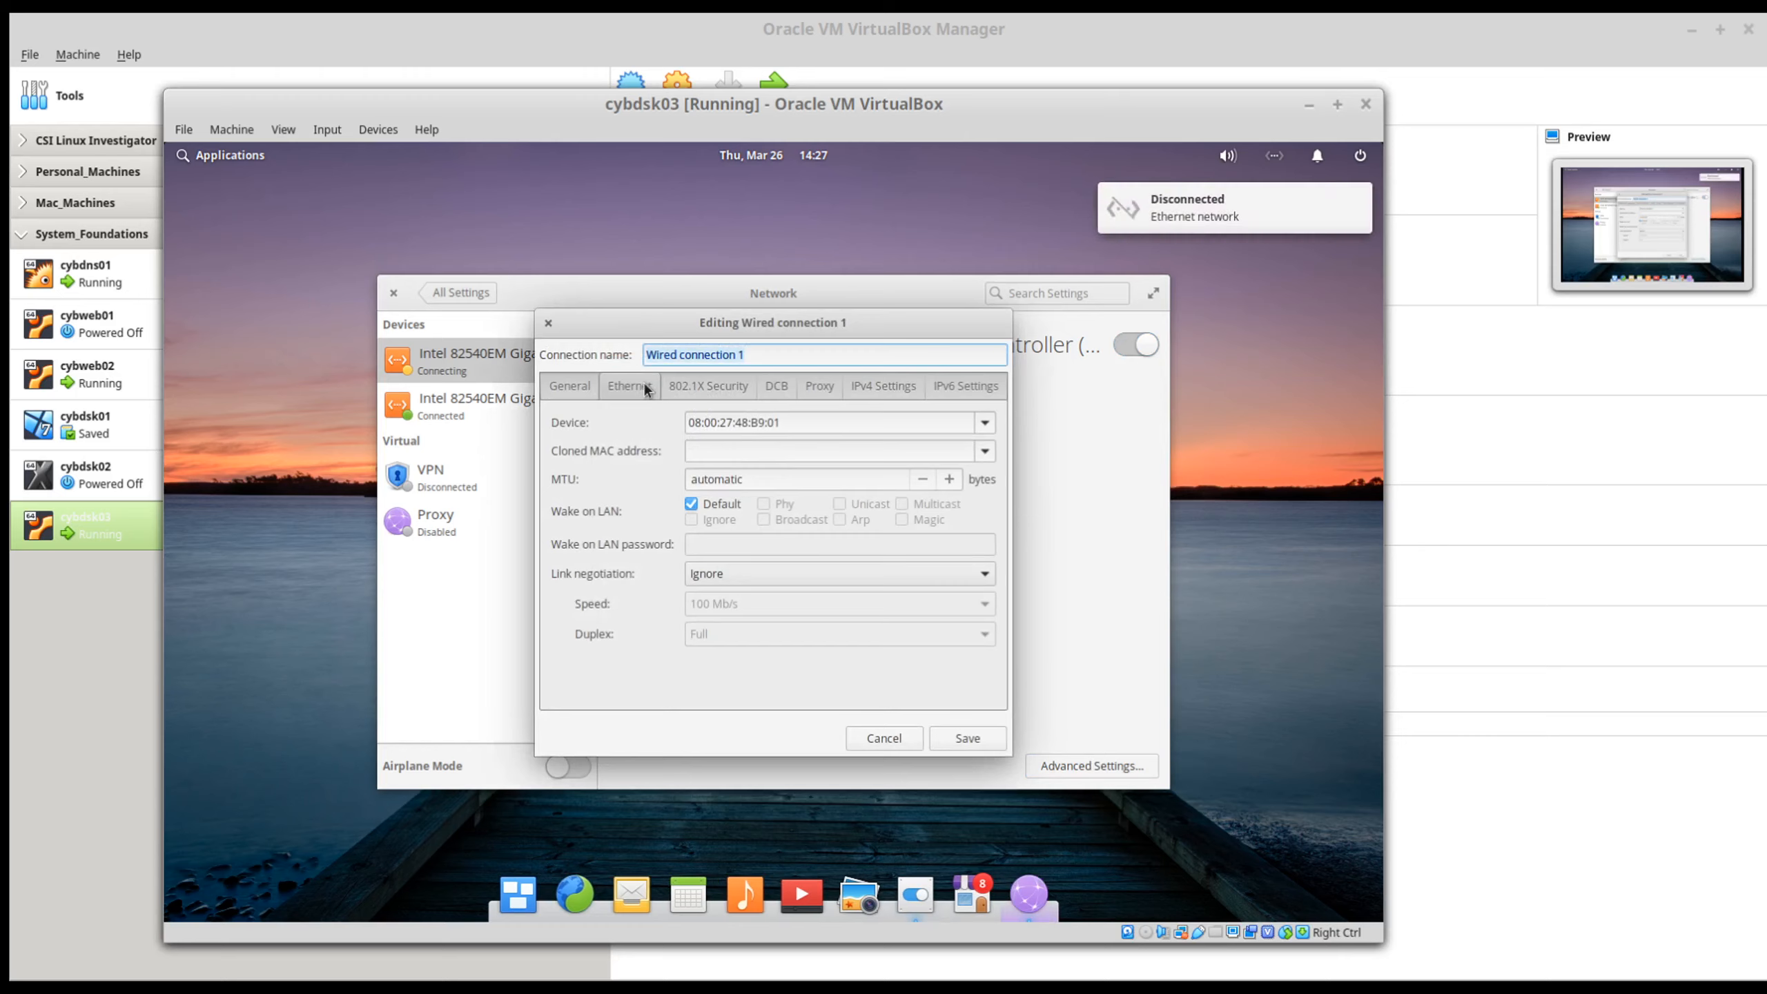
Step: Switch the IPv4 method of Wired connection 1 to Manual
click(885, 387)
click(707, 417)
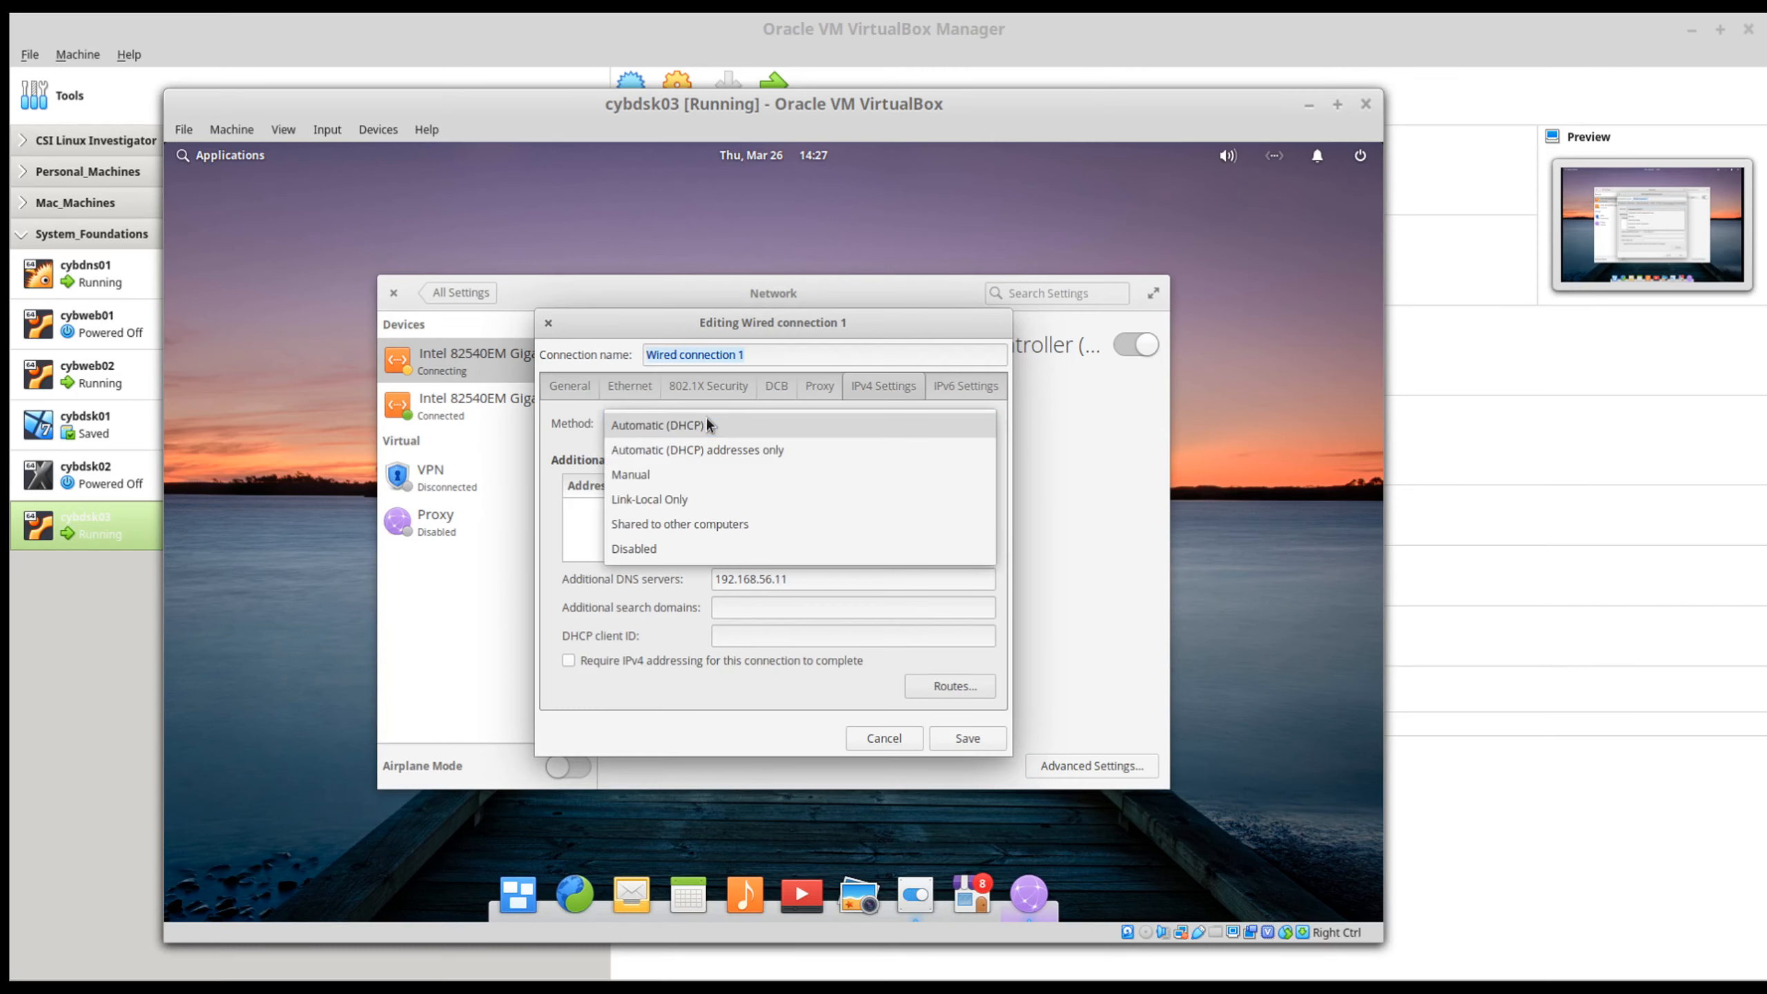
click(679, 476)
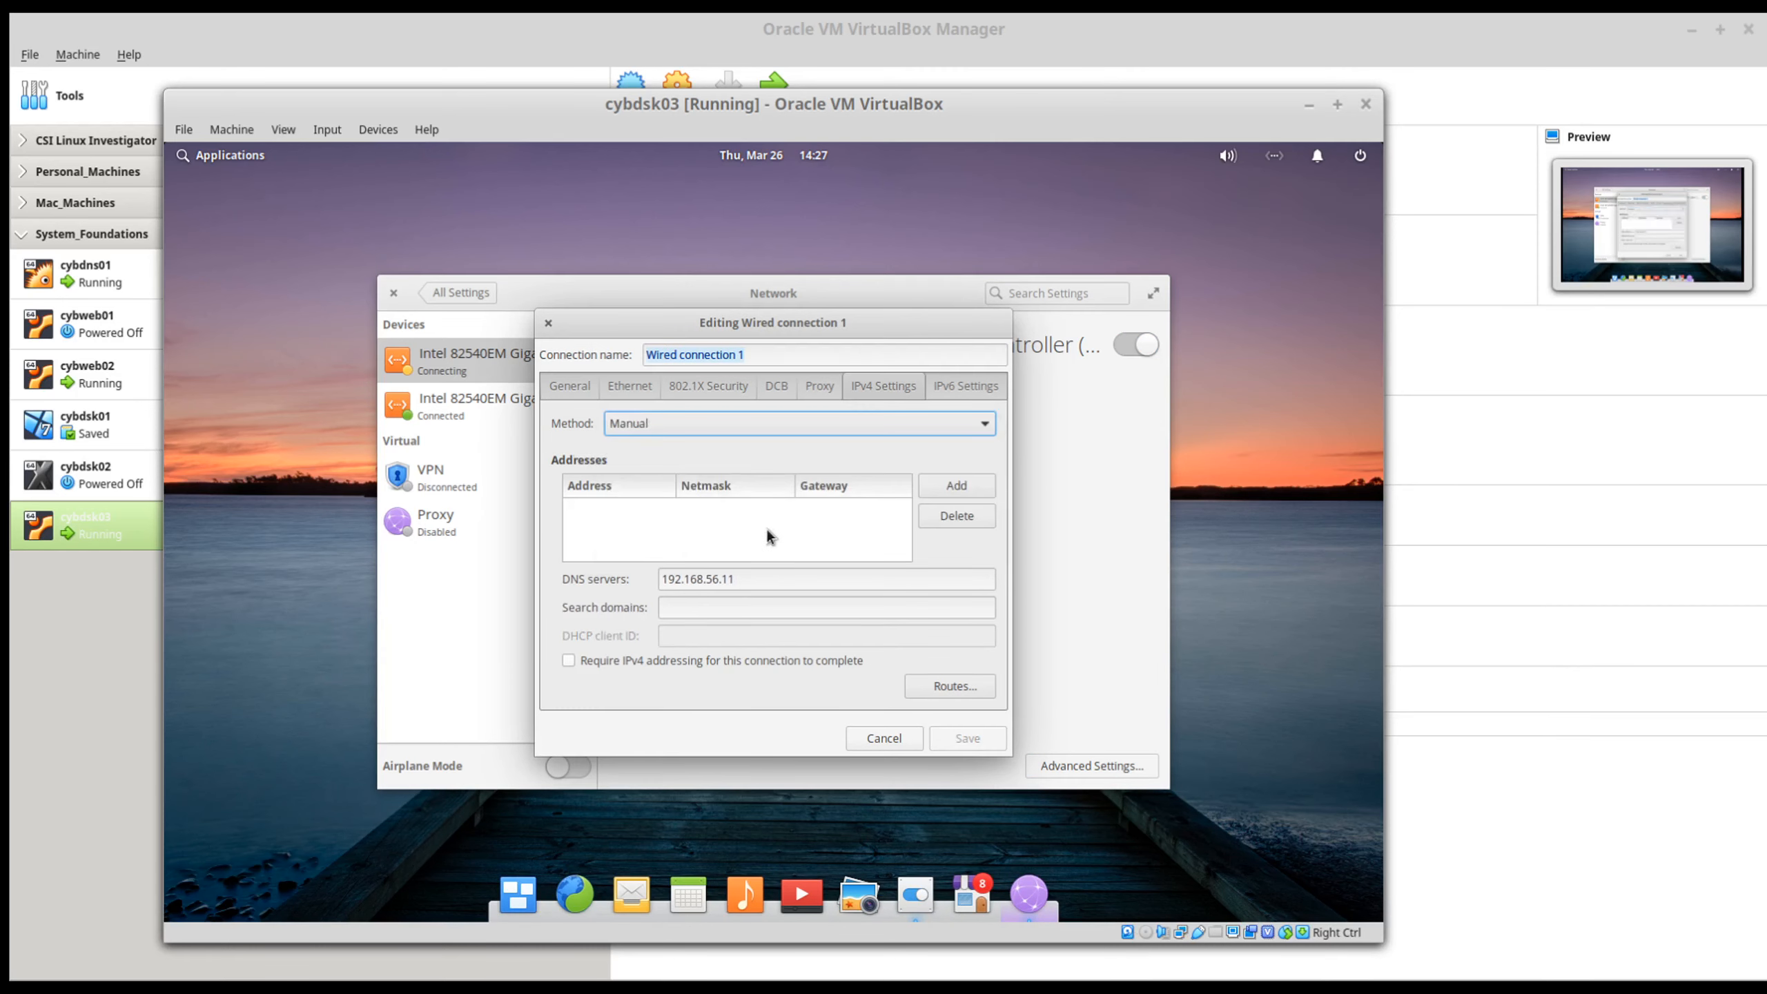
Step: Add static address 192.168.56.103 with netmask 24 and gateway 192.168.56.1, save Wired connection 1, and close the network settings
click(958, 485)
text(192)
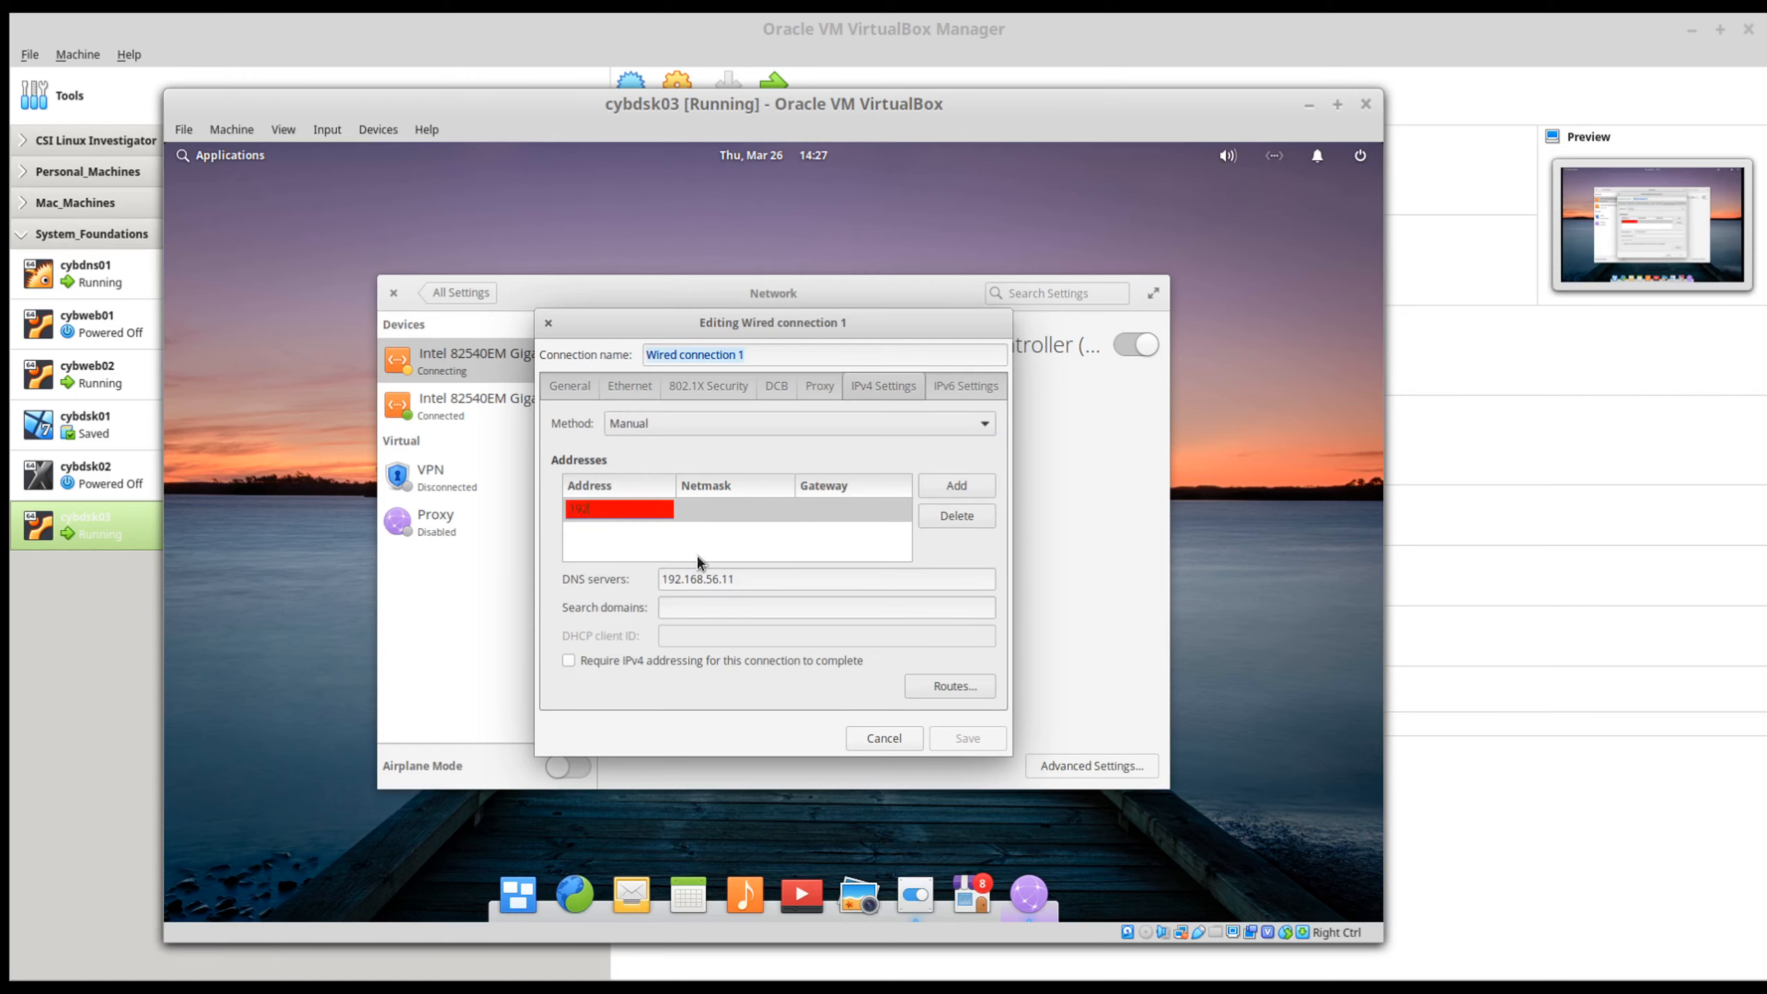
text(.168.56.103)
key(Tab)
text(24)
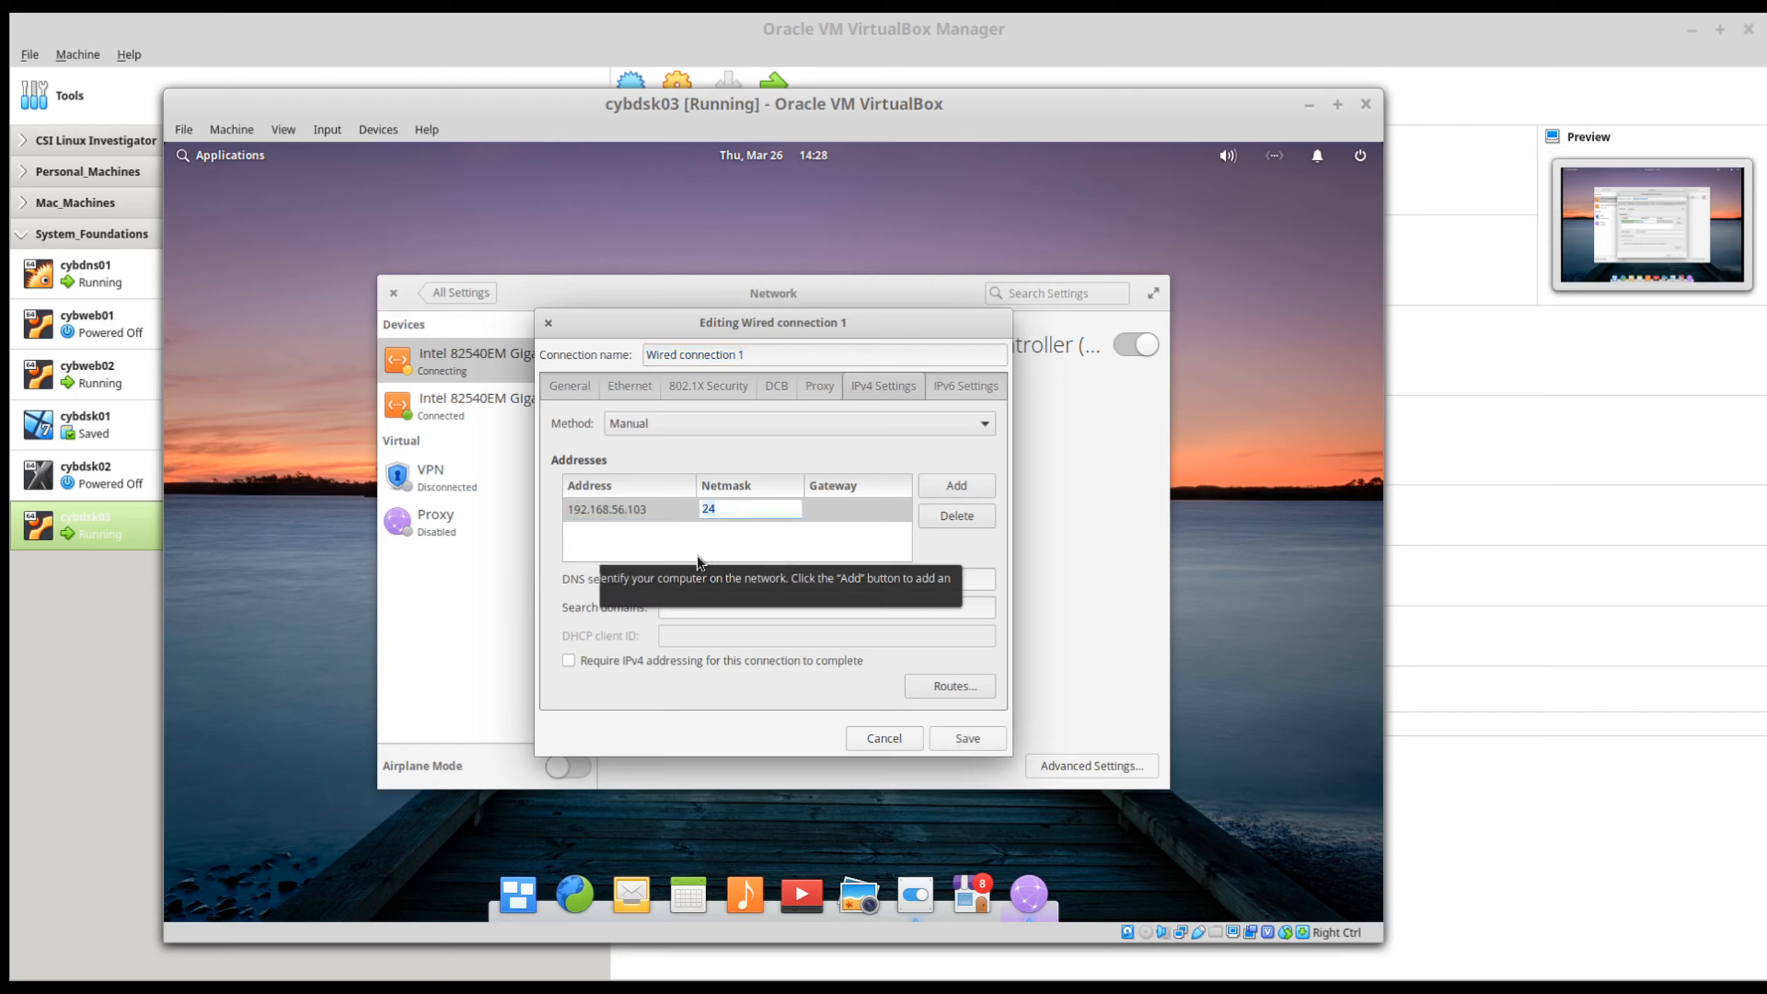
key(Tab)
text(19)
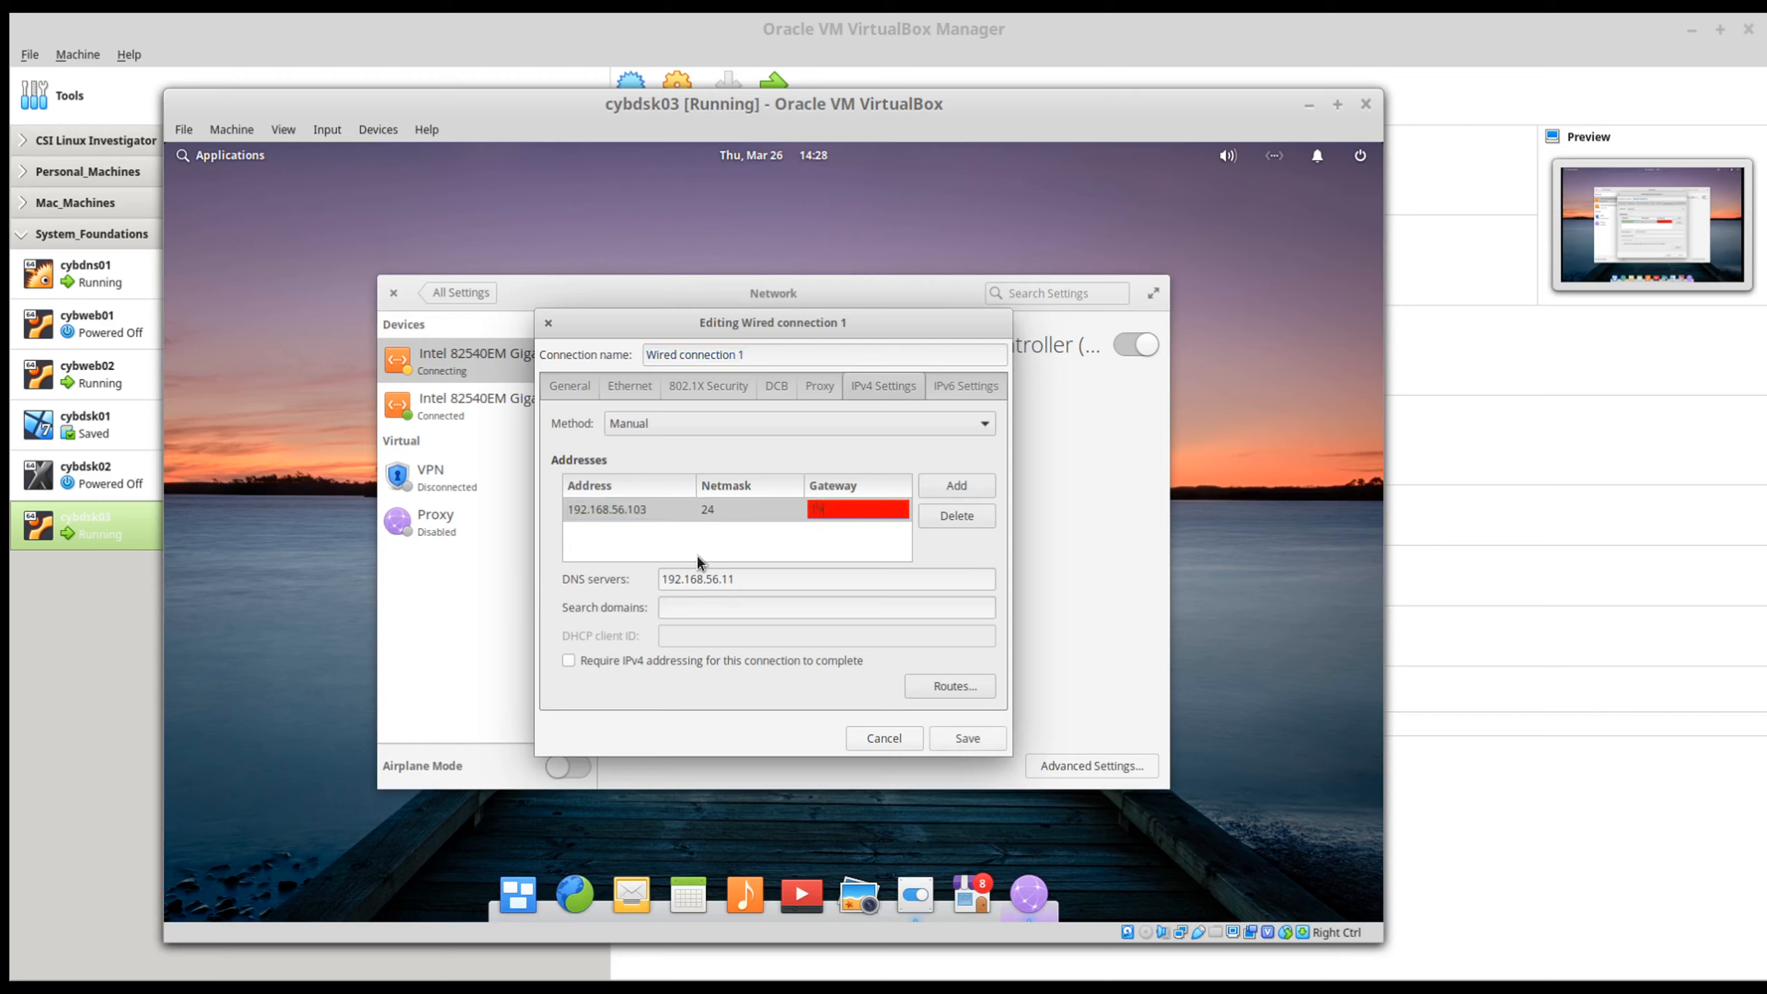
text(2.168.56.1)
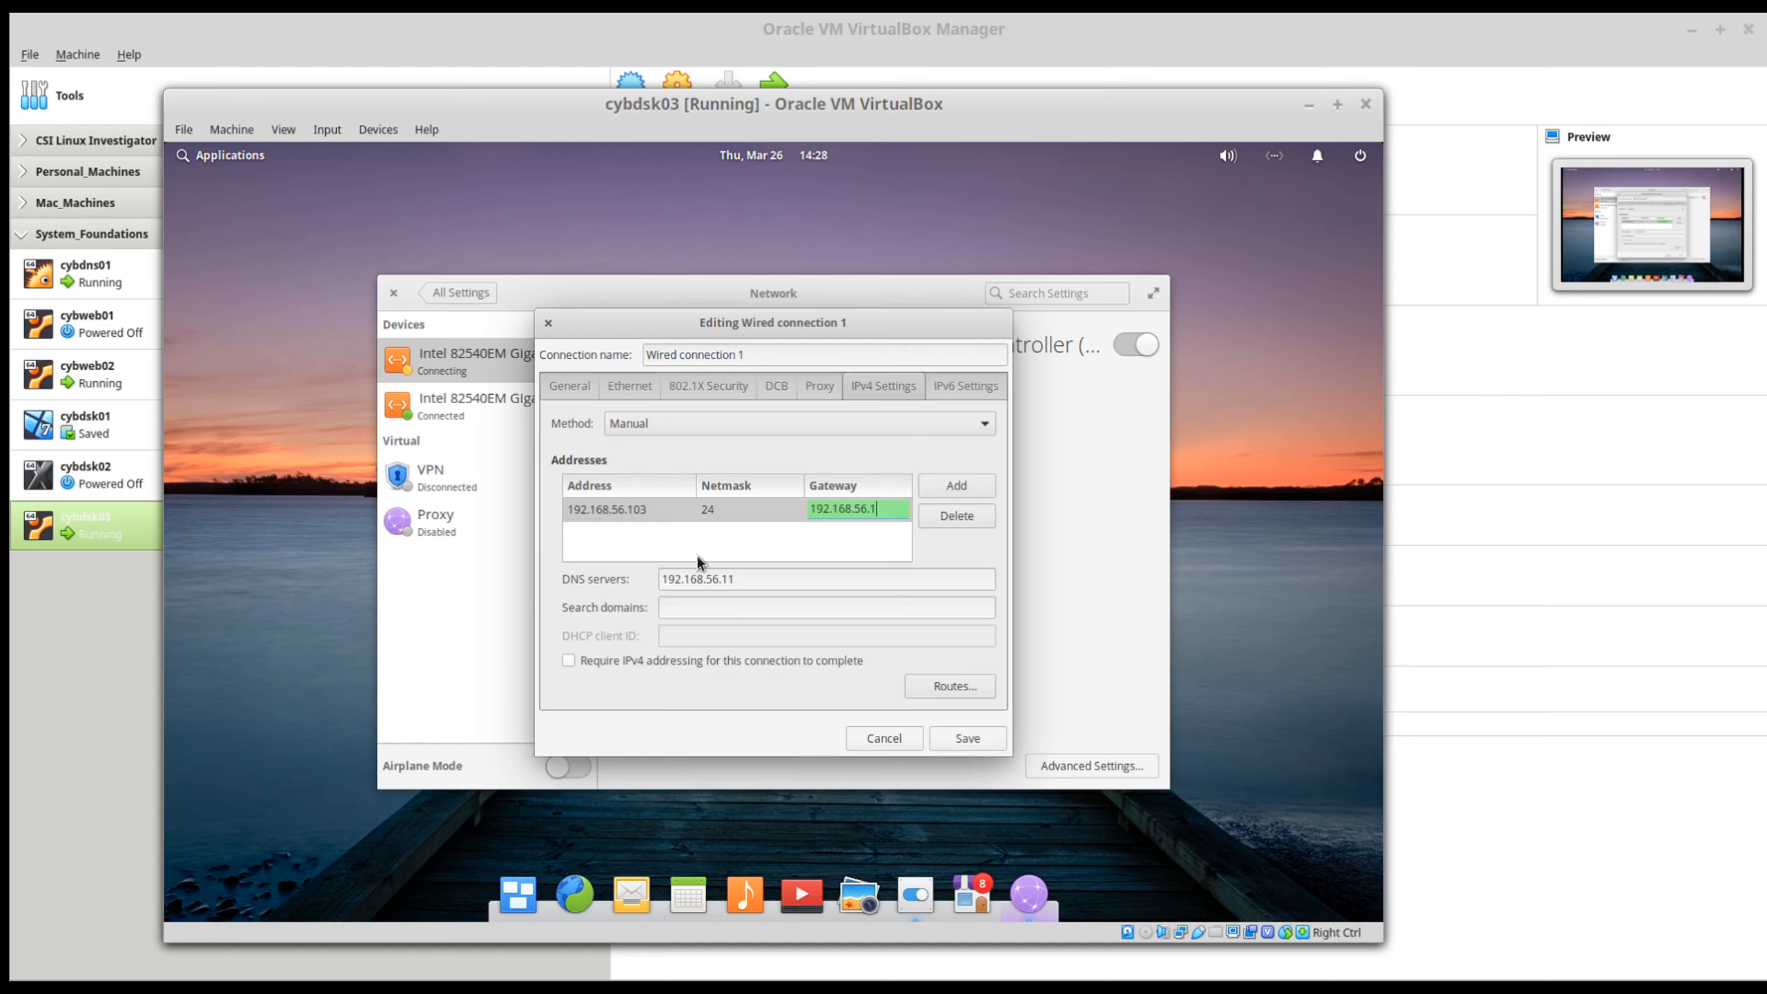
click(761, 585)
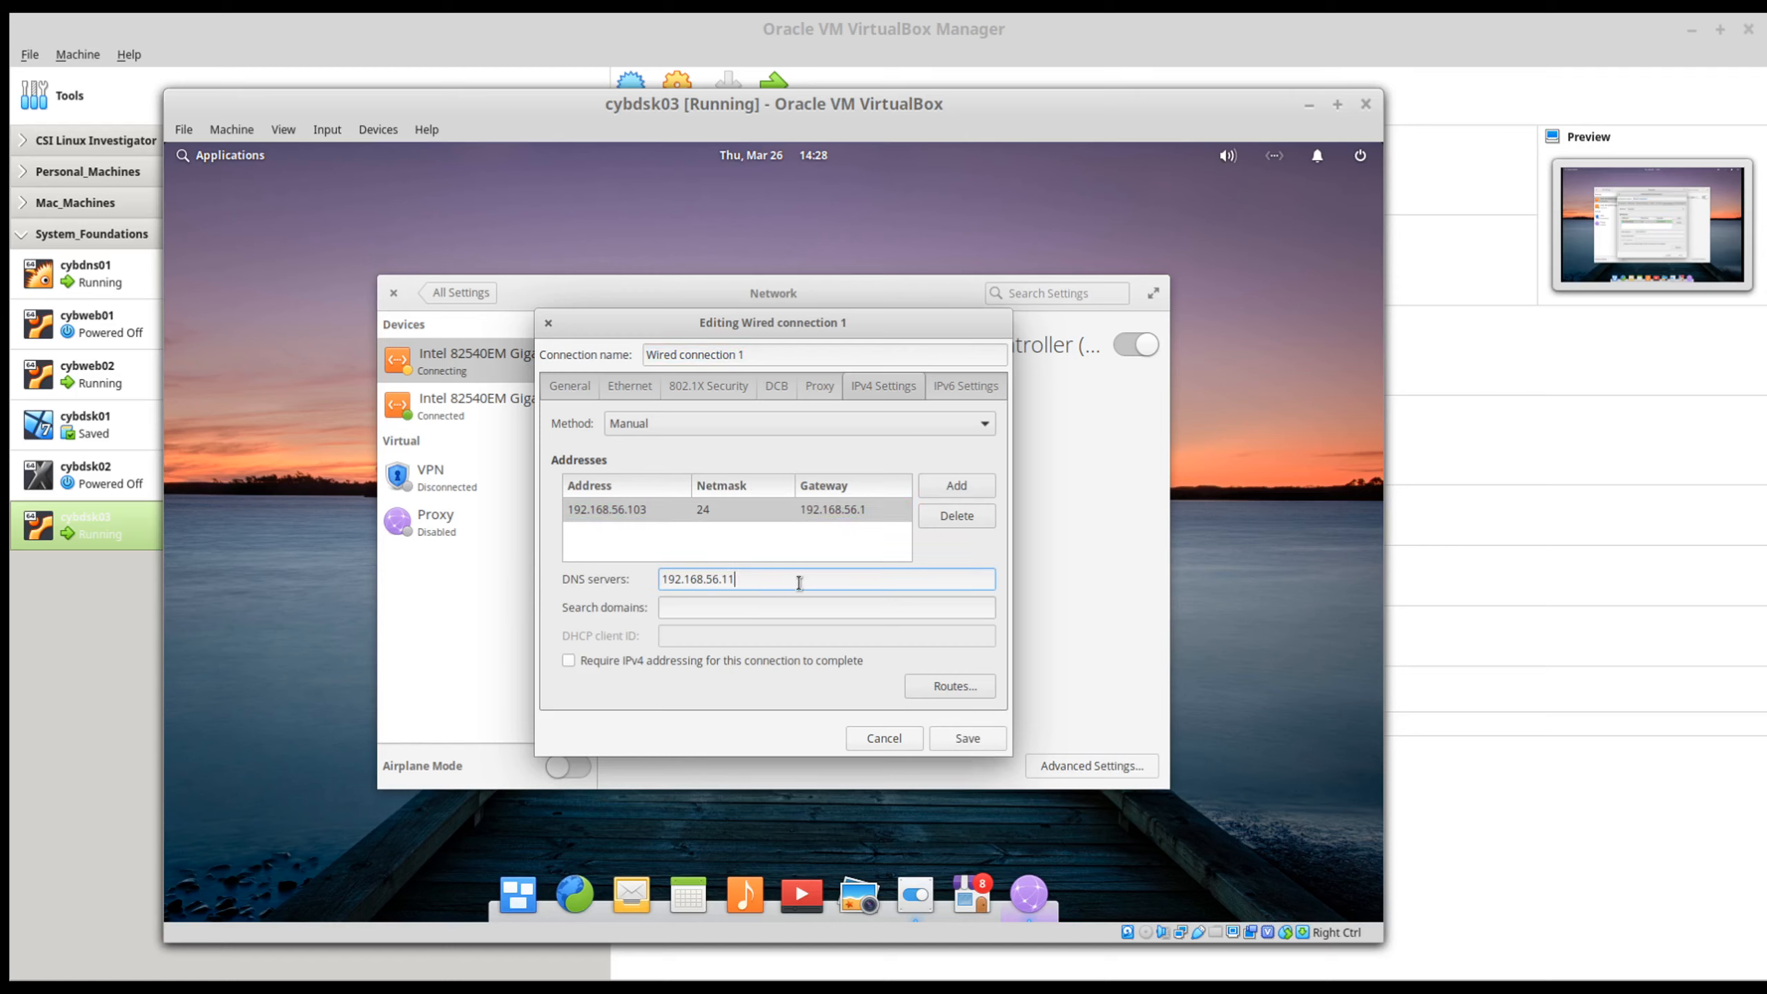
click(956, 743)
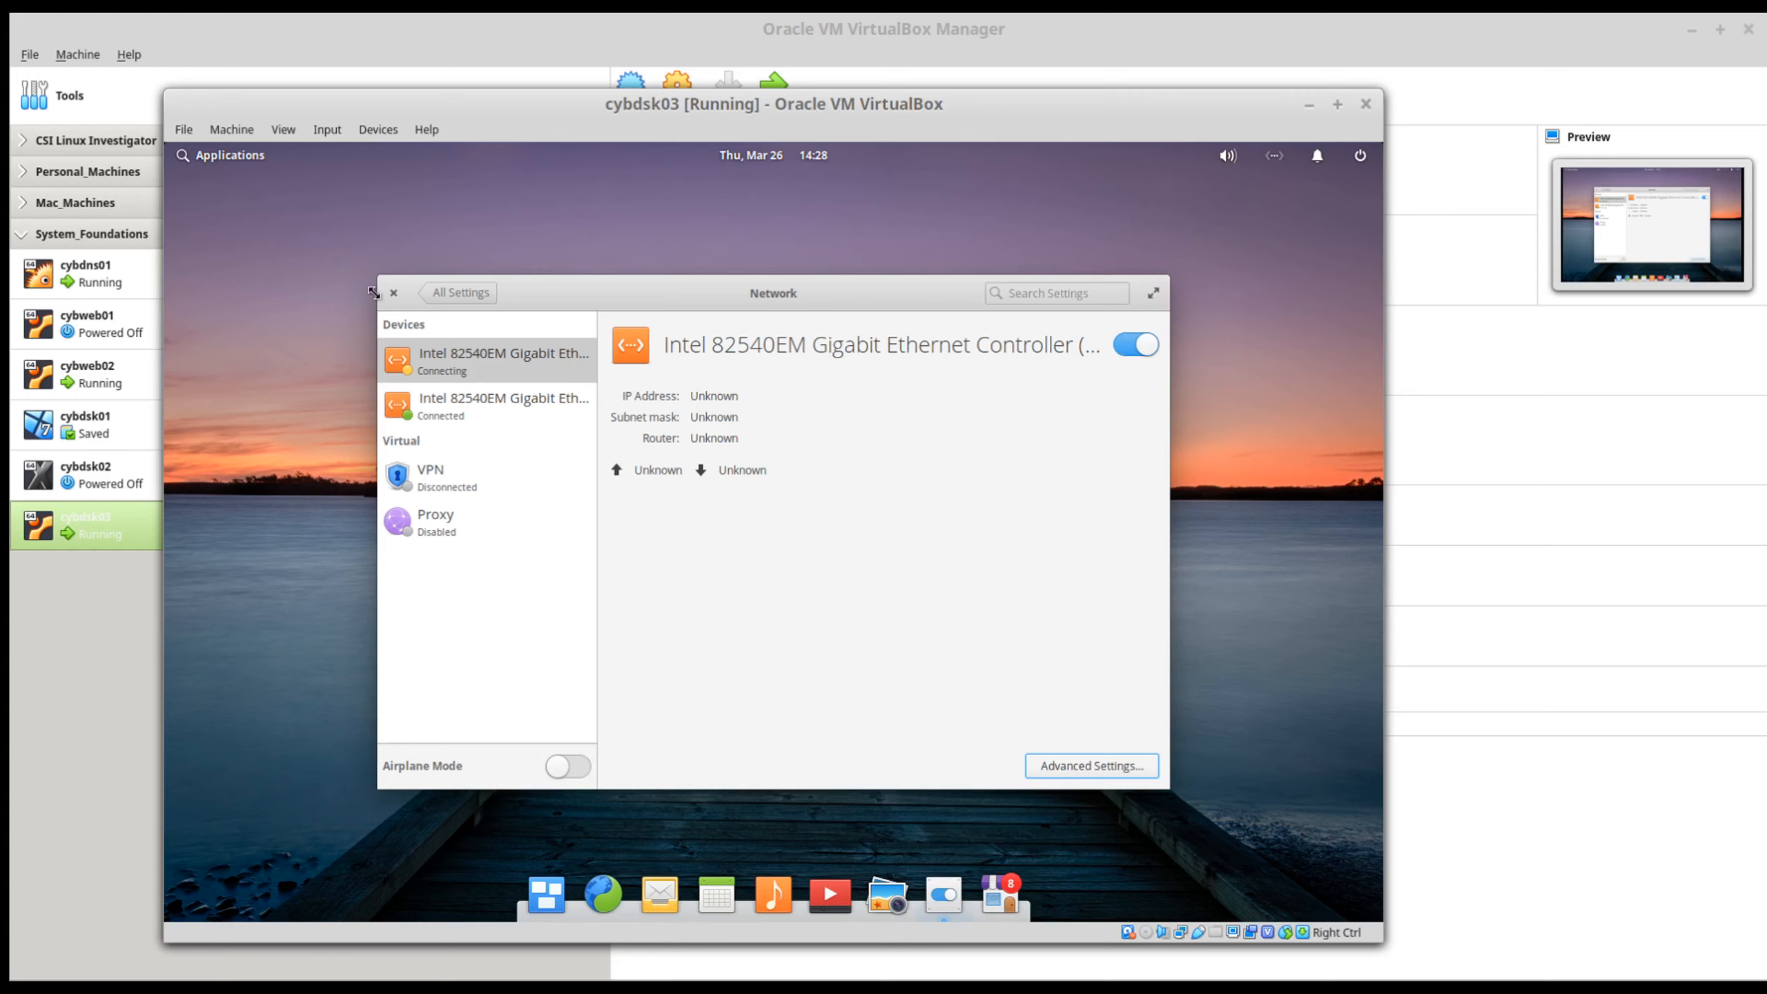
click(394, 293)
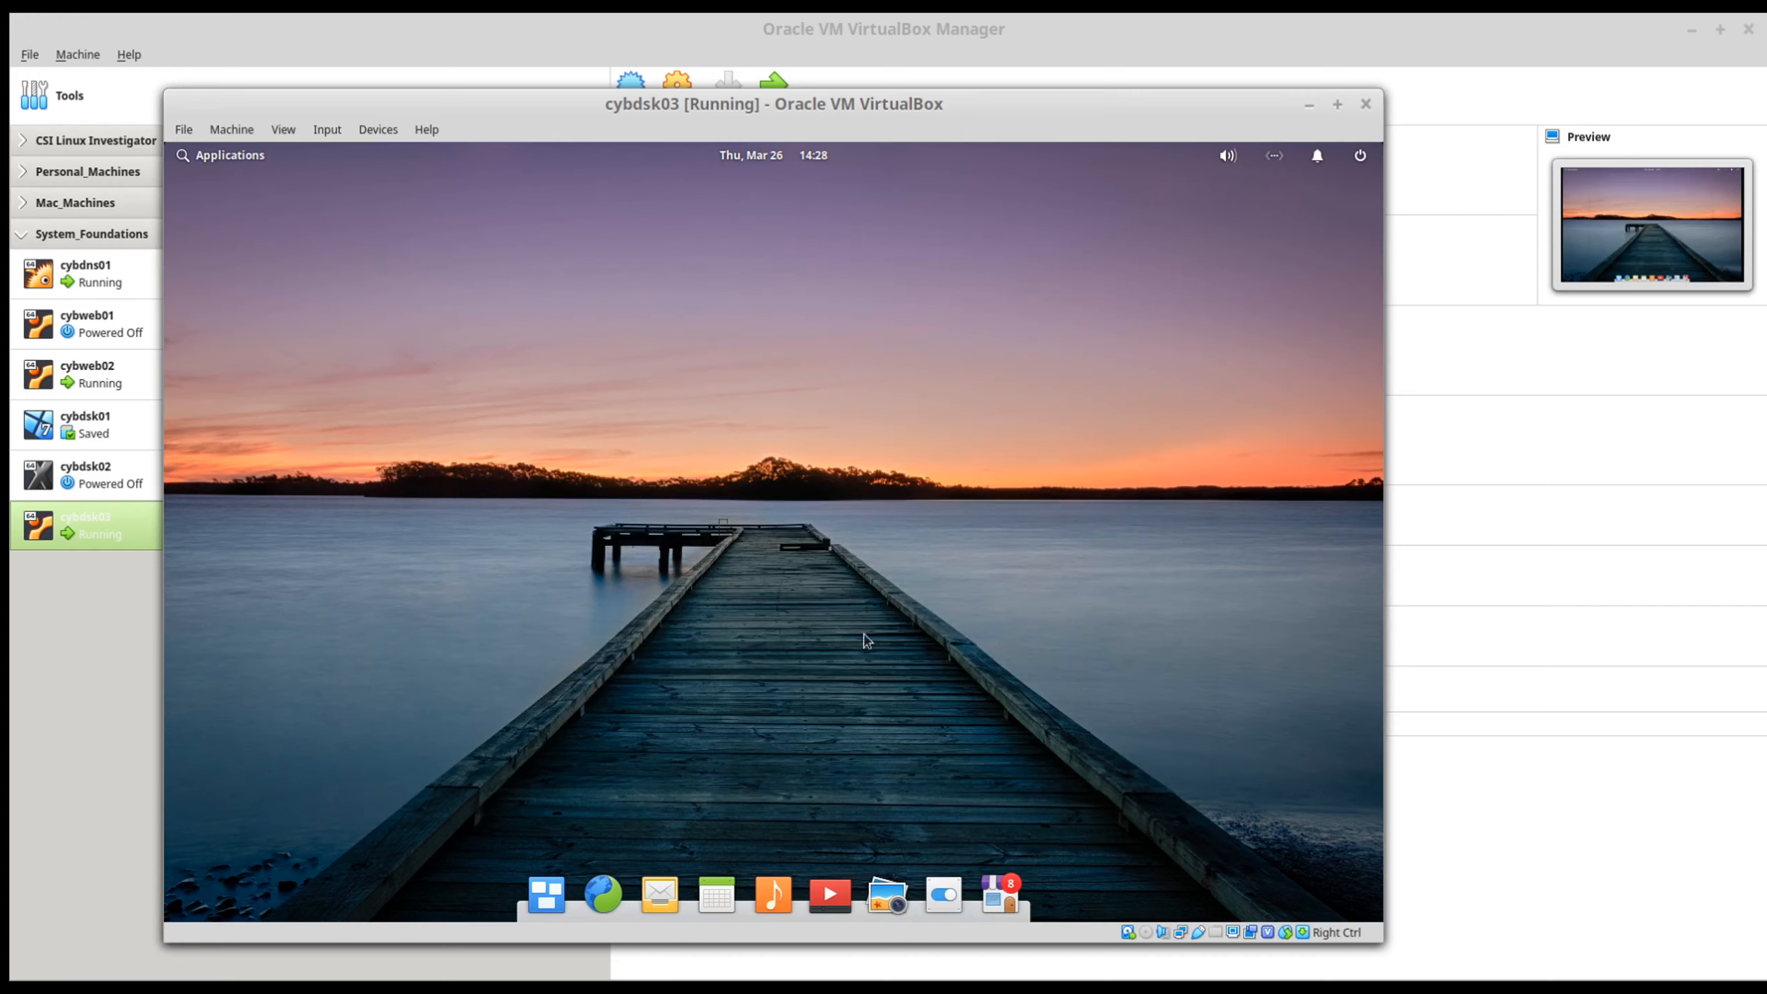
Step: Open the guest's Terminal and test external connectivity with ping 4.2.2.2, stopping it after a few replies
click(196, 156)
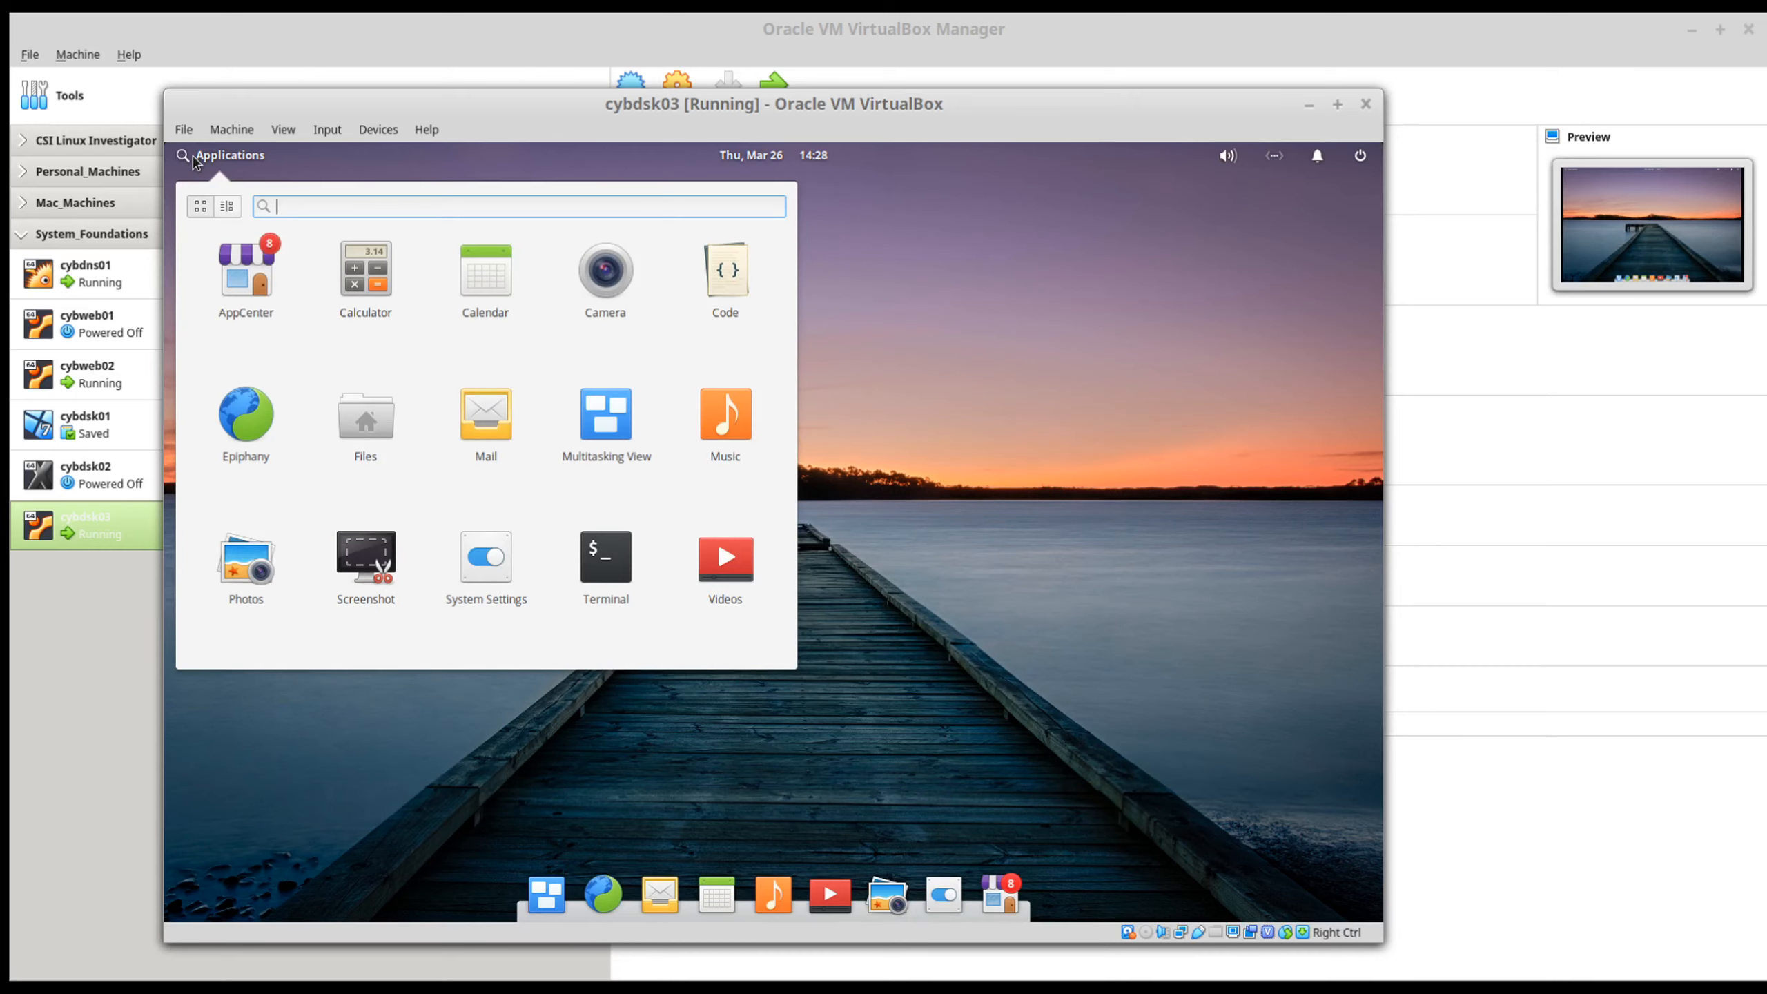
click(588, 561)
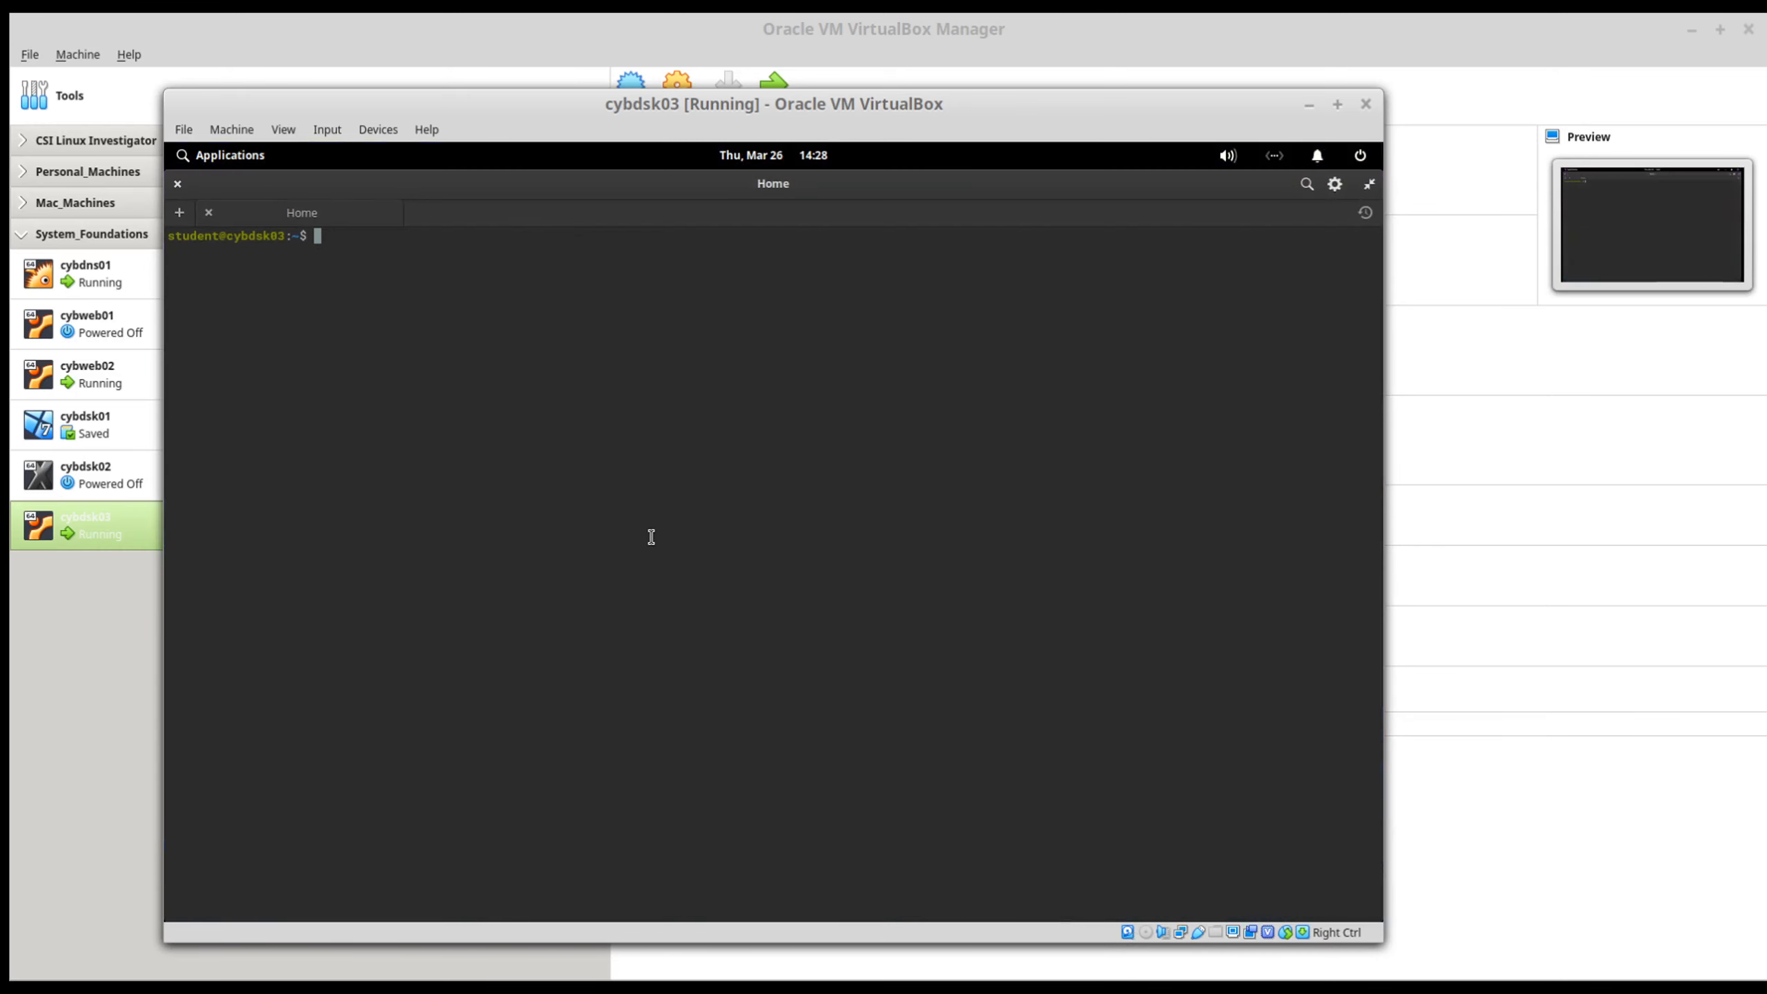
text(ping 4.2.2.2)
key(Return)
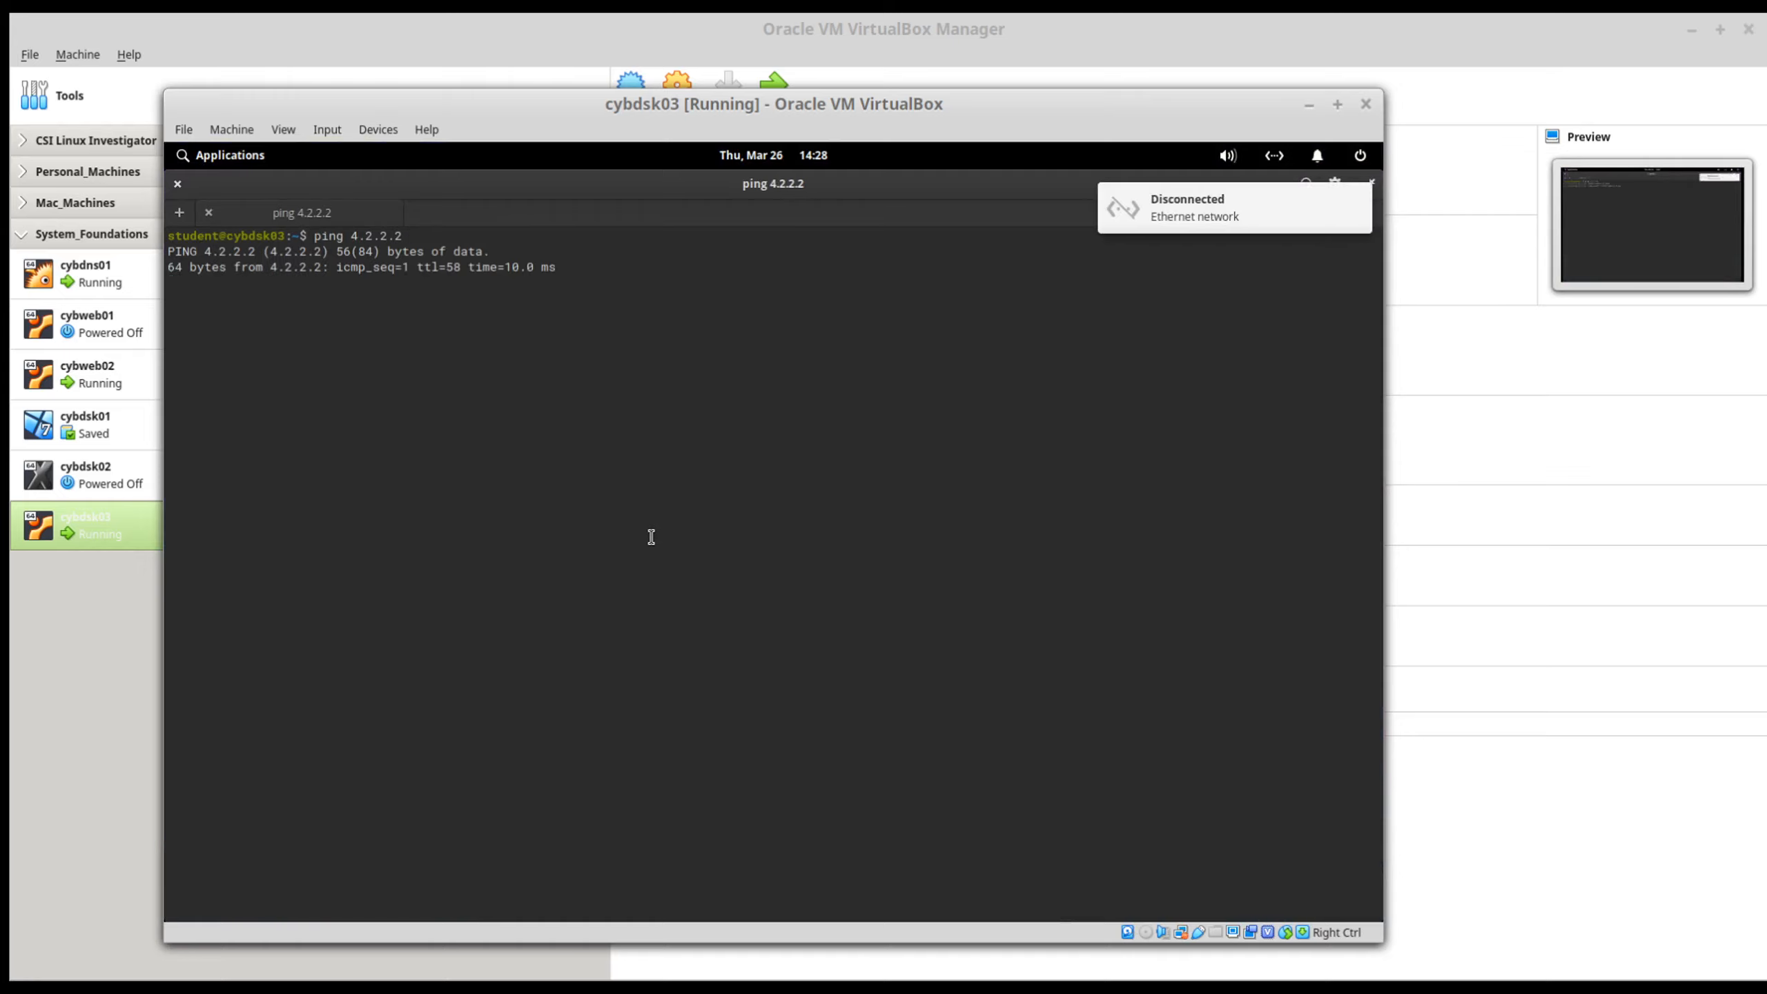
key(ctrl+c)
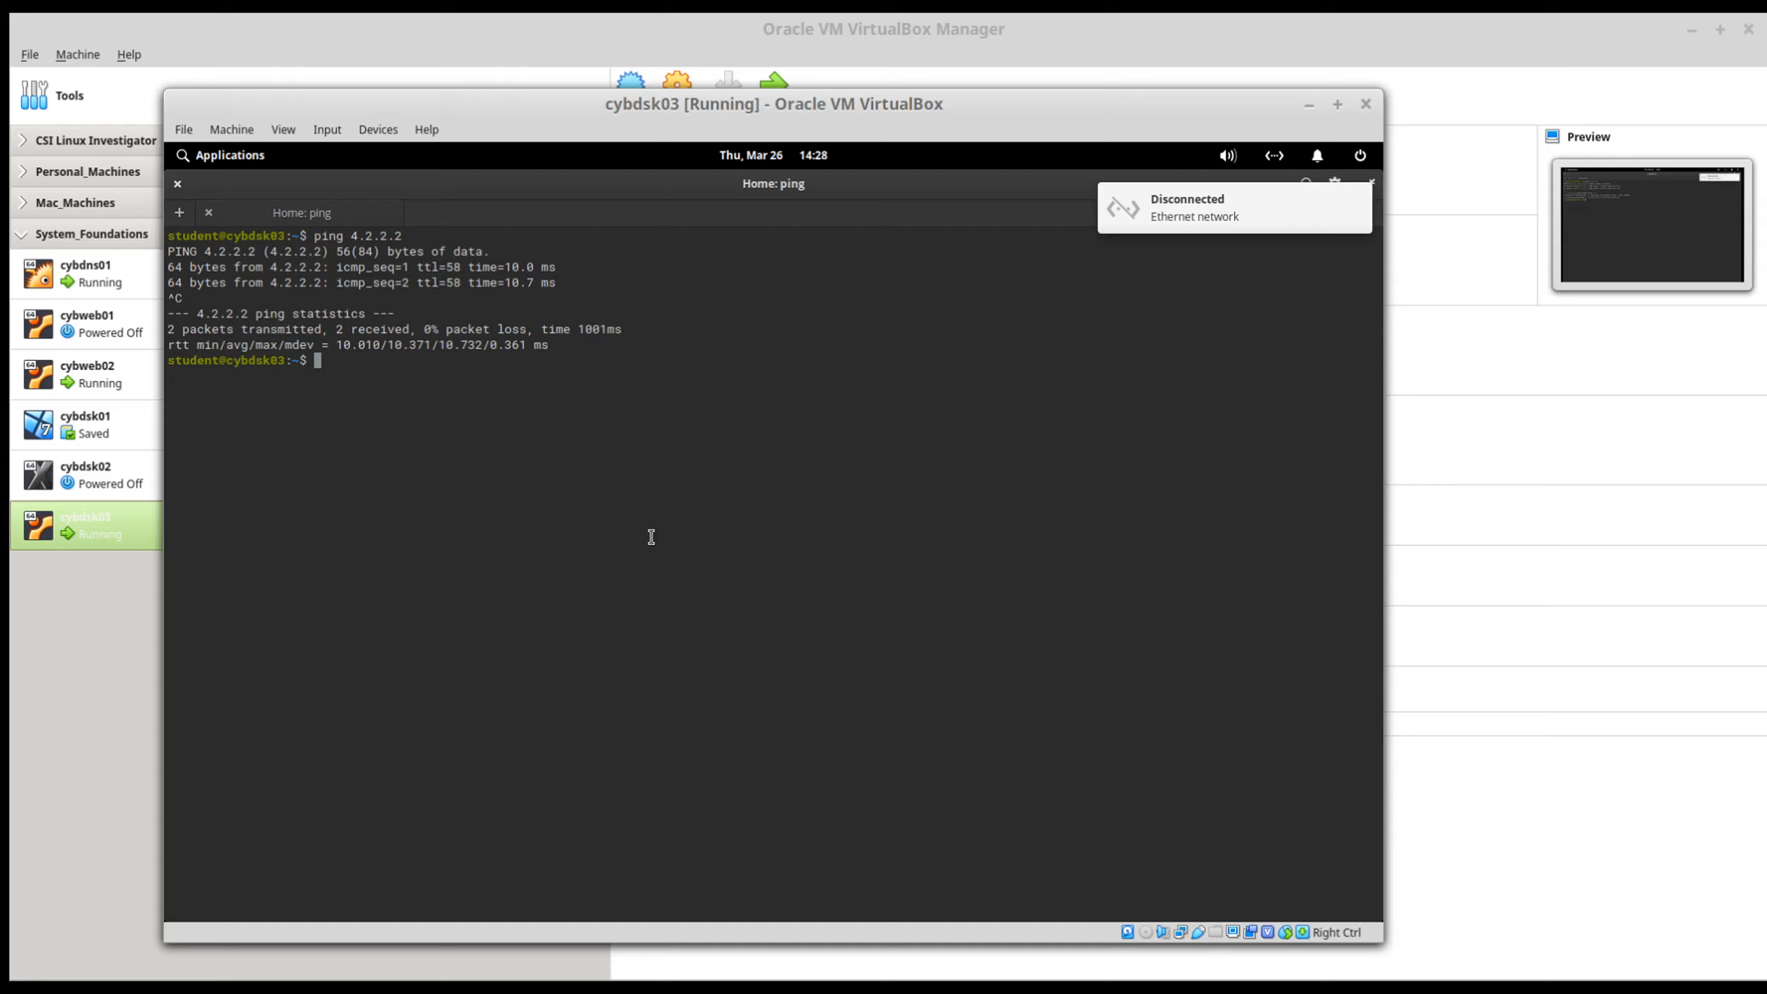
text(ping www.yha)
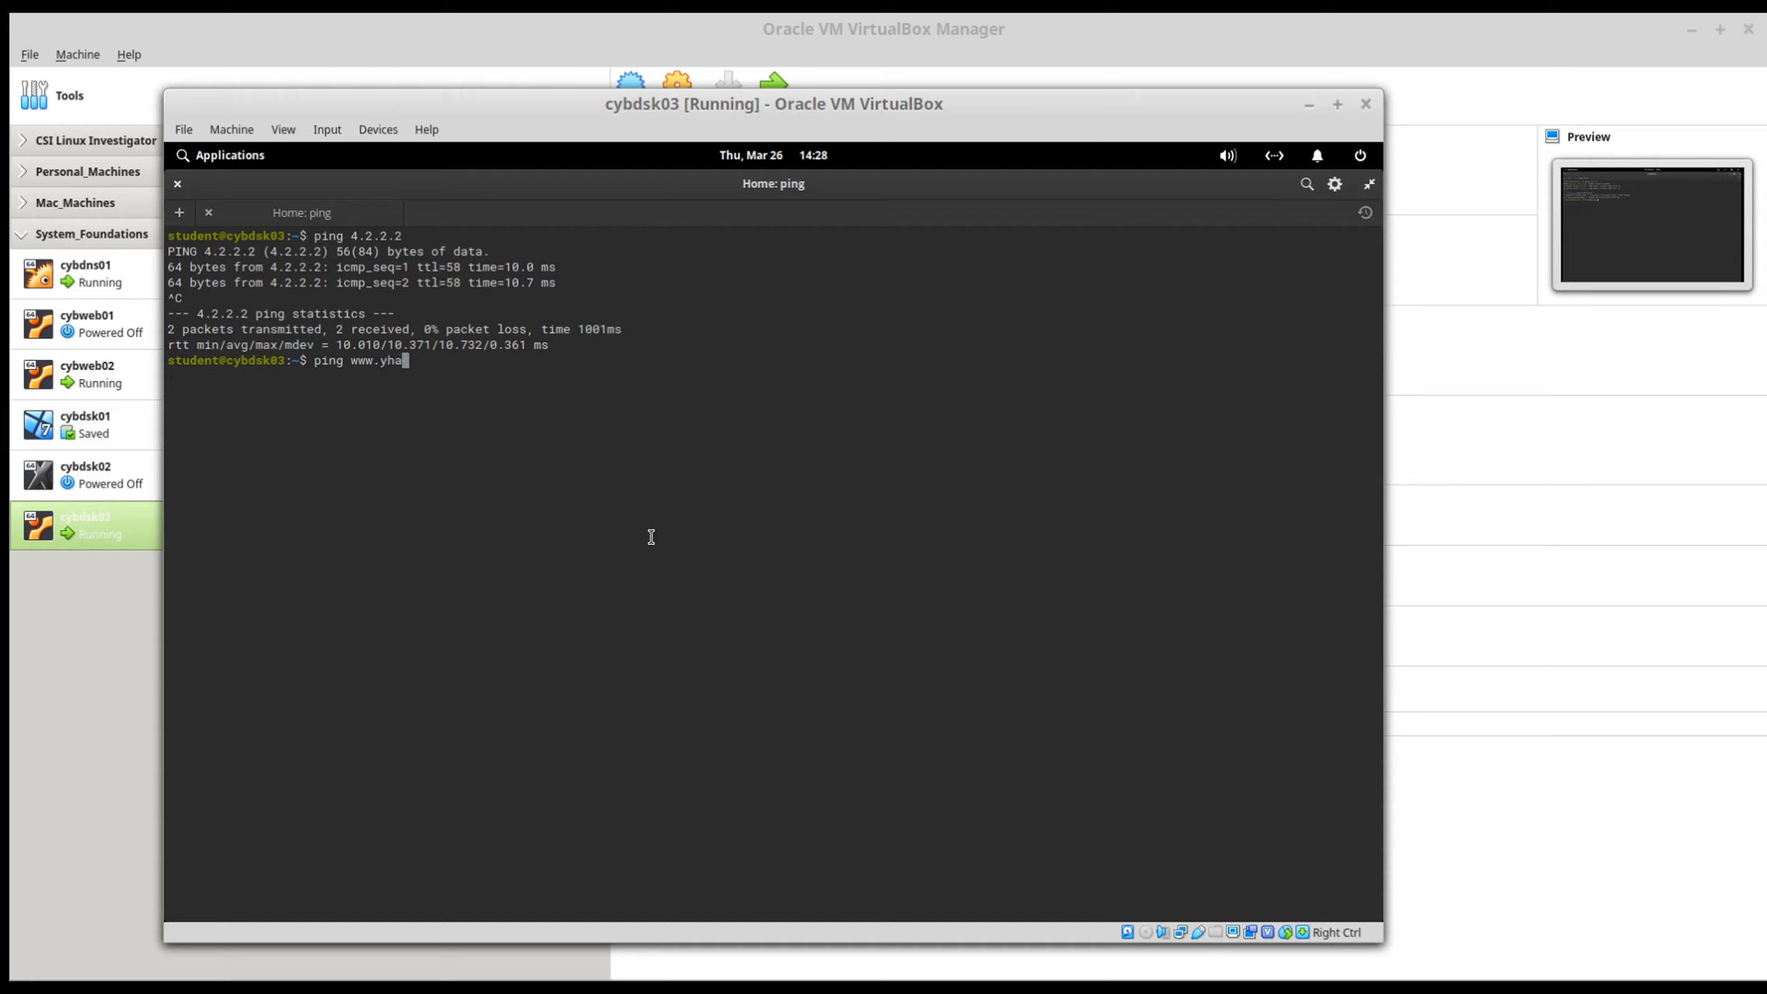
key(BackSpace)
key(BackSpace)
text(ahoo.com)
key(Return)
key(ctrl+c)
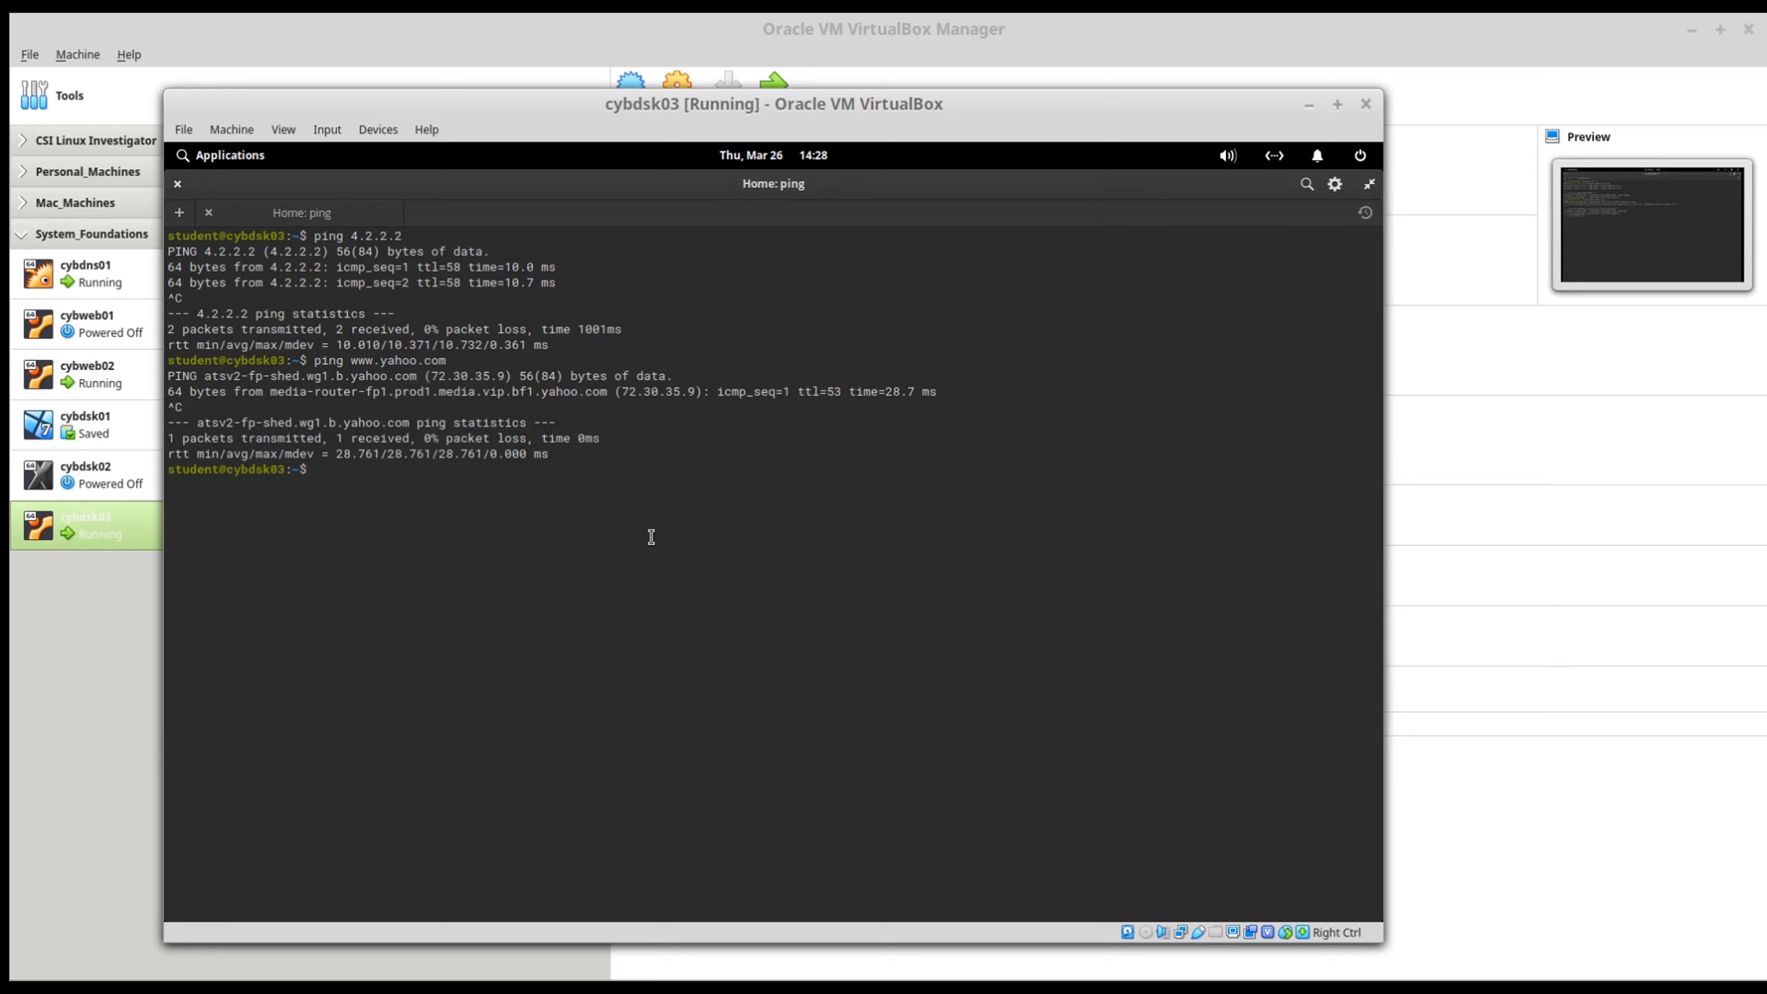
Step: Test the internal DNS server by pinging taskfreak.lab.lan, then stop the ping and exit the terminal
text(ping taskfreak.lab.lan)
key(Return)
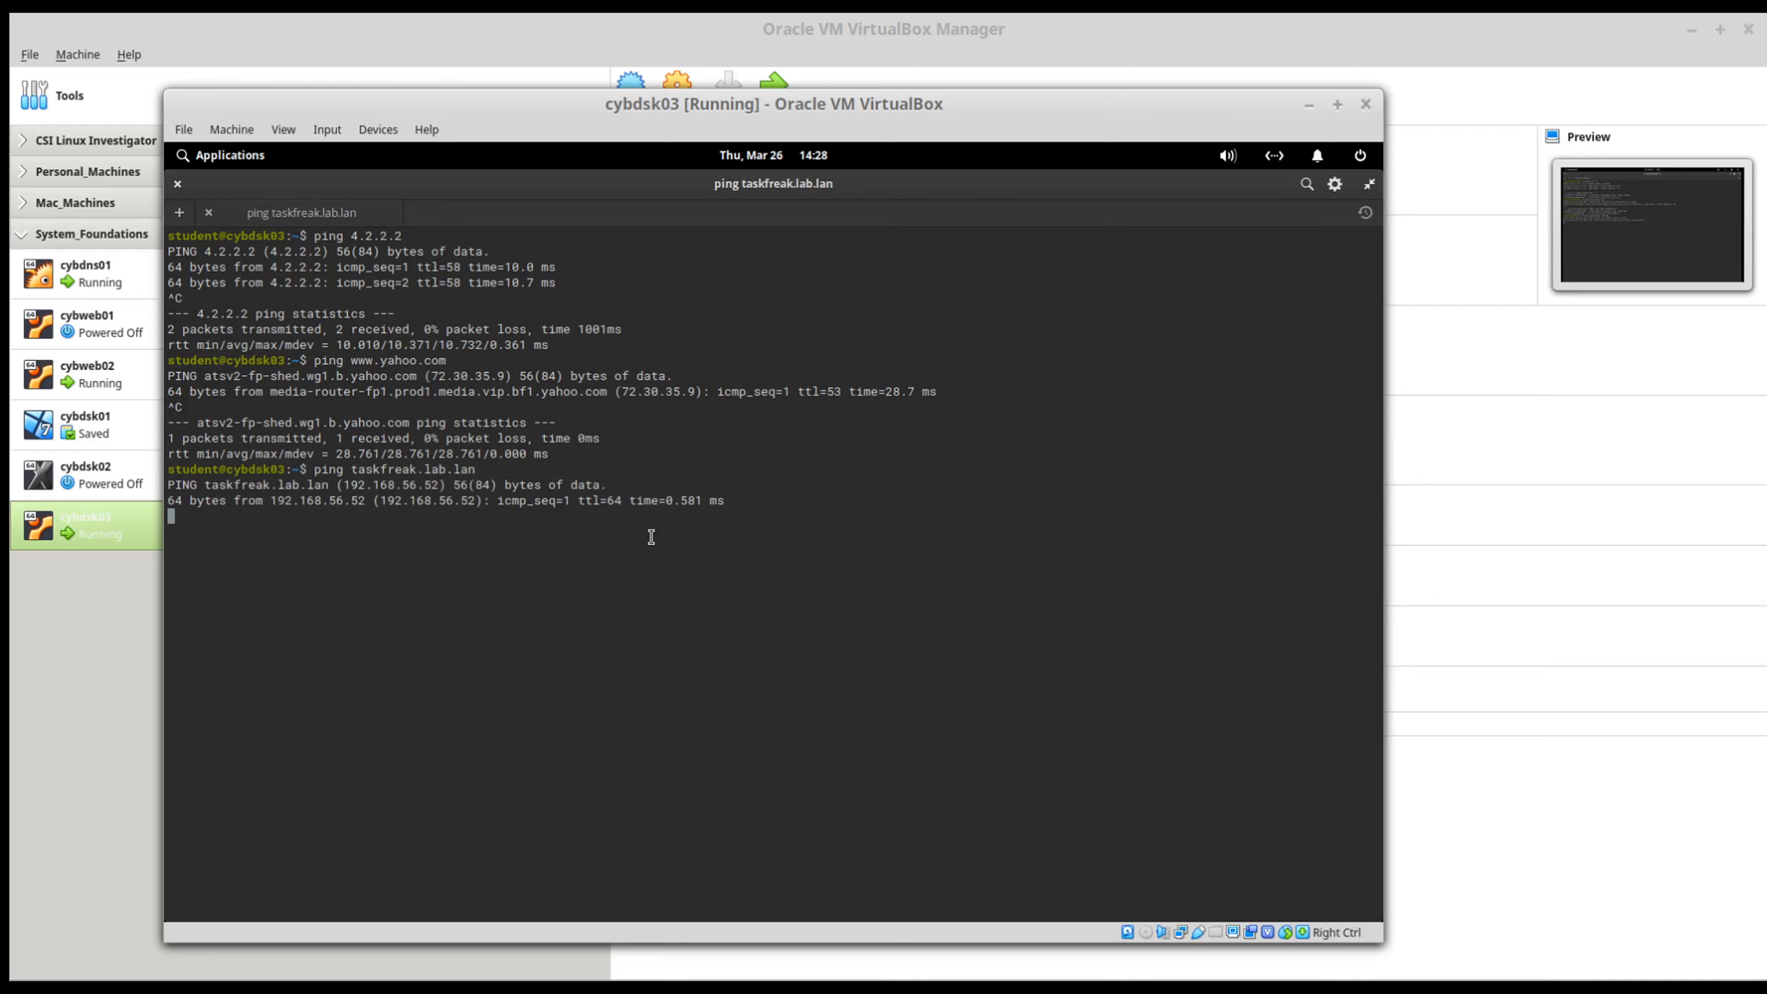
key(ctrl+c)
text(exit)
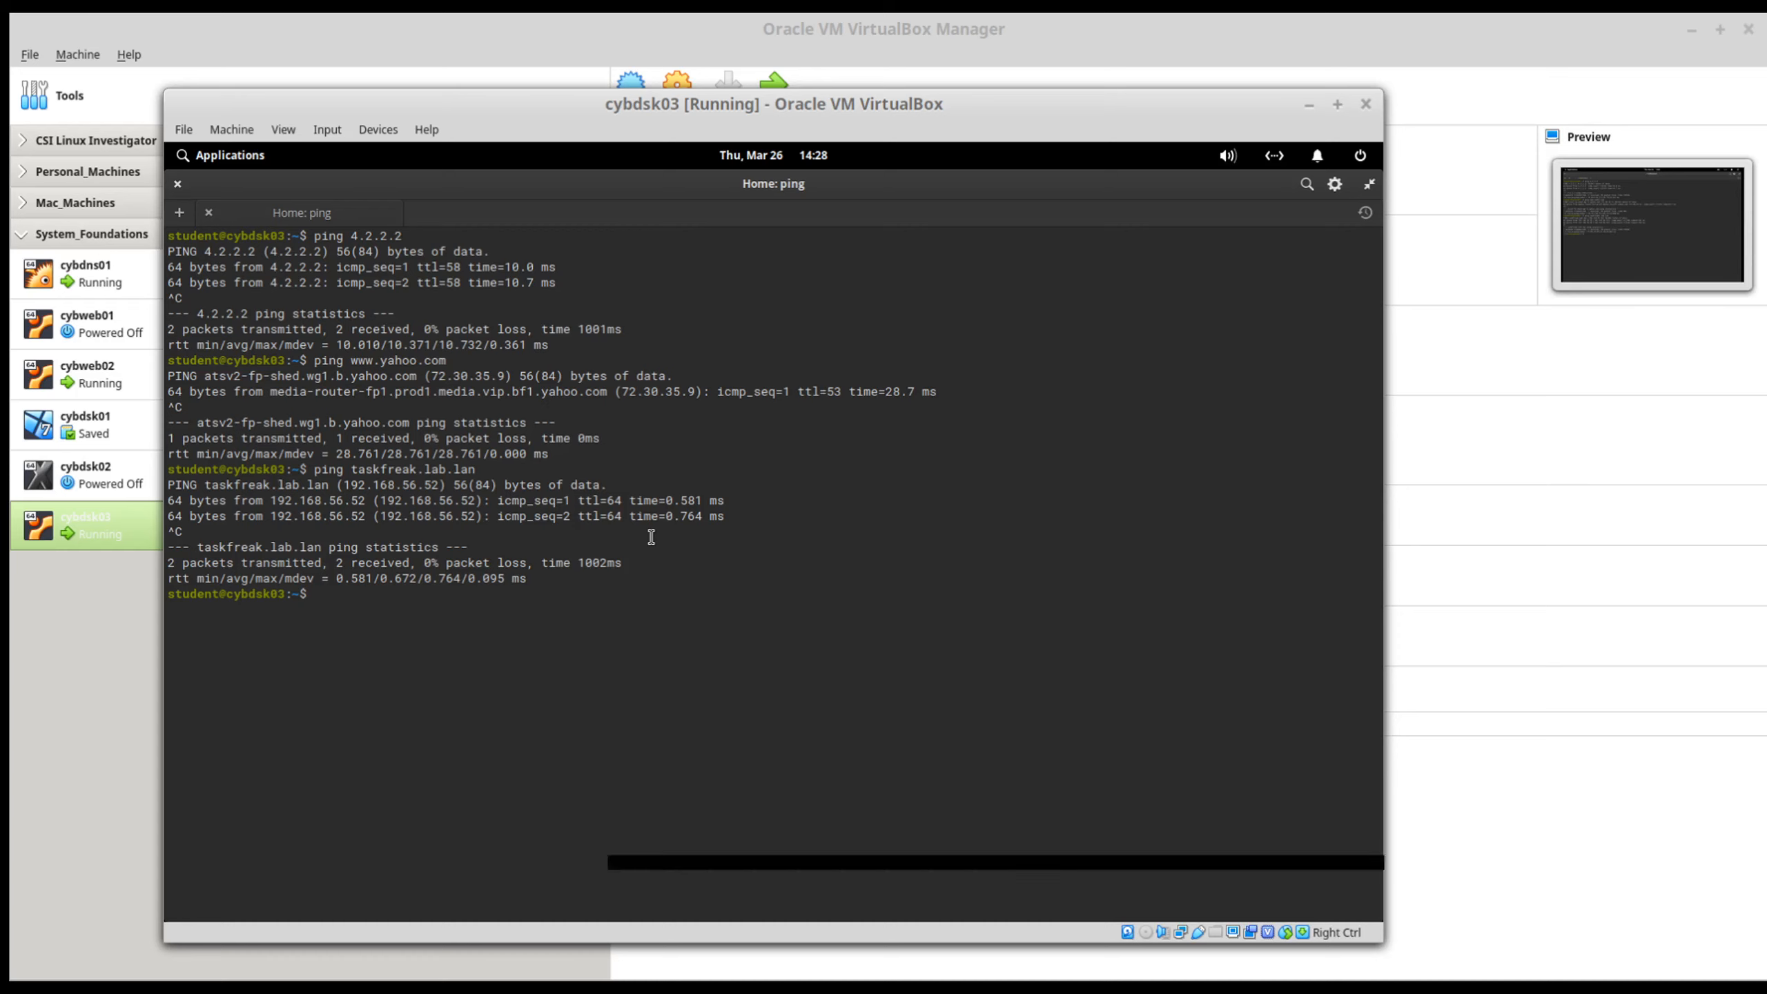
key(Return)
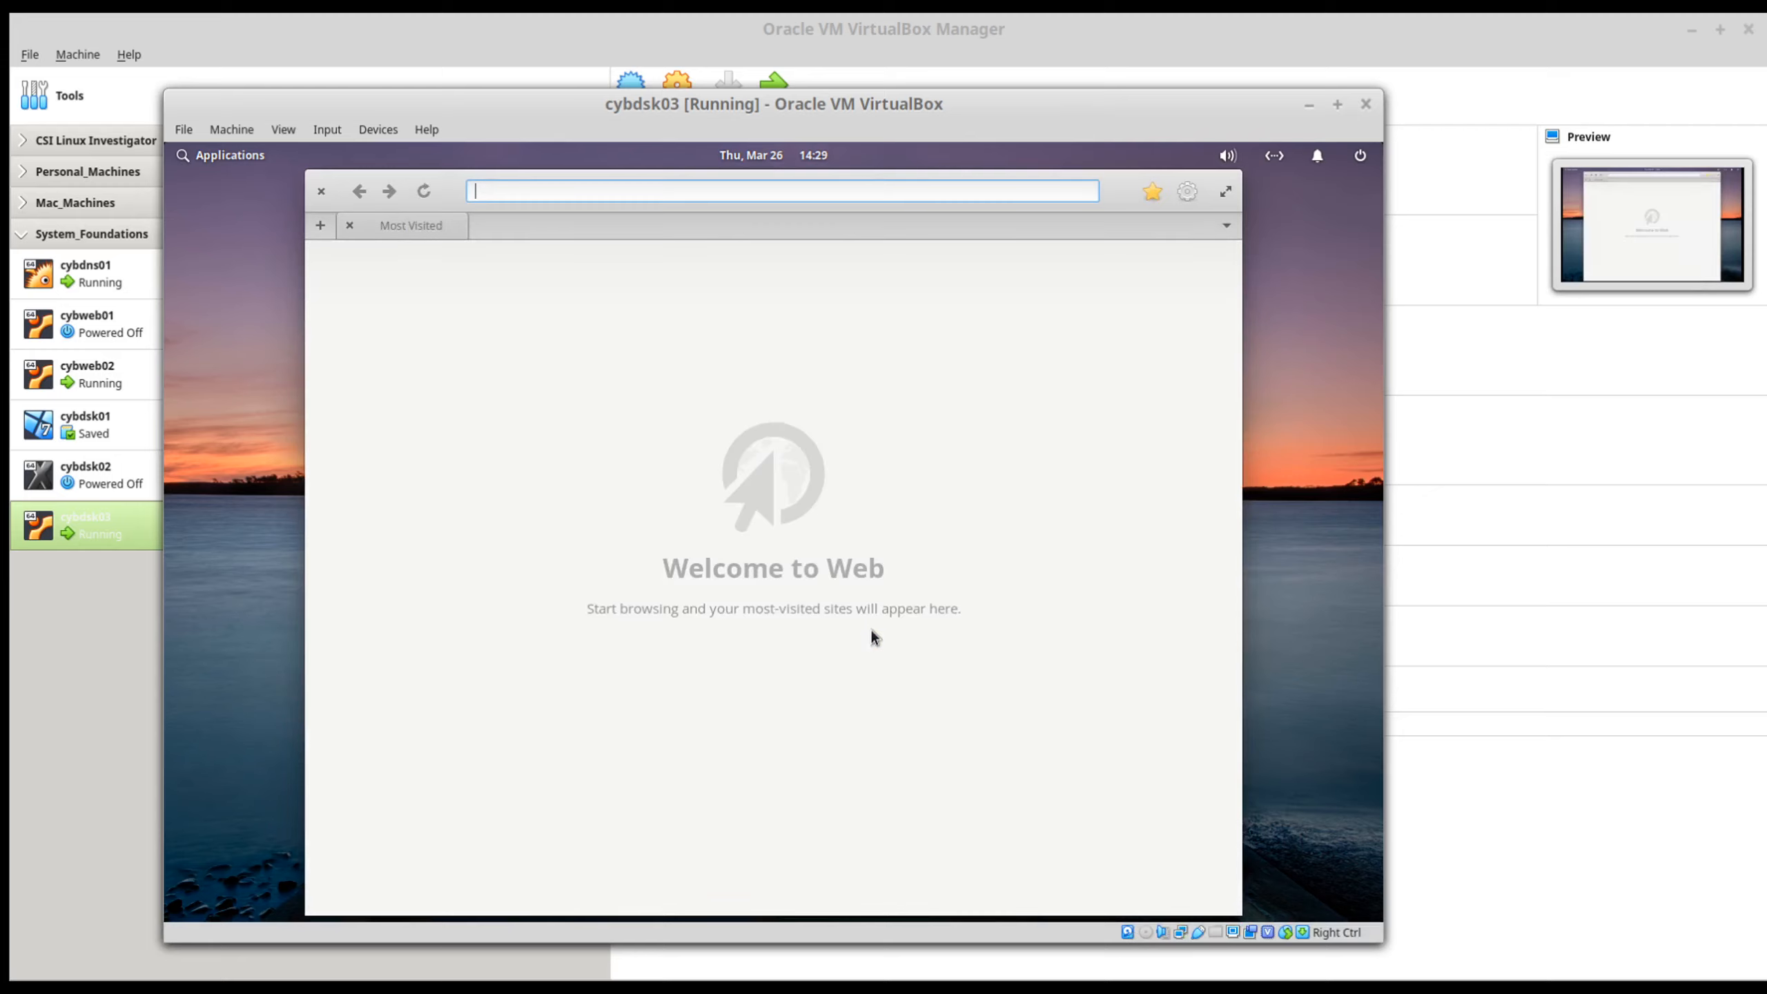
Step: Try to open taskfreak.lab.lan in the guest's web browser without a protocol prefix
key(BackSpace)
text(task)
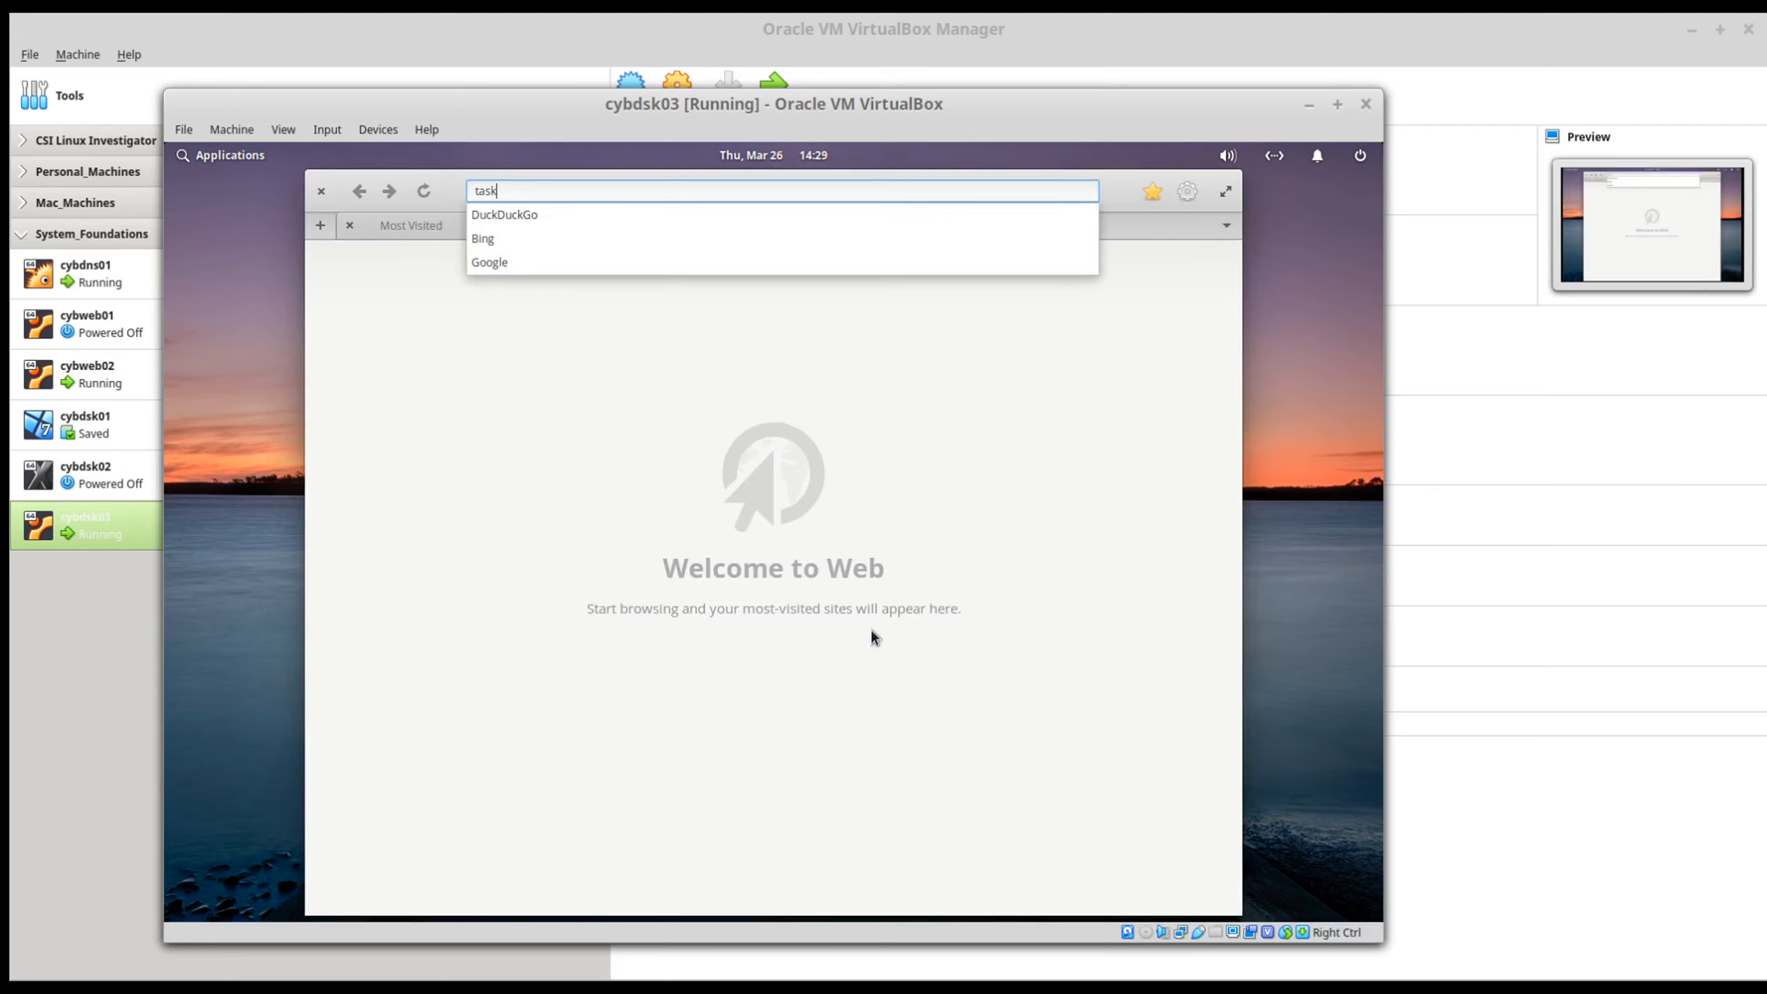
text(freak.lab.lan)
key(Return)
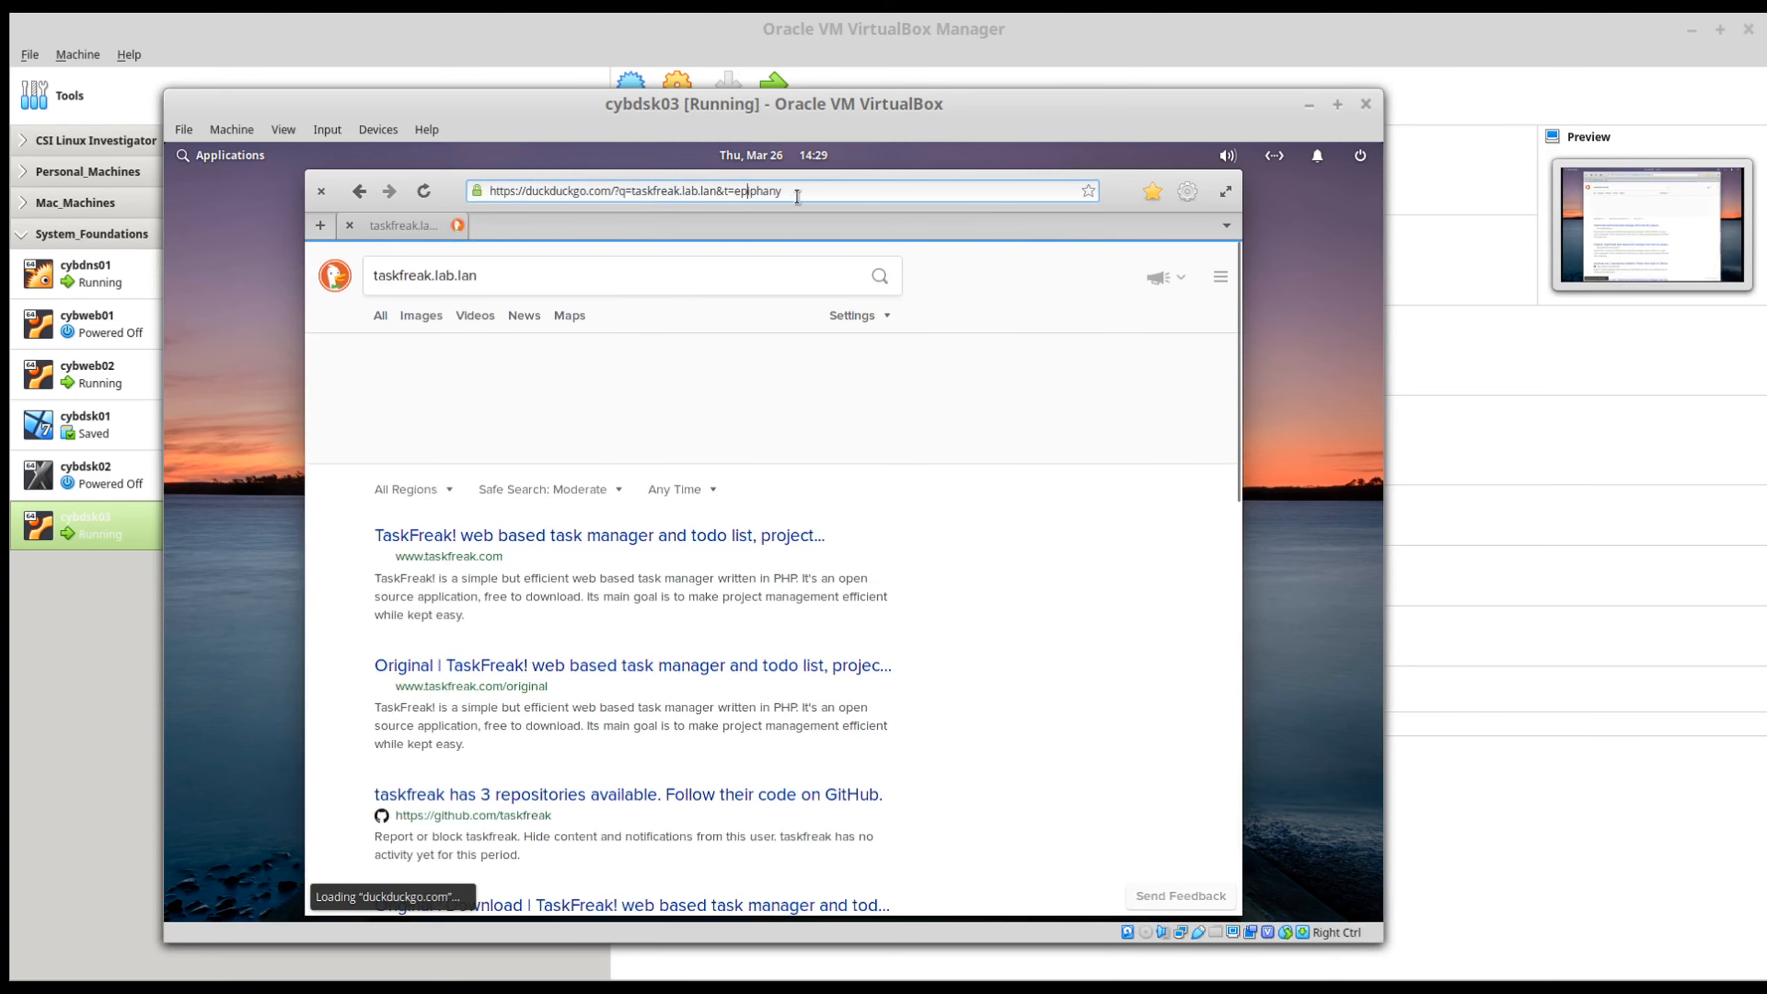
drag(840, 174, 948, 186)
click(551, 286)
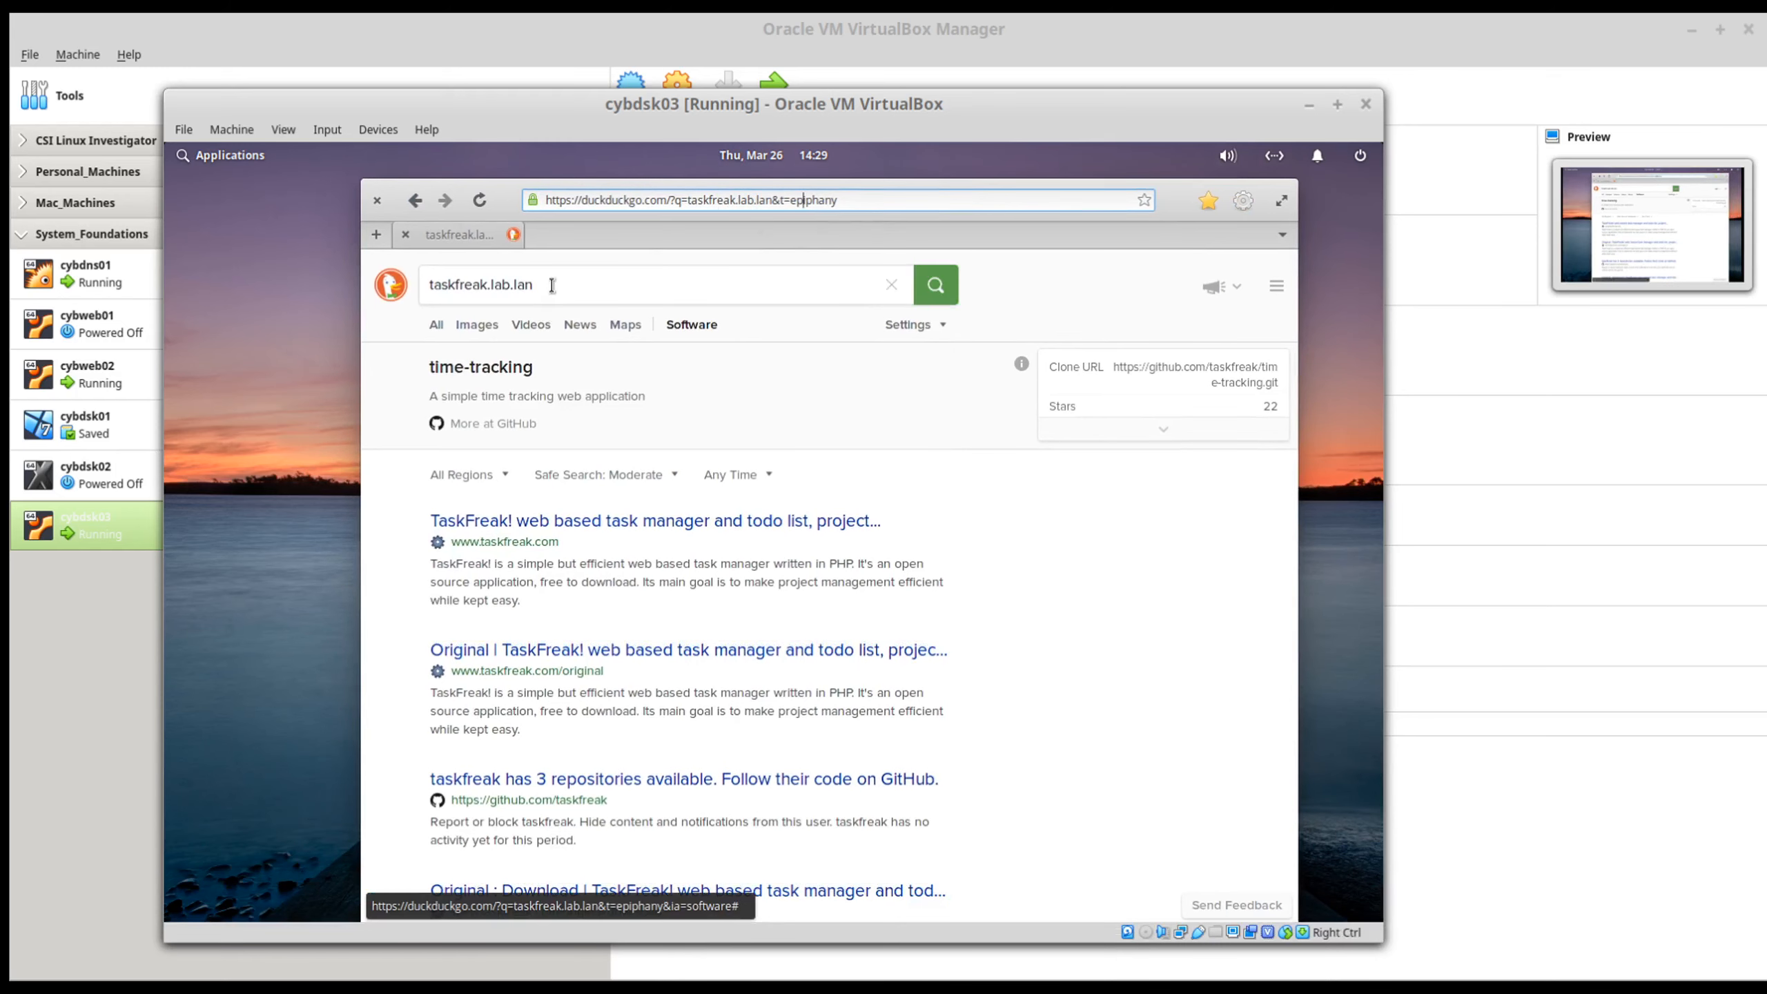
drag(552, 285, 411, 284)
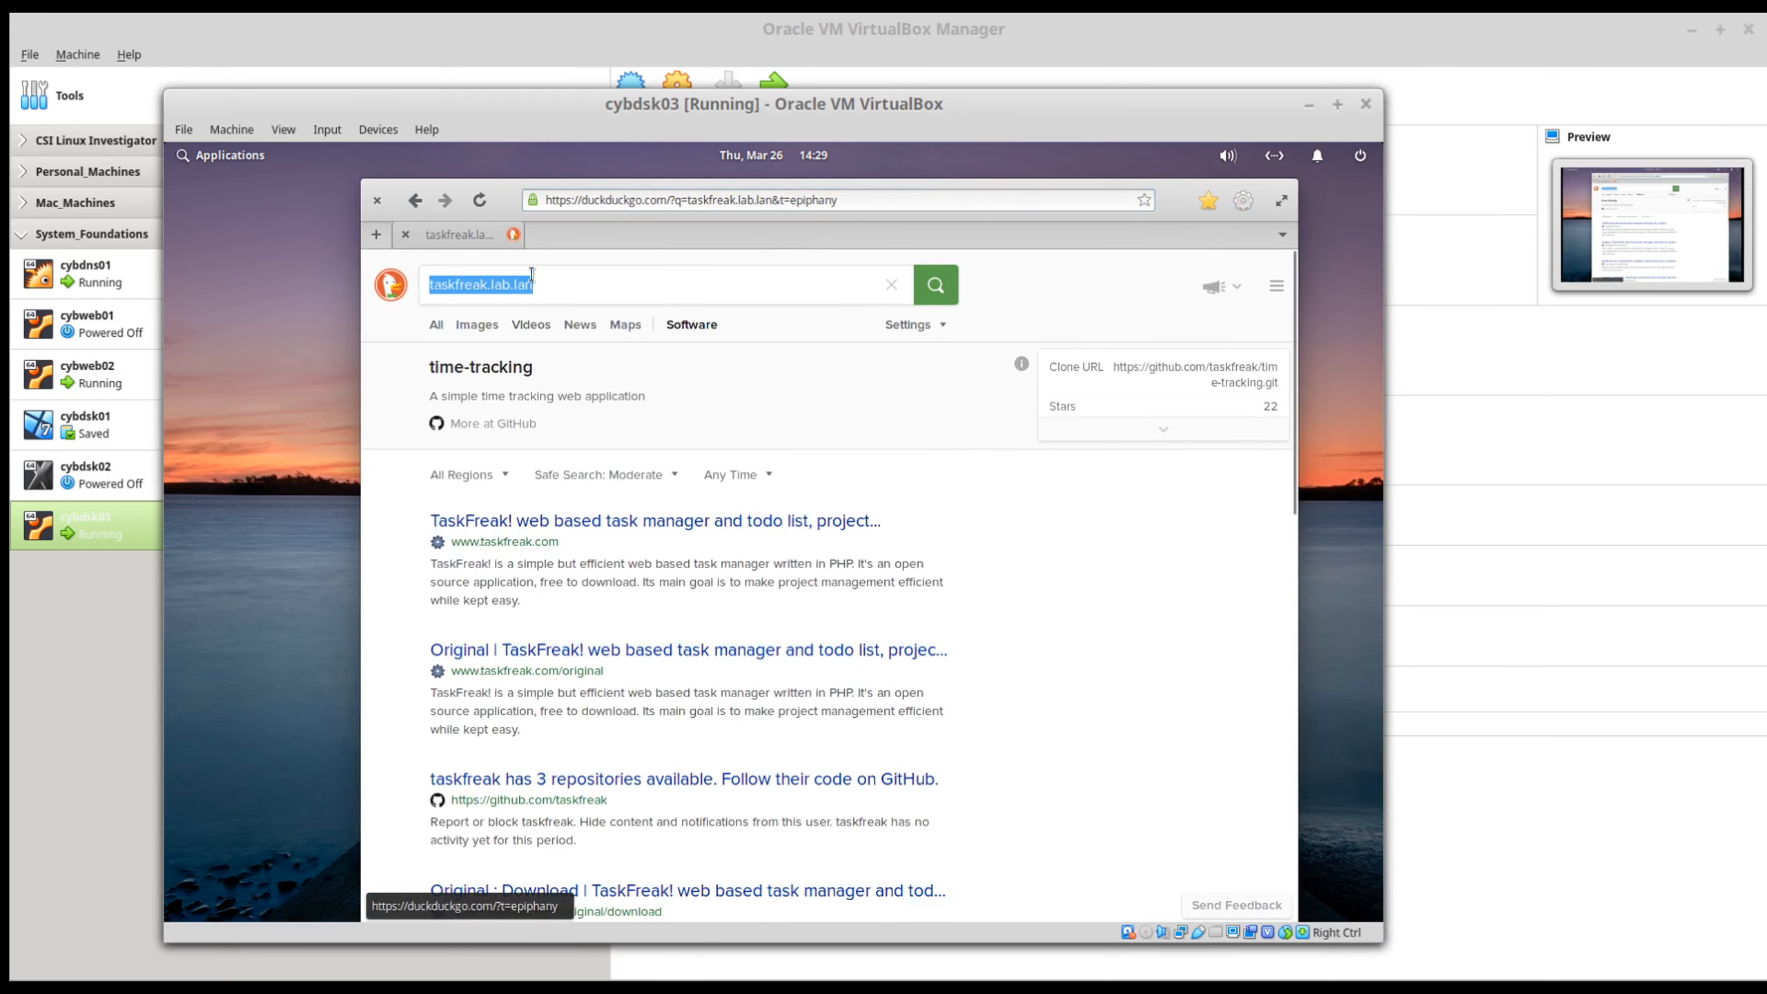
click(729, 202)
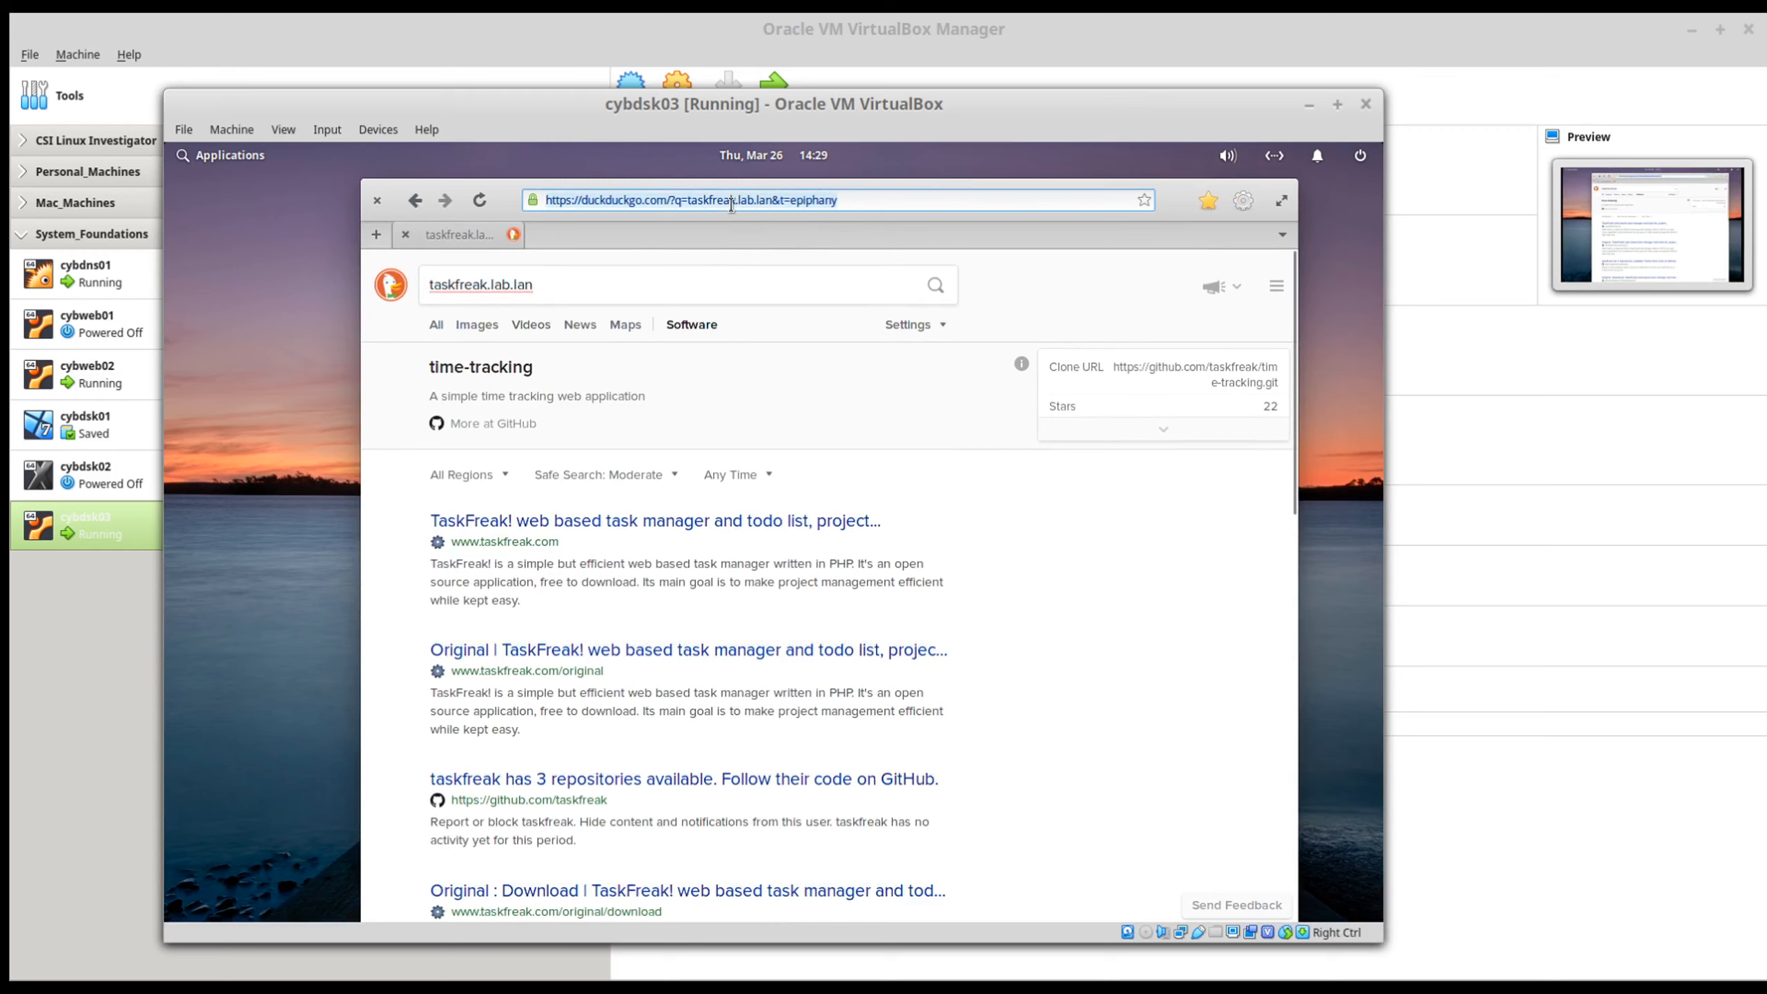
text(http://taskfreak.lab.lan)
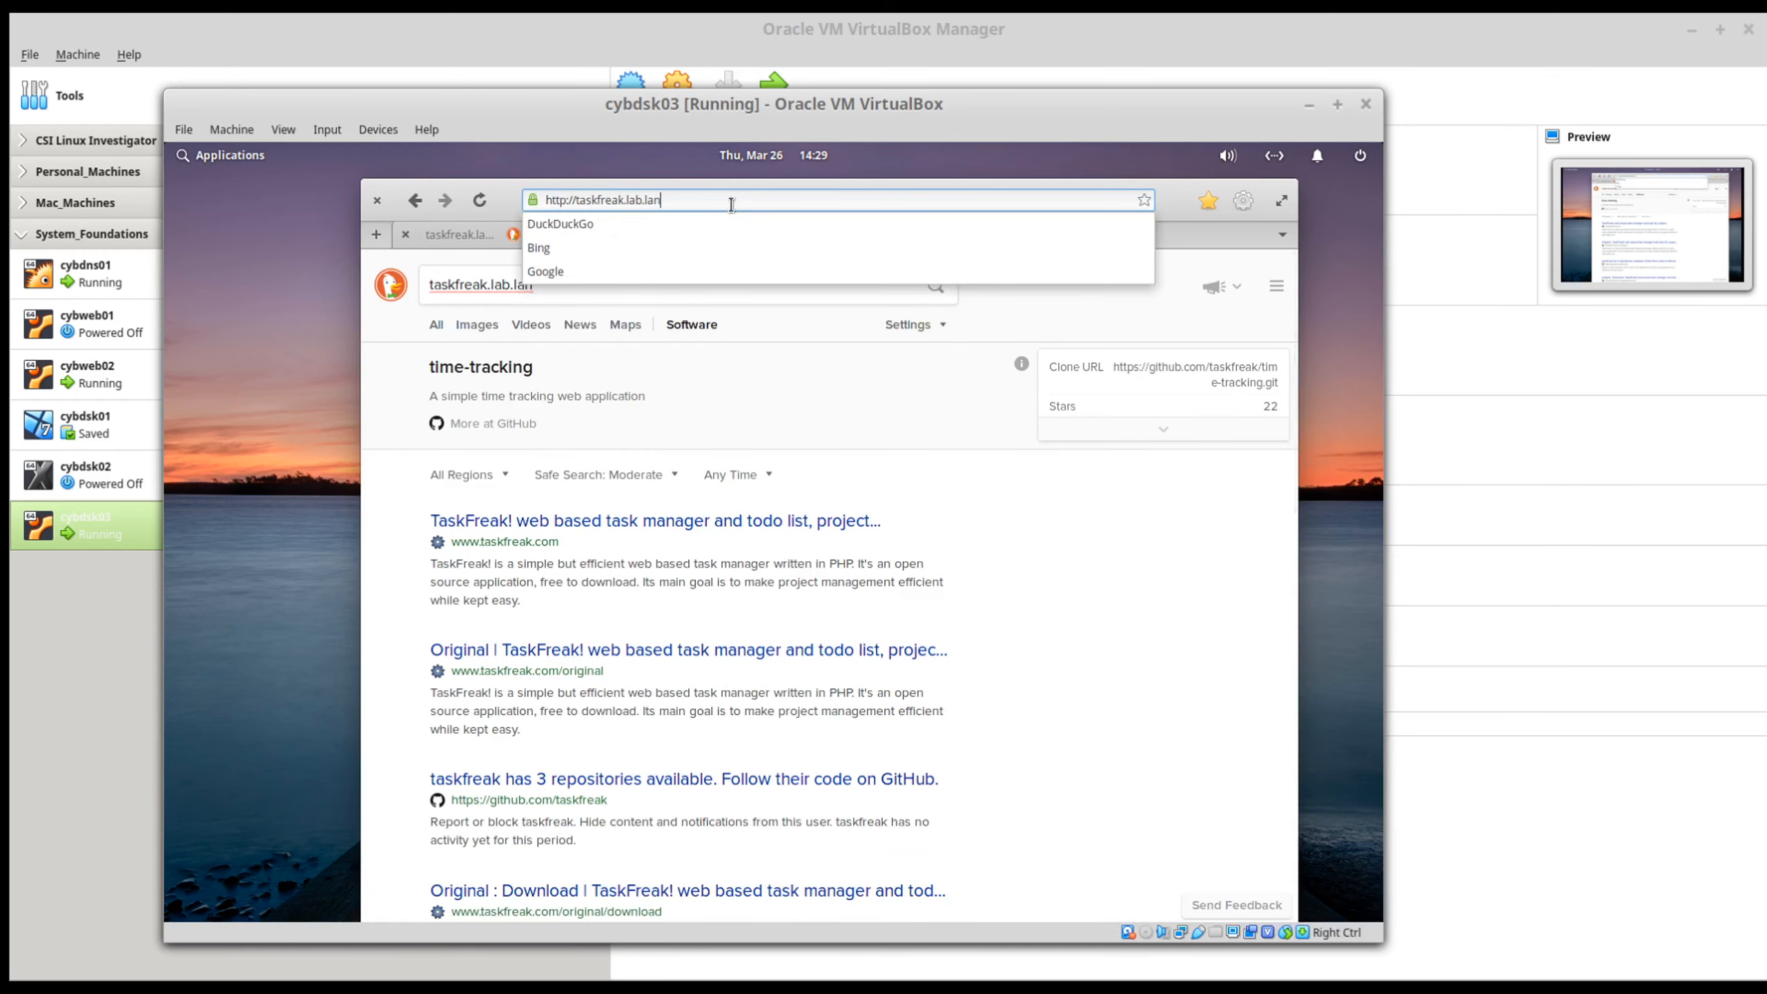
key(Return)
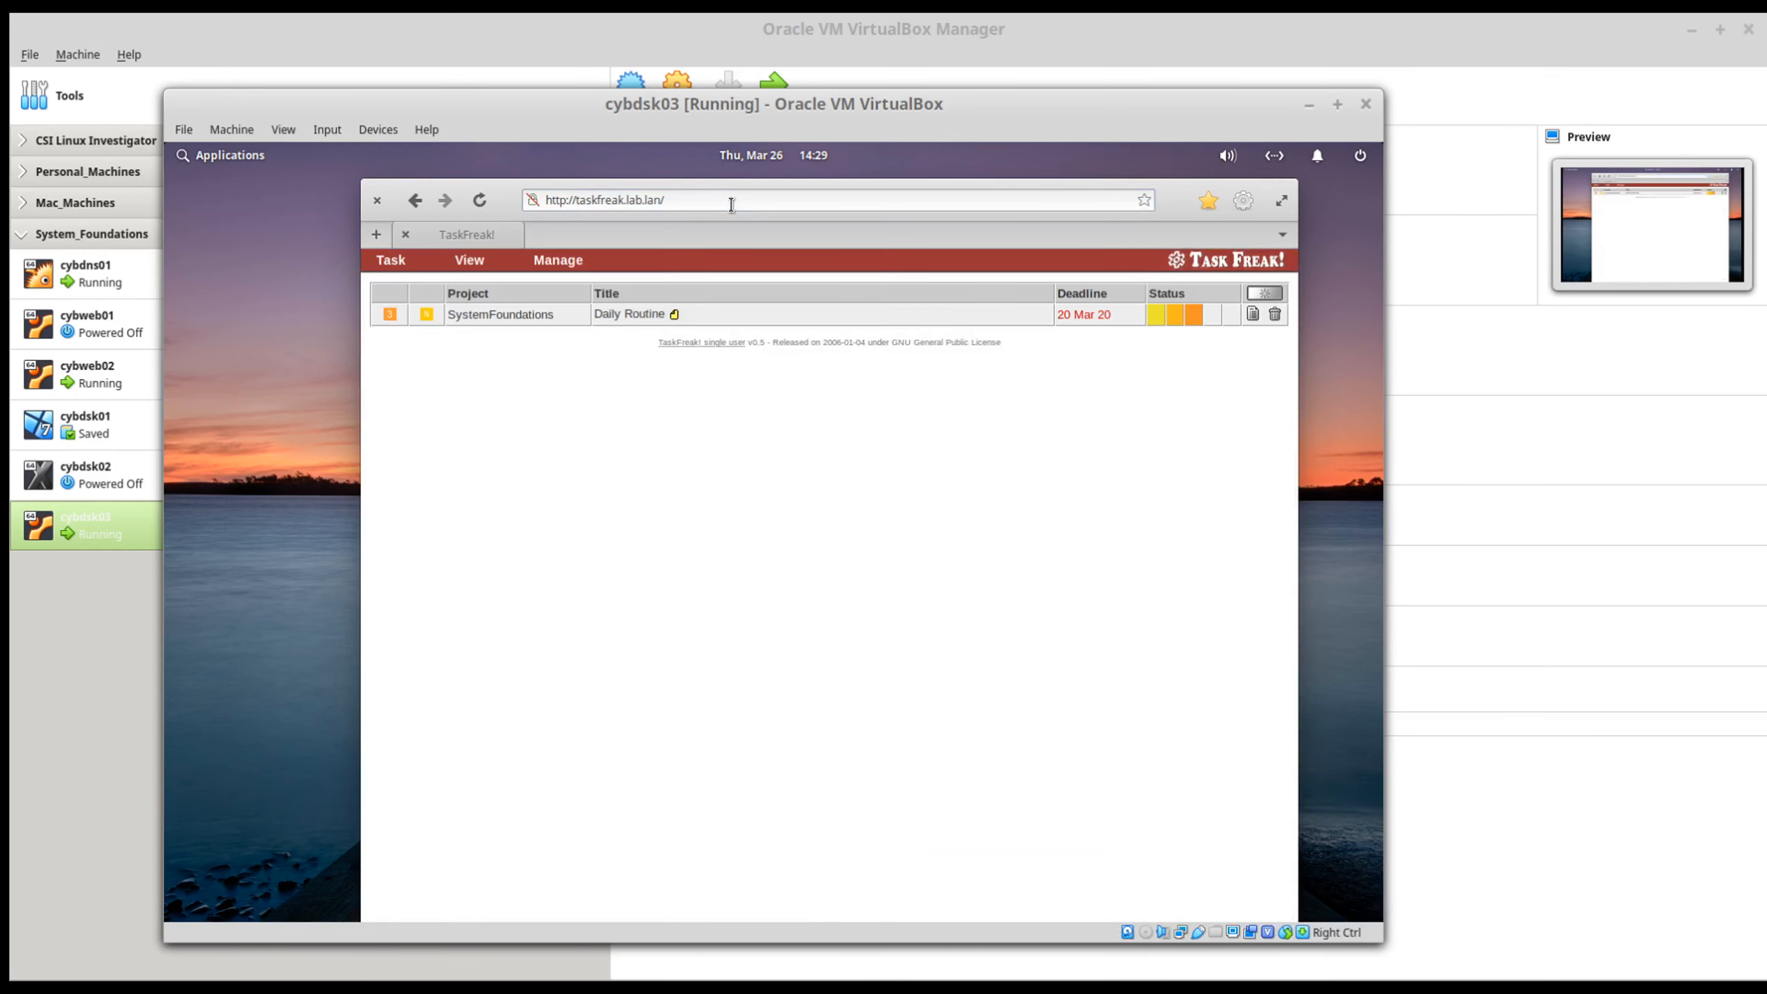